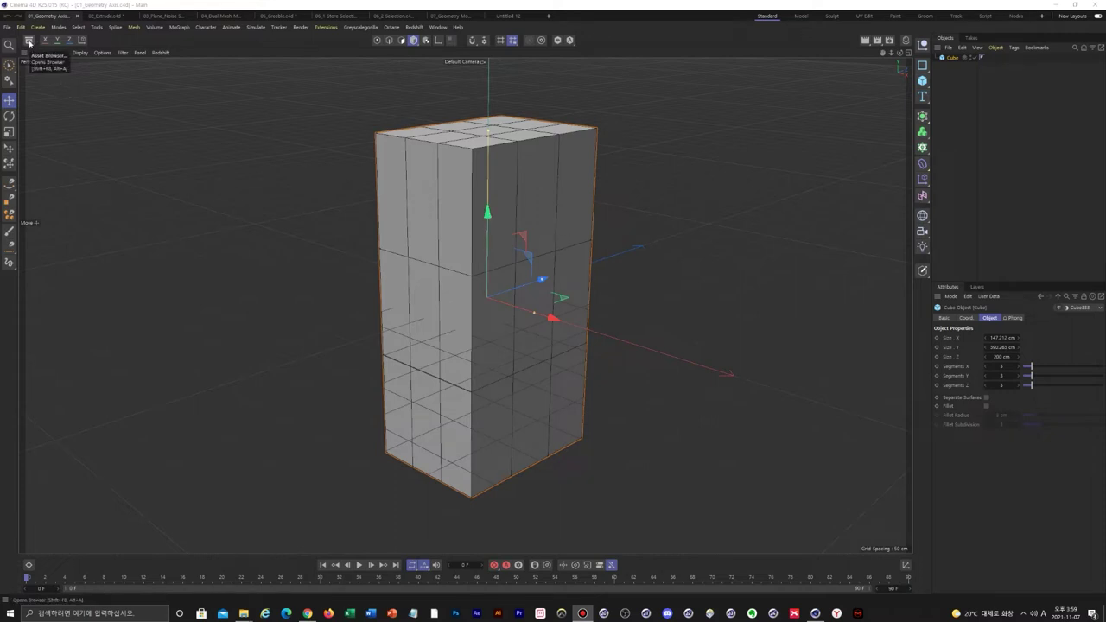
Open the Asset Browser, search the node assets for "geometry axis" and show the results as a list.
{"action": "left_click", "coordinate": [28, 41]}
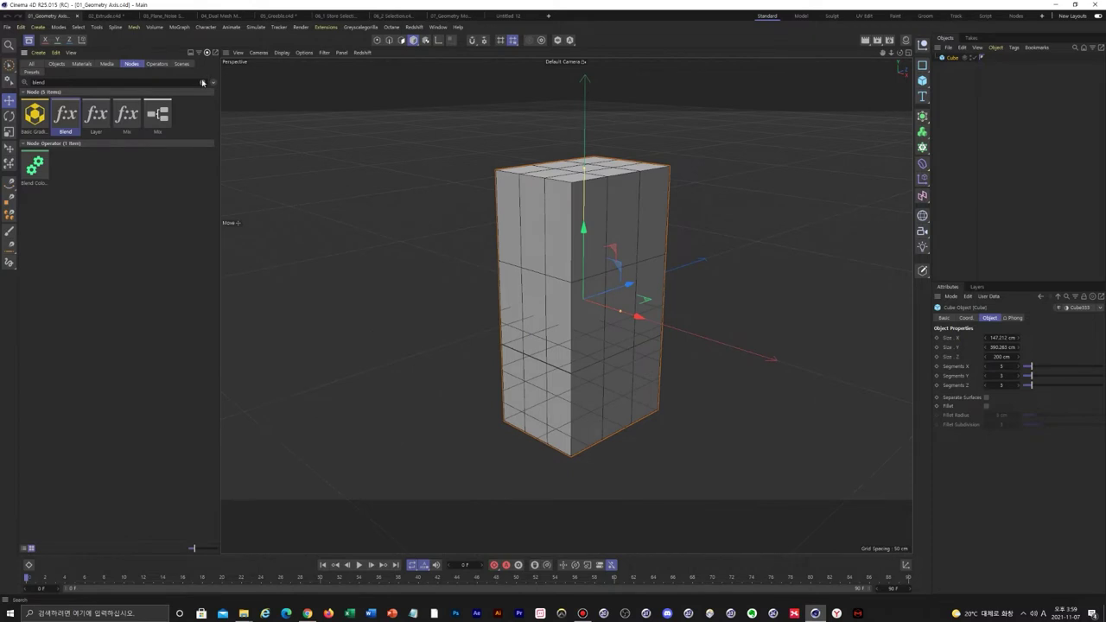
{"action": "left_click", "coordinate": [202, 82]}
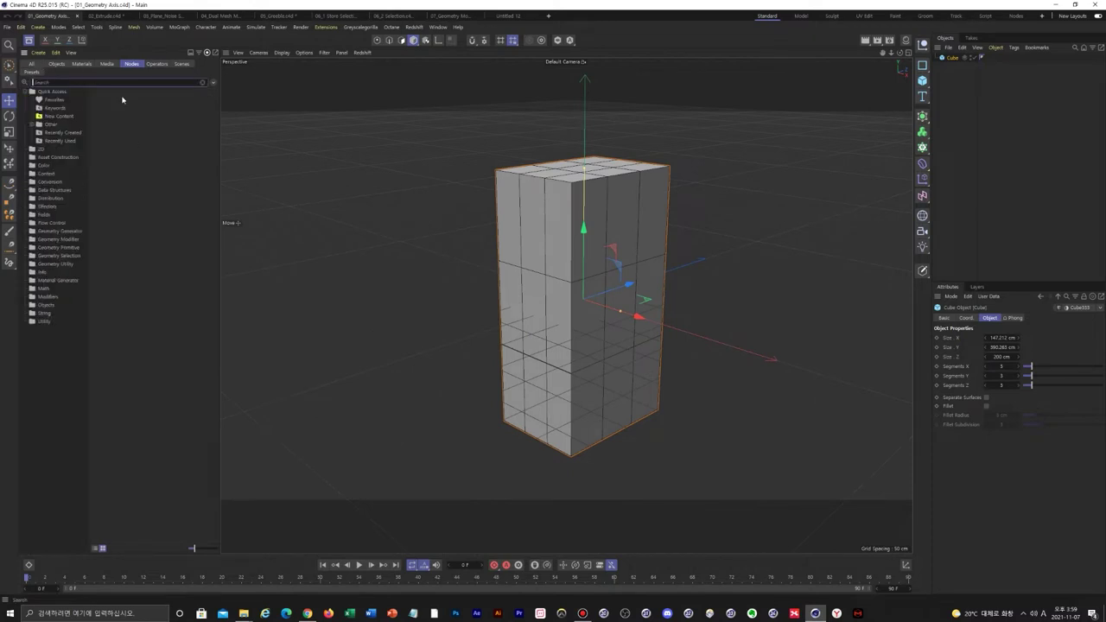
{"action": "left_click", "coordinate": [136, 66]}
{"action": "left_click", "coordinate": [143, 82]}
{"action": "type", "text": "geometry"}
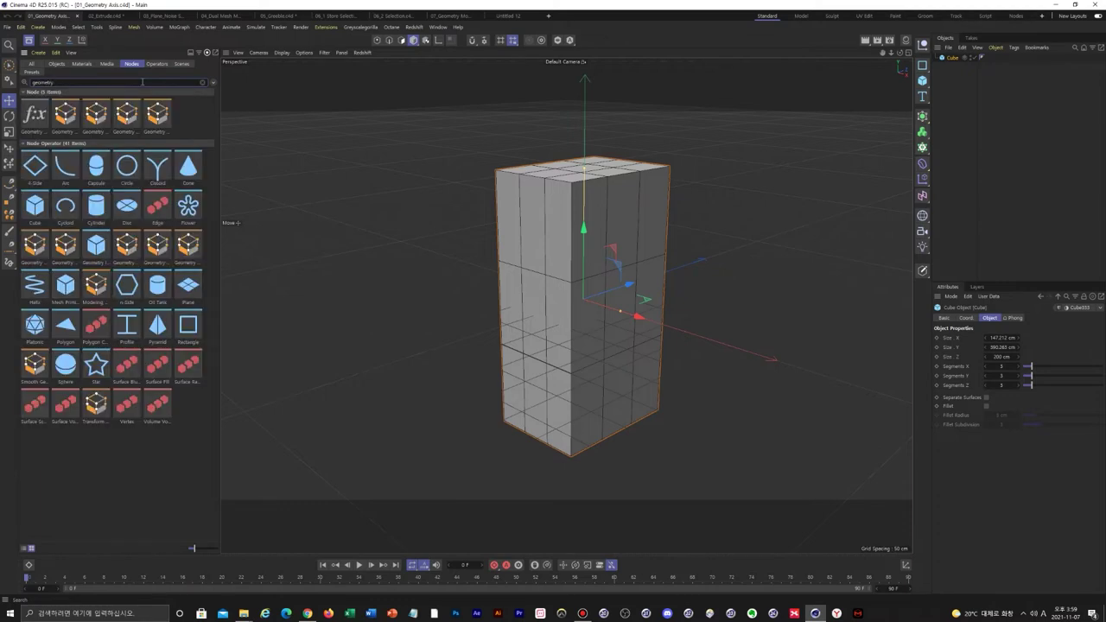
{"action": "type", "text": " axis"}
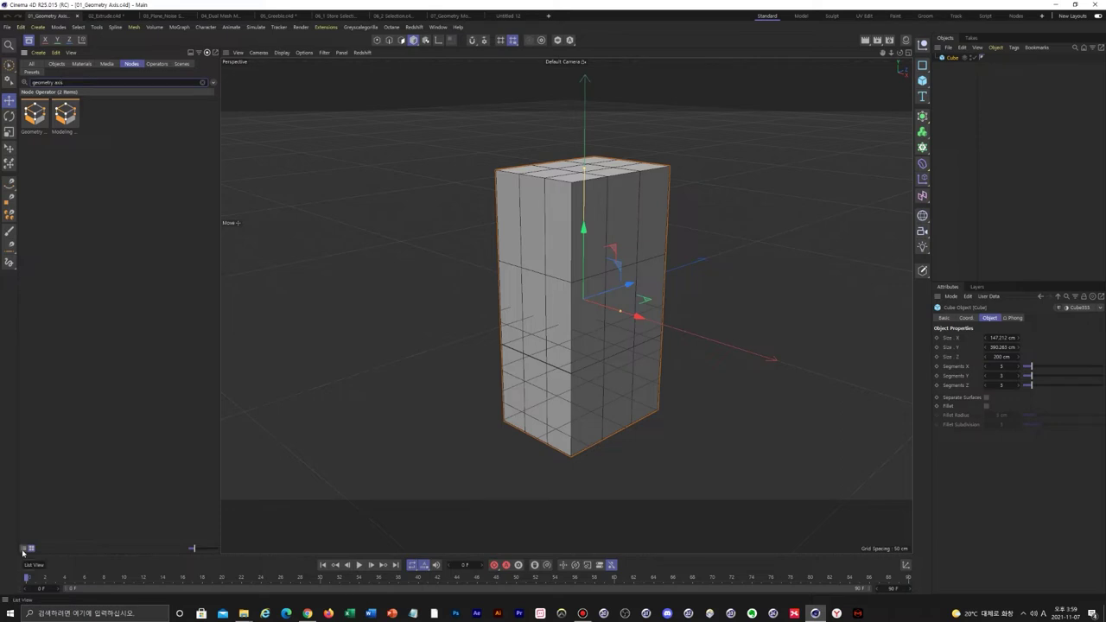
{"action": "left_click", "coordinate": [24, 548]}
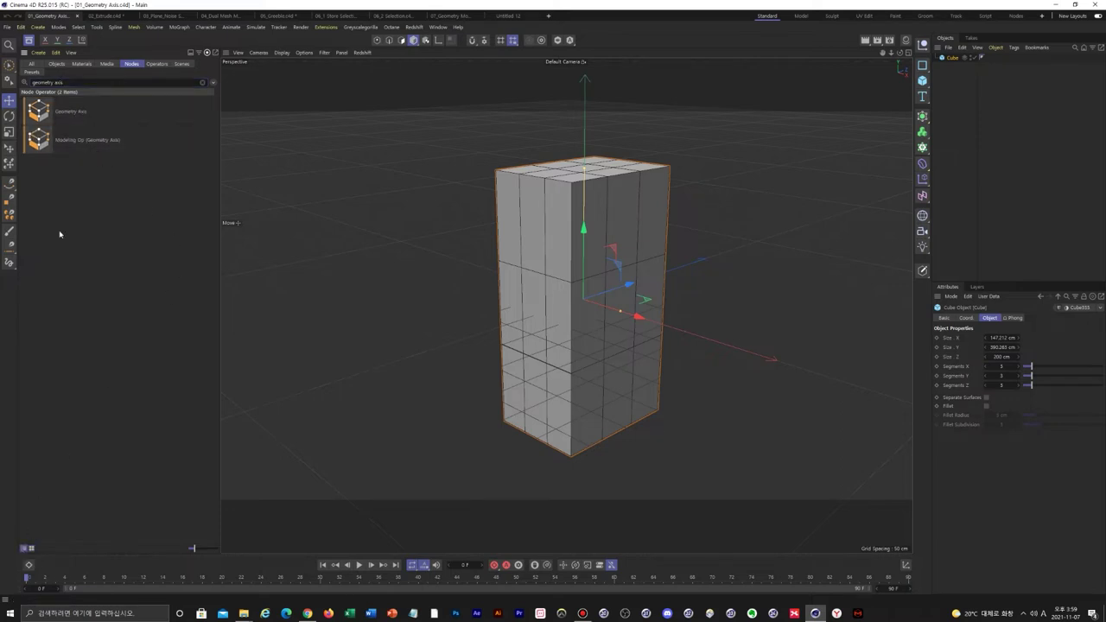
Add the Geometry Axis node as a child of the Cube and set its Axis Y to 100%.
{"action": "left_click", "coordinate": [130, 112]}
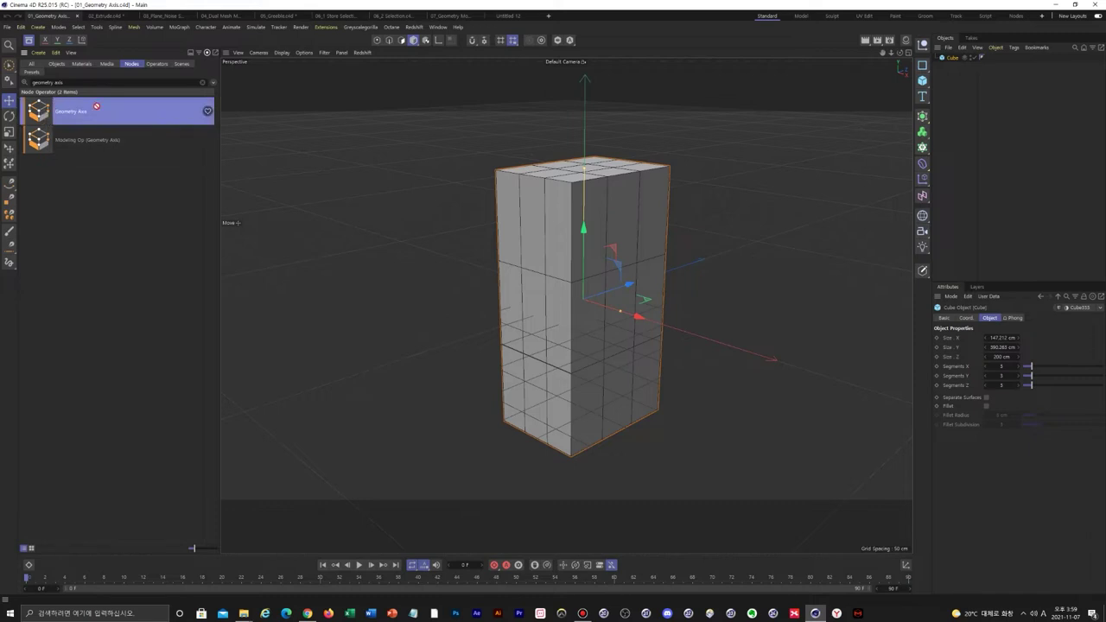
{"action": "left_click_drag", "start_coordinate": [903, 158], "coordinate": [955, 62]}
{"action": "left_click_drag", "start_coordinate": [955, 62], "coordinate": [956, 61]}
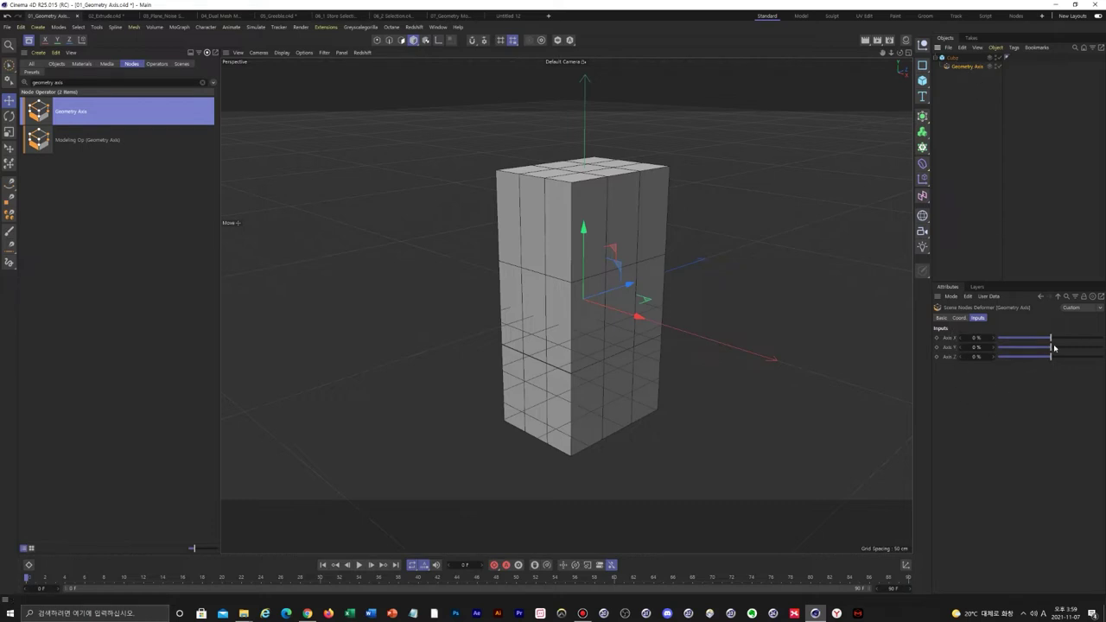
{"action": "left_click_drag", "start_coordinate": [1054, 347], "coordinate": [1102, 346]}
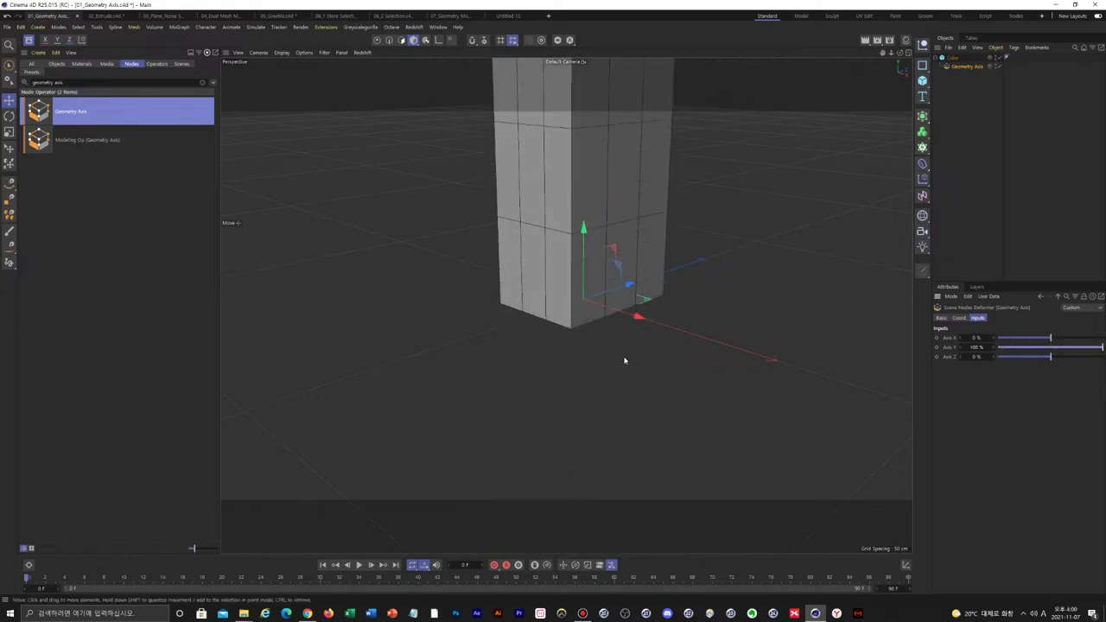
{"action": "left_click_drag", "start_coordinate": [615, 351], "coordinate": [629, 323], "text": "alt"}
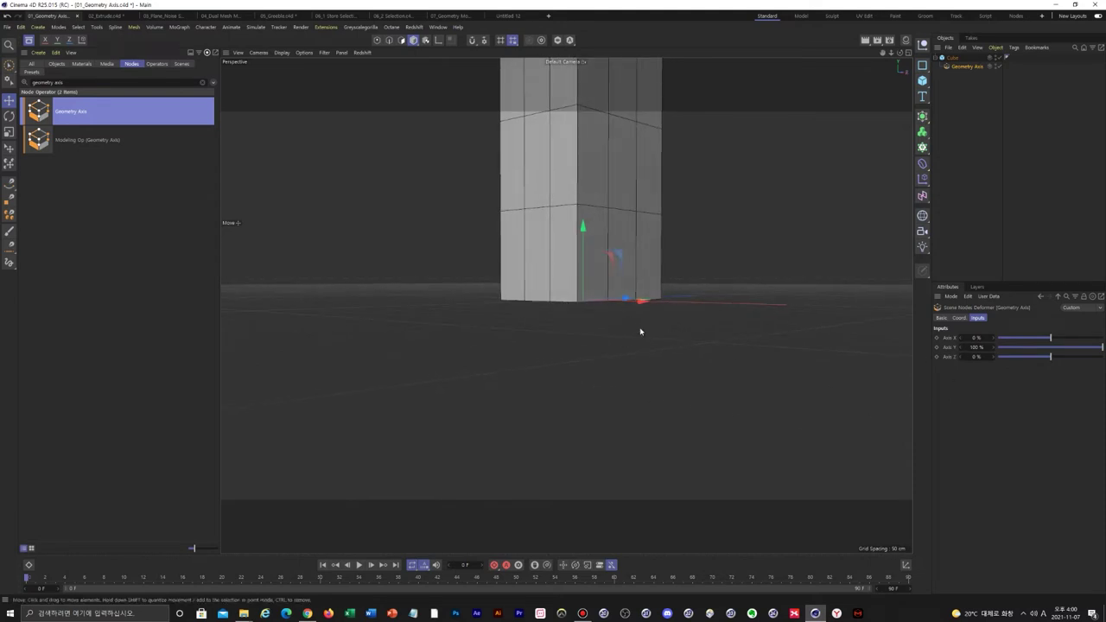
{"action": "right_click_drag", "start_coordinate": [726, 200], "coordinate": [630, 483], "text": "alt"}
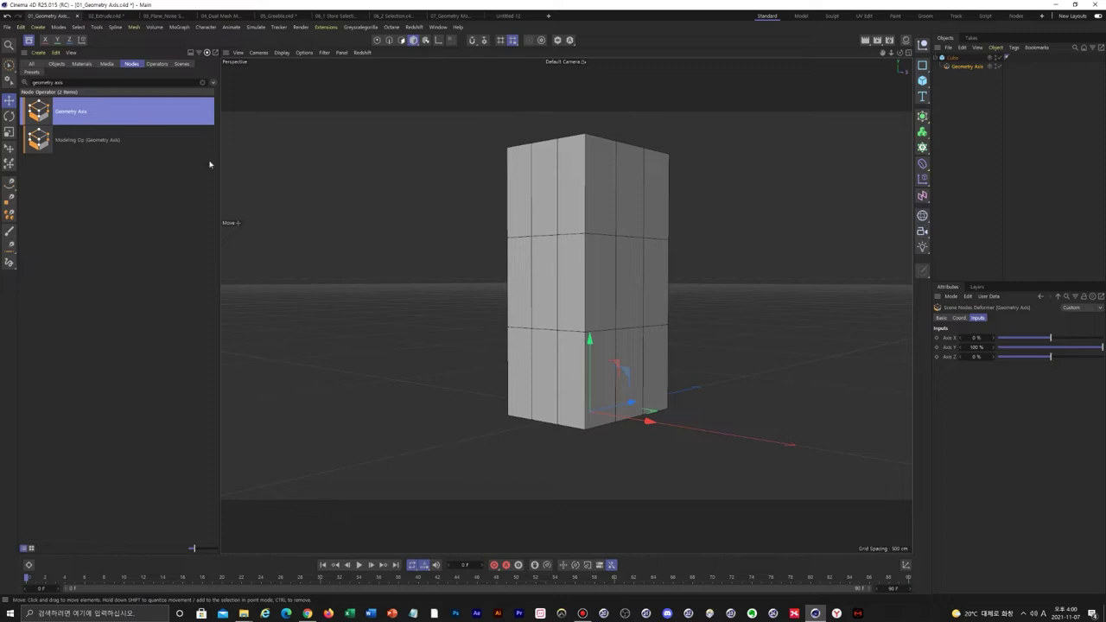
Search the node assets for "geometry resize" and add Geometry Resize under the Cube, below Geometry Axis.
{"action": "left_click", "coordinate": [120, 82]}
{"action": "key", "text": "BackSpace"}
{"action": "key", "text": "BackSpace"}
{"action": "key", "text": "BackSpace"}
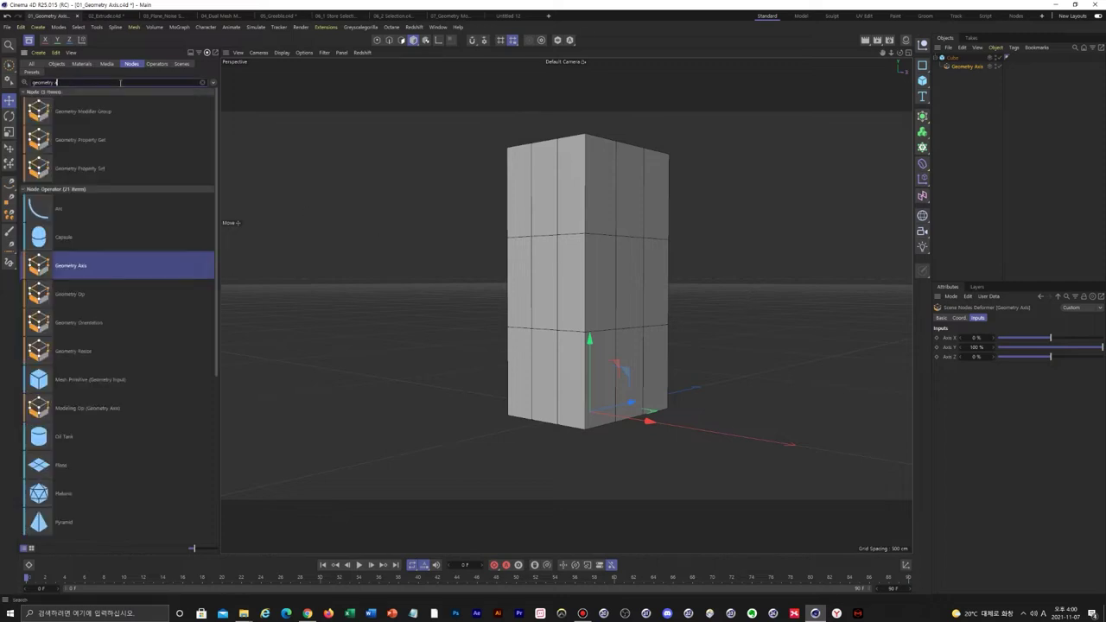
{"action": "key", "text": "BackSpace"}
{"action": "type", "text": "res"}
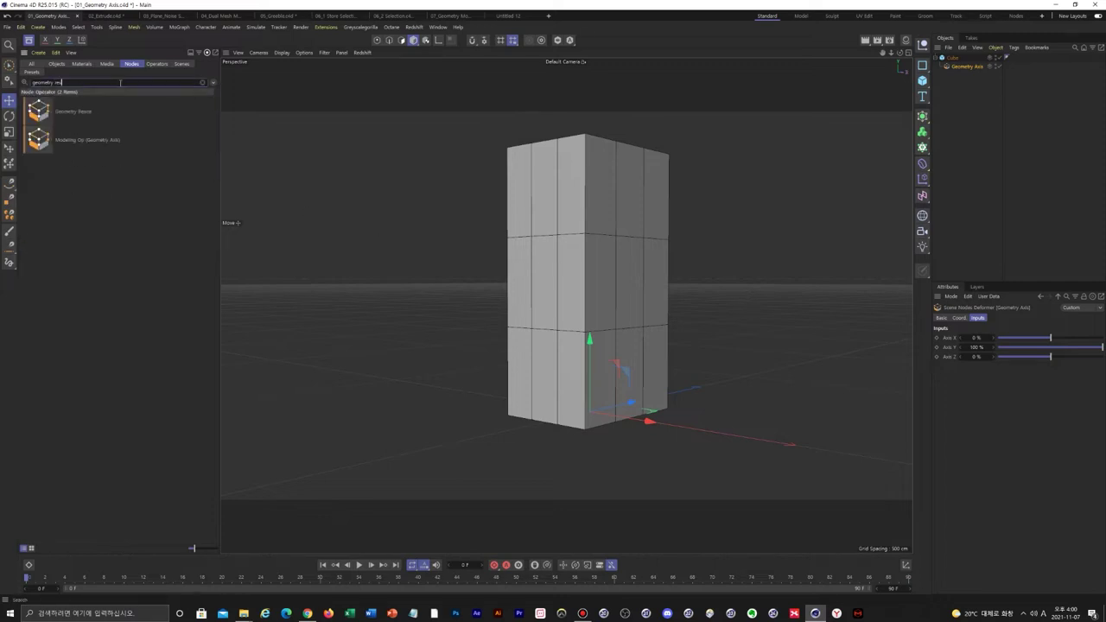
{"action": "type", "text": "ize"}
{"action": "left_click_drag", "start_coordinate": [47, 107], "coordinate": [959, 75]}
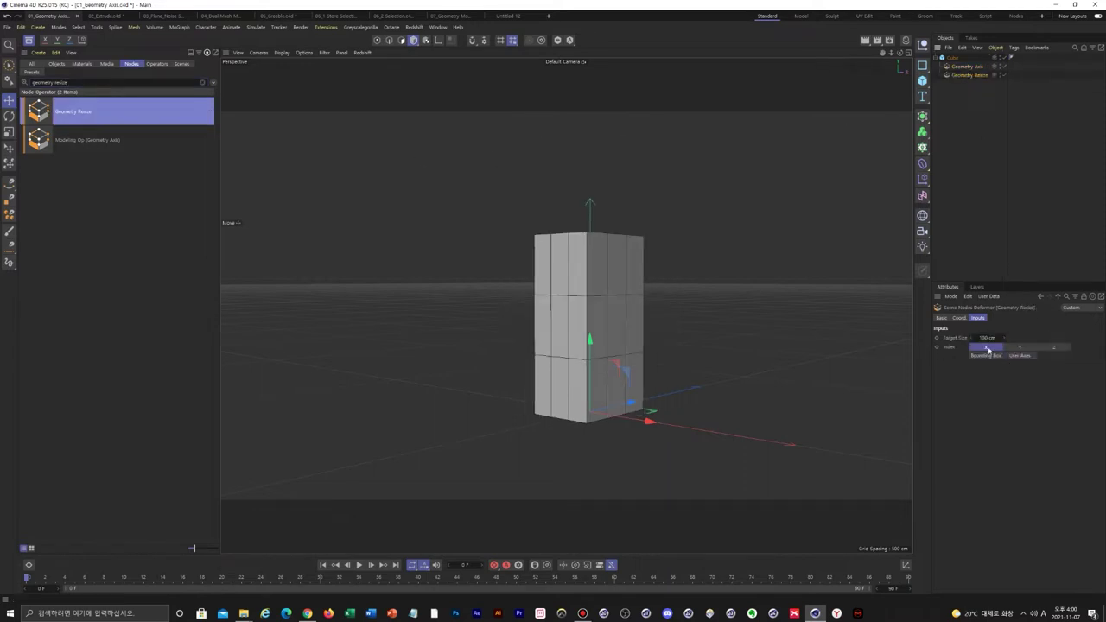
Set the Geometry Resize index to User Axes and its target size to about 238 × 320 × 190 cm.
{"action": "left_click", "coordinate": [1053, 347]}
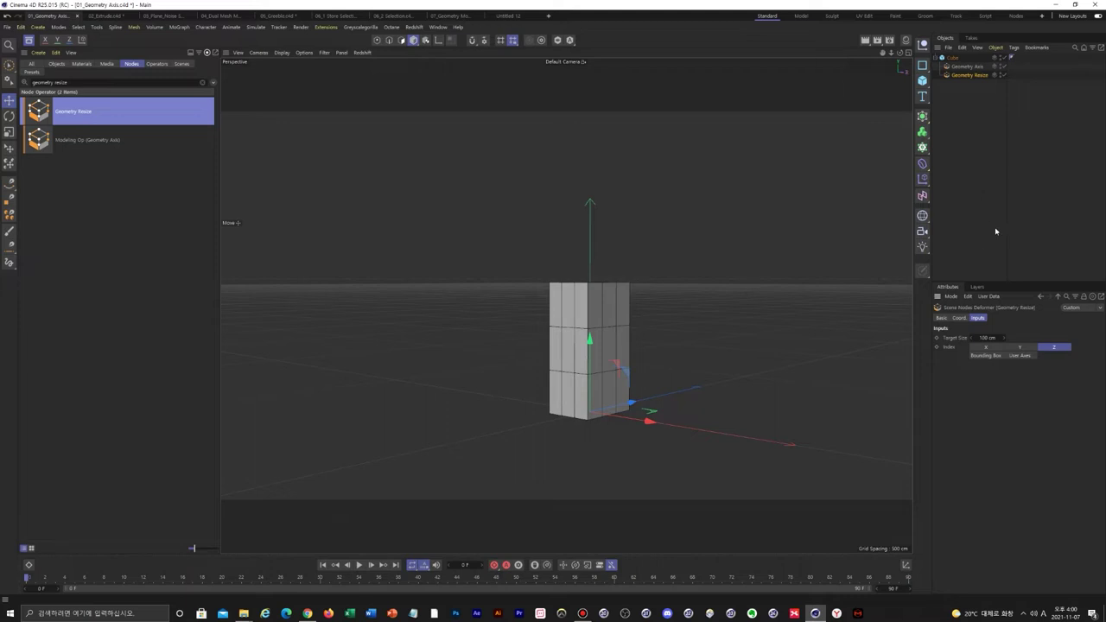
{"action": "left_click", "coordinate": [1019, 356]}
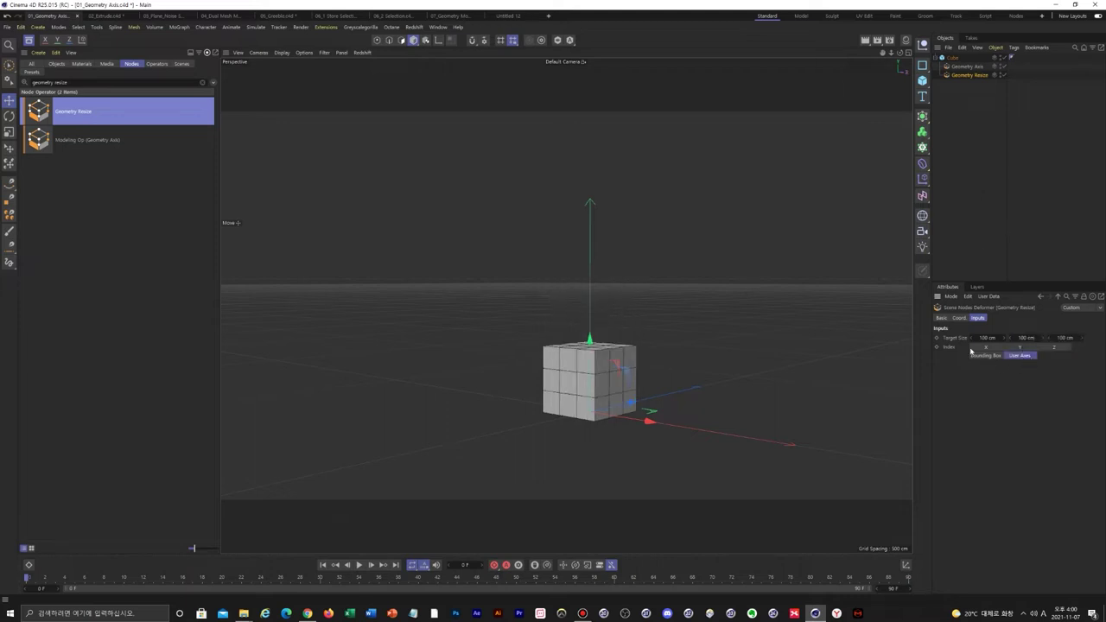
{"action": "left_click_drag", "start_coordinate": [1030, 337], "coordinate": [1072, 338]}
{"action": "left_click_drag", "start_coordinate": [989, 338], "coordinate": [1049, 354]}
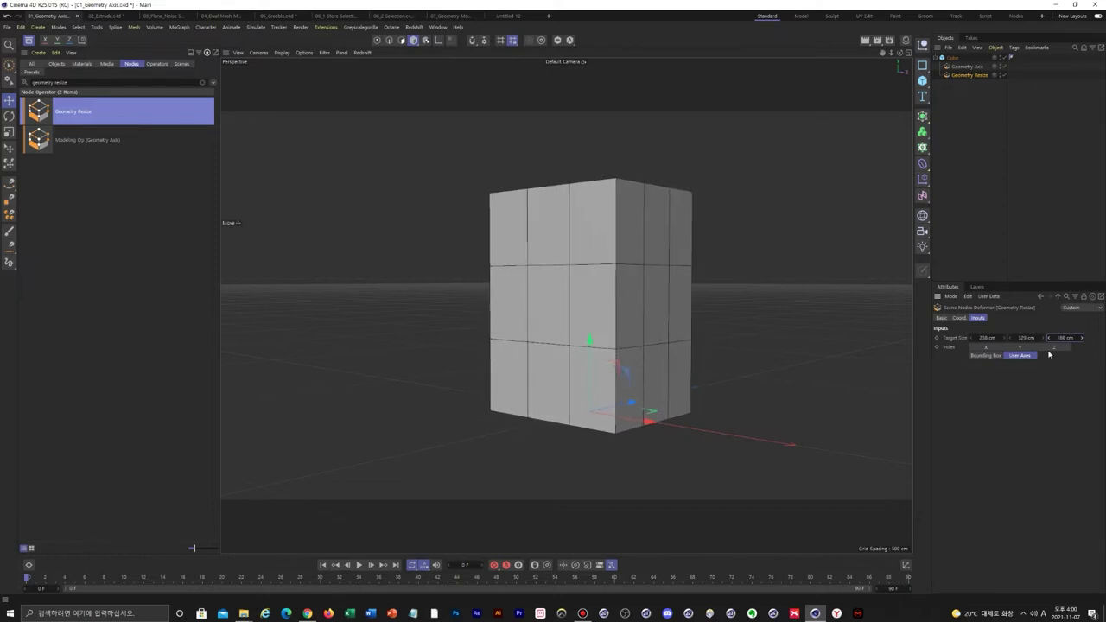
Switch to the 02_Extrude document and display the plane with Gouraud Shading (Lines).
{"action": "left_click", "coordinate": [110, 17]}
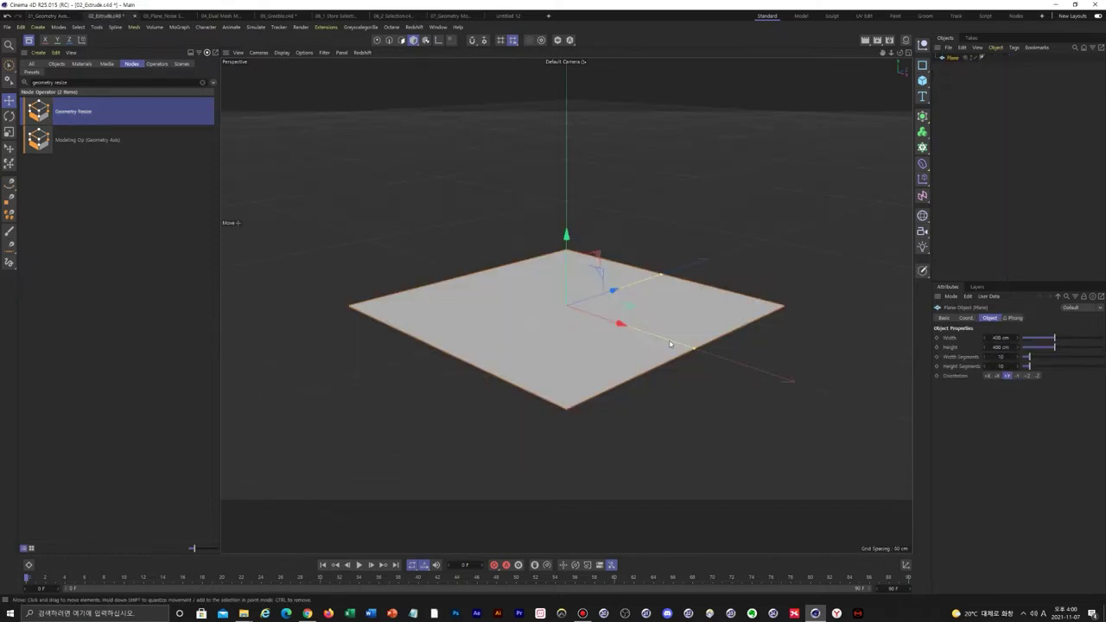
{"action": "key", "text": "n"}
{"action": "key", "text": "b"}
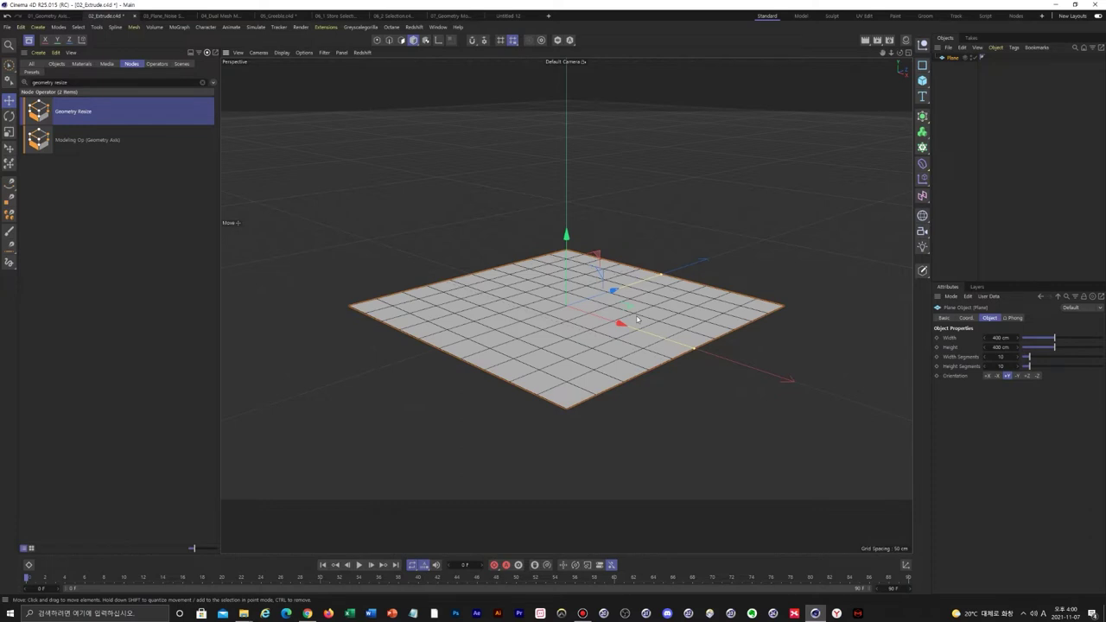
Add the Extrude node asset as a child of the Plane, with Offset Variation about 99% and Offset 43 cm.
{"action": "left_click_drag", "start_coordinate": [103, 82], "coordinate": [1, 84]}
{"action": "type", "text": "extr"}
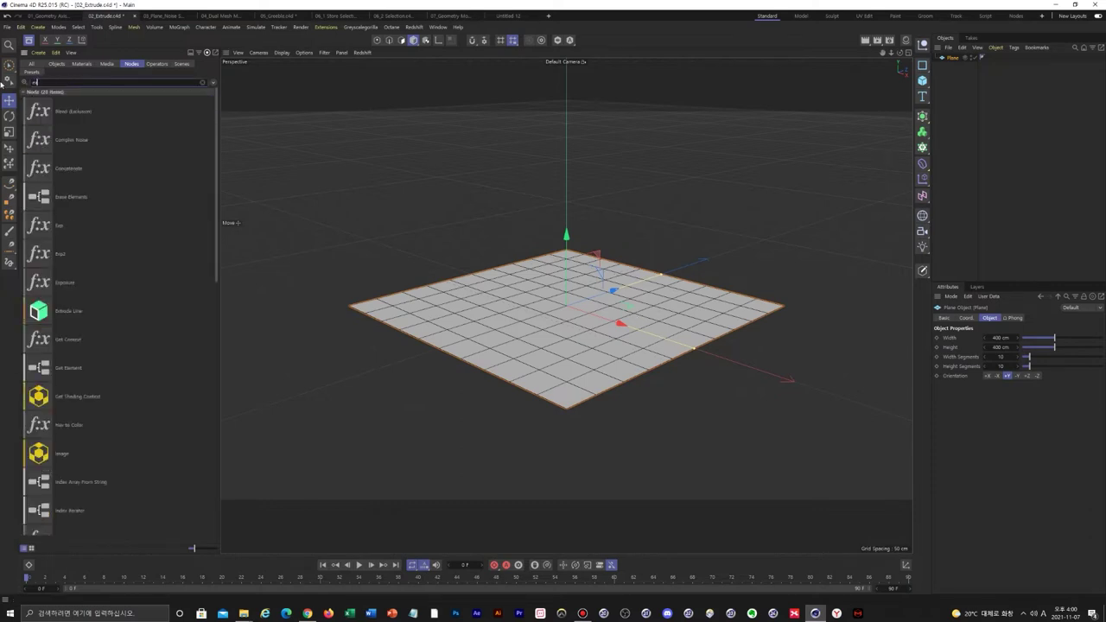
{"action": "type", "text": "rude"}
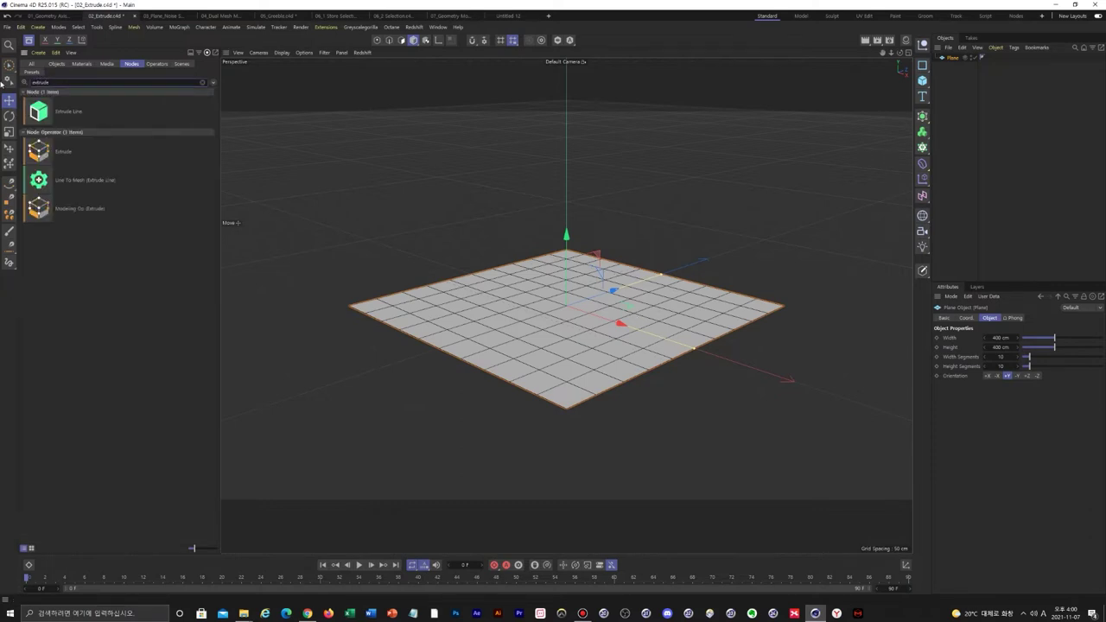
{"action": "left_click_drag", "start_coordinate": [64, 151], "coordinate": [955, 60]}
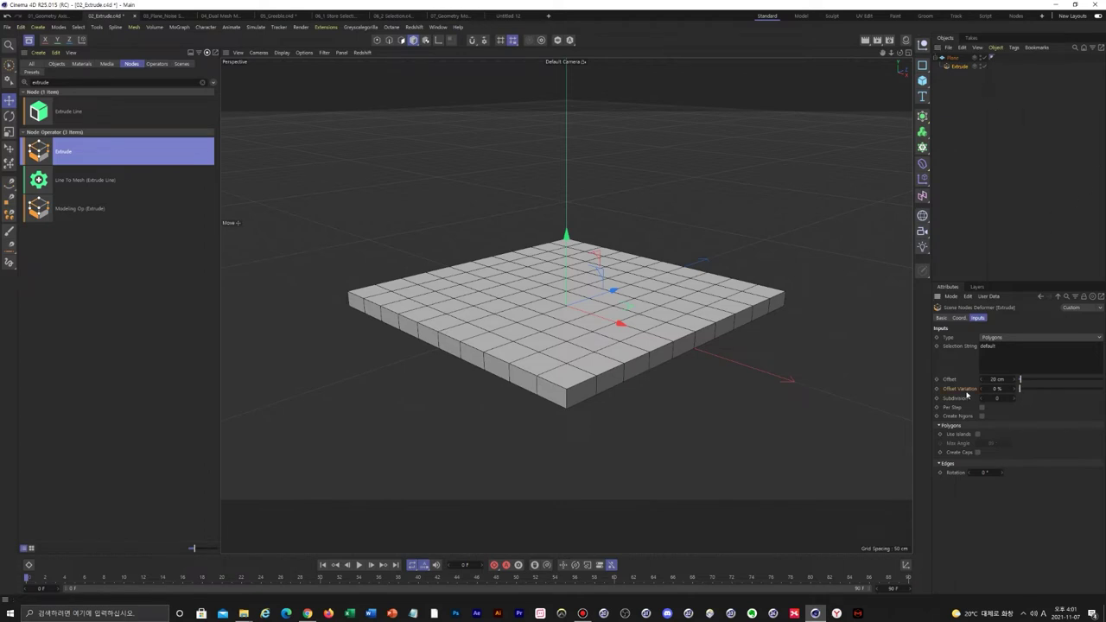
{"action": "left_click_drag", "start_coordinate": [1021, 389], "coordinate": [1100, 385]}
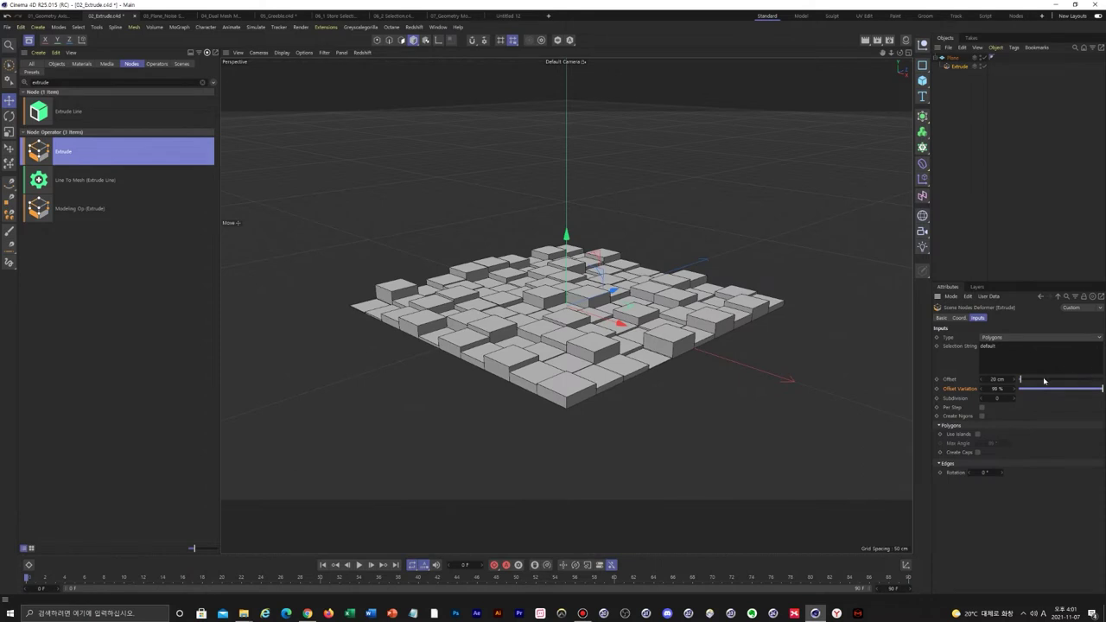
{"action": "left_click_drag", "start_coordinate": [1024, 383], "coordinate": [1025, 380]}
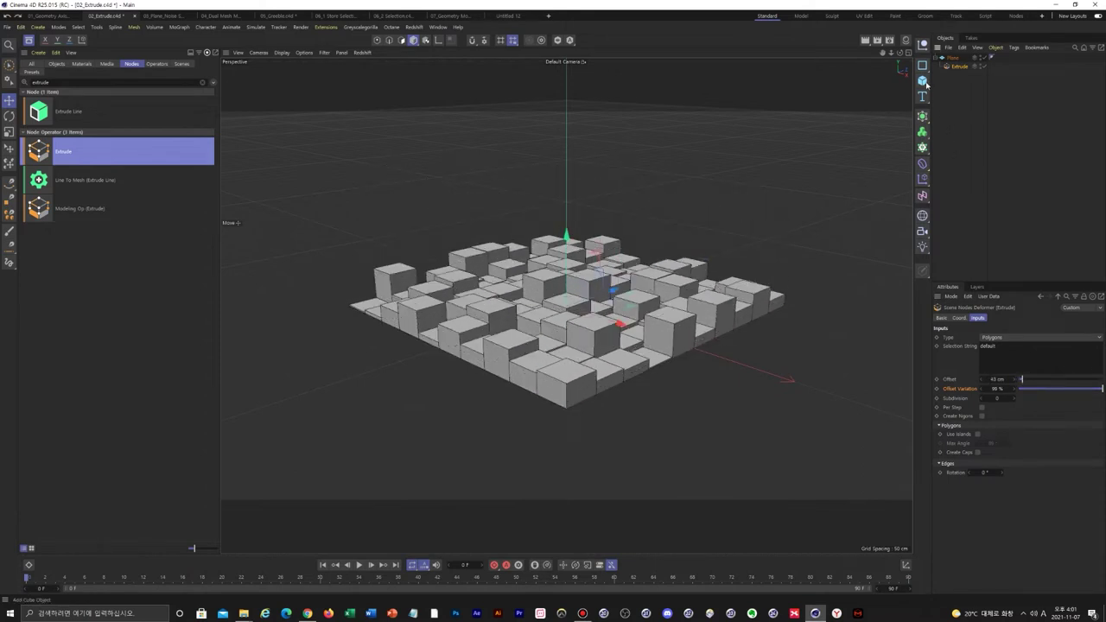
Create a Sphere and move the Extrude deformer from the Plane to the Sphere as its child.
{"action": "left_click", "coordinate": [922, 81]}
{"action": "left_click", "coordinate": [1020, 122]}
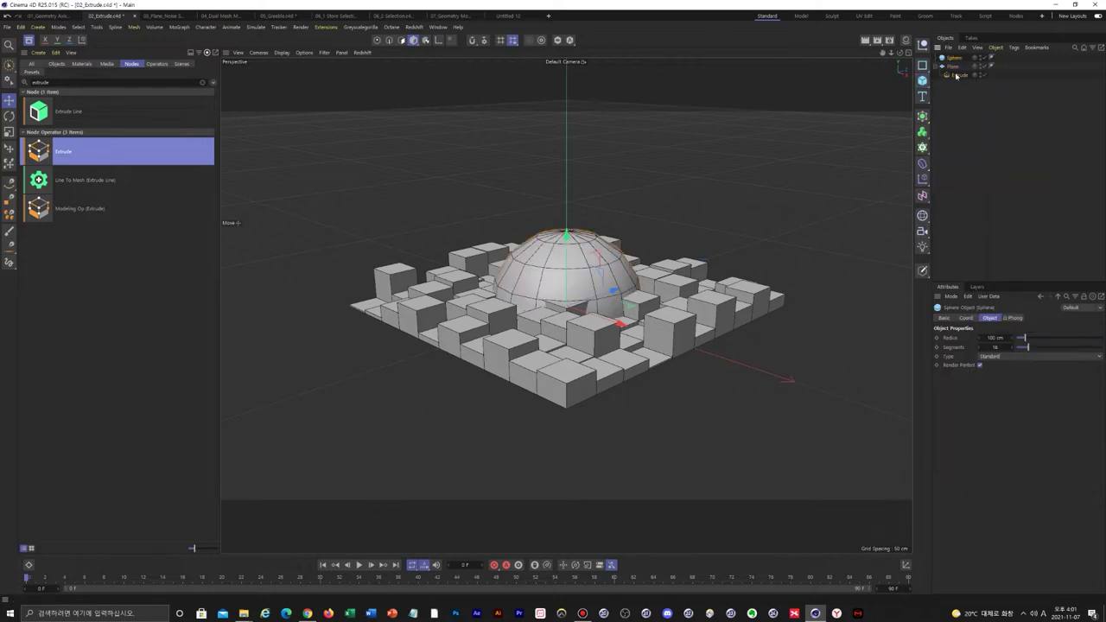
{"action": "left_click_drag", "start_coordinate": [958, 59], "coordinate": [955, 59]}
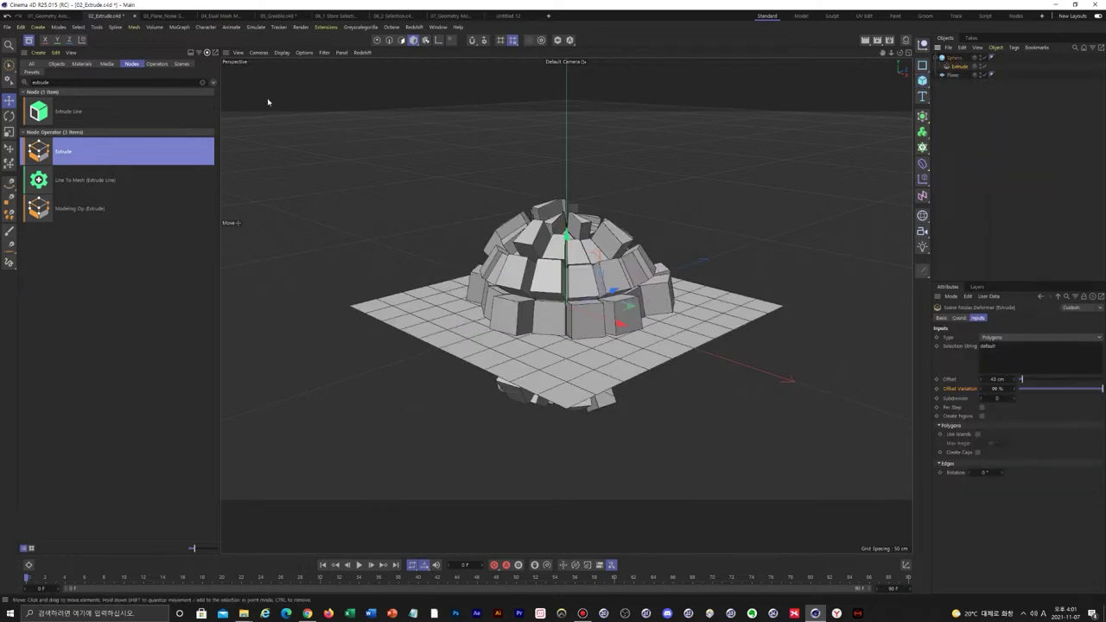
Switch to the 03_Plane_Noise Selection document and show its plane with Gouraud Shading (Lines).
{"action": "left_click", "coordinate": [164, 15]}
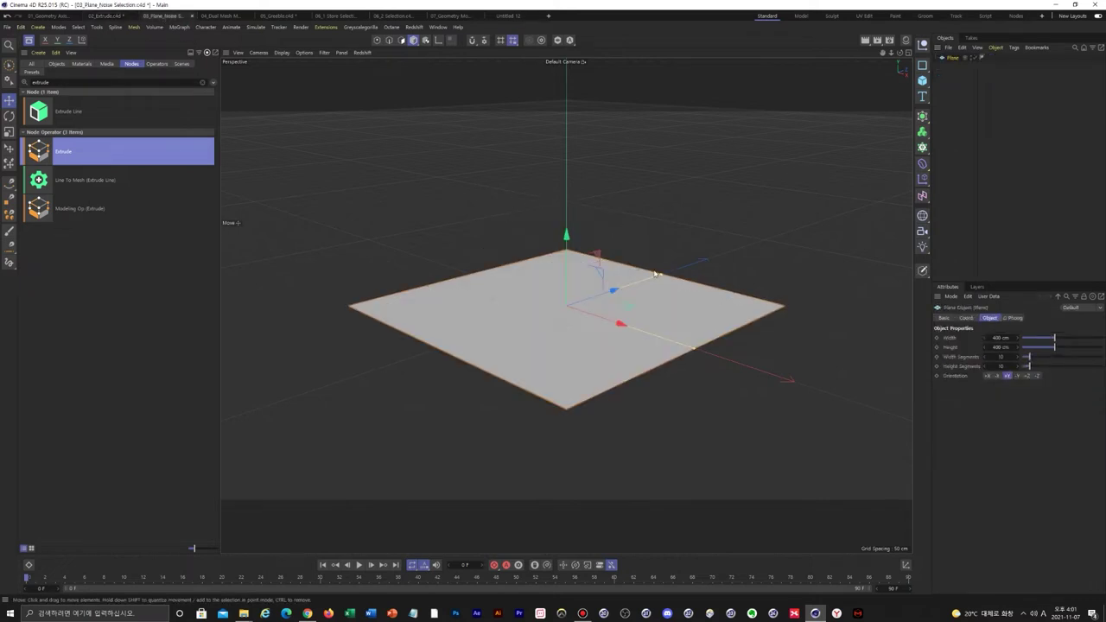
{"action": "key", "text": "n"}
{"action": "key", "text": "b"}
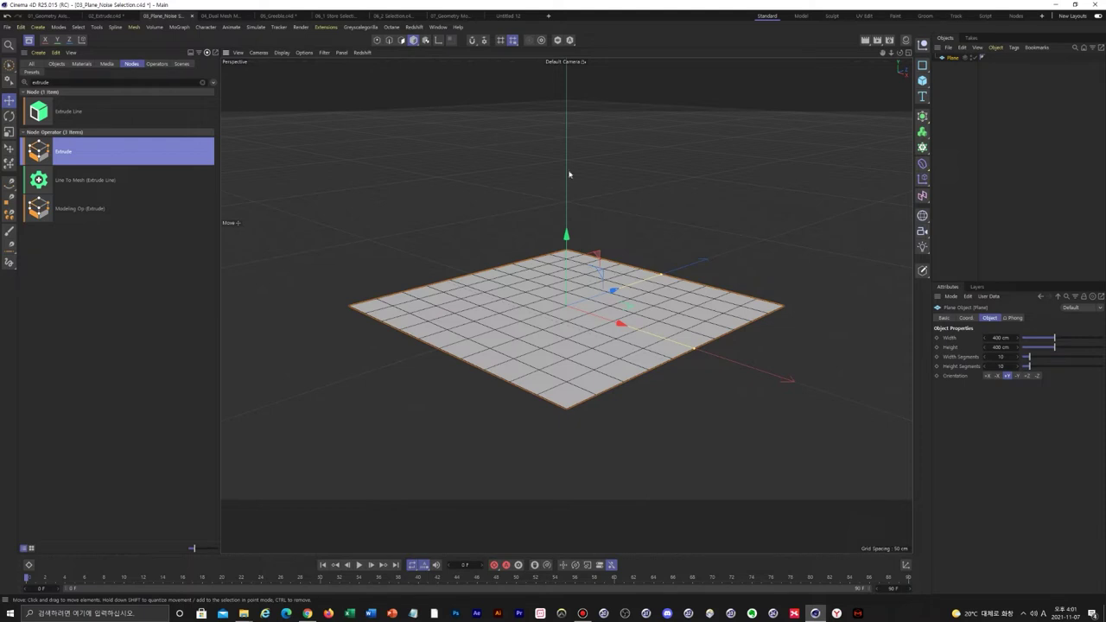
Search the node assets for "noise sel" and add Noise Selection as a child of the Plane.
{"action": "left_click_drag", "start_coordinate": [133, 81], "coordinate": [2, 67]}
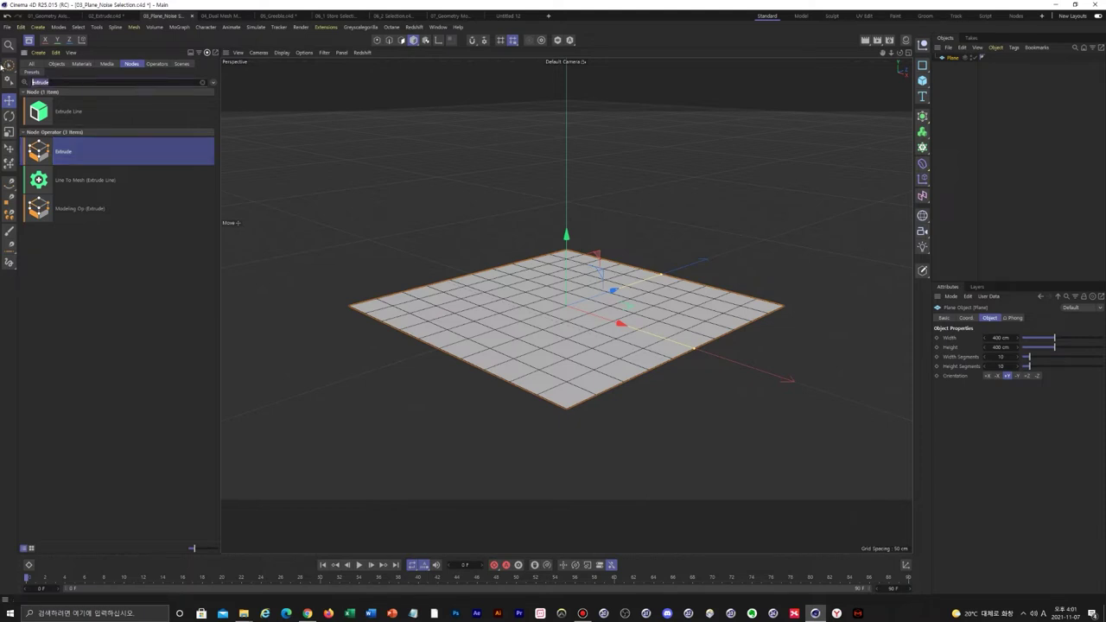
{"action": "type", "text": "noise sel"}
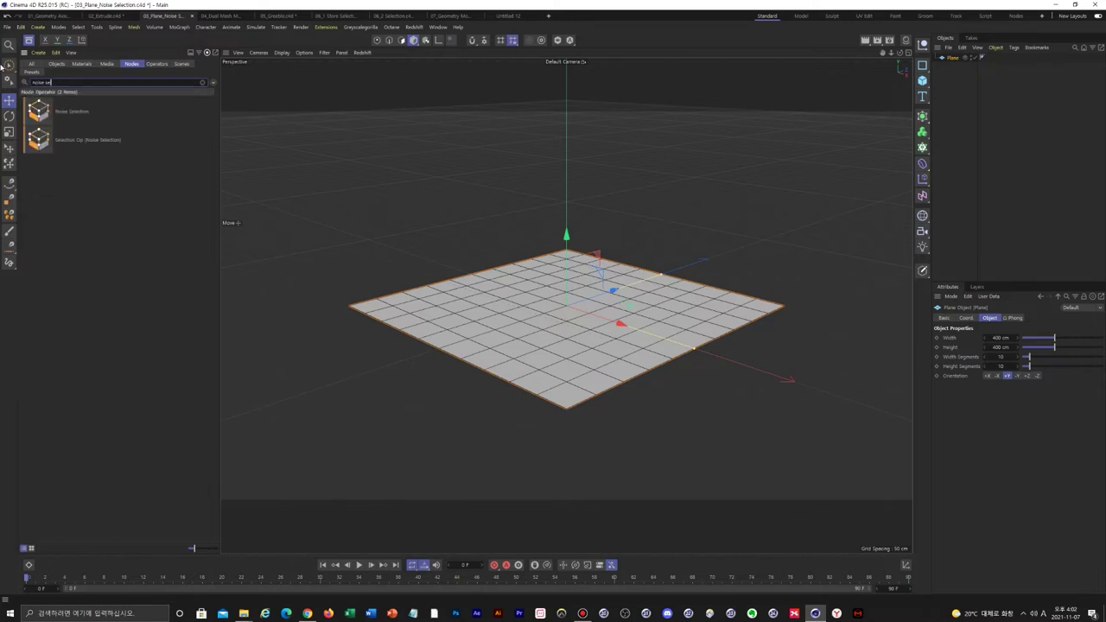
{"action": "left_click_drag", "start_coordinate": [43, 112], "coordinate": [958, 61]}
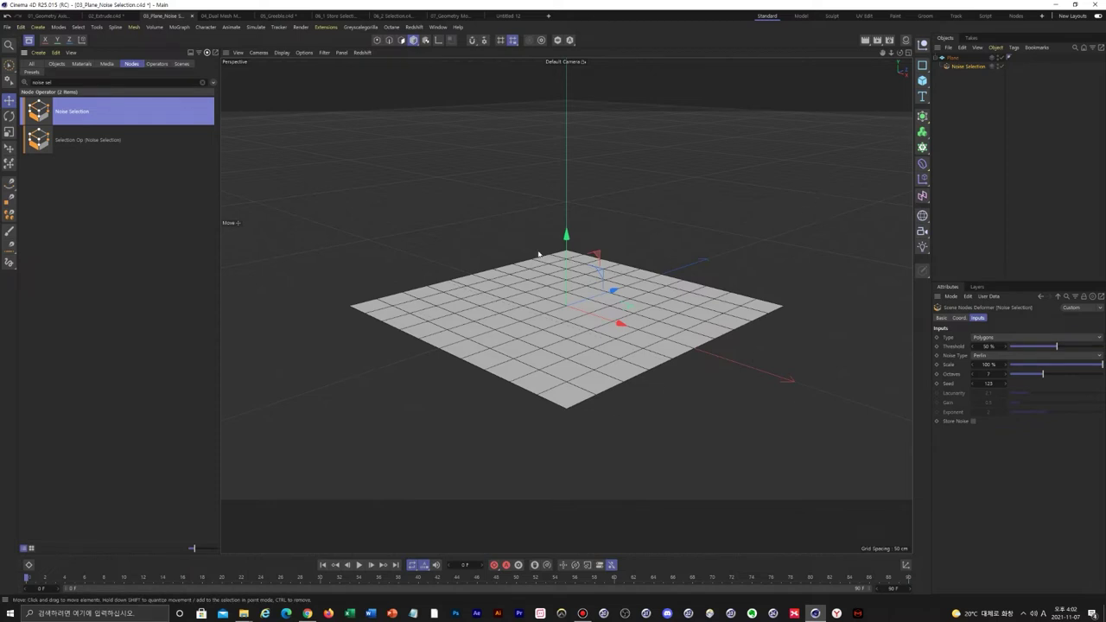
Create a new material, make its color red with 100% saturation, and apply it to the Plane.
{"action": "left_click", "coordinate": [905, 40]}
{"action": "left_click", "coordinate": [793, 67]}
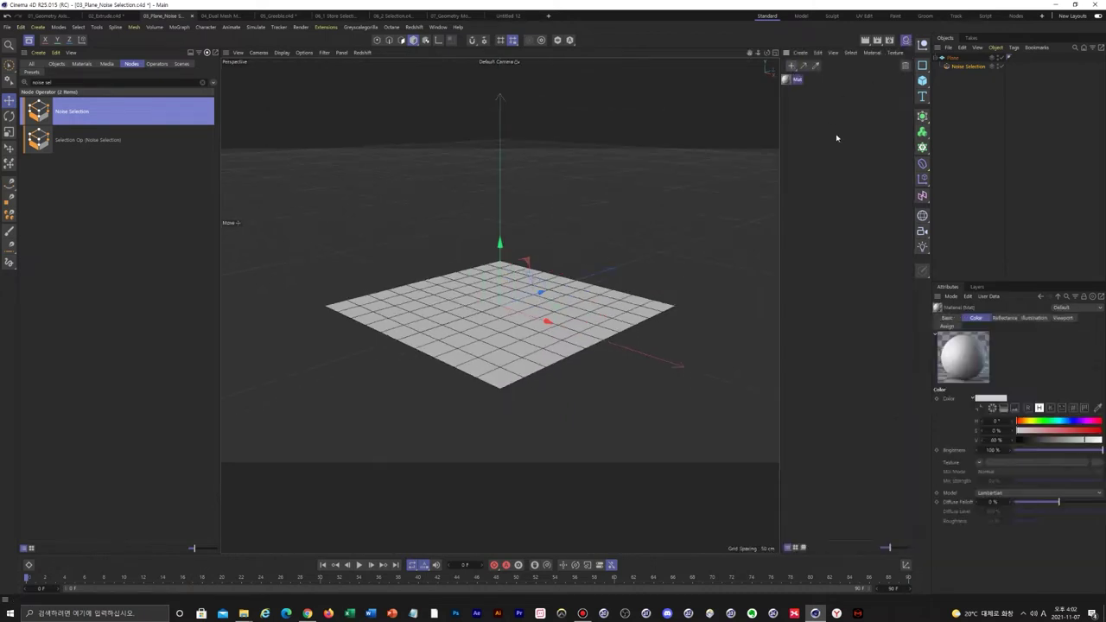
{"action": "left_click", "coordinate": [1099, 429]}
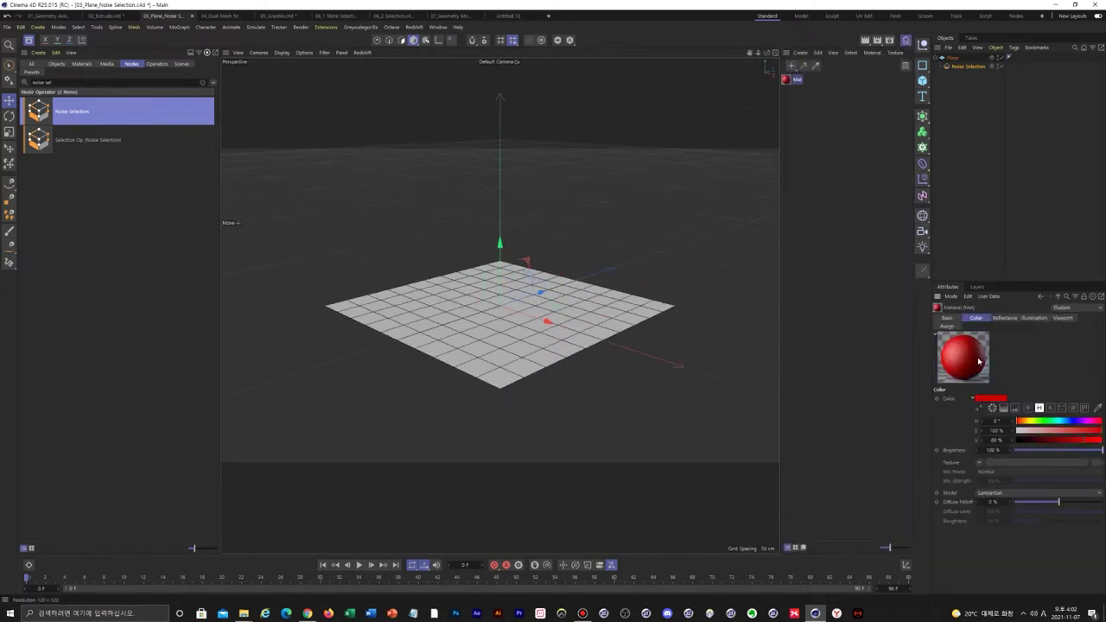
{"action": "left_click_drag", "start_coordinate": [979, 145], "coordinate": [954, 59]}
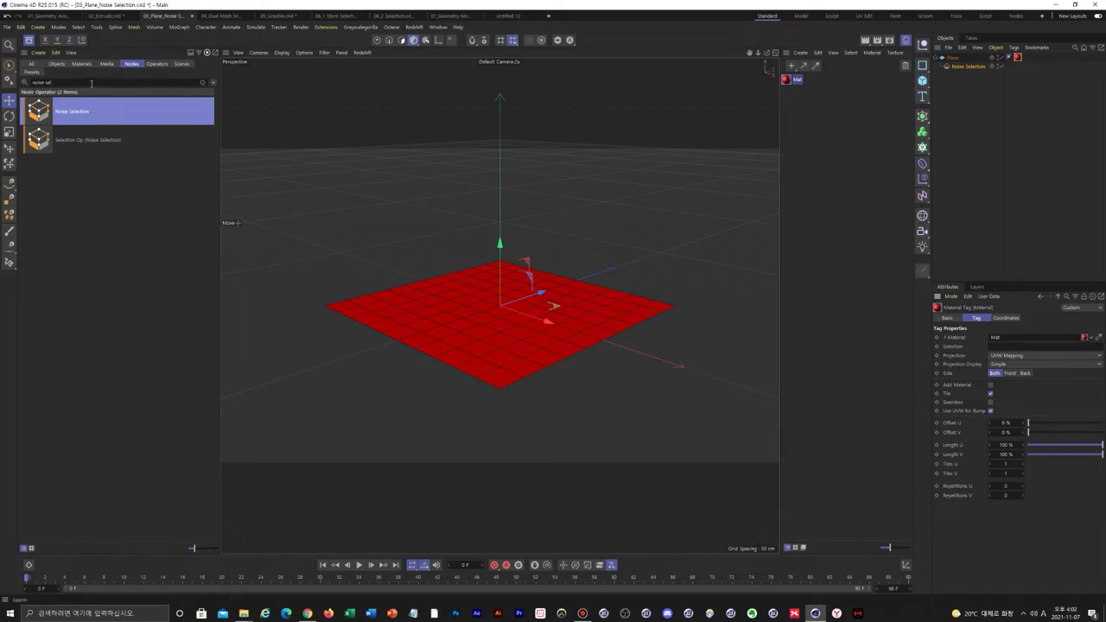
Search the node assets for "store", add Store Selection below Noise Selection under the Plane, and name its selection 1.
{"action": "left_click_drag", "start_coordinate": [91, 82], "coordinate": [3, 76]}
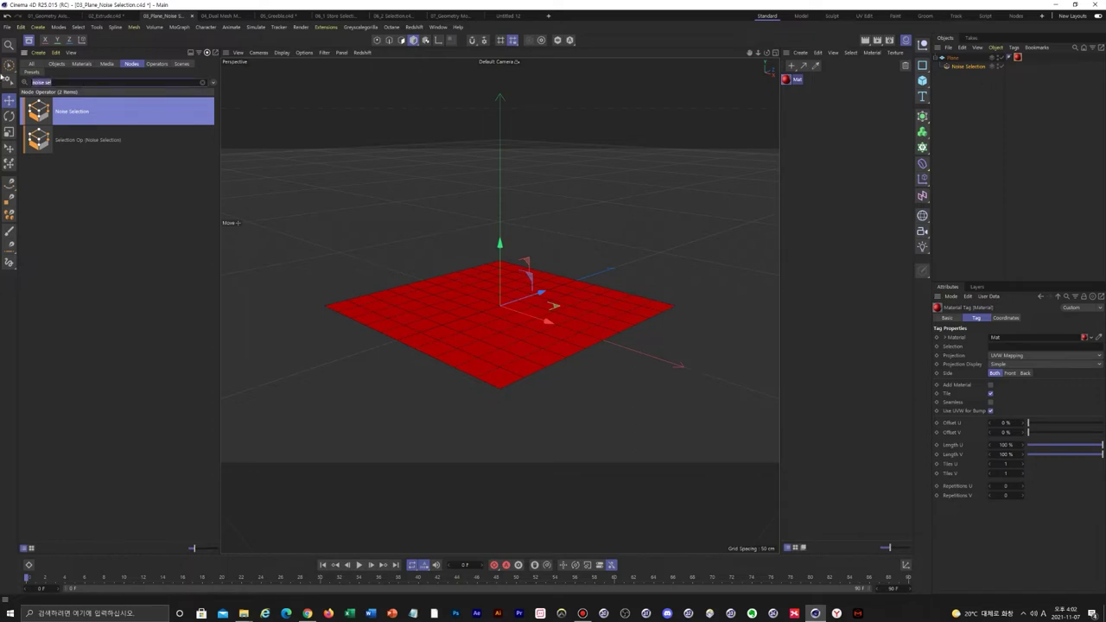
{"action": "type", "text": "store"}
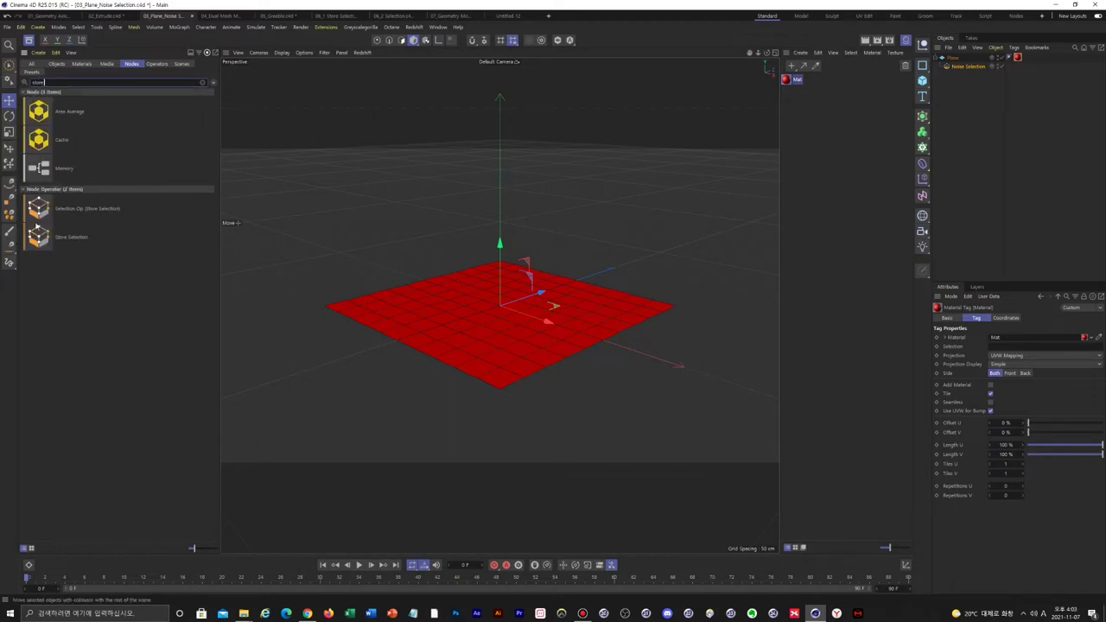
{"action": "left_click_drag", "start_coordinate": [966, 76], "coordinate": [971, 78]}
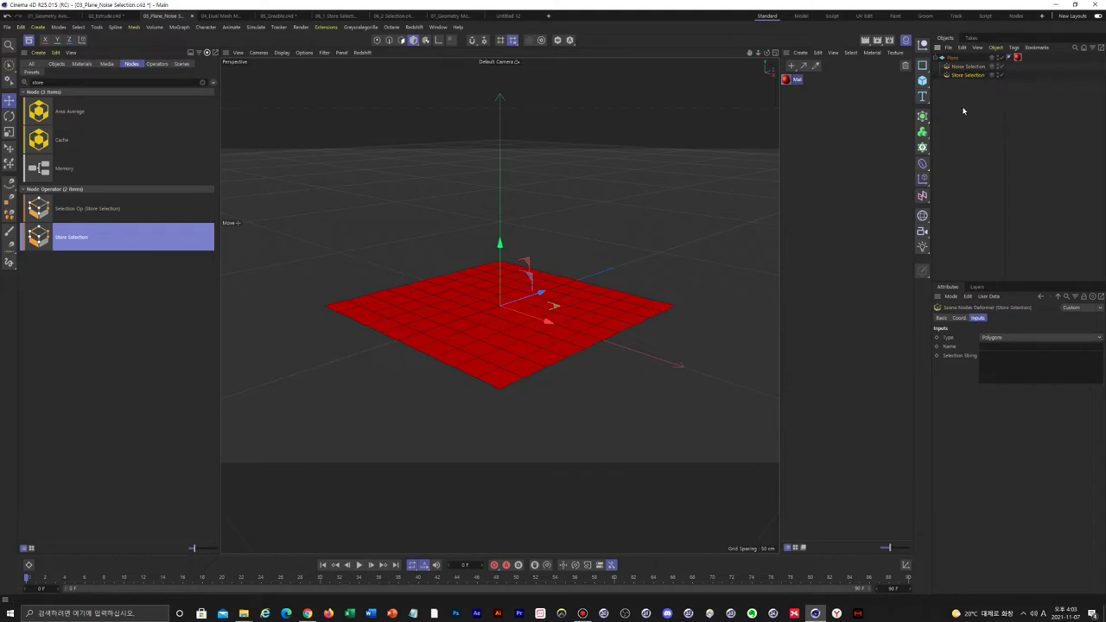
{"action": "left_click", "coordinate": [984, 346]}
Restrict the Plane's red material to the polygon selection stored by Store Selection.
{"action": "left_click", "coordinate": [1009, 75]}
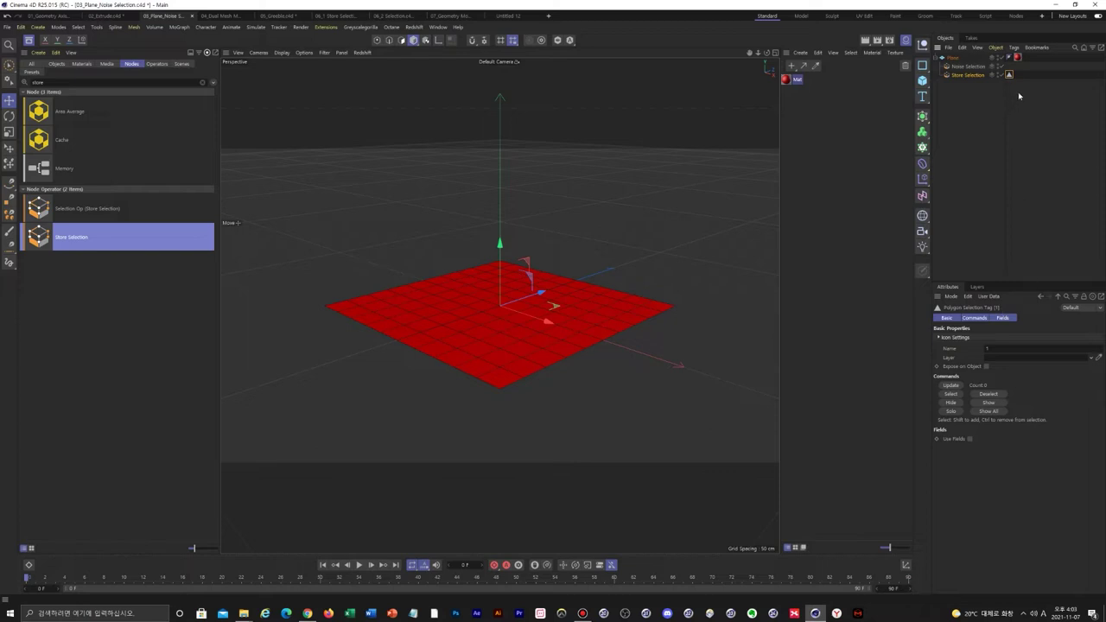
{"action": "left_click", "coordinate": [1018, 56]}
{"action": "left_click_drag", "start_coordinate": [1010, 76], "coordinate": [1032, 348]}
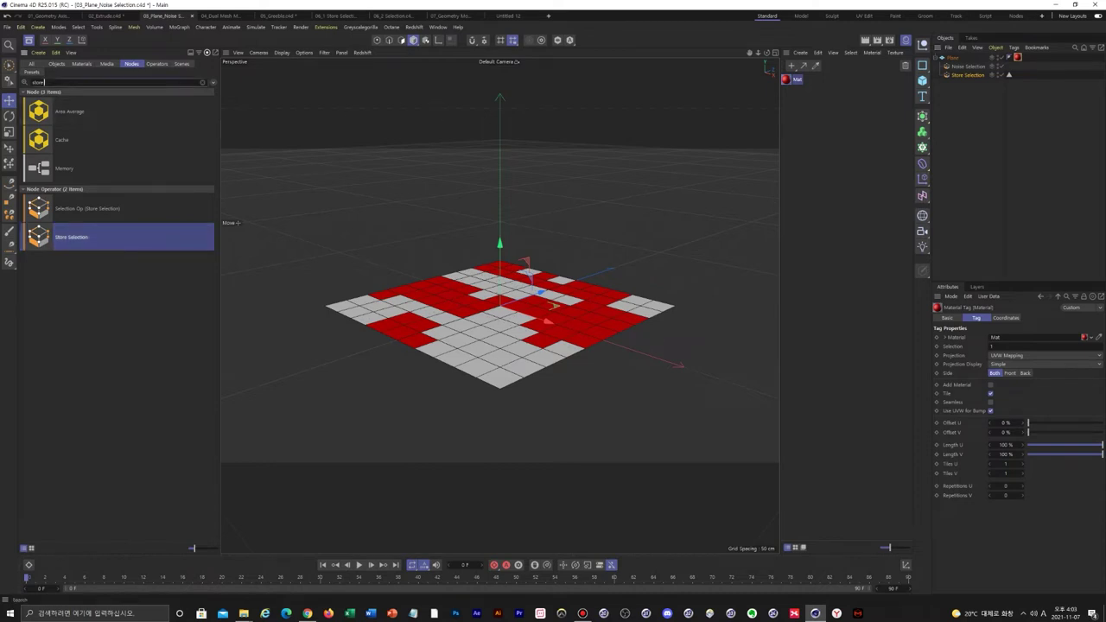
Search the node assets for "extr" and add Extrude below Store Selection under the Plane.
{"action": "left_click_drag", "start_coordinate": [49, 82], "coordinate": [6, 85]}
{"action": "type", "text": "extr"}
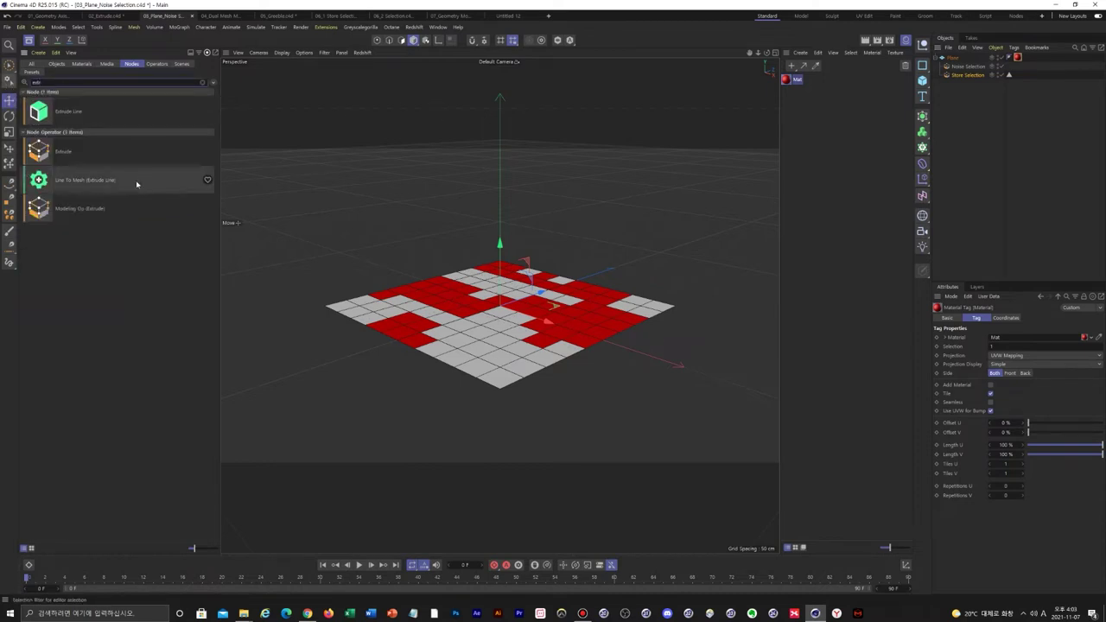
{"action": "left_click_drag", "start_coordinate": [49, 154], "coordinate": [960, 81]}
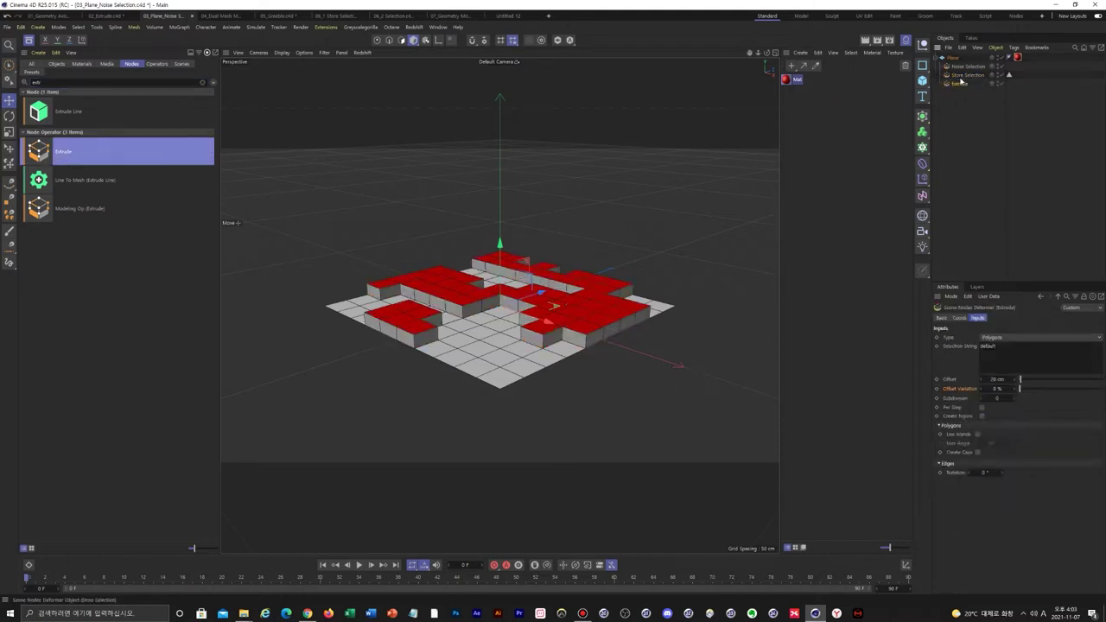
Search the node assets for "inset" and add Inset below Extrude under the Plane.
{"action": "left_click_drag", "start_coordinate": [96, 81], "coordinate": [1, 65]}
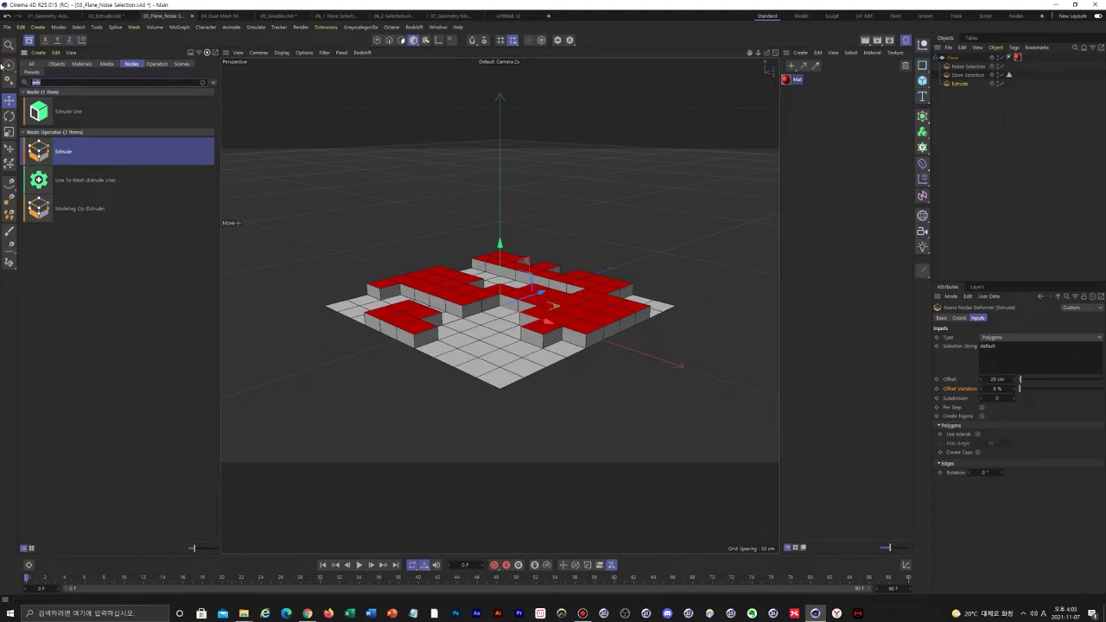
{"action": "type", "text": "inse"}
{"action": "type", "text": "et"}
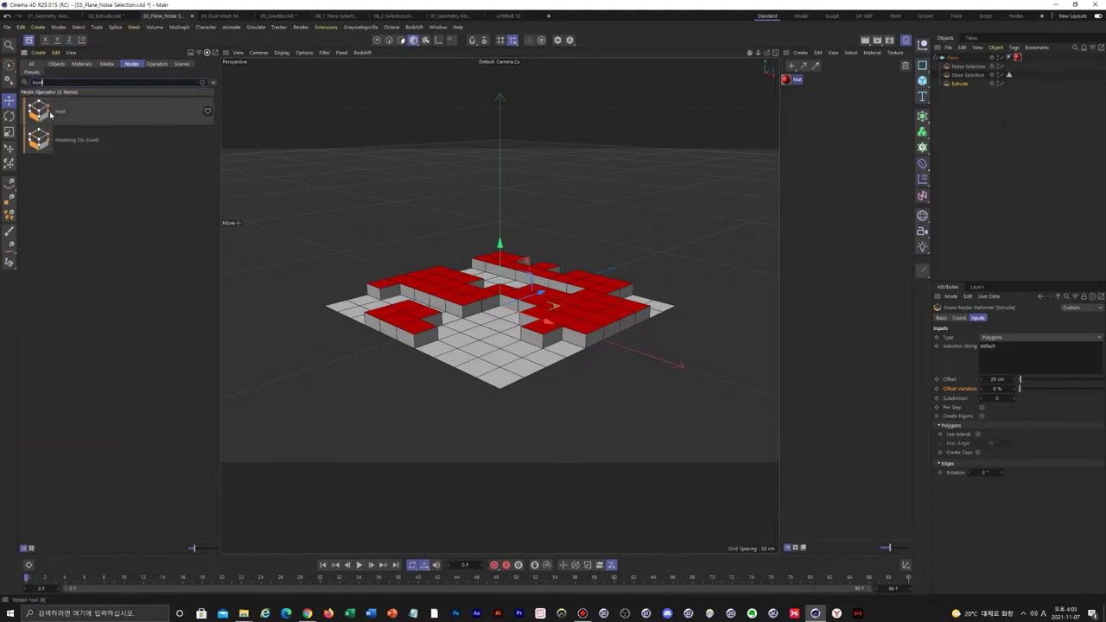
{"action": "left_click_drag", "start_coordinate": [997, 101], "coordinate": [961, 89]}
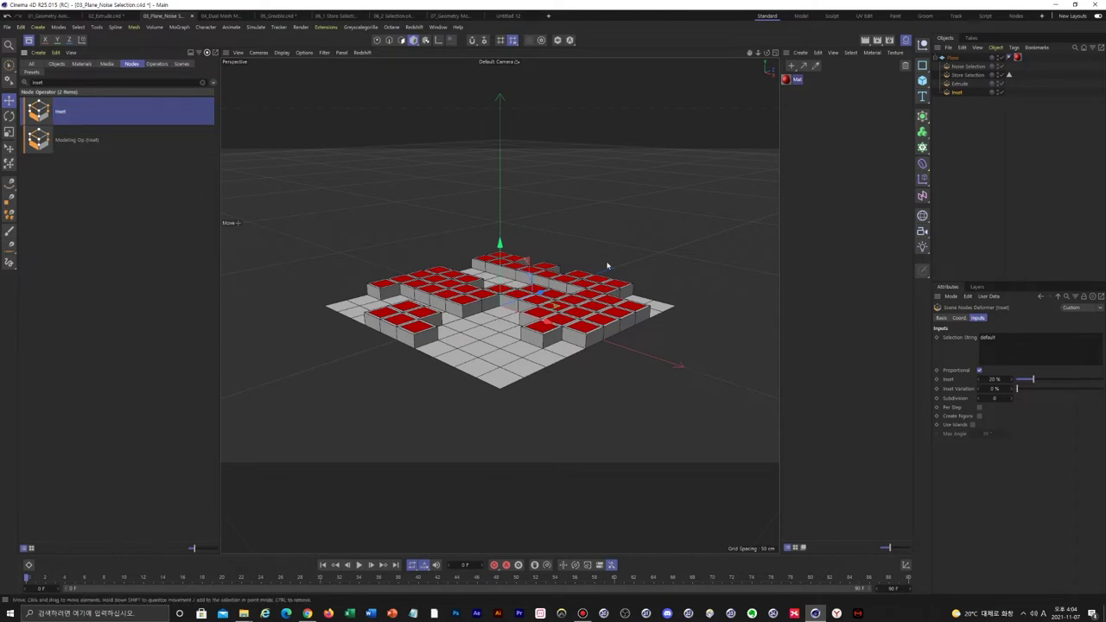
{"action": "scroll", "coordinate": [531, 312], "scroll_direction": "up", "scroll_amount": 5}
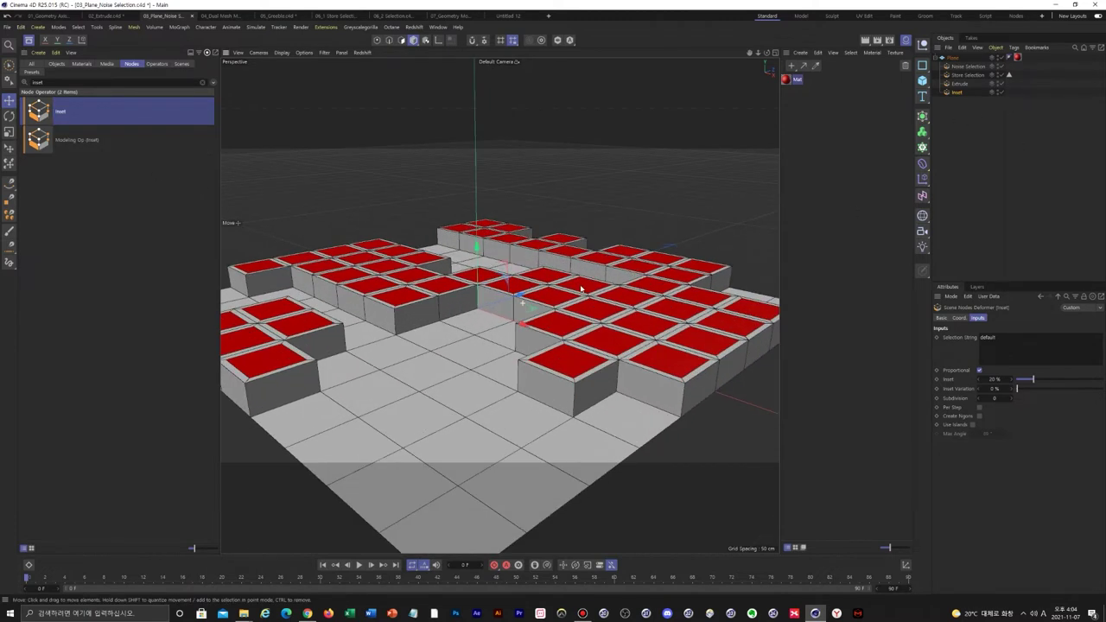
Duplicate the Extrude deformer below Inset and set the copy's Offset to about 47 cm and Offset Variation to 100%.
{"action": "left_click", "coordinate": [961, 84]}
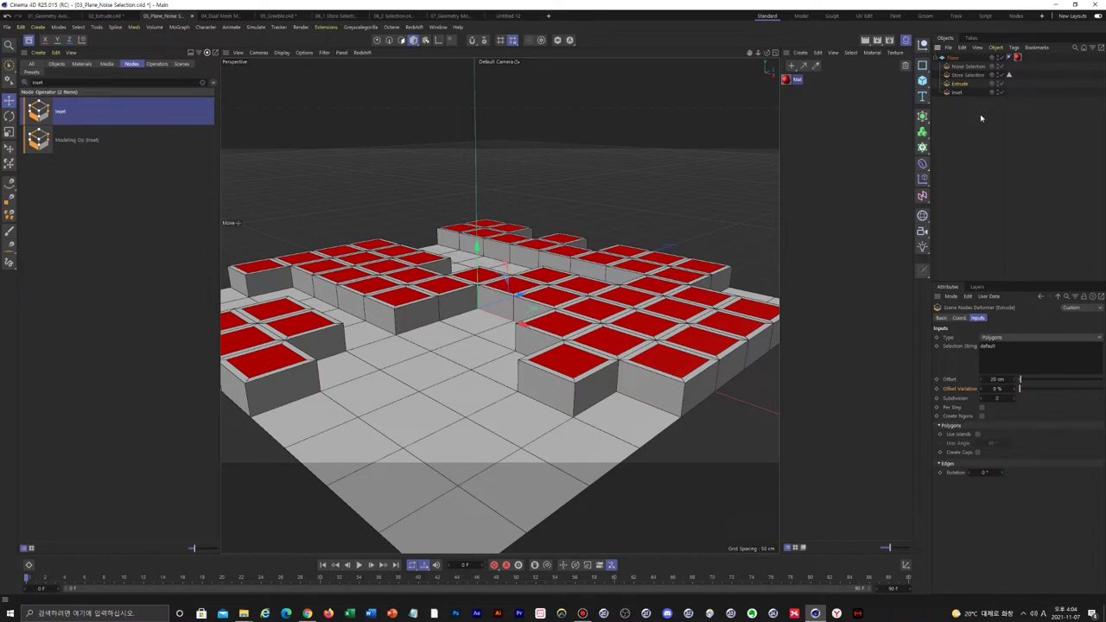
{"action": "left_click_drag", "start_coordinate": [963, 85], "coordinate": [964, 101]}
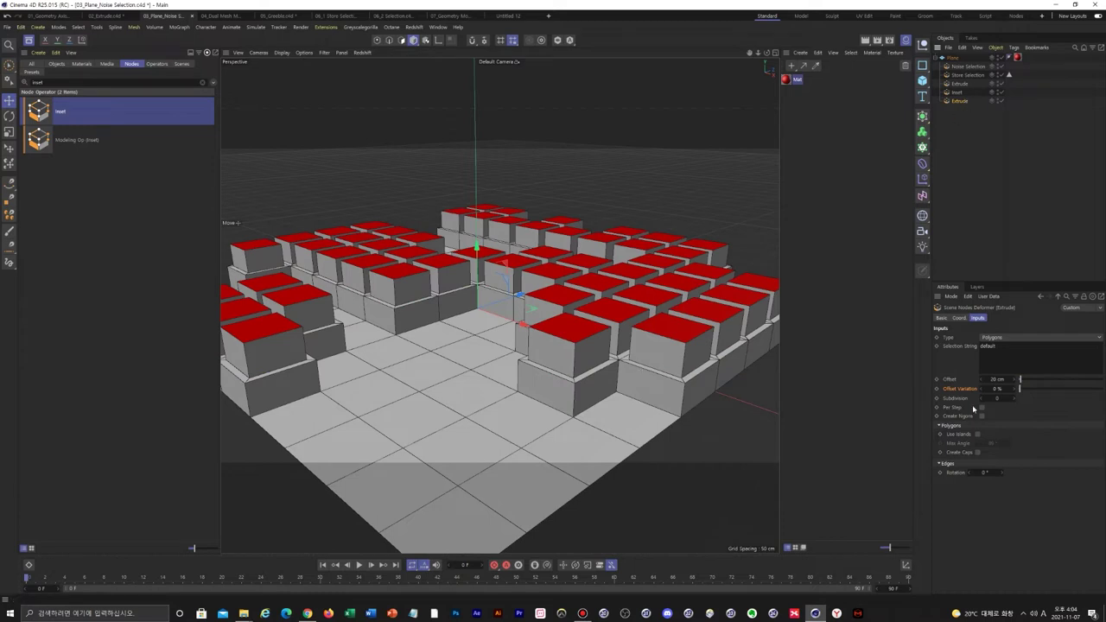
{"action": "left_click_drag", "start_coordinate": [1015, 379], "coordinate": [1015, 401]}
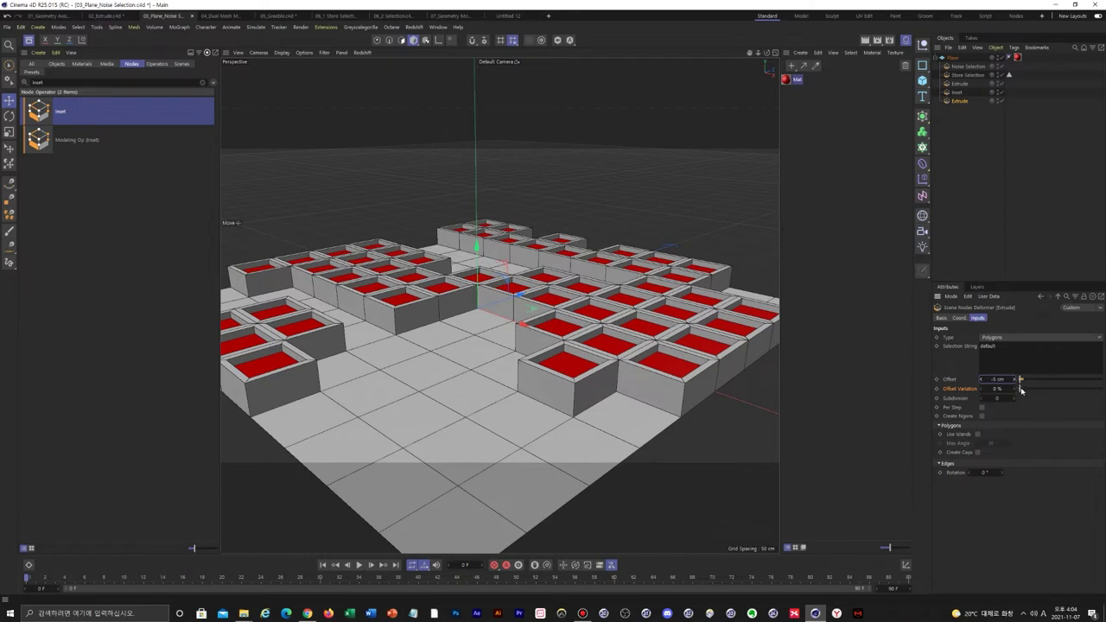
{"action": "left_click_drag", "start_coordinate": [1020, 389], "coordinate": [1102, 390]}
{"action": "mouse_move", "coordinate": [1014, 379]}
{"action": "left_mouse_down"}
{"action": "mouse_move", "coordinate": [1065, 379]}
{"action": "mouse_move", "coordinate": [1019, 384]}
{"action": "left_mouse_up"}
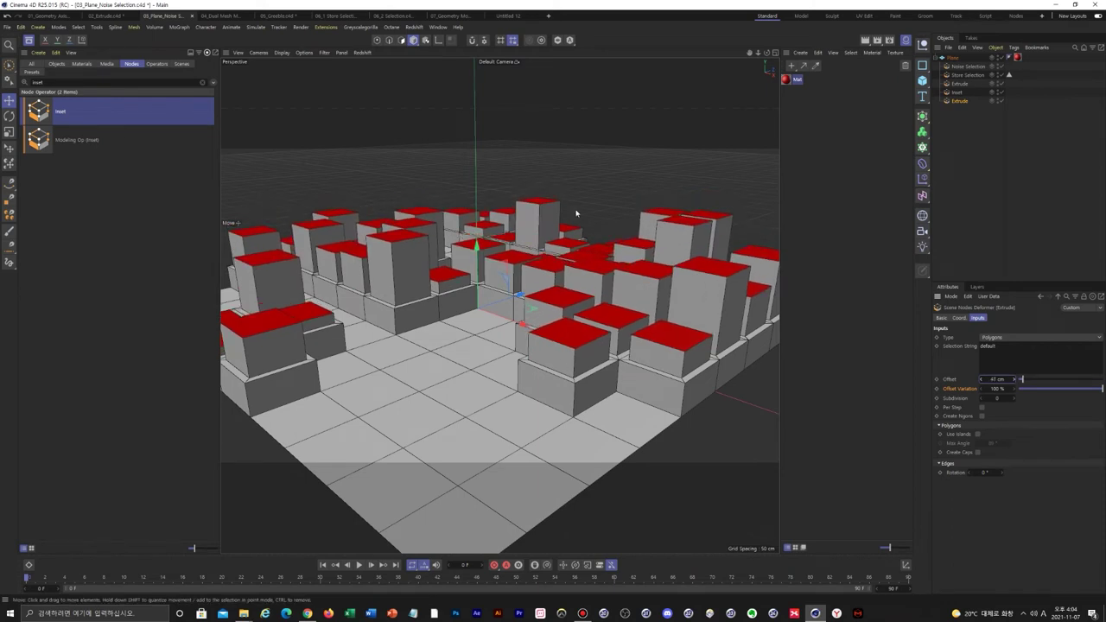
Switch to the 04_Dual Mesh Modifier document and add the Dual Mesh Modifier node asset as a child of the Platonic.
{"action": "left_click", "coordinate": [220, 15]}
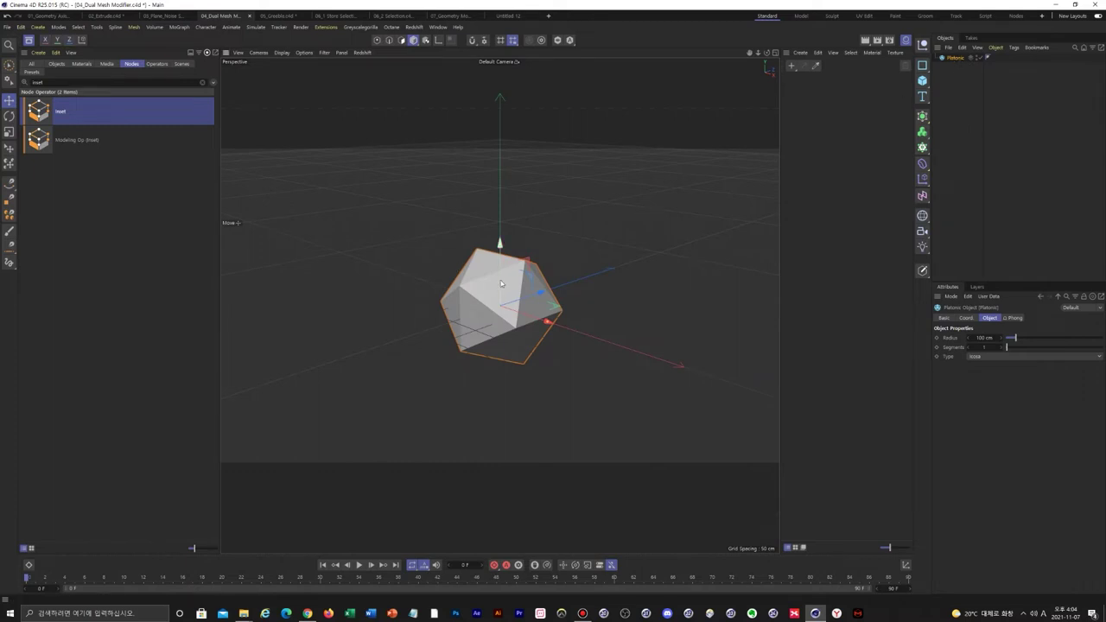
{"action": "left_click_drag", "start_coordinate": [104, 82], "coordinate": [26, 82]}
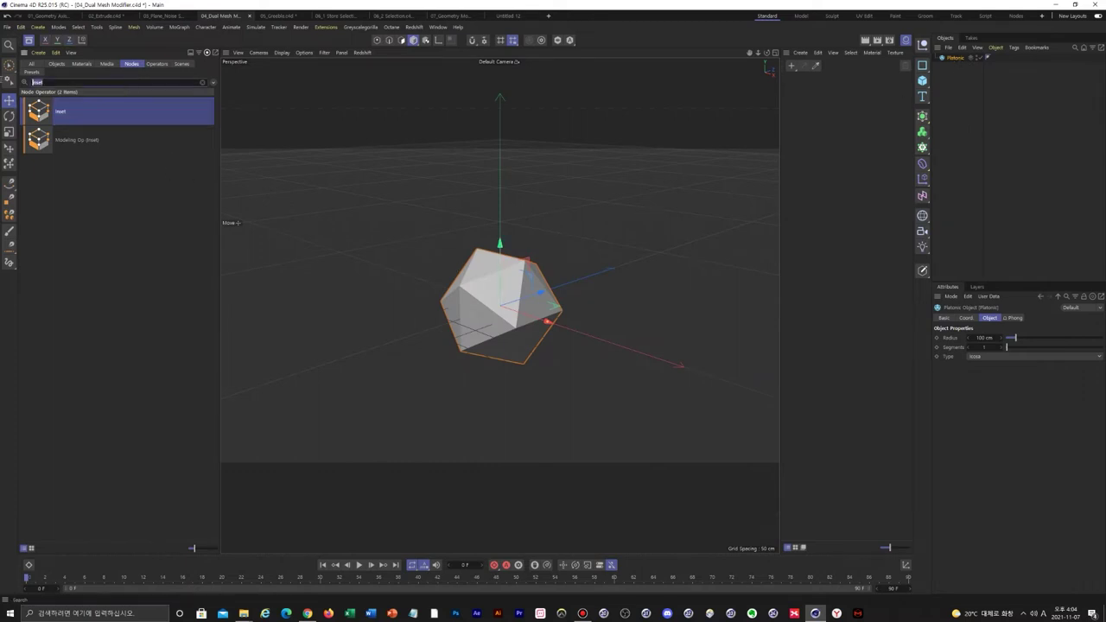
{"action": "key", "text": "BackSpace"}
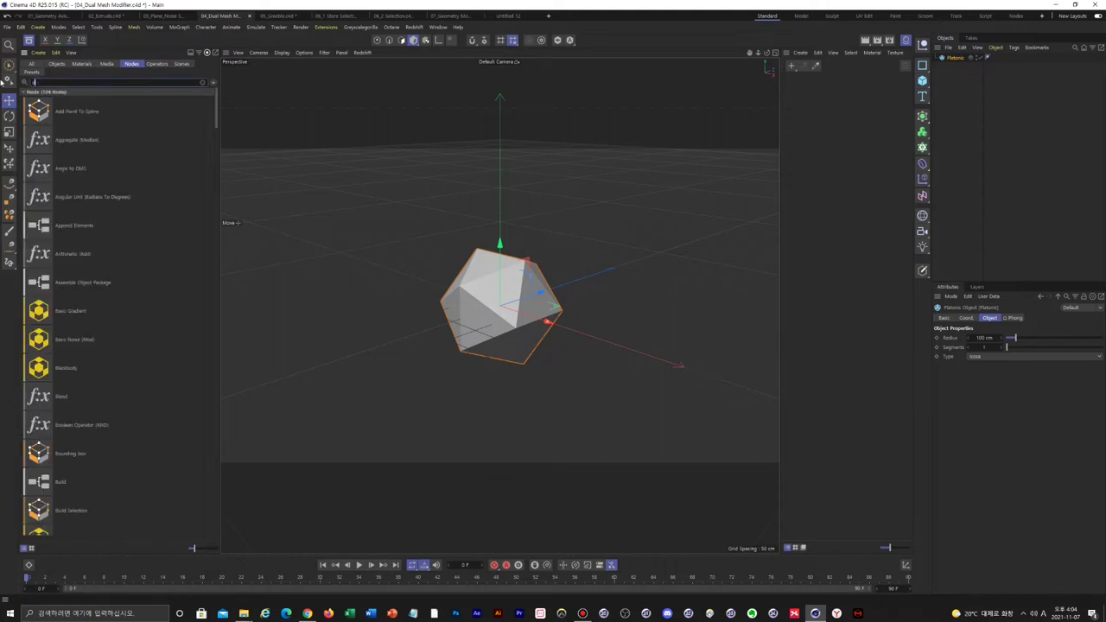
{"action": "type", "text": "dual"}
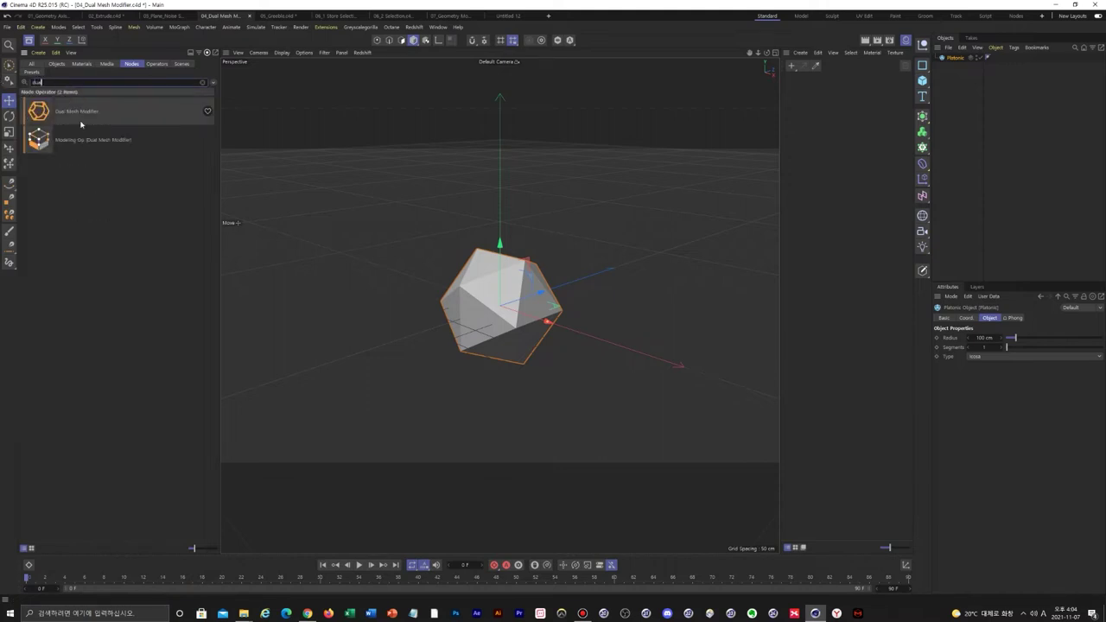
{"action": "left_click_drag", "start_coordinate": [84, 115], "coordinate": [960, 64]}
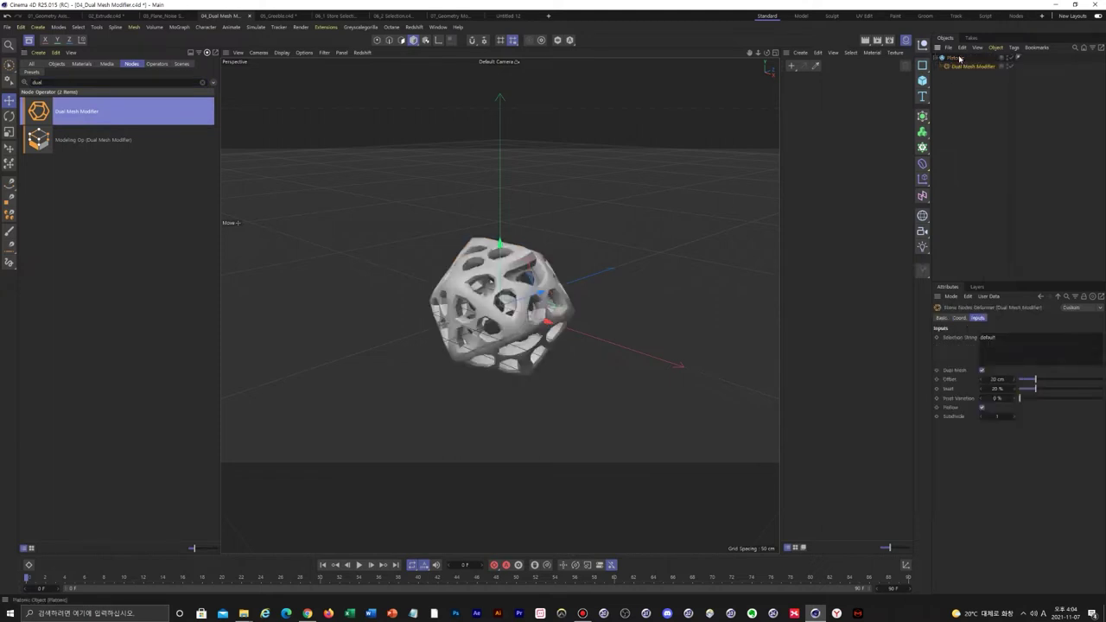
Show the Platonic with Gouraud Shading (Lines) and set the Dual Mesh Modifier's Offset to 9 cm and Inset to 22%.
{"action": "scroll", "coordinate": [484, 310], "scroll_direction": "up", "scroll_amount": 2}
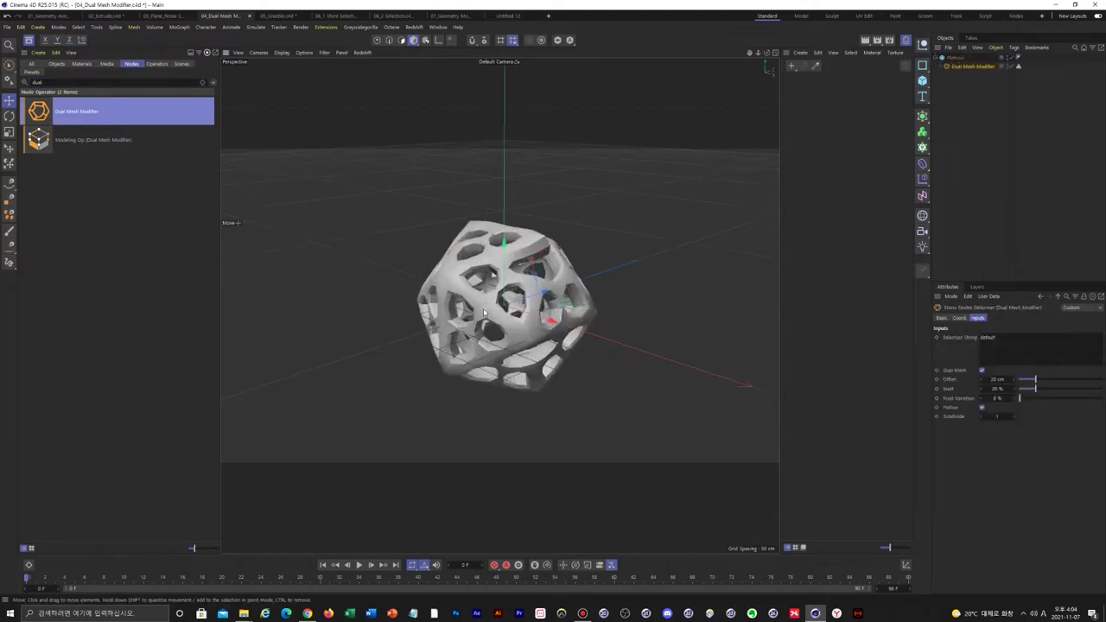
{"action": "key", "text": "n"}
{"action": "key", "text": "b"}
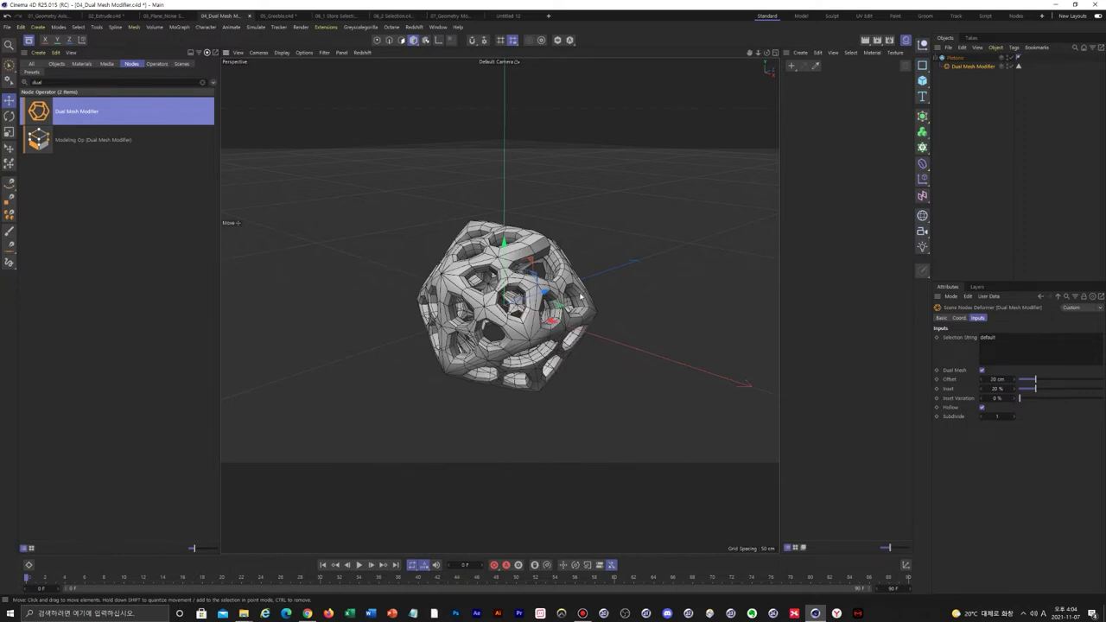
{"action": "mouse_move", "coordinate": [1042, 378]}
{"action": "left_mouse_down"}
{"action": "mouse_move", "coordinate": [1031, 380]}
{"action": "mouse_move", "coordinate": [1058, 389]}
{"action": "mouse_move", "coordinate": [1038, 388]}
{"action": "left_mouse_up"}
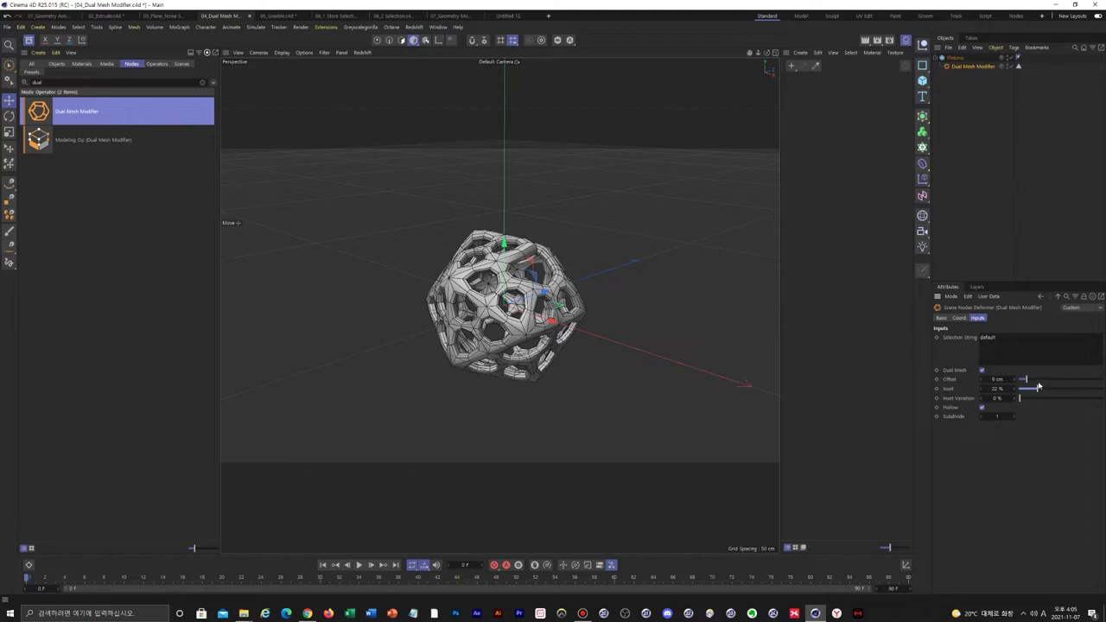
Switch to the 05_Greeble document and add the Greeble node asset as a child of the Platonic.
{"action": "left_click", "coordinate": [287, 15]}
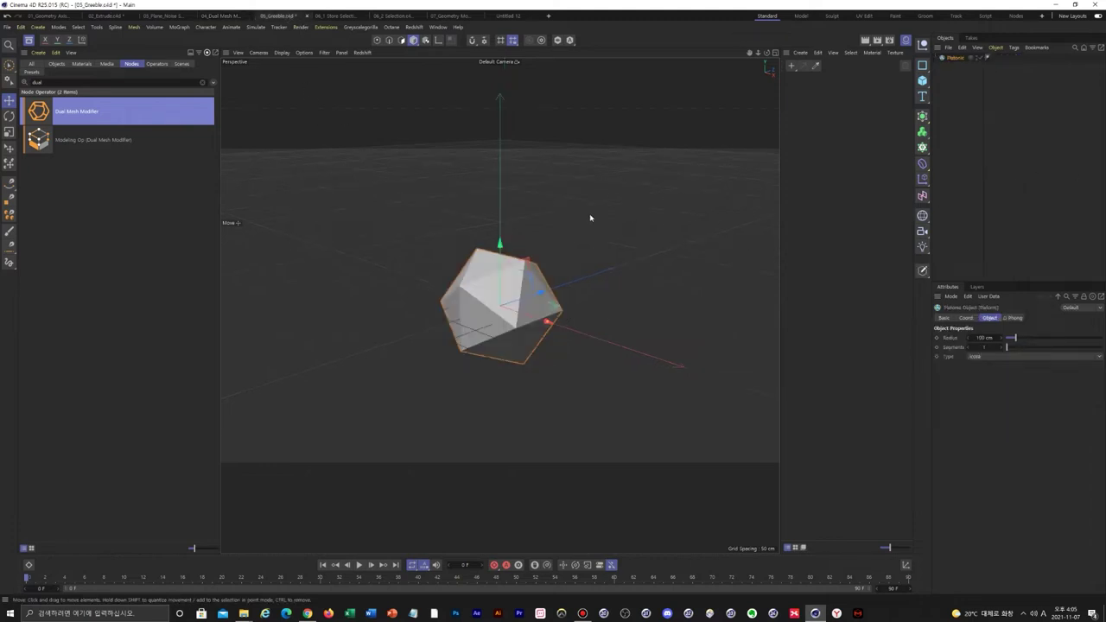
{"action": "left_click_drag", "start_coordinate": [145, 82], "coordinate": [1, 76]}
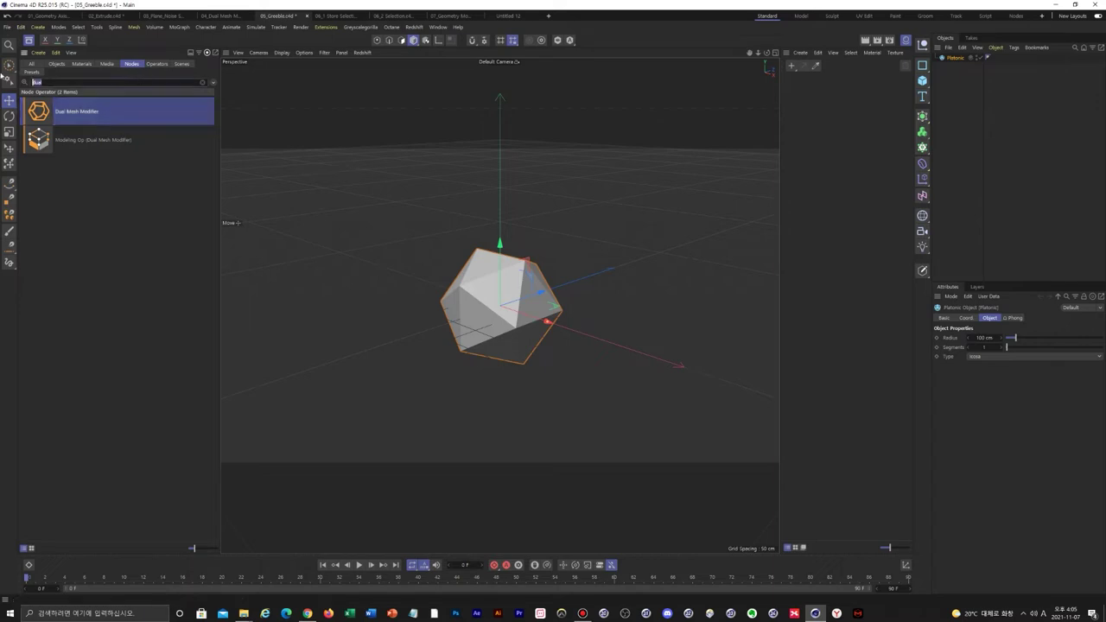
{"action": "type", "text": "gree"}
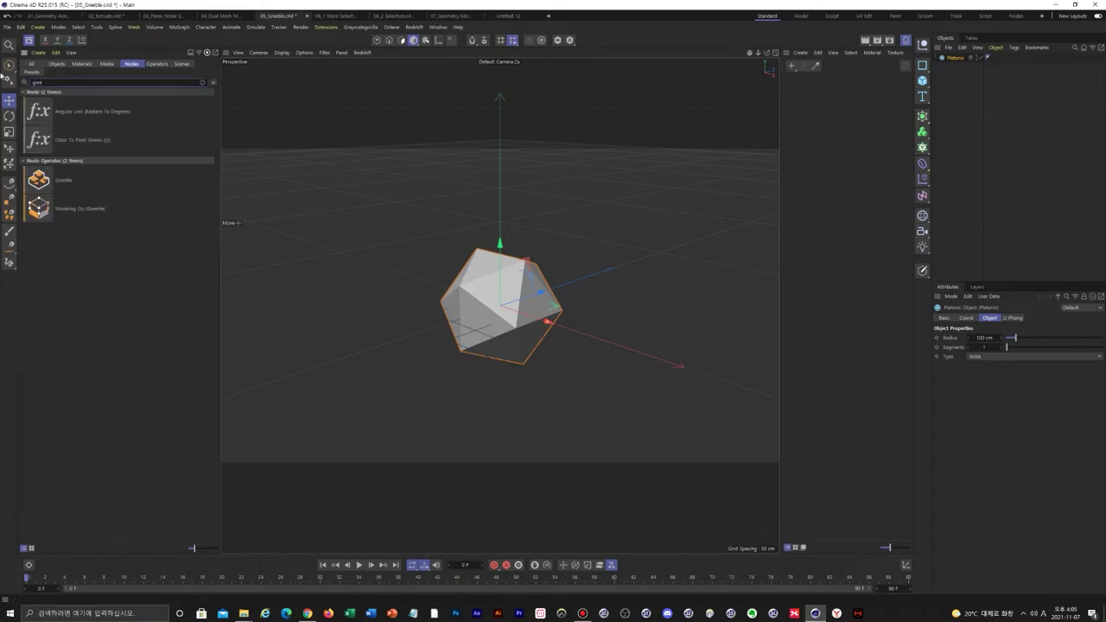
{"action": "left_click_drag", "start_coordinate": [38, 192], "coordinate": [954, 58]}
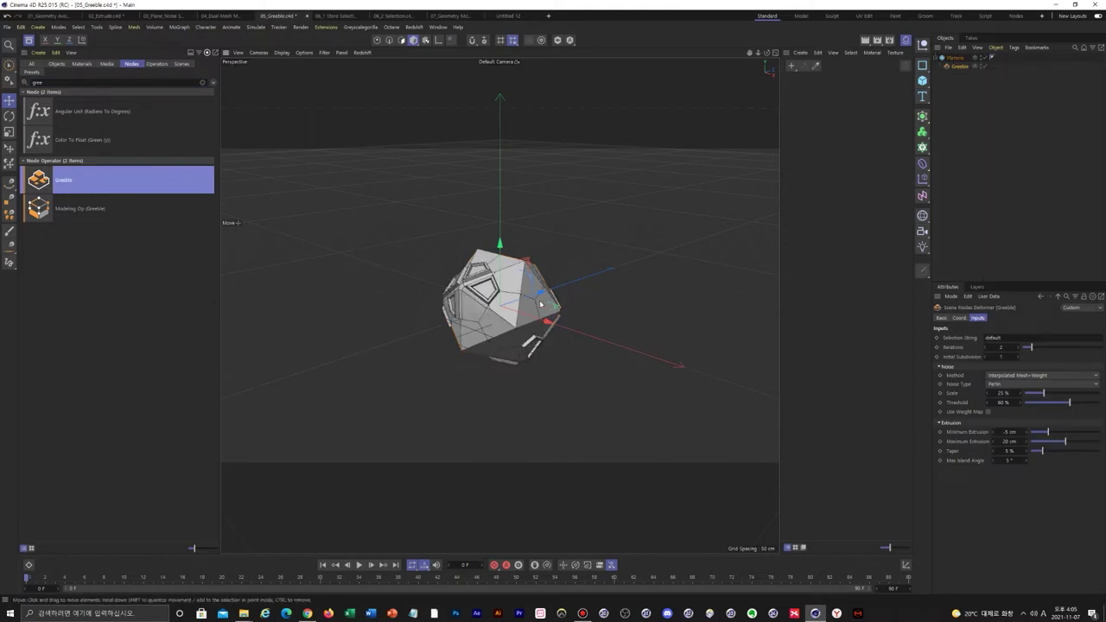
Set the Greeble deformer's Iterations to 4 and its noise Scale to 36%.
{"action": "left_click_drag", "start_coordinate": [491, 306], "coordinate": [583, 294], "text": "alt"}
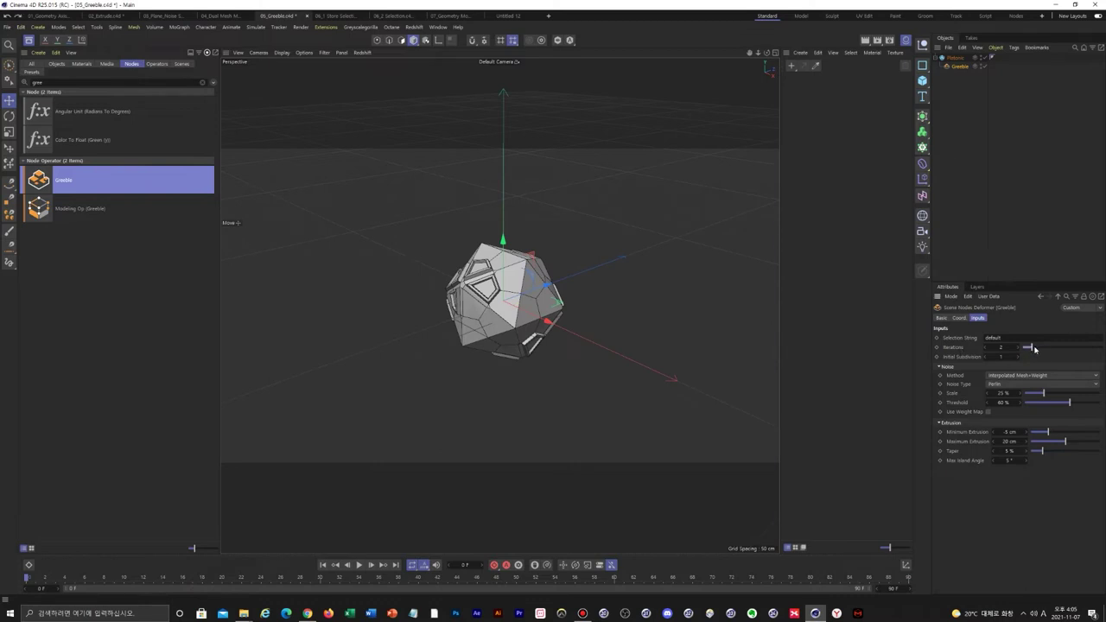
{"action": "left_click_drag", "start_coordinate": [1030, 348], "coordinate": [1049, 348]}
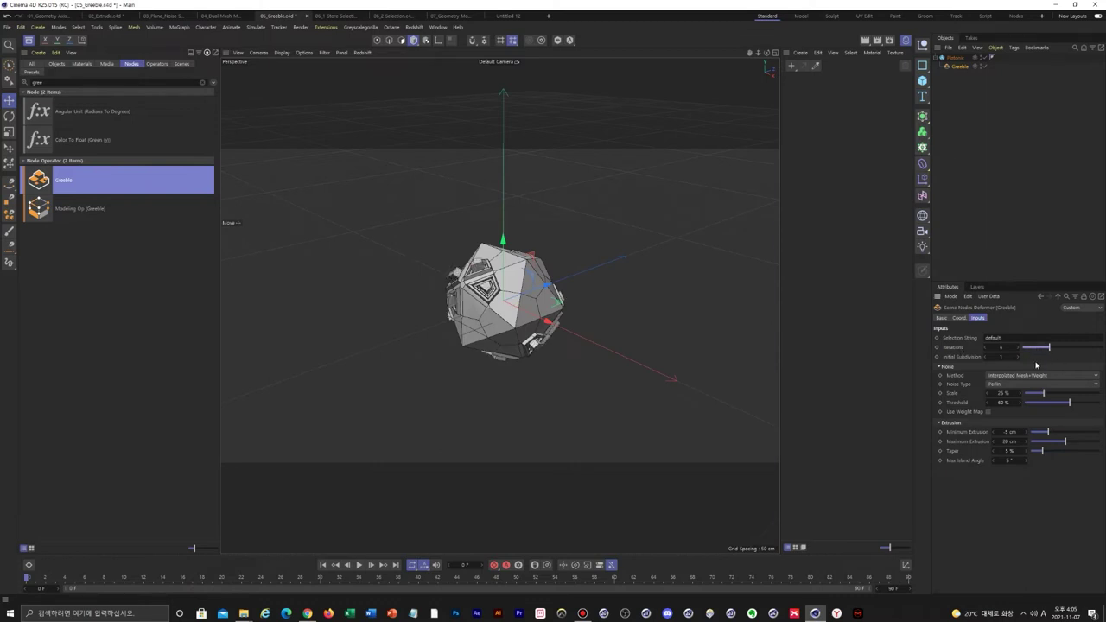
{"action": "left_click_drag", "start_coordinate": [1043, 393], "coordinate": [1052, 393]}
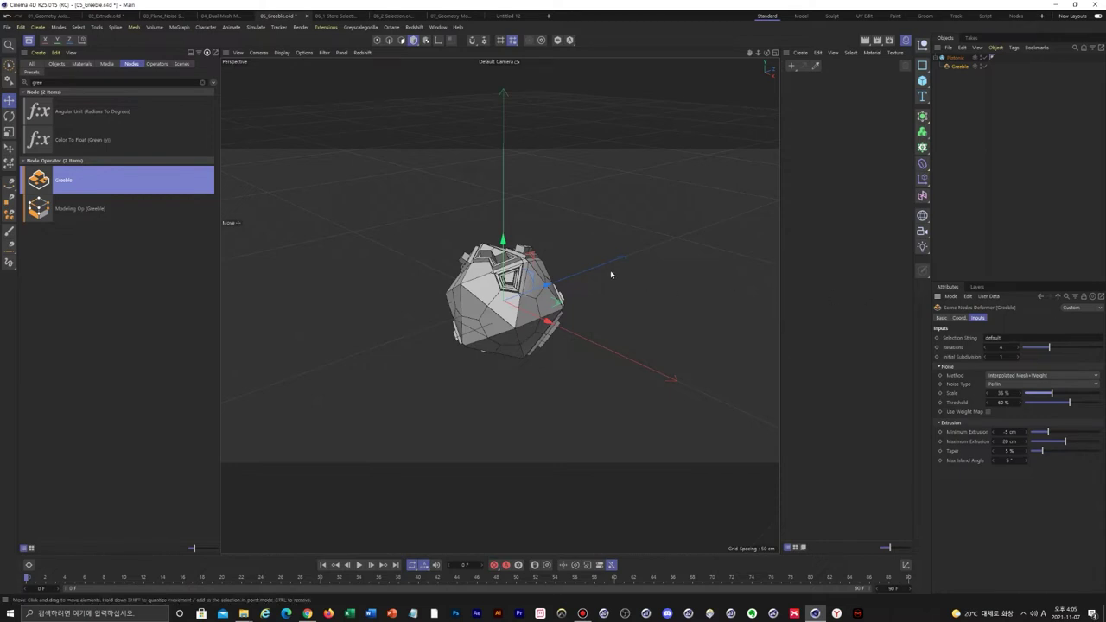
Switch to the 06_1 Store Selection document and show its plane with Gouraud Shading (Lines).
{"action": "left_click", "coordinate": [346, 17]}
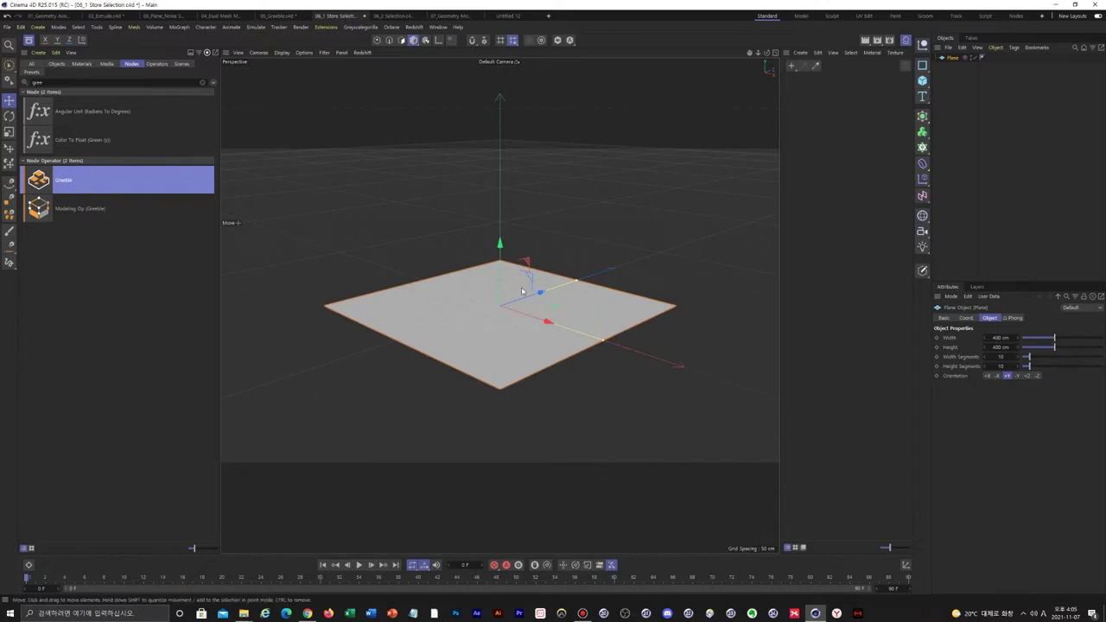
{"action": "key", "text": "n"}
{"action": "key", "text": "b"}
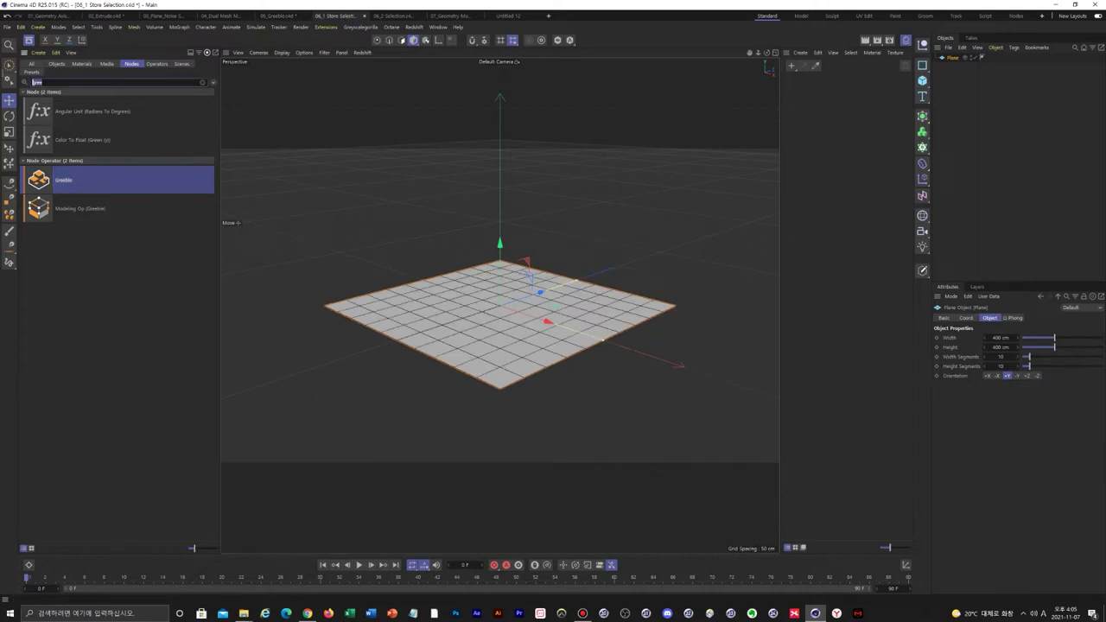
Search the node assets for "store" and add Store Selection as a child of the Plane in this document.
{"action": "type", "text": "s"}
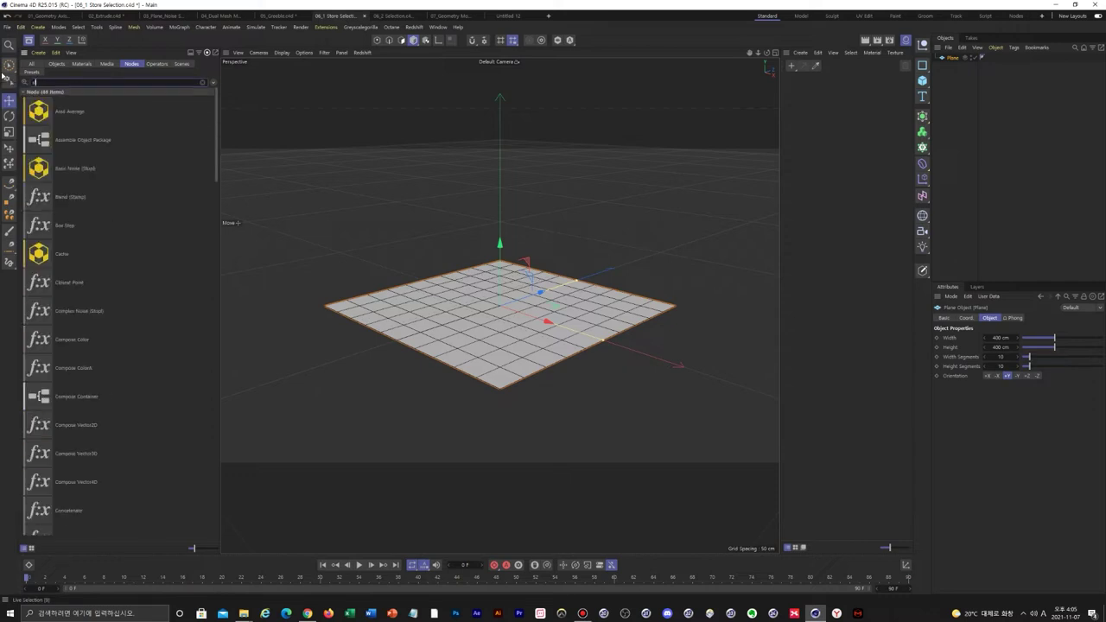
{"action": "type", "text": "tore"}
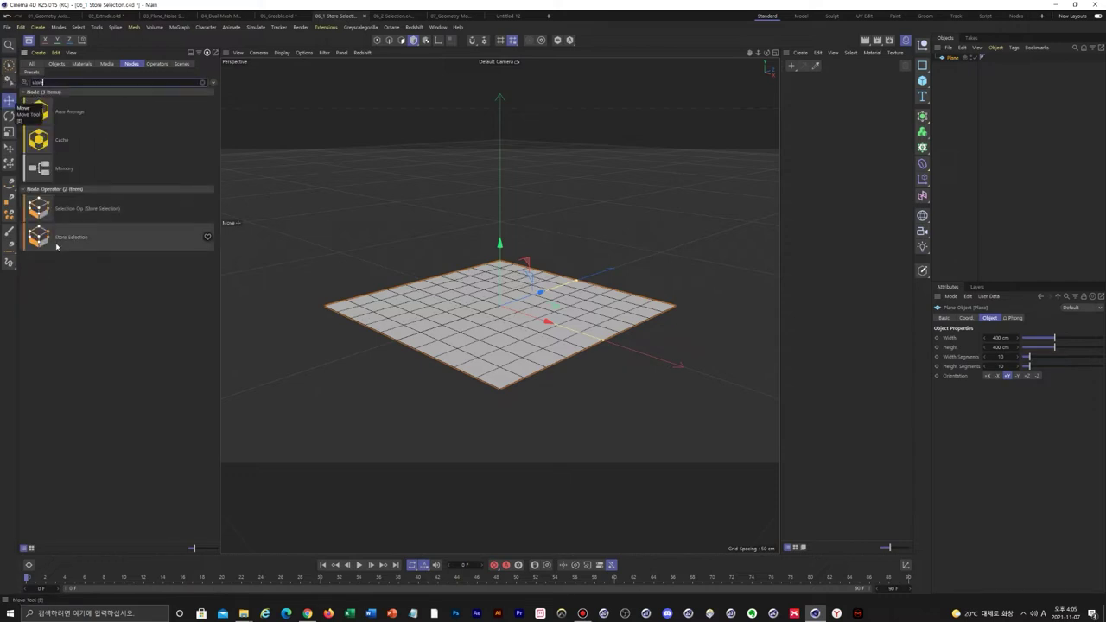
{"action": "left_click_drag", "start_coordinate": [57, 245], "coordinate": [953, 58]}
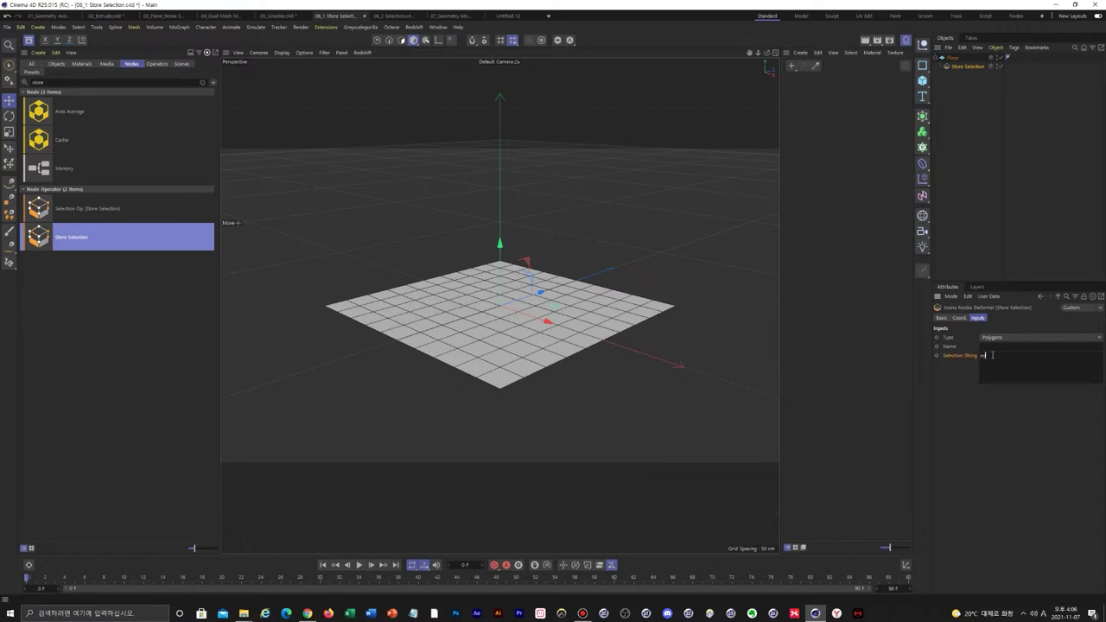
Set the Store Selection's Selection String to even and apply a new red material with 100% saturation to the Plane.
{"action": "type", "text": "en"}
{"action": "left_click", "coordinate": [791, 67]}
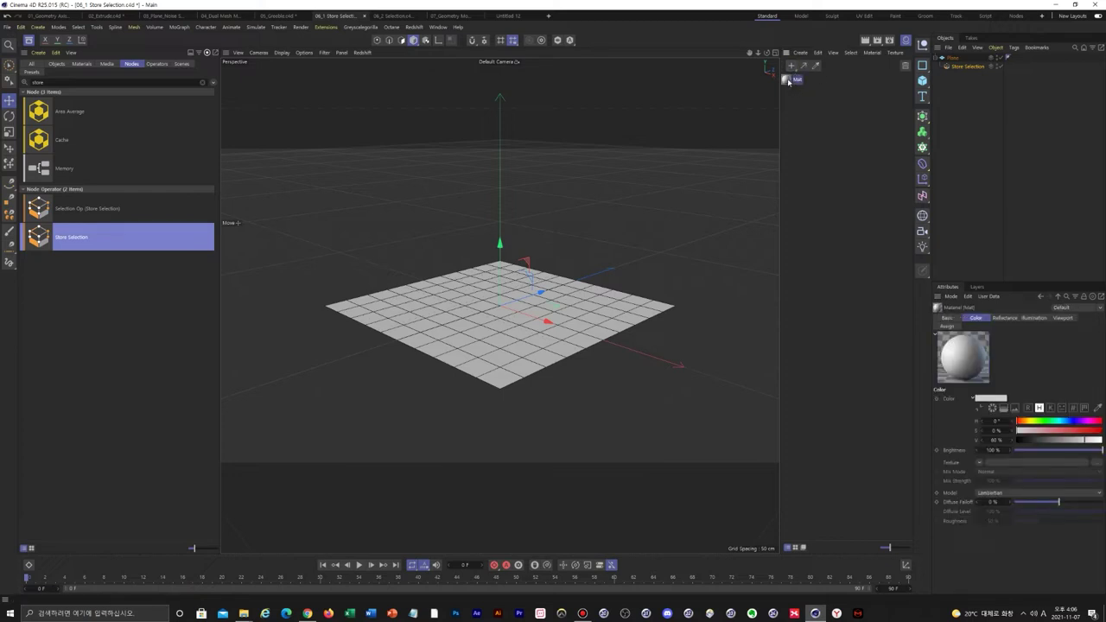
{"action": "left_click_drag", "start_coordinate": [964, 60], "coordinate": [964, 60]}
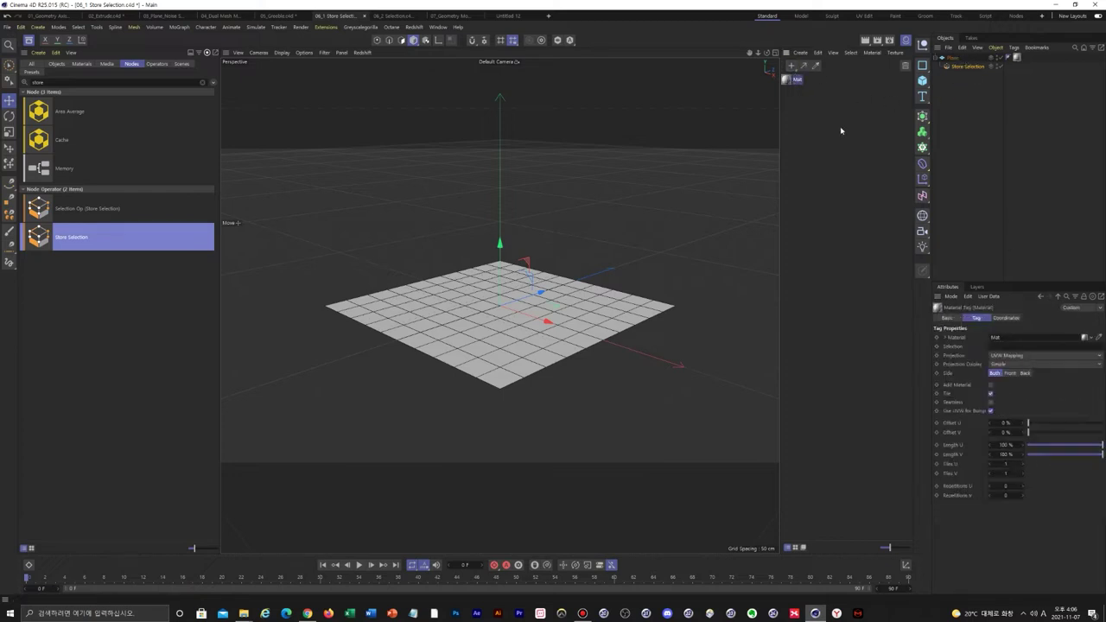
{"action": "left_click", "coordinate": [1098, 430]}
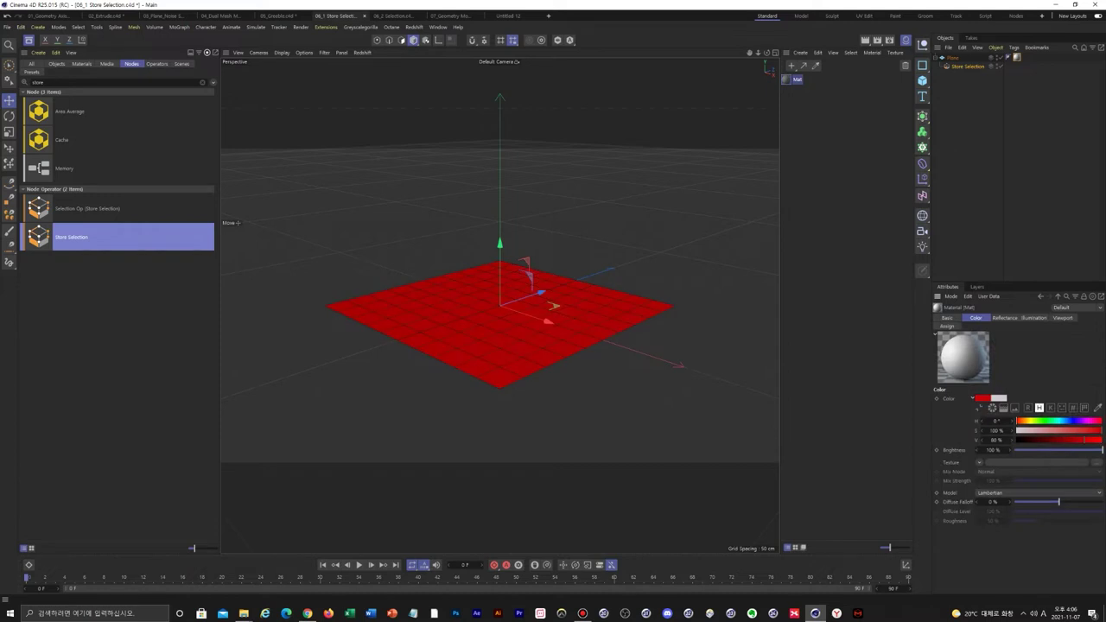
Name the stored selection 1 and restrict the Plane's material tag to that selection.
{"action": "left_click", "coordinate": [975, 66]}
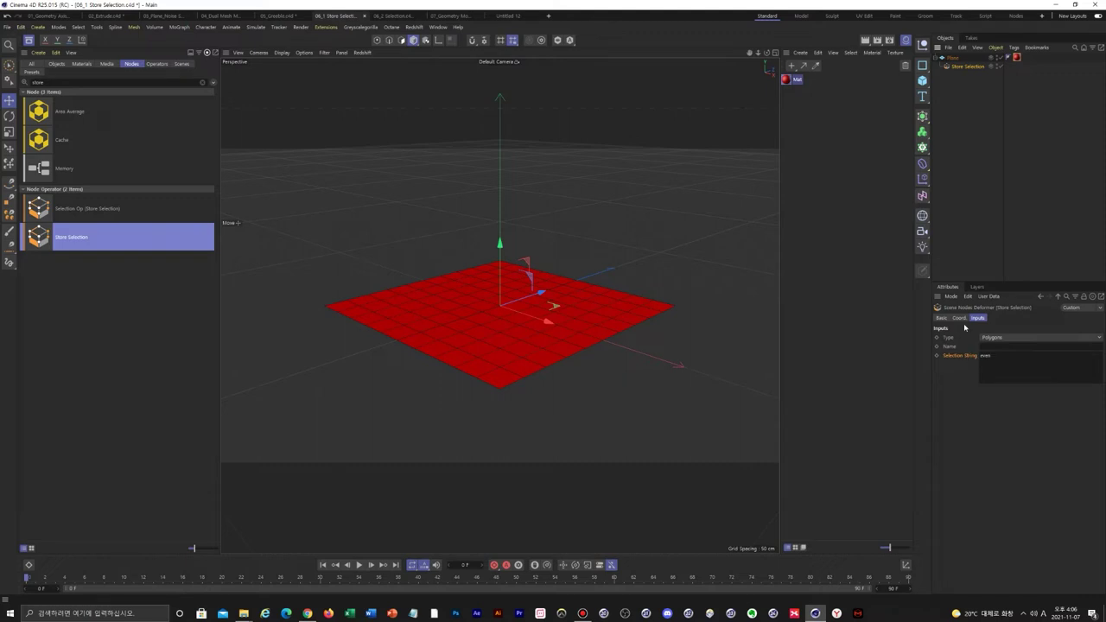
{"action": "left_click", "coordinate": [993, 348]}
{"action": "key", "text": "Return"}
{"action": "left_click", "coordinate": [1016, 58]}
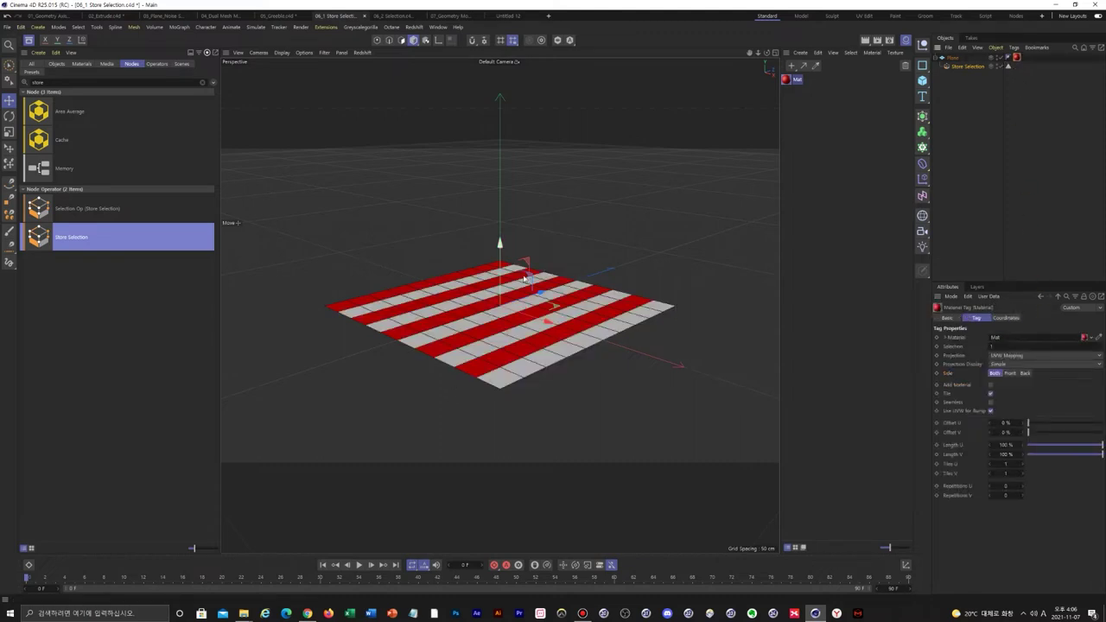
Change the Store Selection's Selection String to odd.
{"action": "left_click", "coordinate": [966, 70]}
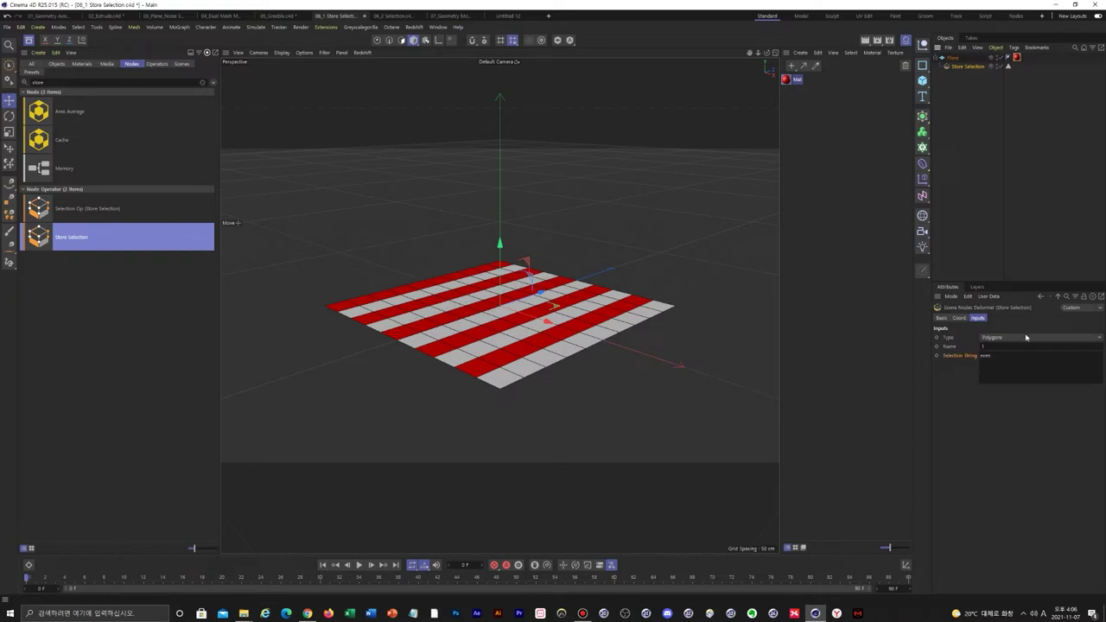
{"action": "left_click", "coordinate": [985, 355]}
{"action": "type", "text": "odd"}
{"action": "left_click", "coordinate": [869, 270]}
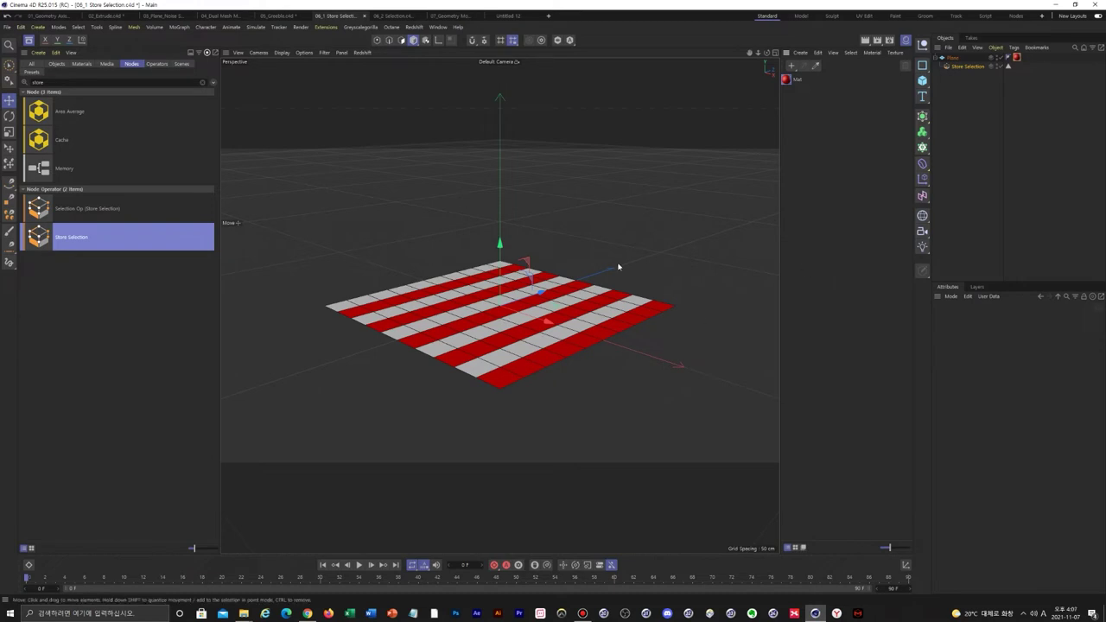
Switch to the 06_2 Selection document and show the polygons stored in the Plane's cross and corner selection tags.
{"action": "left_click", "coordinate": [401, 16]}
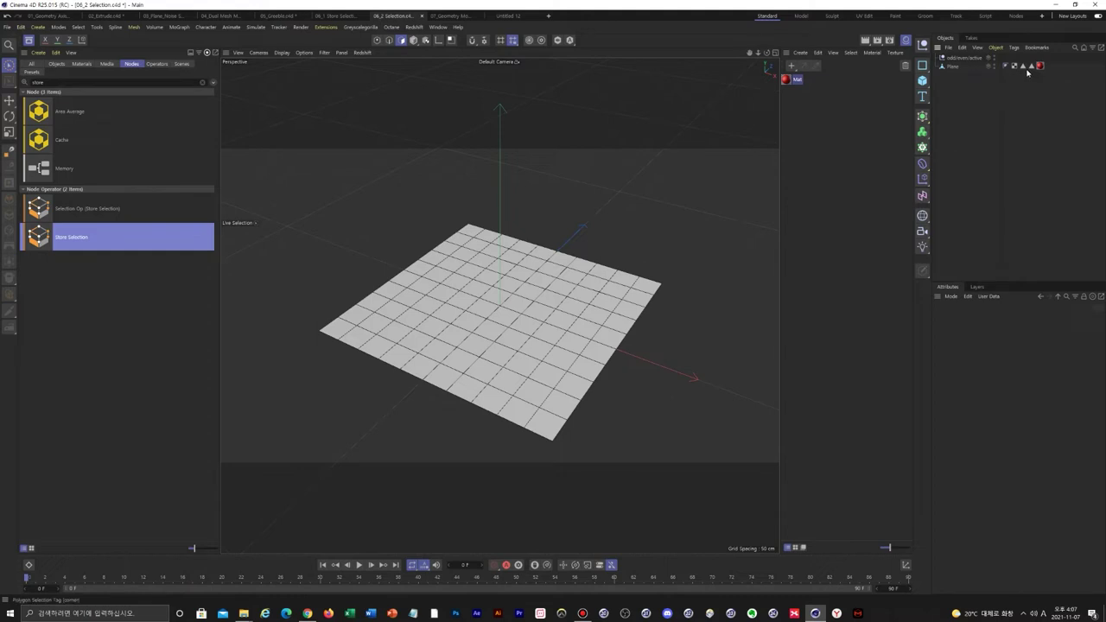
{"action": "left_click", "coordinate": [1023, 67]}
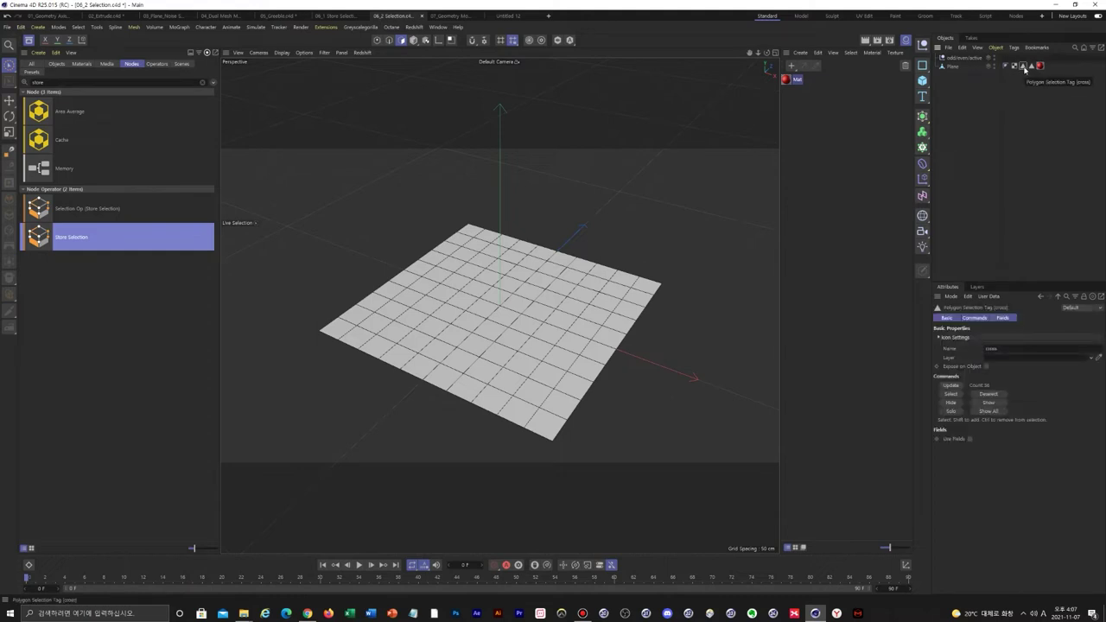
{"action": "double_click", "coordinate": [1023, 66]}
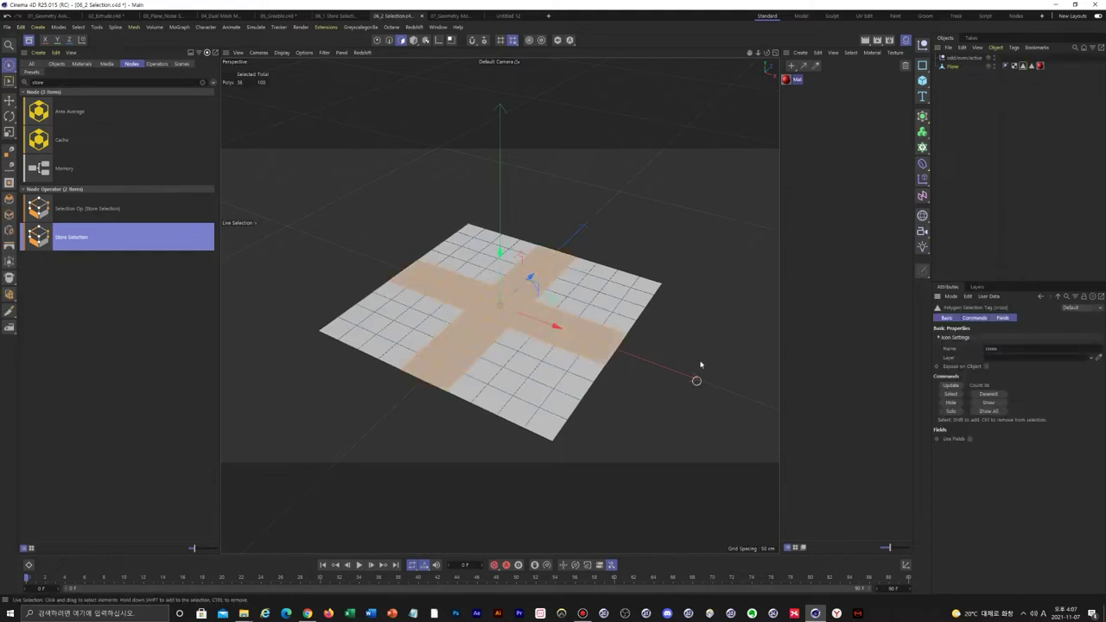
{"action": "double_click", "coordinate": [1031, 67]}
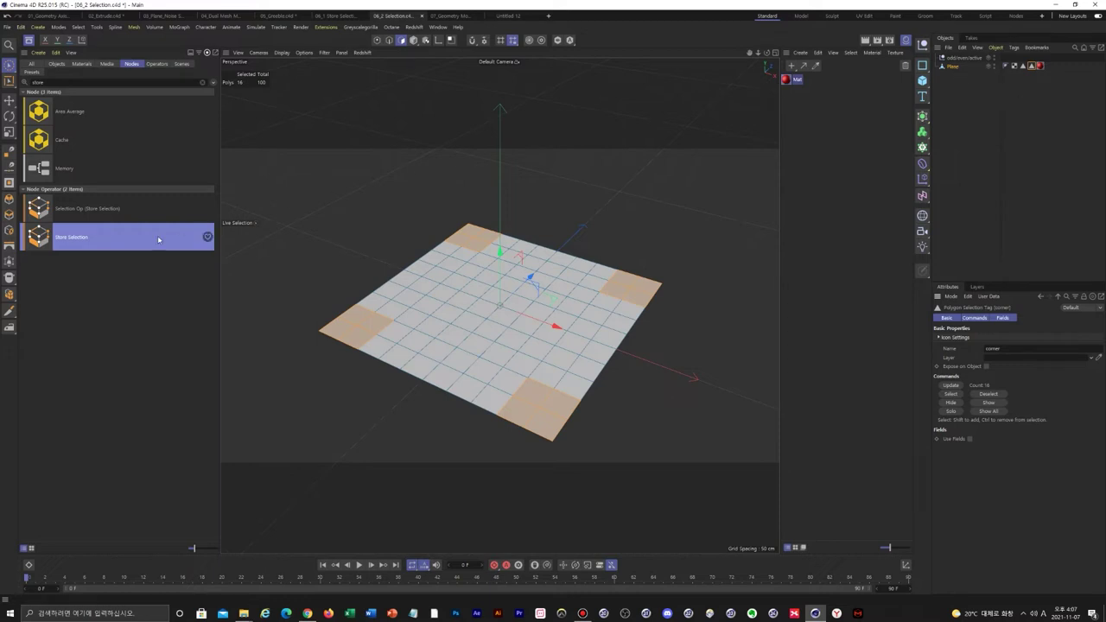
Add Store Selection as a child of the Plane and check the names of the Plane's two polygon selection tags.
{"action": "left_click_drag", "start_coordinate": [87, 242], "coordinate": [954, 67]}
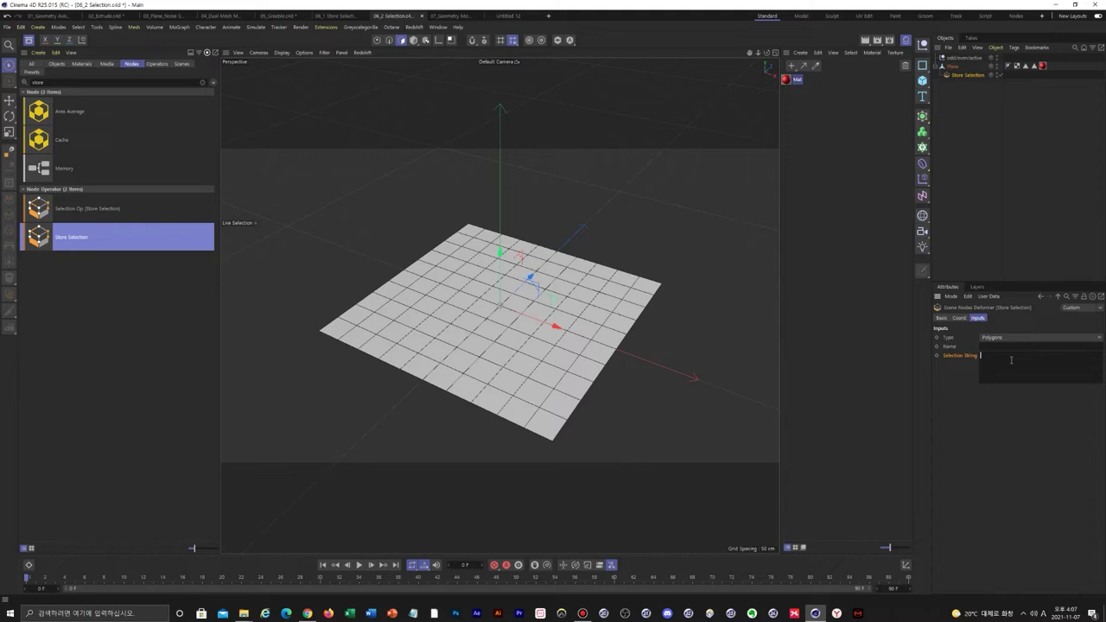
{"action": "left_click", "coordinate": [1024, 66]}
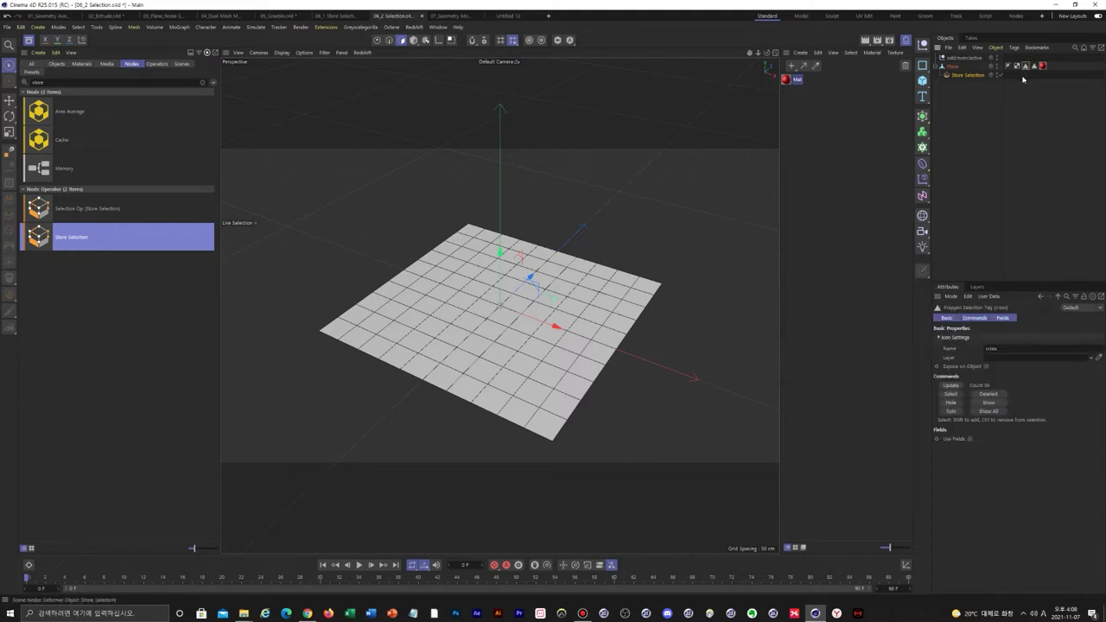
{"action": "left_click", "coordinate": [1033, 66]}
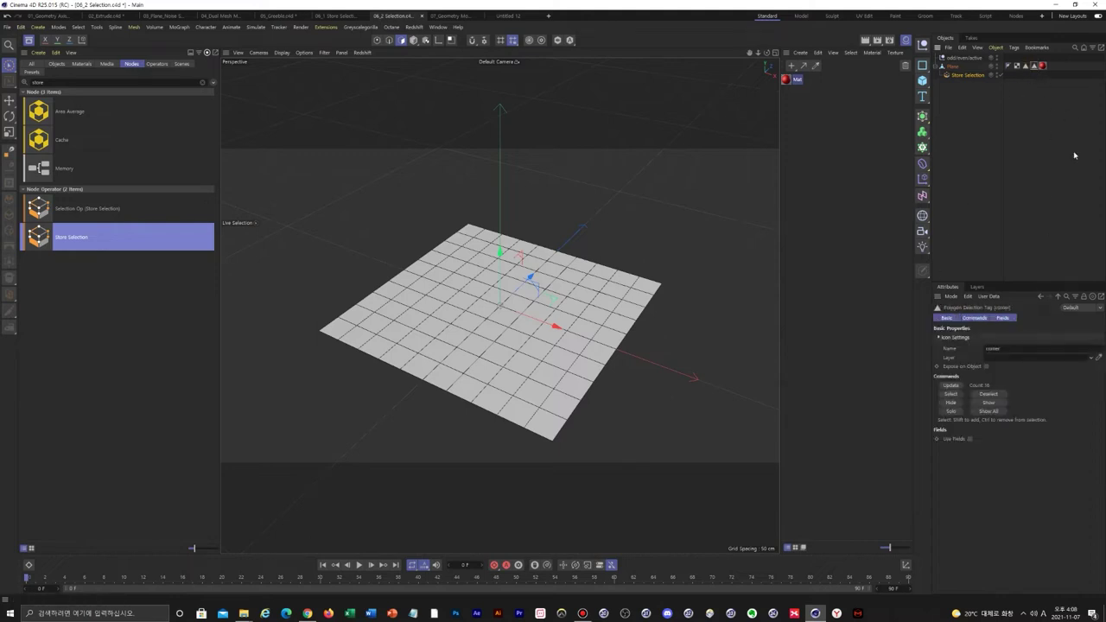
{"action": "left_click", "coordinate": [972, 76]}
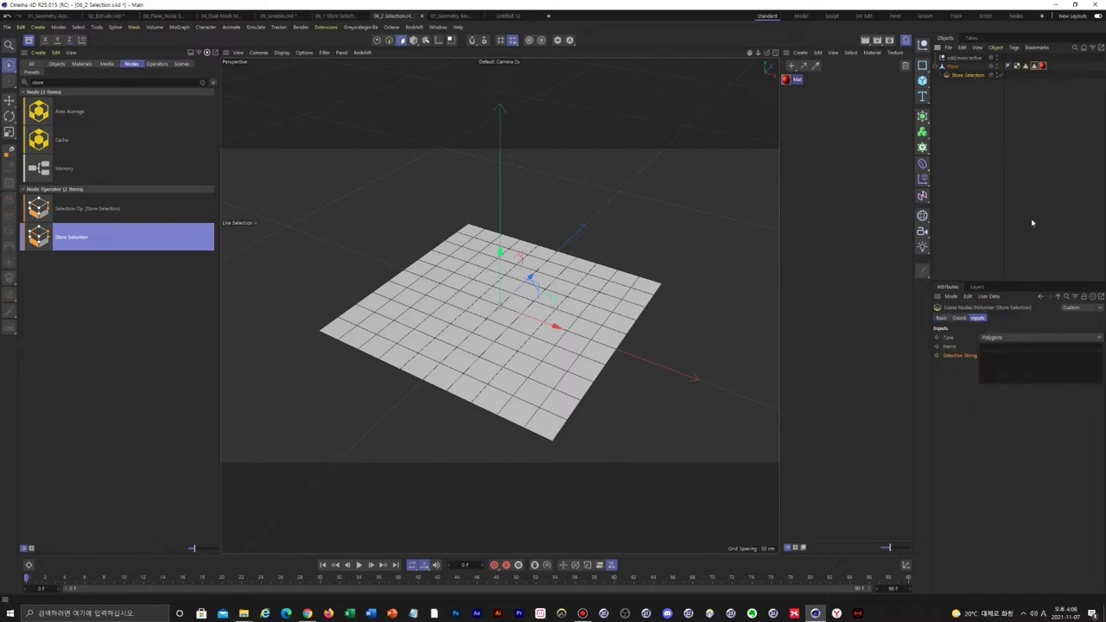
Store the corner polygons under the name 1 and restrict the red material tag to that stored selection.
{"action": "left_click", "coordinate": [1018, 353]}
{"action": "left_click", "coordinate": [1018, 349]}
{"action": "left_click", "coordinate": [1019, 138]}
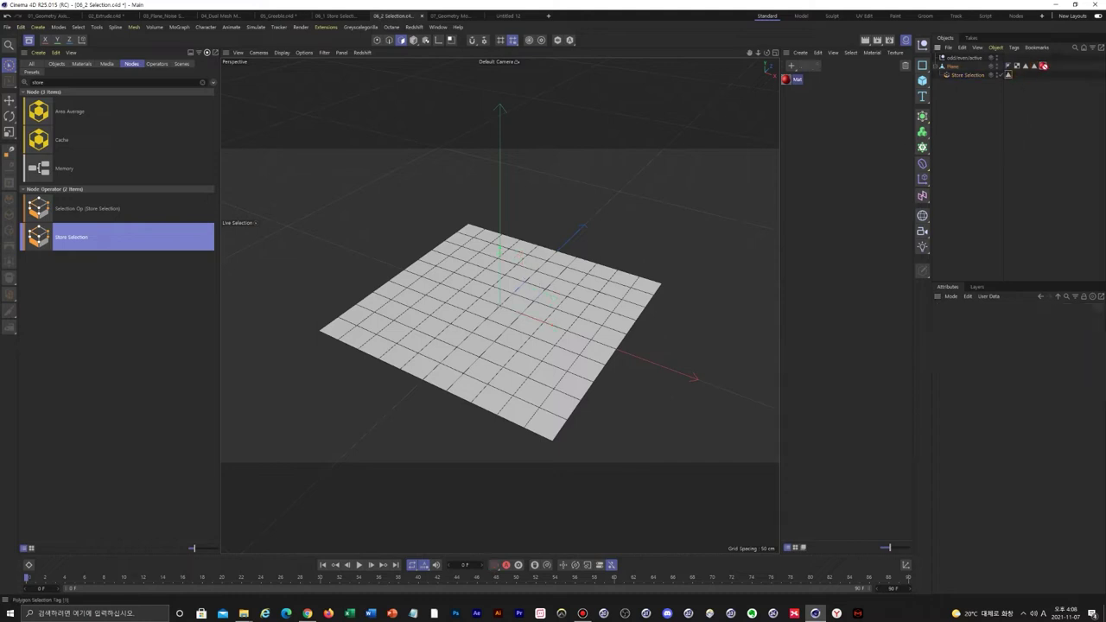
{"action": "left_click", "coordinate": [1042, 67]}
{"action": "left_click_drag", "start_coordinate": [1007, 75], "coordinate": [1039, 348]}
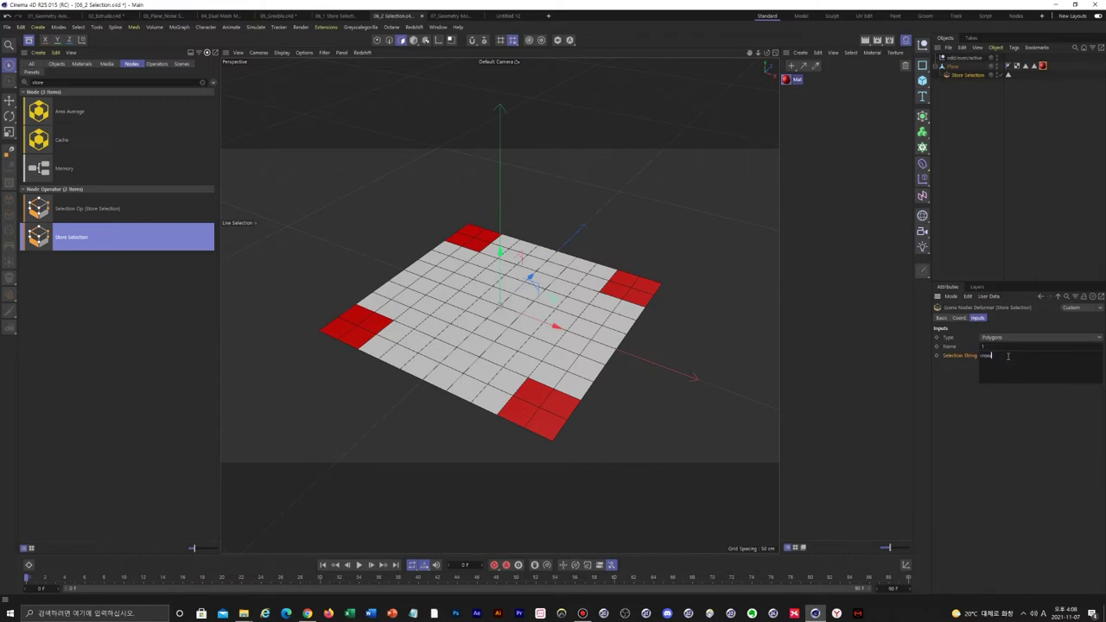
Set the Store Selection's Selection String to "cross" + "corner", with both names in quotation marks.
{"action": "type", "text": "+ corn"}
{"action": "key", "text": "BackSpace"}
{"action": "type", "text": "!"}
{"action": "type", "text": "cost"}
{"action": "type", "text": "'corner'"}
{"action": "key", "text": "Return"}
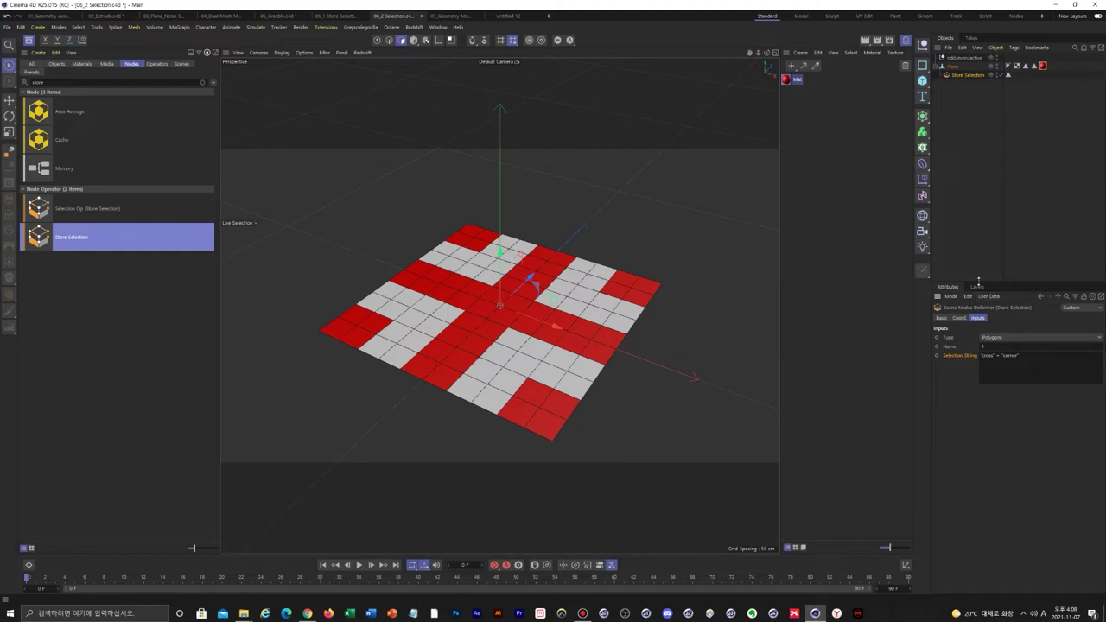
Search the node assets for "random" and add Random Selection as a child of the Plane, above Store Selection.
{"action": "left_click_drag", "start_coordinate": [113, 82], "coordinate": [19, 82]}
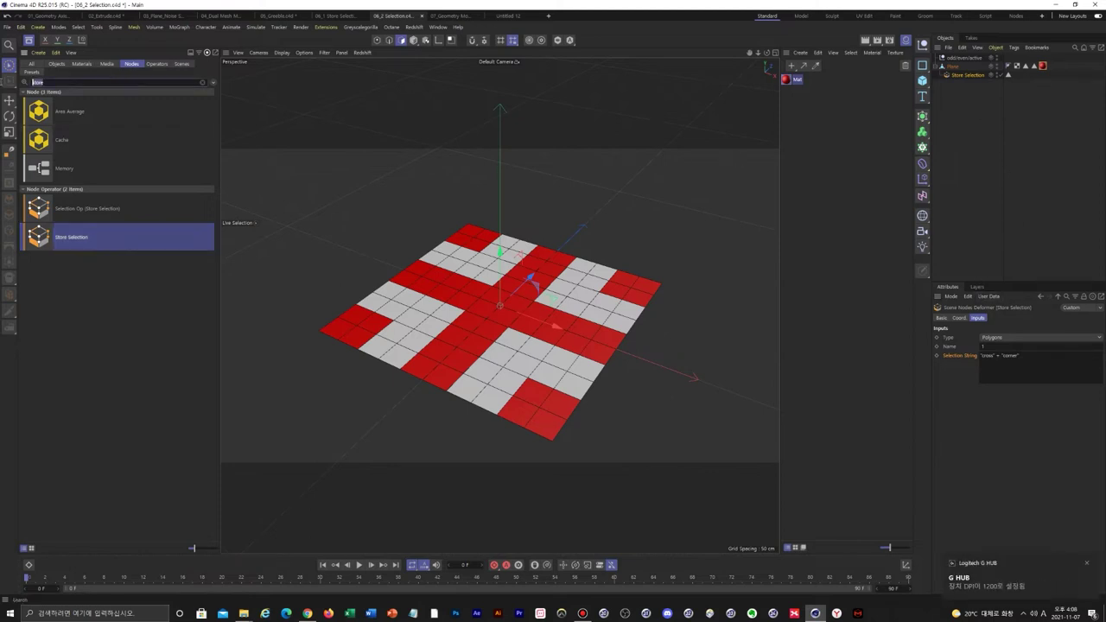
{"action": "key", "text": "BackSpace"}
{"action": "type", "text": "ran"}
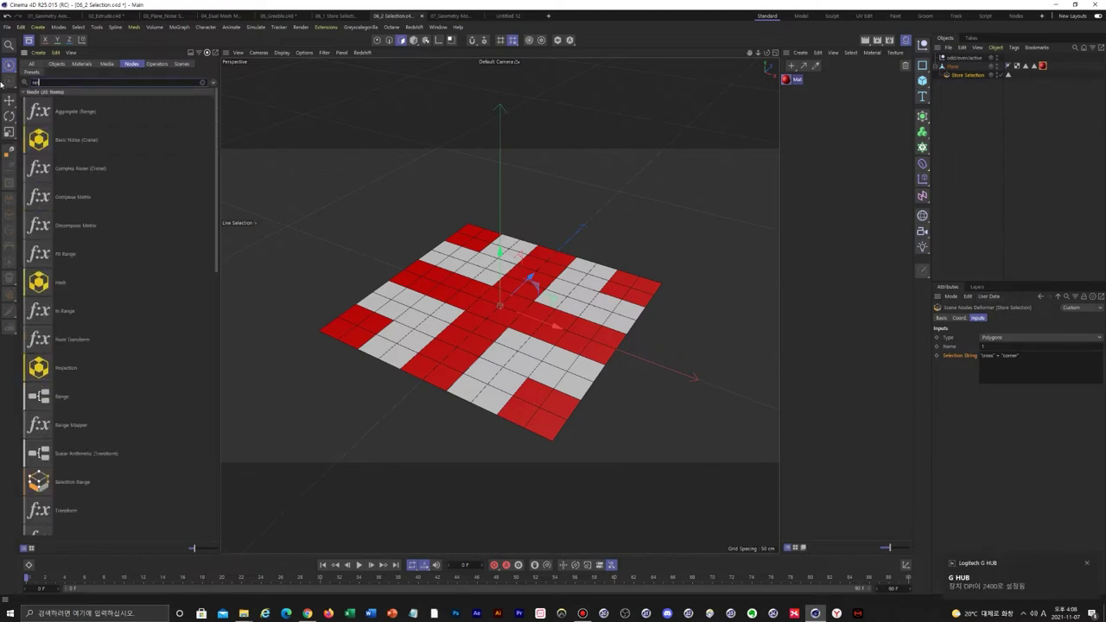
{"action": "type", "text": "dom"}
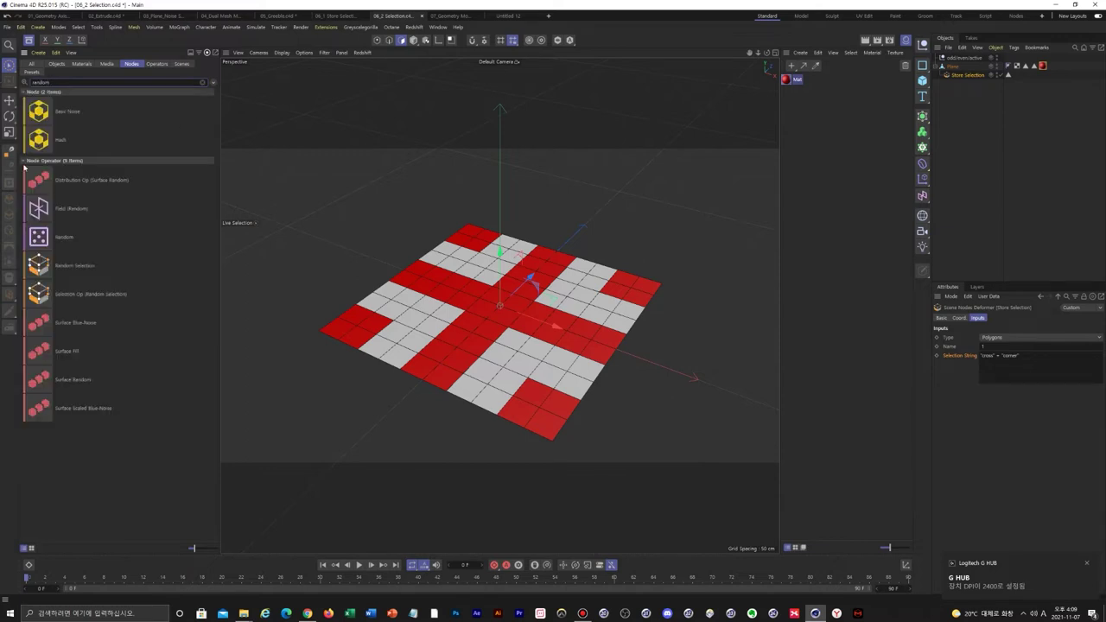
{"action": "left_click", "coordinate": [86, 263]}
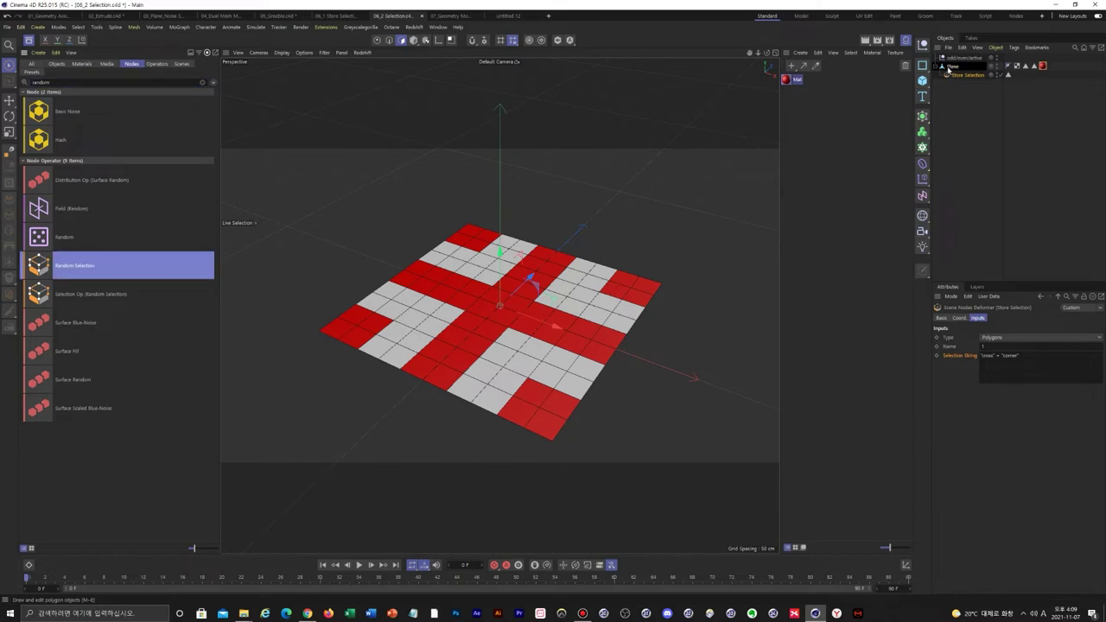
{"action": "left_click_drag", "start_coordinate": [947, 69], "coordinate": [950, 73]}
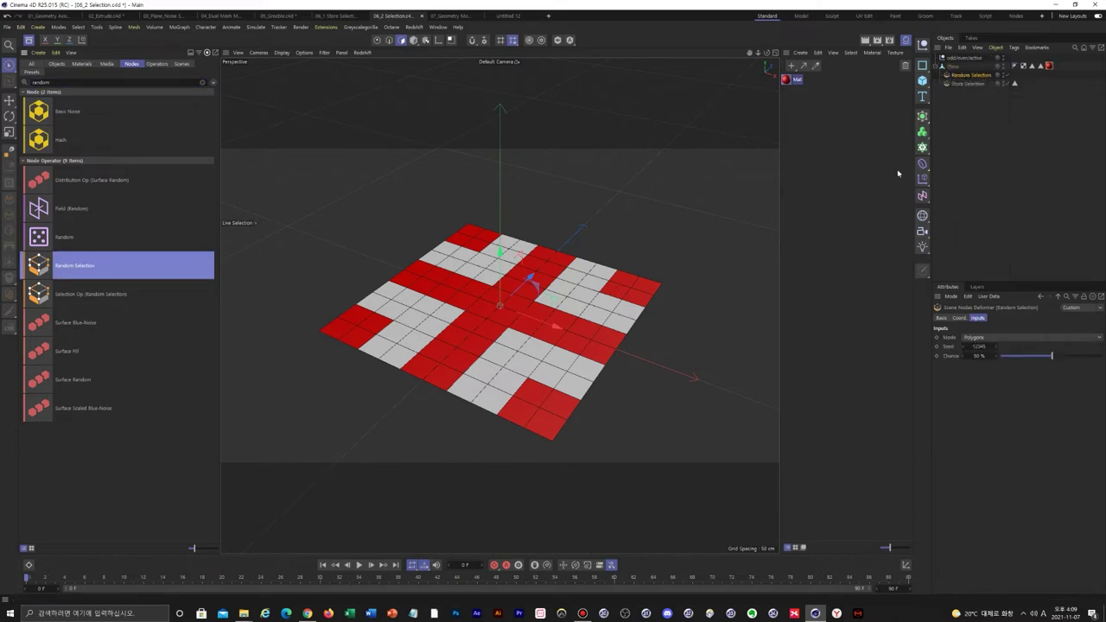
Extend the Store Selection's Selection String to "cross" + "corner" + active + odd.
{"action": "left_click", "coordinate": [968, 83]}
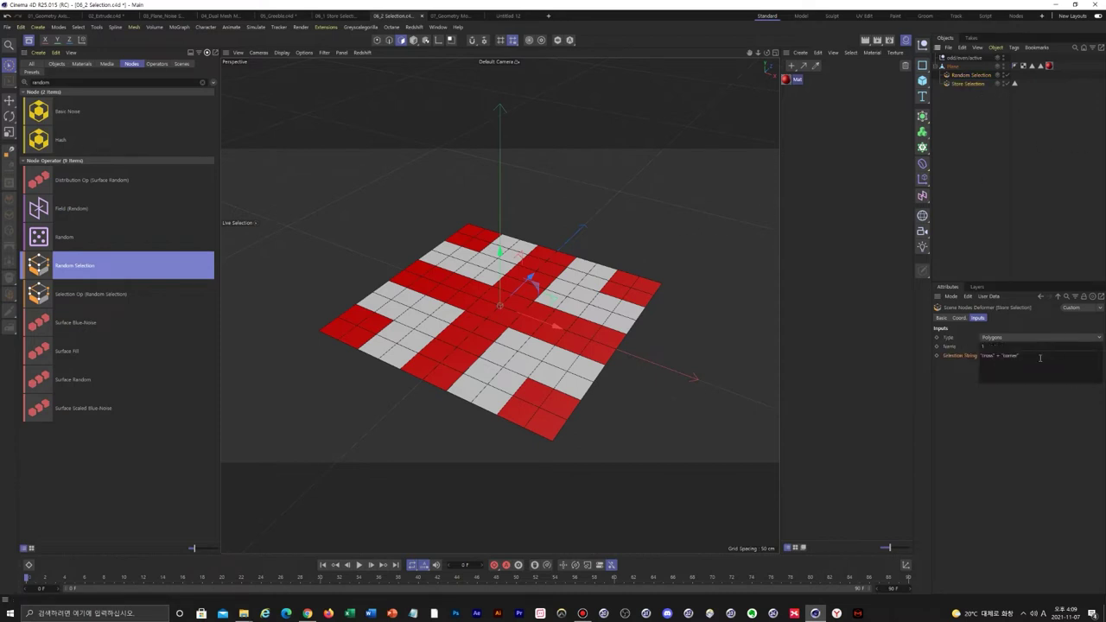
{"action": "type", "text": "+ active"}
{"action": "key", "text": "Return"}
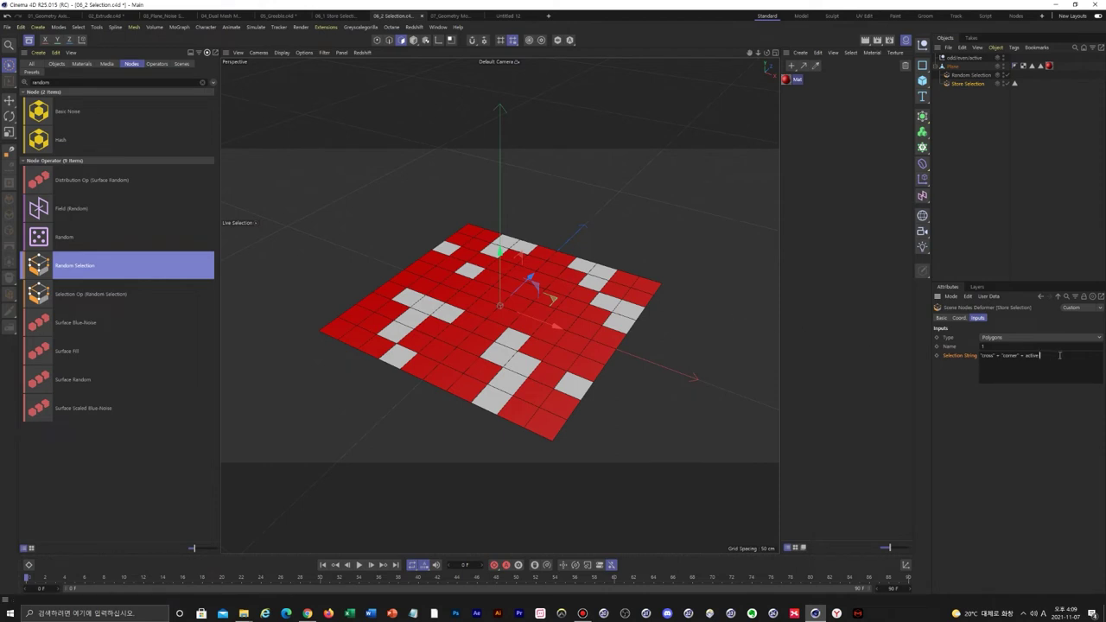
{"action": "type", "text": "+ odd"}
{"action": "key", "text": "Return"}
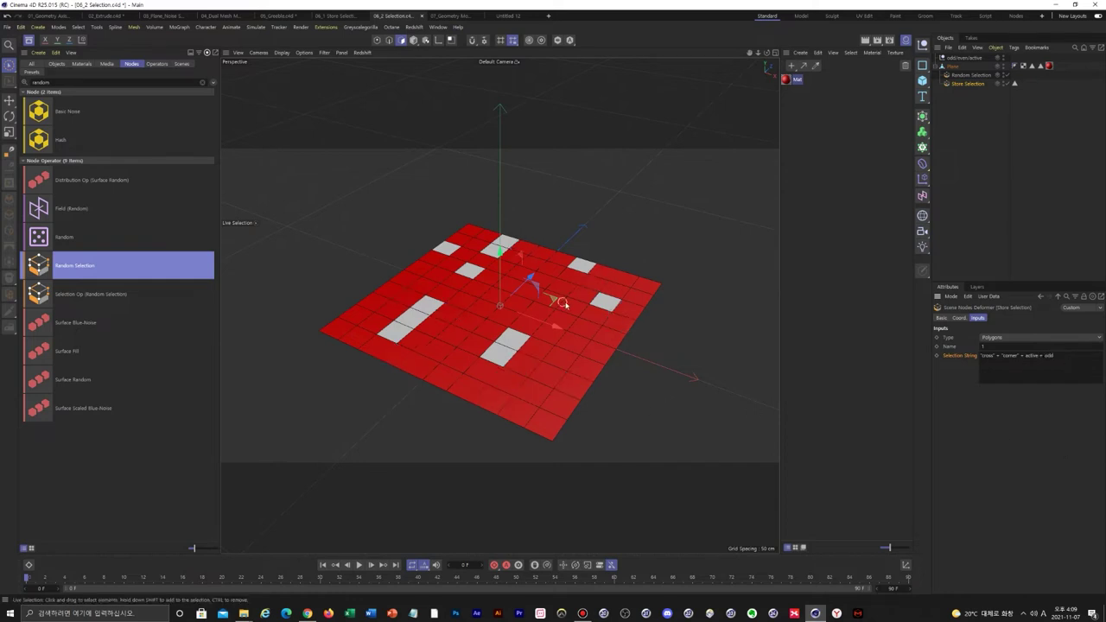
{"action": "left_click", "coordinate": [1042, 355]}
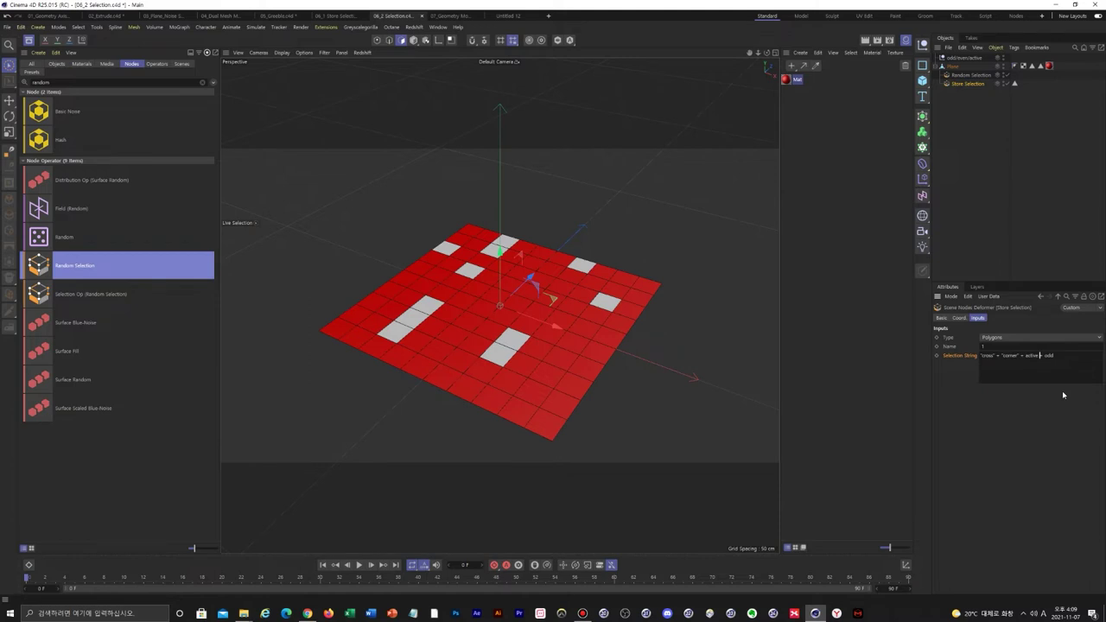
{"action": "key", "text": "Return"}
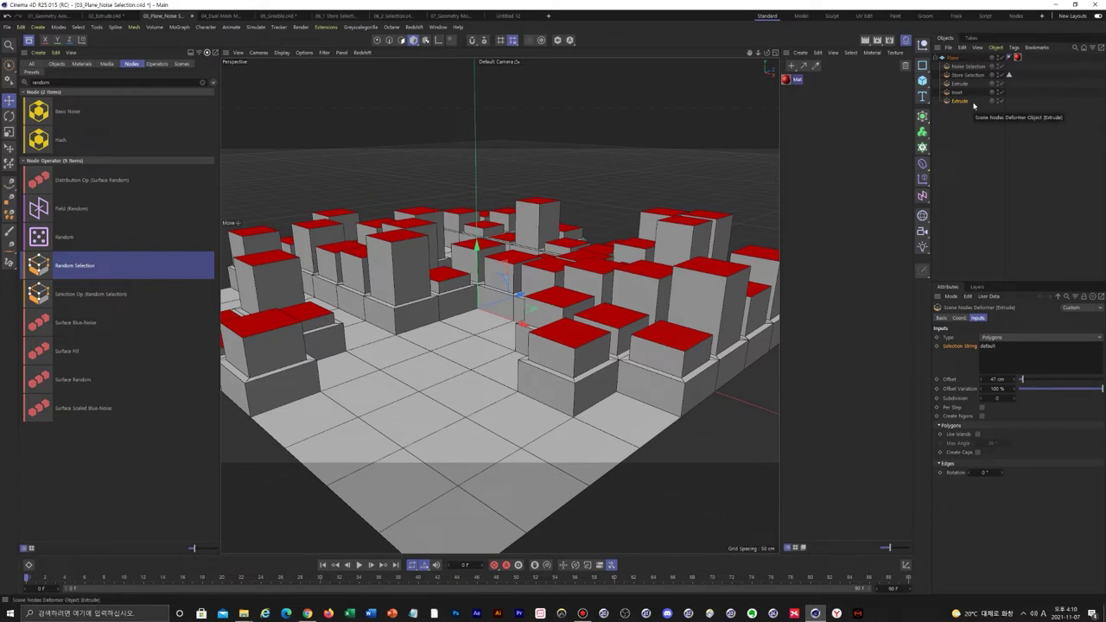
Add the Geometry Modifier Group node asset to the empty Untitled 12 document and open it in the Node Editor.
{"action": "left_click", "coordinate": [510, 17]}
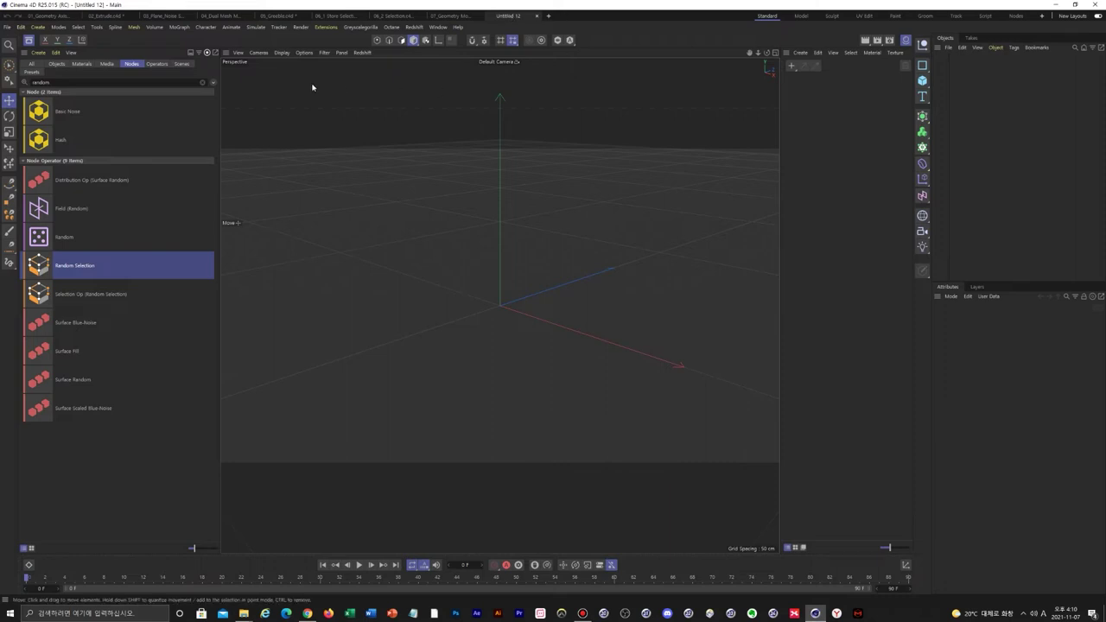
{"action": "double_click", "coordinate": [41, 82]}
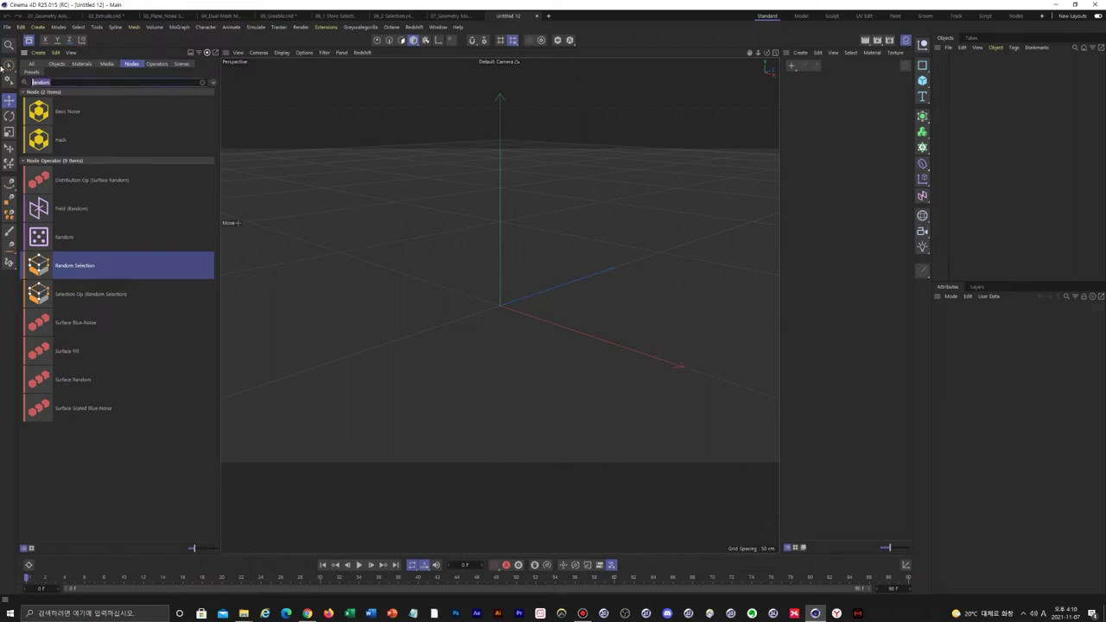
{"action": "type", "text": "geomet"}
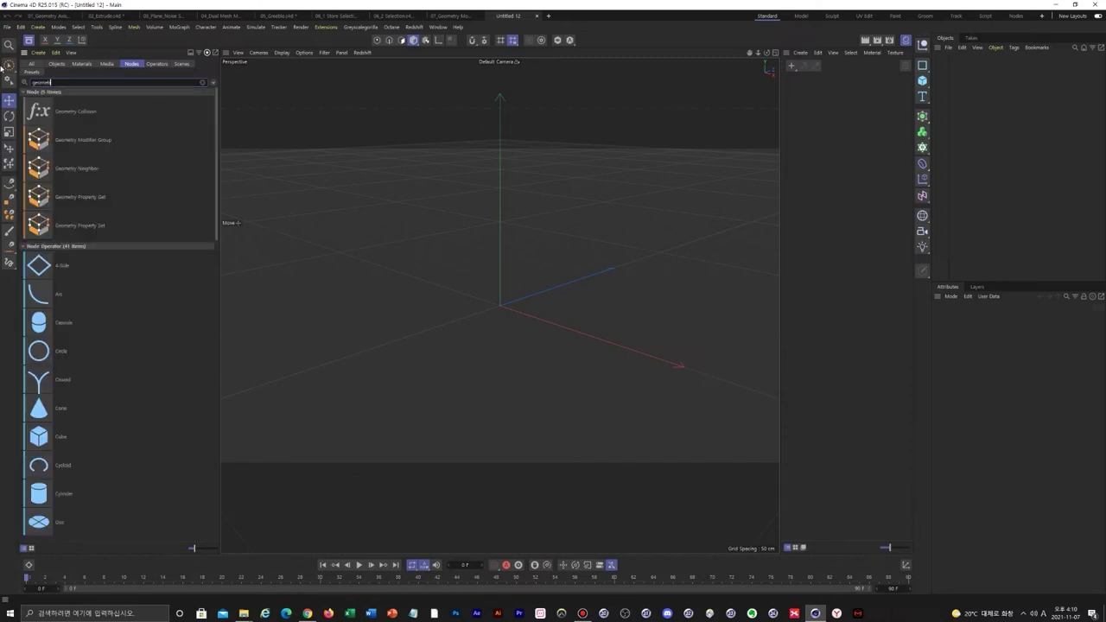
{"action": "type", "text": "ry mo"}
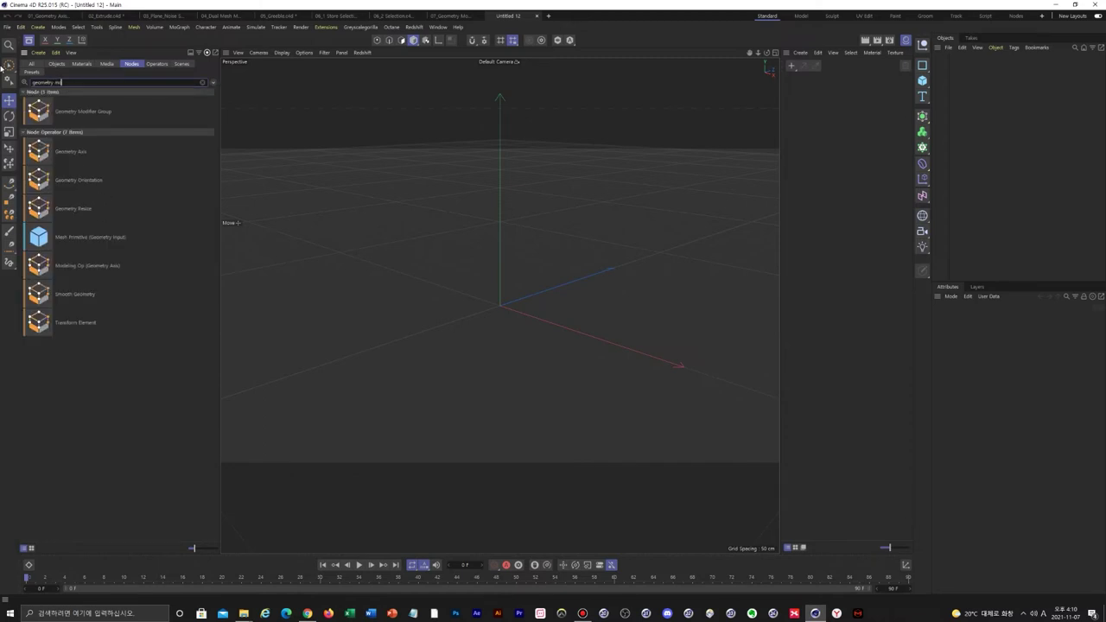
{"action": "left_click_drag", "start_coordinate": [85, 116], "coordinate": [953, 72]}
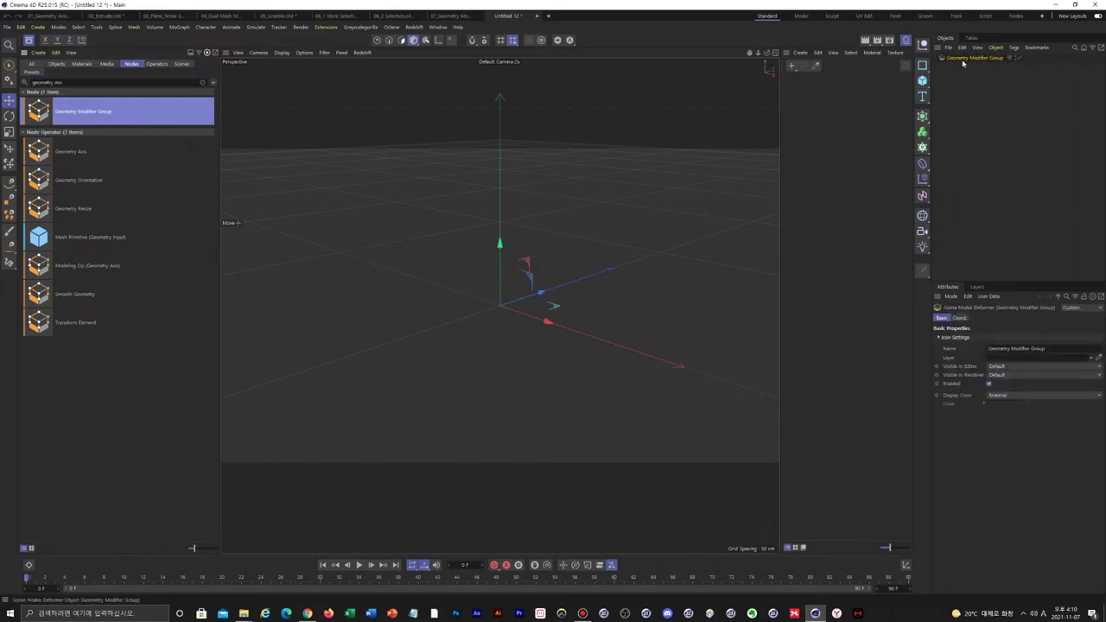
{"action": "double_click", "coordinate": [942, 58]}
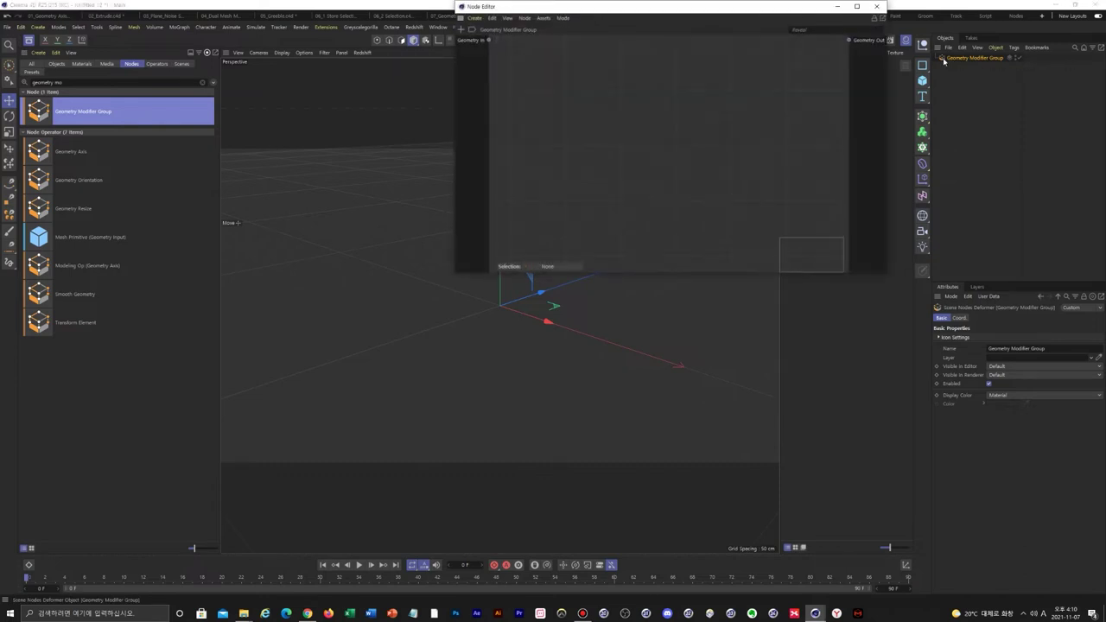
{"action": "left_click_drag", "start_coordinate": [748, 12], "coordinate": [645, 143]}
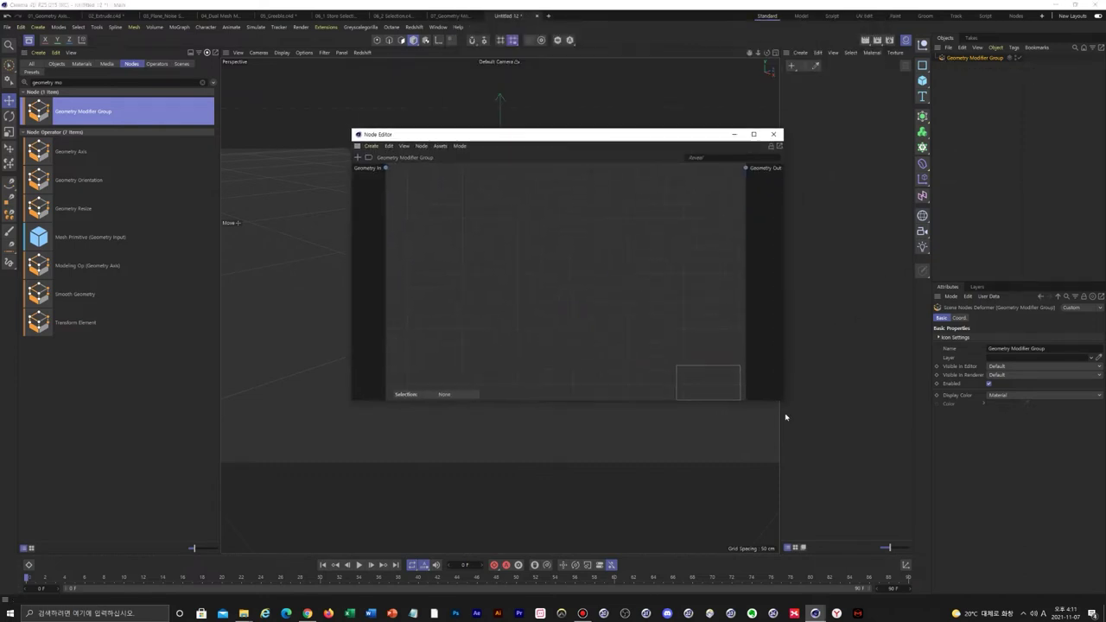
Close the floating Node Editor window and switch the interface to the Nodes layout.
{"action": "left_click_drag", "start_coordinate": [781, 403], "coordinate": [887, 496]}
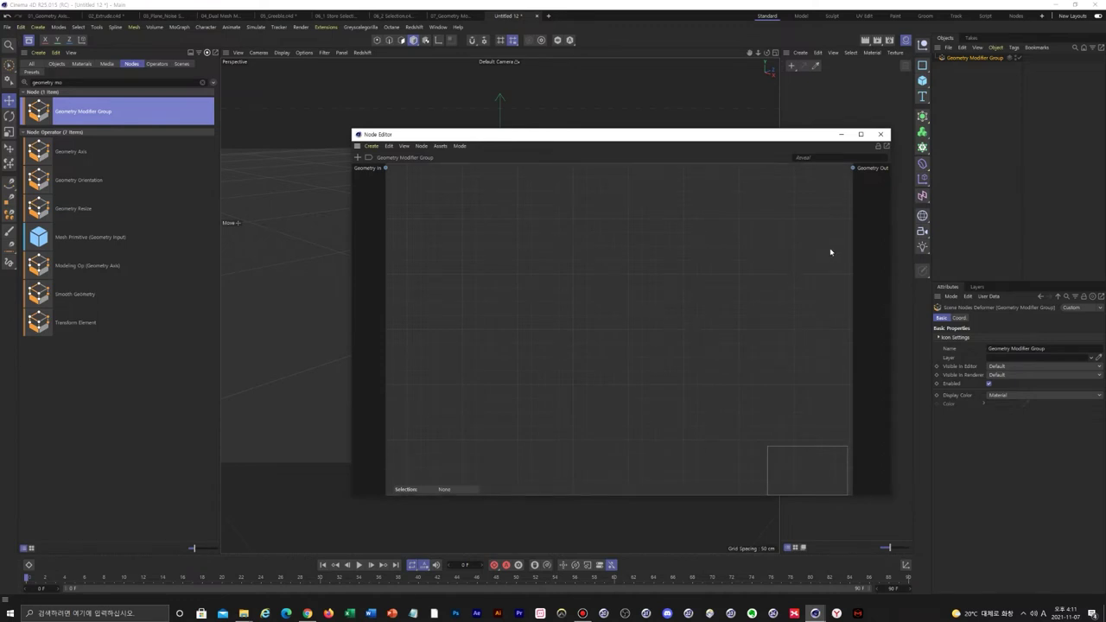
{"action": "left_click", "coordinate": [880, 134]}
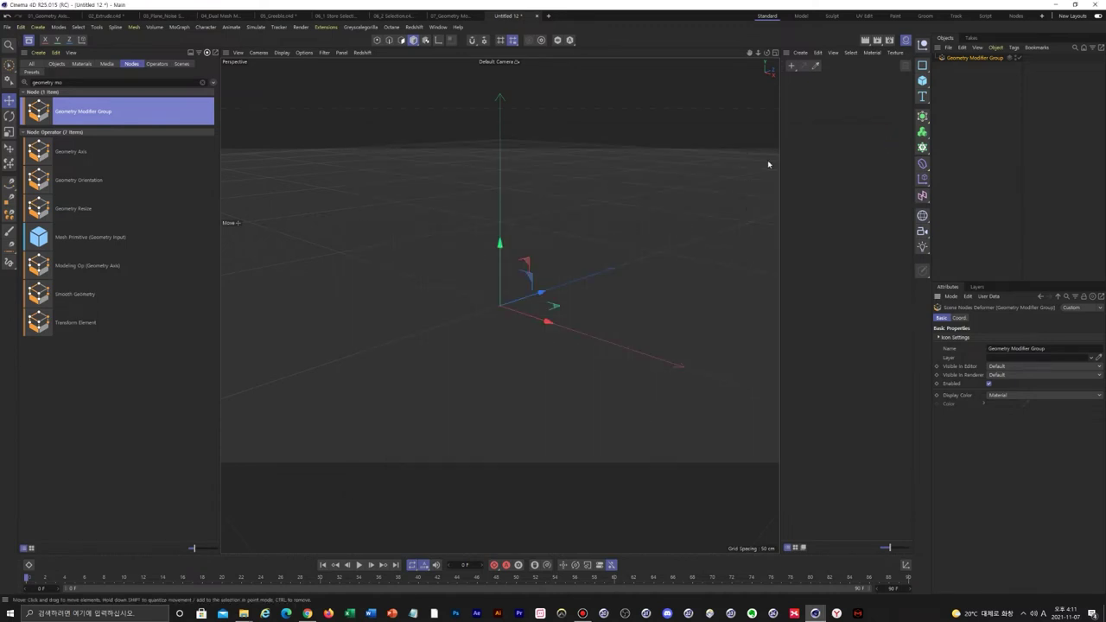
{"action": "left_click", "coordinate": [1016, 15]}
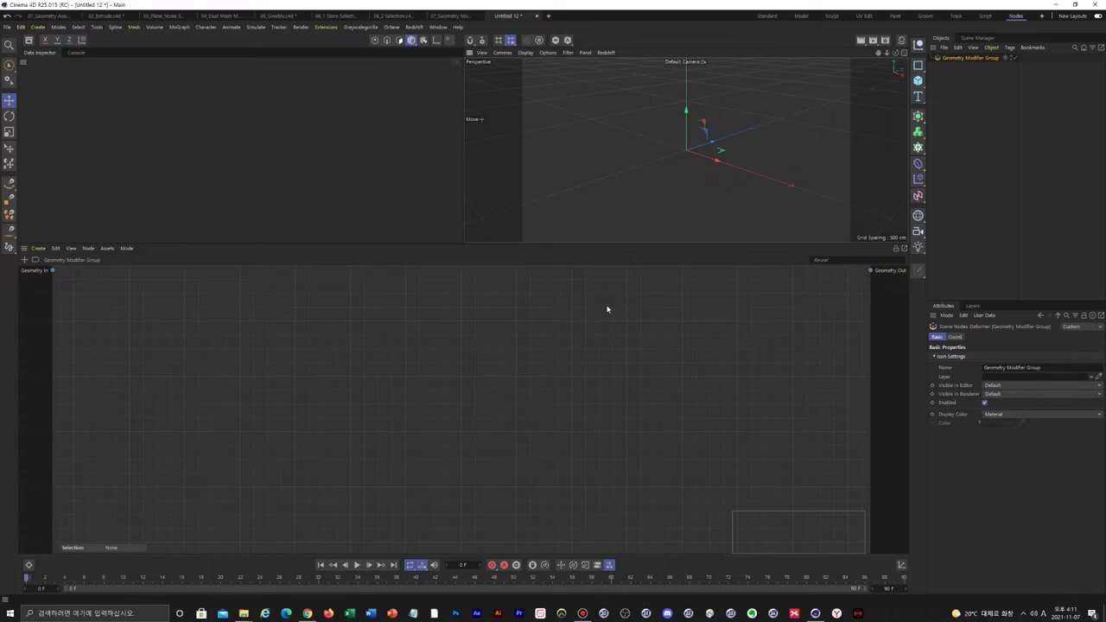
Add a Sphere and make the Geometry Modifier Group its child.
{"action": "left_click", "coordinate": [918, 80]}
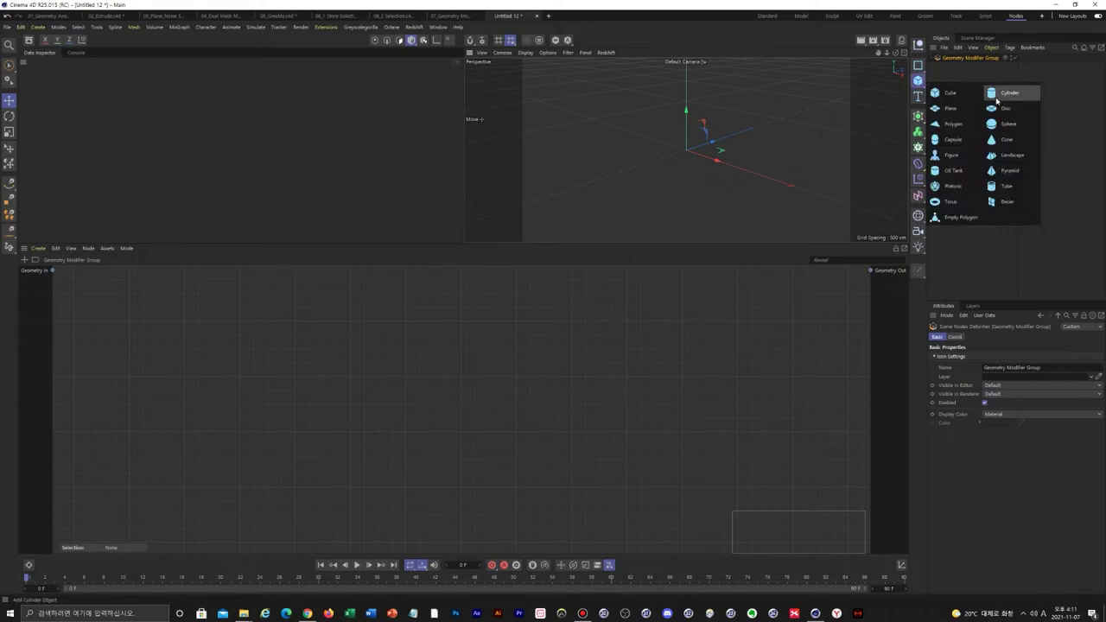
{"action": "left_click", "coordinate": [1007, 125]}
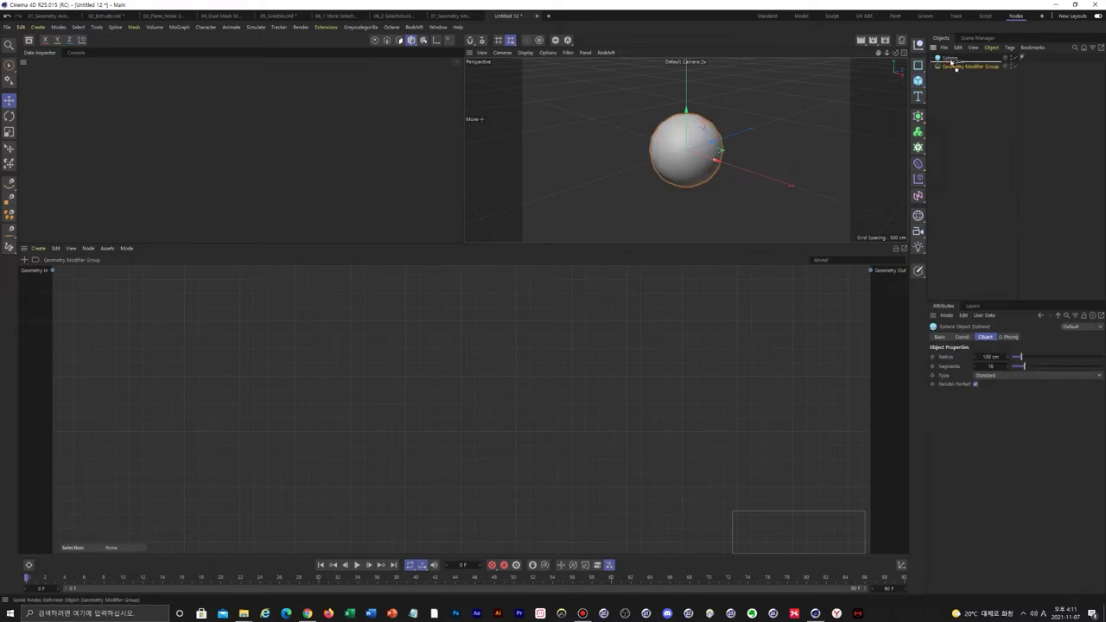
{"action": "left_click_drag", "start_coordinate": [949, 60], "coordinate": [957, 59]}
{"action": "left_click", "coordinate": [951, 57]}
{"action": "left_click", "coordinate": [963, 68]}
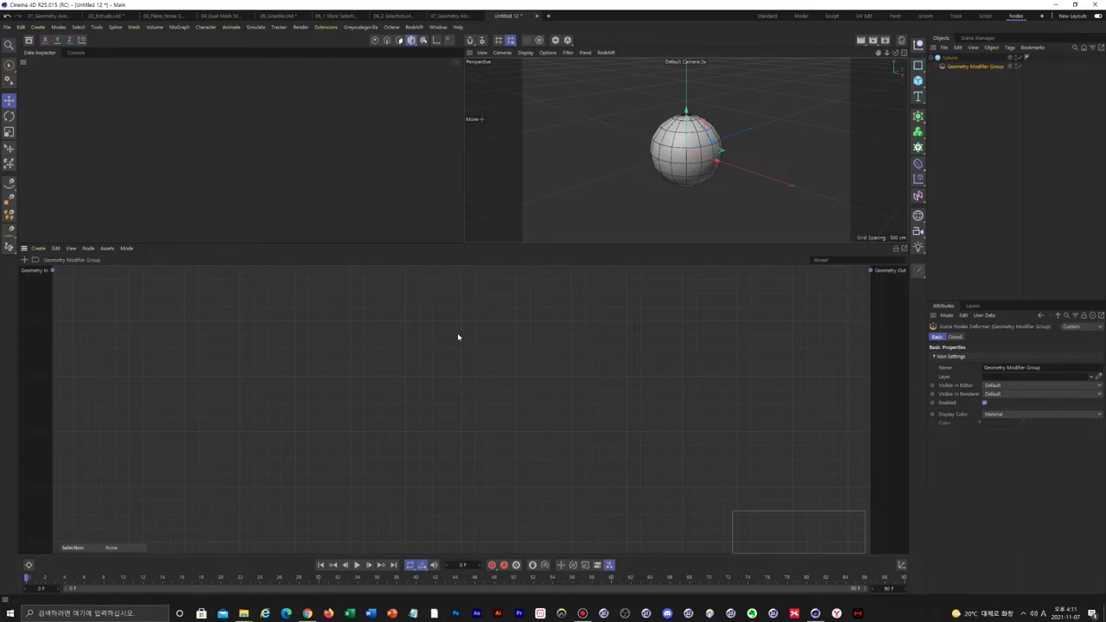
Search the node assets for "chamfer", shown as a list, and place the Chamfer node inside the Geometry Modifier Group.
{"action": "left_click", "coordinate": [29, 39]}
{"action": "left_click_drag", "start_coordinate": [70, 81], "coordinate": [2, 85]}
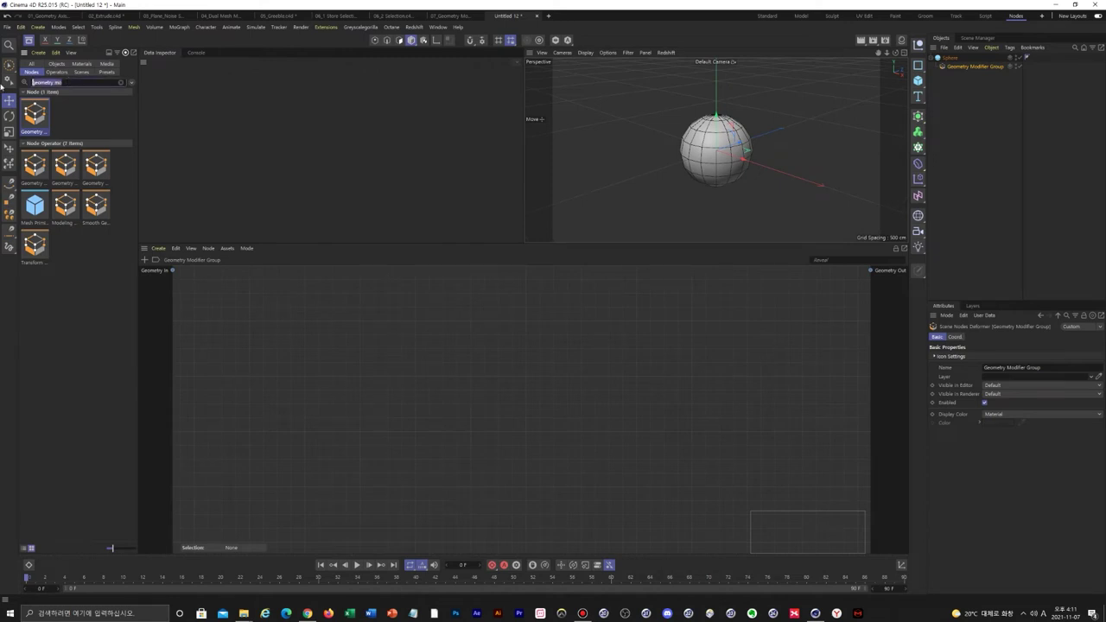
{"action": "type", "text": "s"}
{"action": "type", "text": "chamfer"}
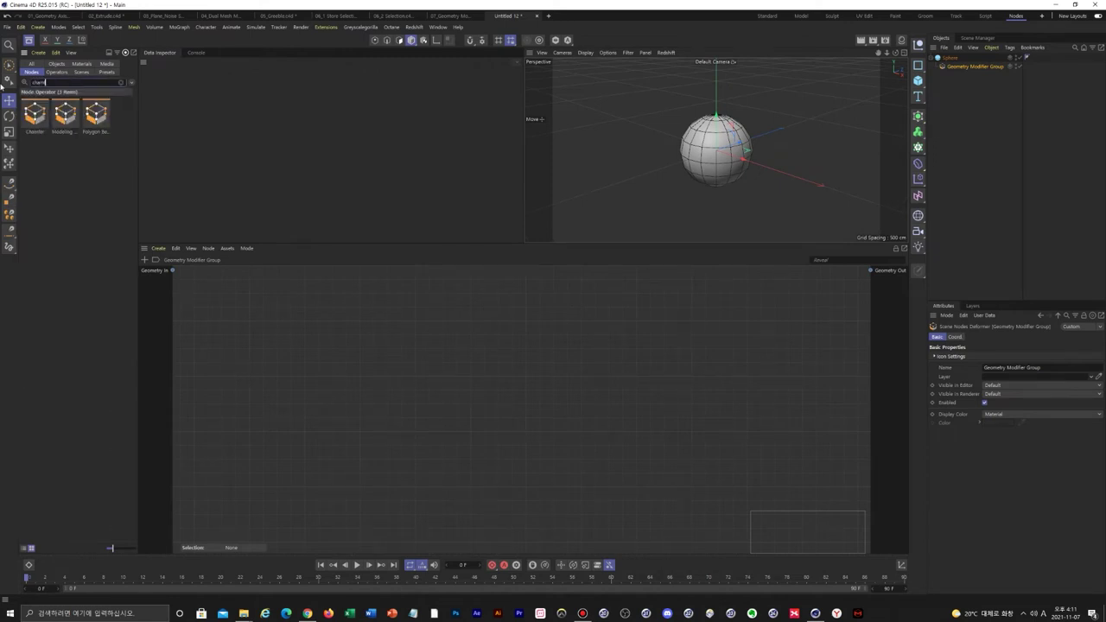
{"action": "left_click", "coordinate": [24, 548]}
{"action": "left_click_drag", "start_coordinate": [47, 121], "coordinate": [354, 361]}
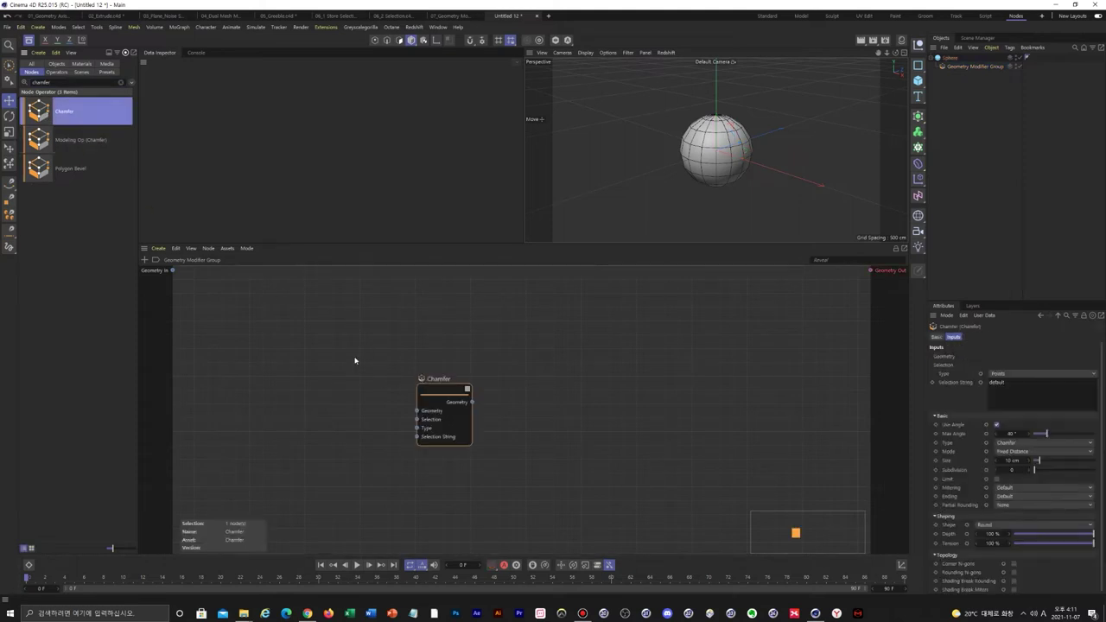
{"action": "left_click_drag", "start_coordinate": [443, 393], "coordinate": [431, 325]}
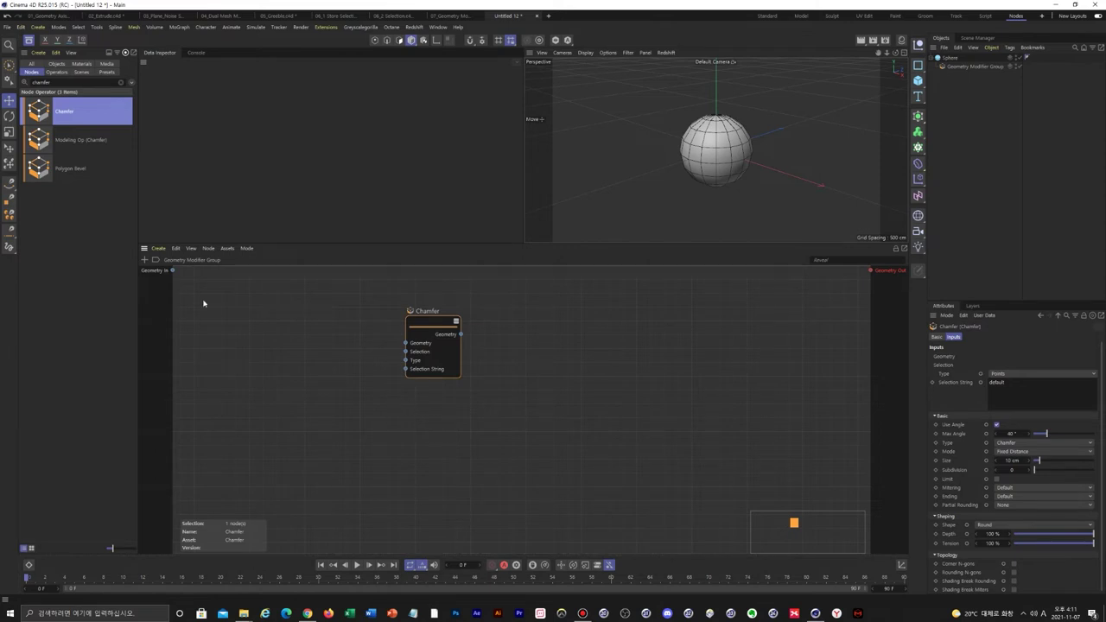
Wire the Chamfer node between Geometry In and Geometry Out and reduce its Size to about 9 cm.
{"action": "left_click_drag", "start_coordinate": [174, 270], "coordinate": [870, 270]}
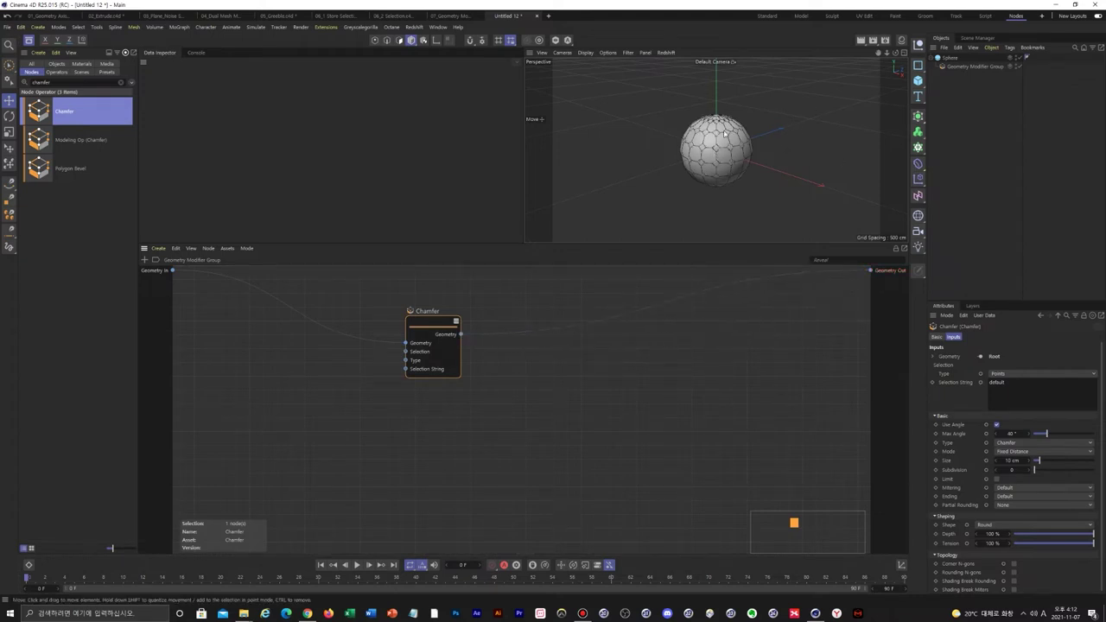
{"action": "mouse_move", "coordinate": [1036, 460]}
{"action": "left_mouse_down"}
{"action": "mouse_move", "coordinate": [1049, 462]}
{"action": "mouse_move", "coordinate": [1040, 464]}
{"action": "left_mouse_up"}
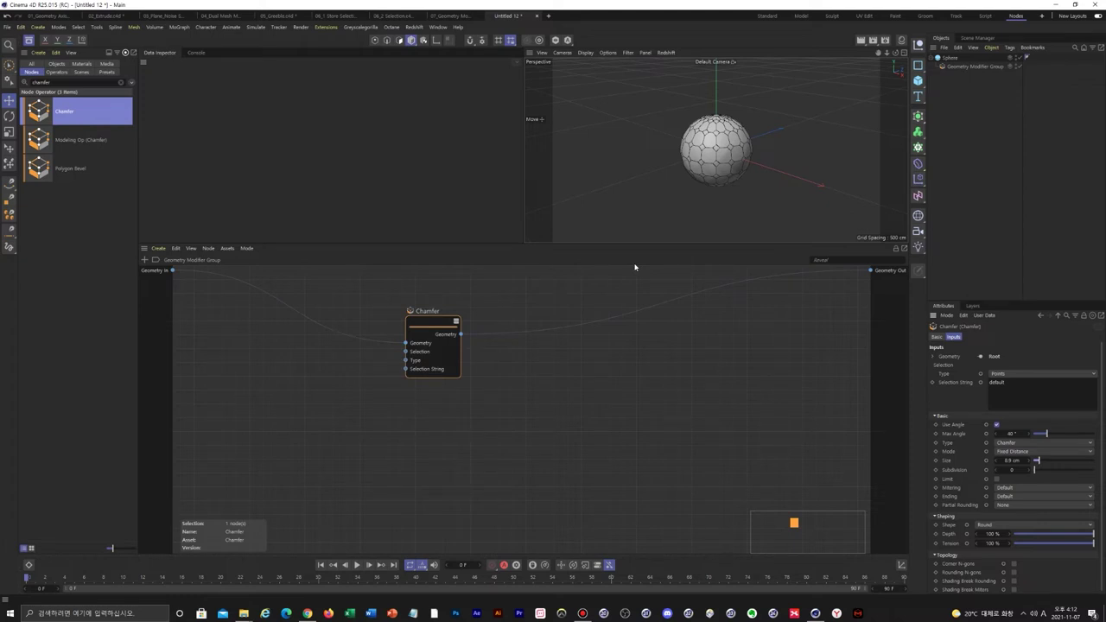
Search the node assets for "inset" and insert the Inset node into the wire between Chamfer and Geometry Out.
{"action": "left_click_drag", "start_coordinate": [53, 82], "coordinate": [2, 77]}
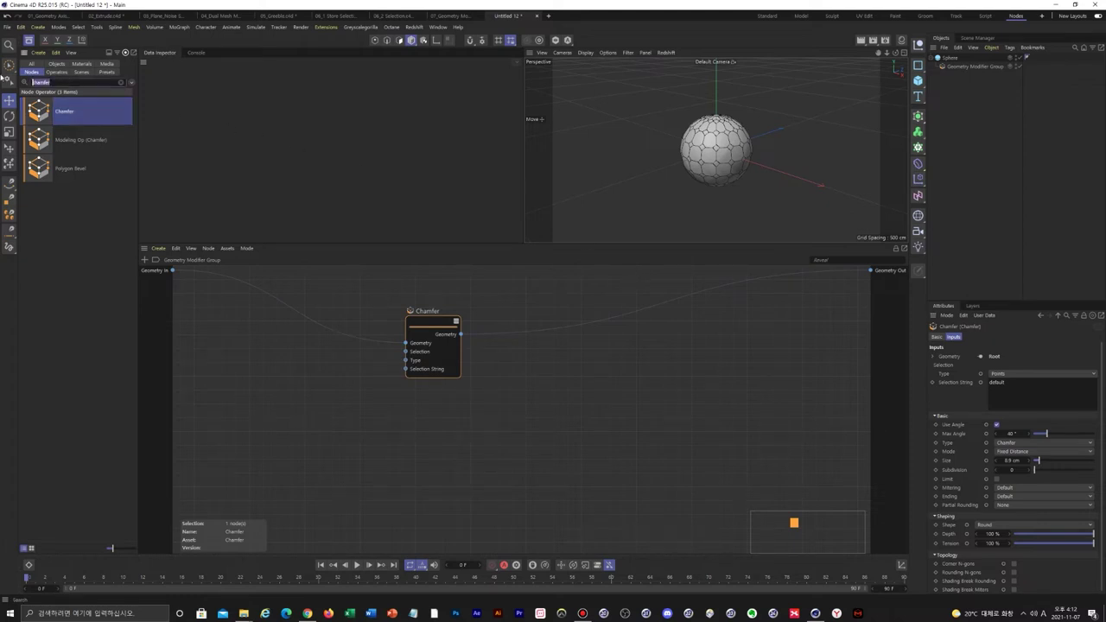
{"action": "type", "text": "se"}
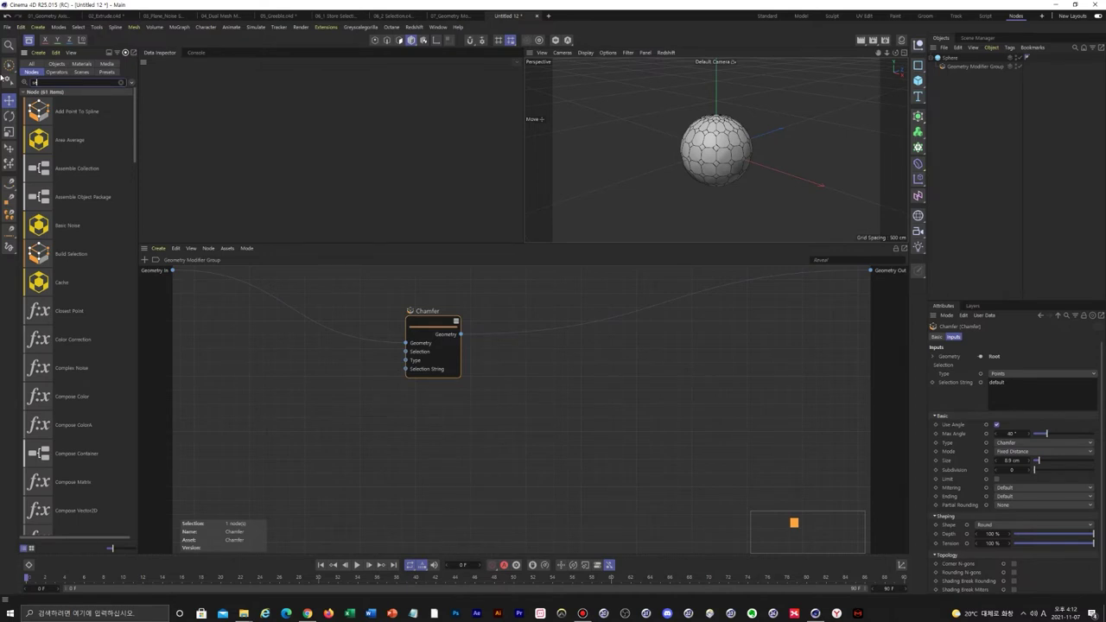
{"action": "key", "text": "BackSpace"}
{"action": "key", "text": "BackSpace"}
{"action": "type", "text": "ine"}
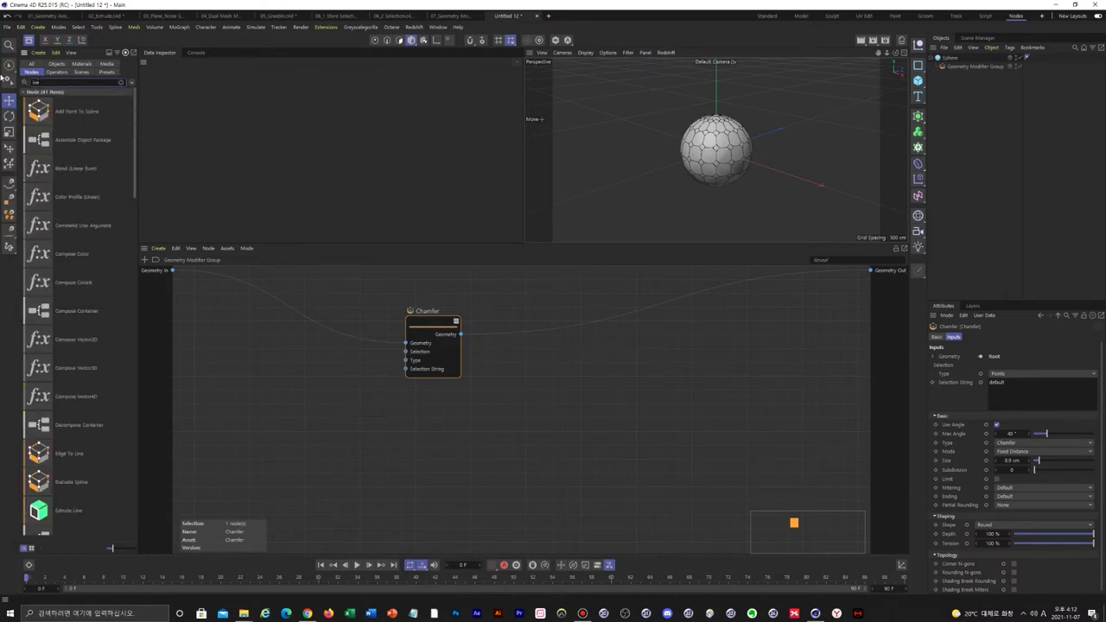
{"action": "key", "text": "BackSpace"}
{"action": "type", "text": "set"}
{"action": "left_click_drag", "start_coordinate": [40, 104], "coordinate": [565, 329]}
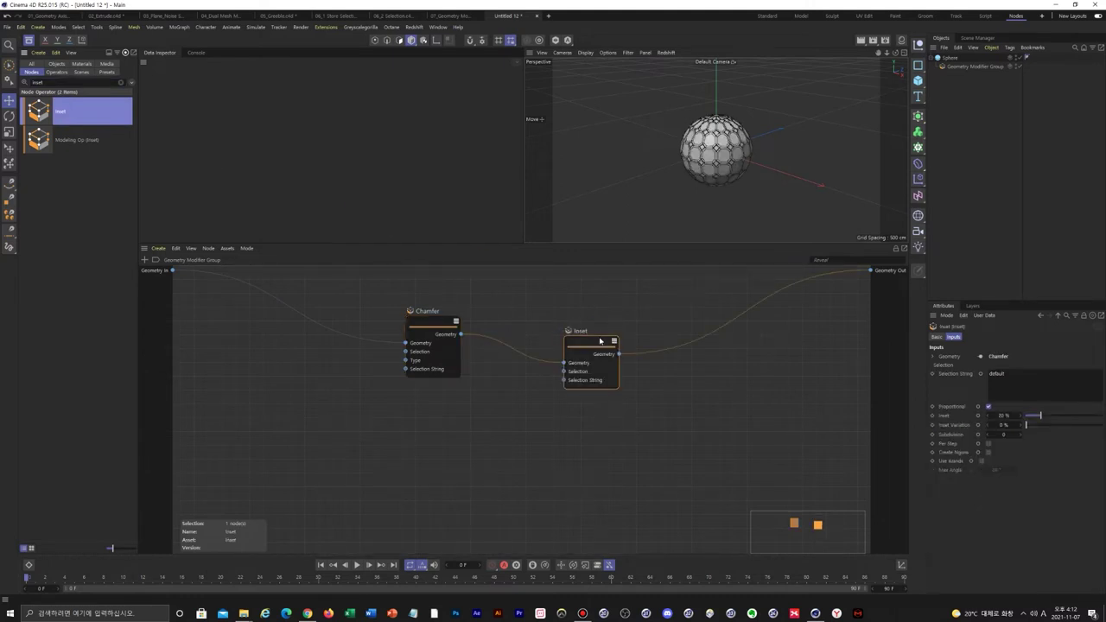
{"action": "scroll", "coordinate": [684, 183], "scroll_direction": "up", "scroll_amount": 6}
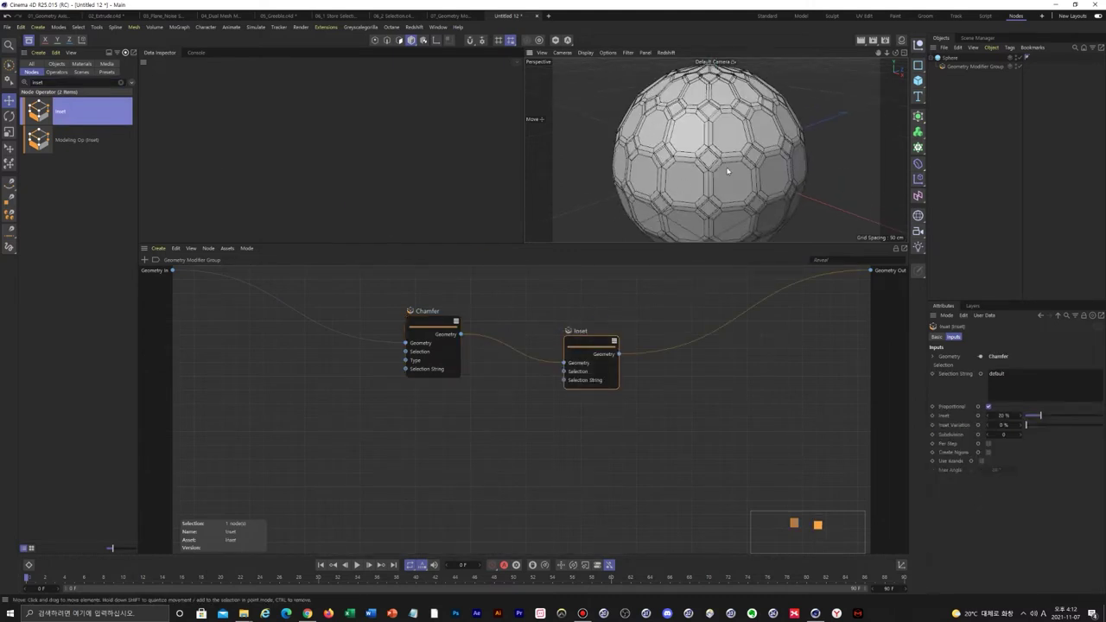
Find the Extrude node asset and insert it into the wire between Inset and Geometry Out, spacing it away from Inset.
{"action": "left_click_drag", "start_coordinate": [62, 82], "coordinate": [2, 76]}
{"action": "type", "text": "ex"}
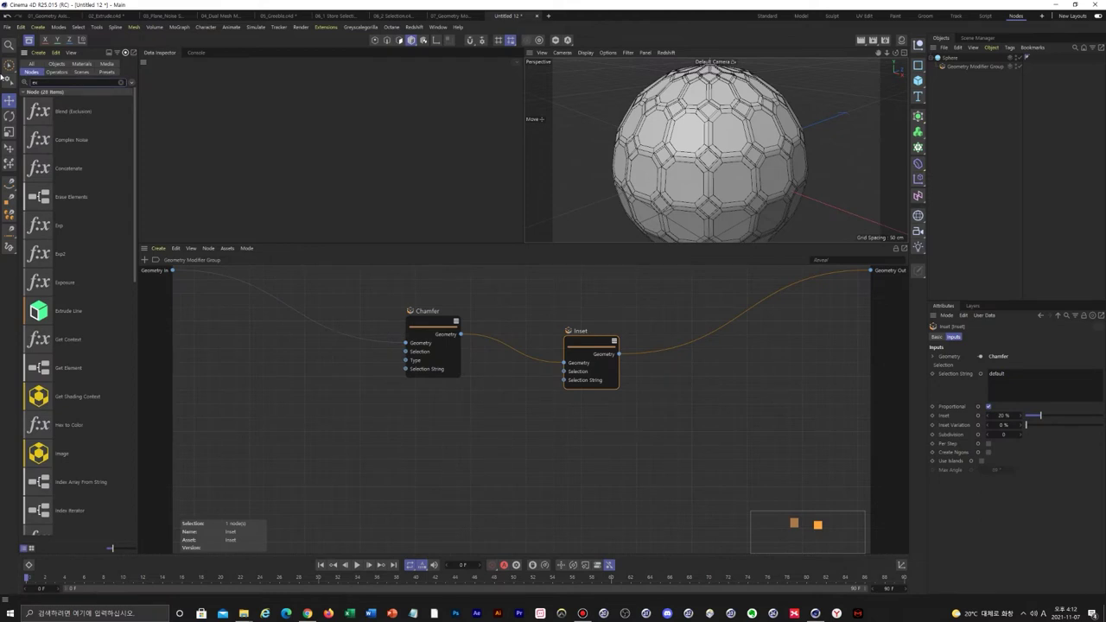
{"action": "type", "text": "xtrud"}
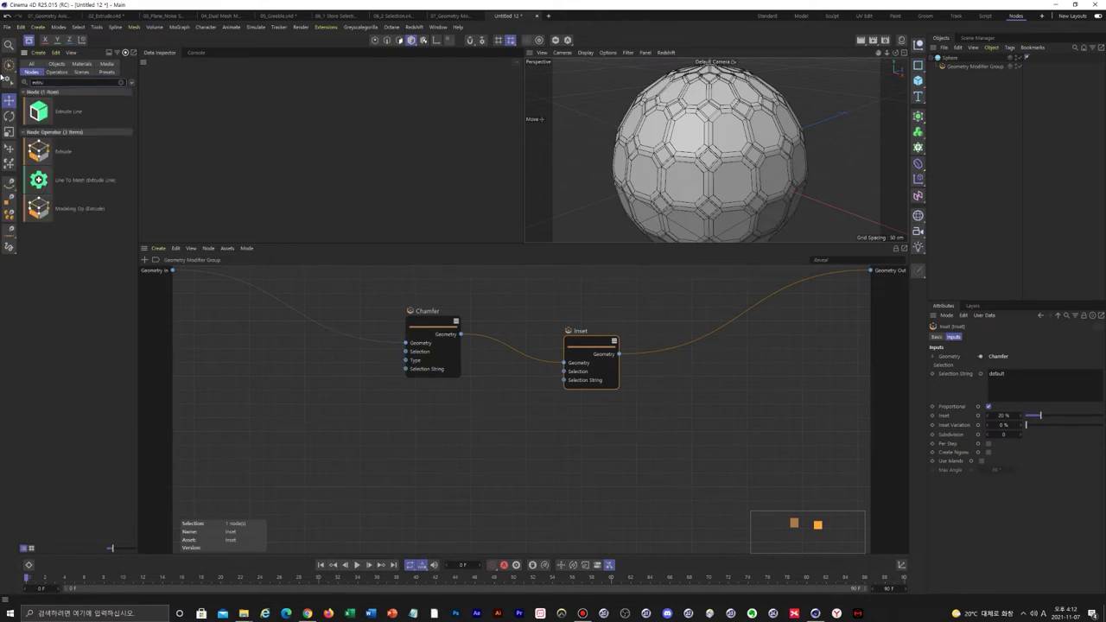
{"action": "left_click_drag", "start_coordinate": [48, 157], "coordinate": [689, 344]}
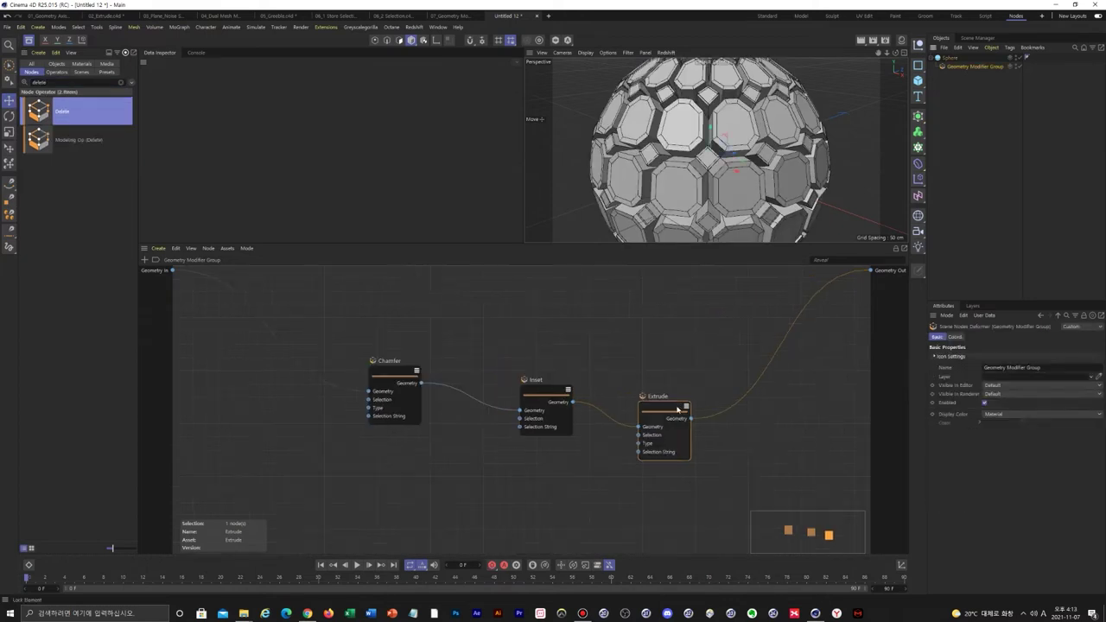
{"action": "left_click_drag", "start_coordinate": [624, 401], "coordinate": [707, 360]}
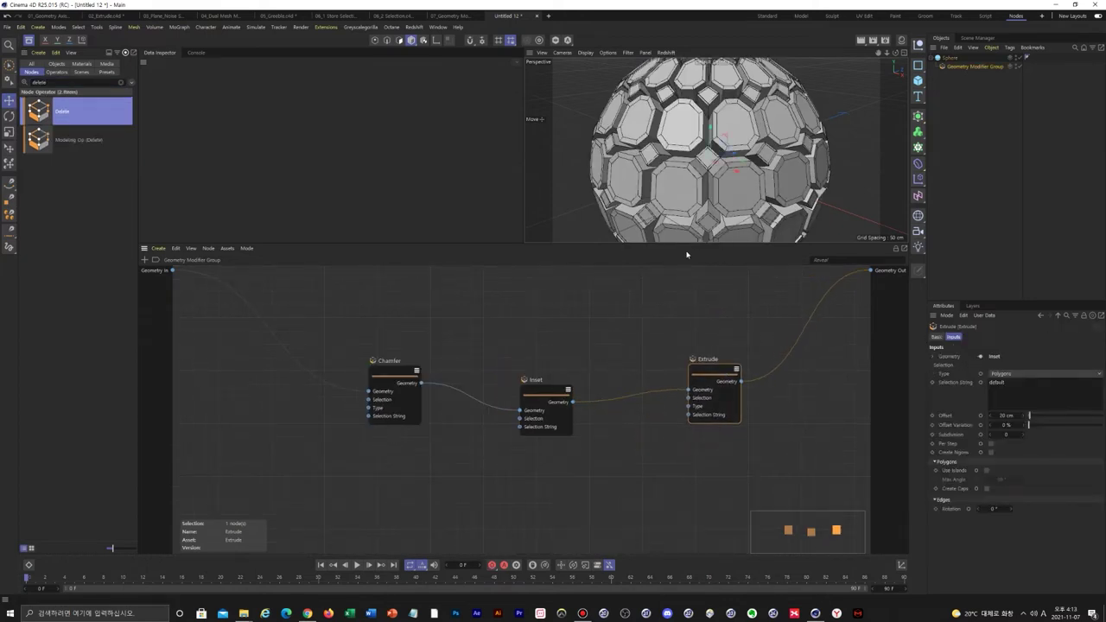
Search the node assets for "select" and insert the Select node between Chamfer and Inset, spacing the nodes apart.
{"action": "left_click_drag", "start_coordinate": [54, 82], "coordinate": [3, 69]}
{"action": "type", "text": "s"}
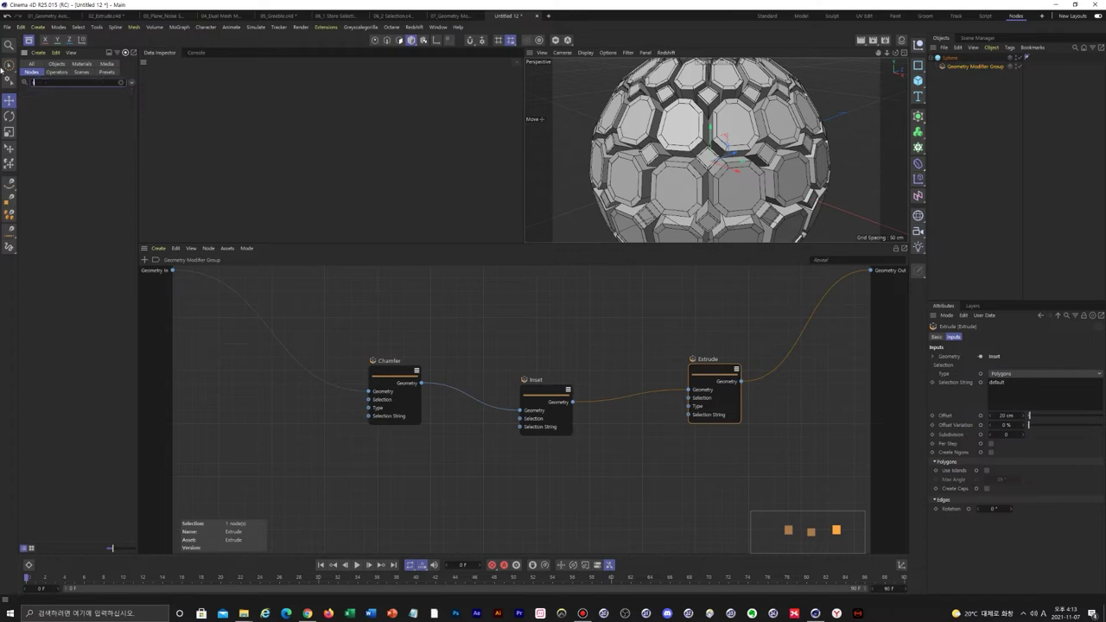
{"action": "type", "text": "el"}
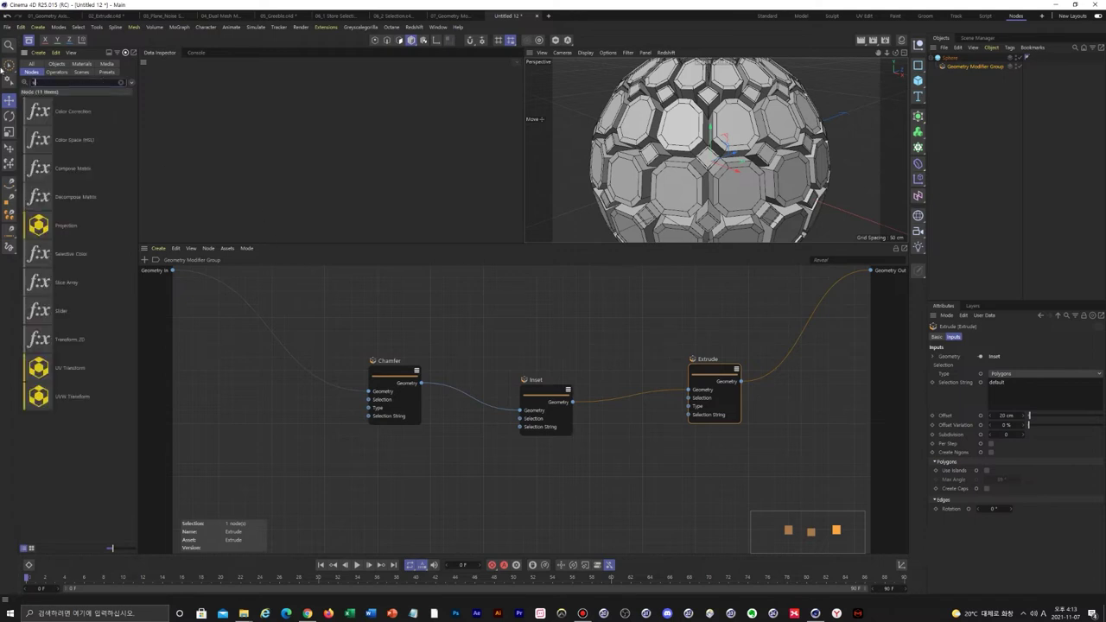
{"action": "type", "text": "ect"}
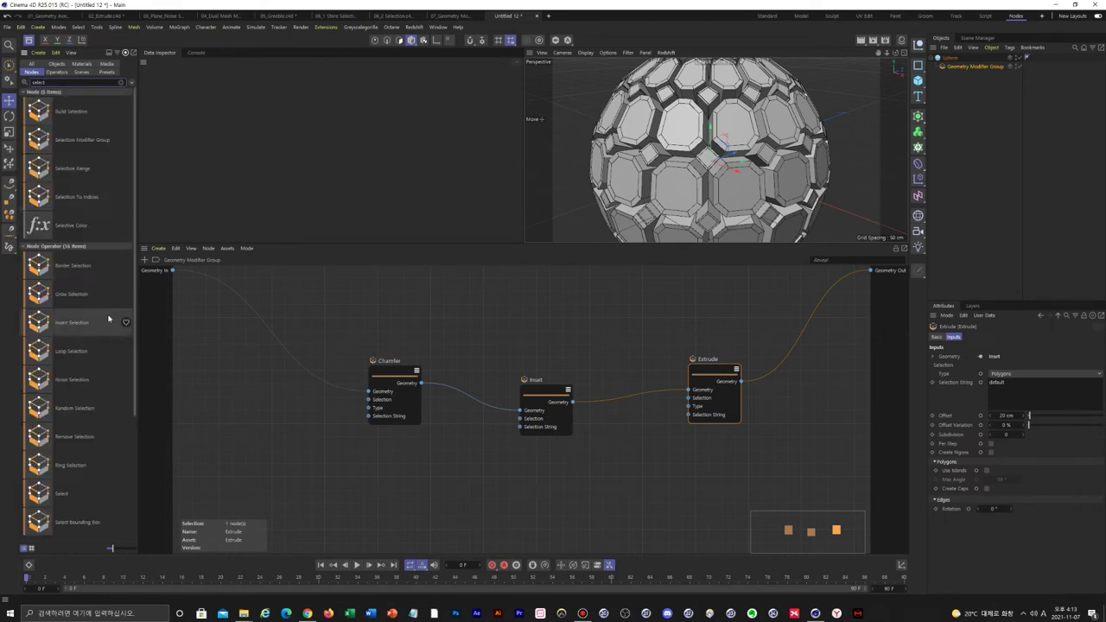
{"action": "scroll", "coordinate": [107, 317], "scroll_direction": "down", "scroll_amount": 3}
{"action": "left_click", "coordinate": [60, 390]}
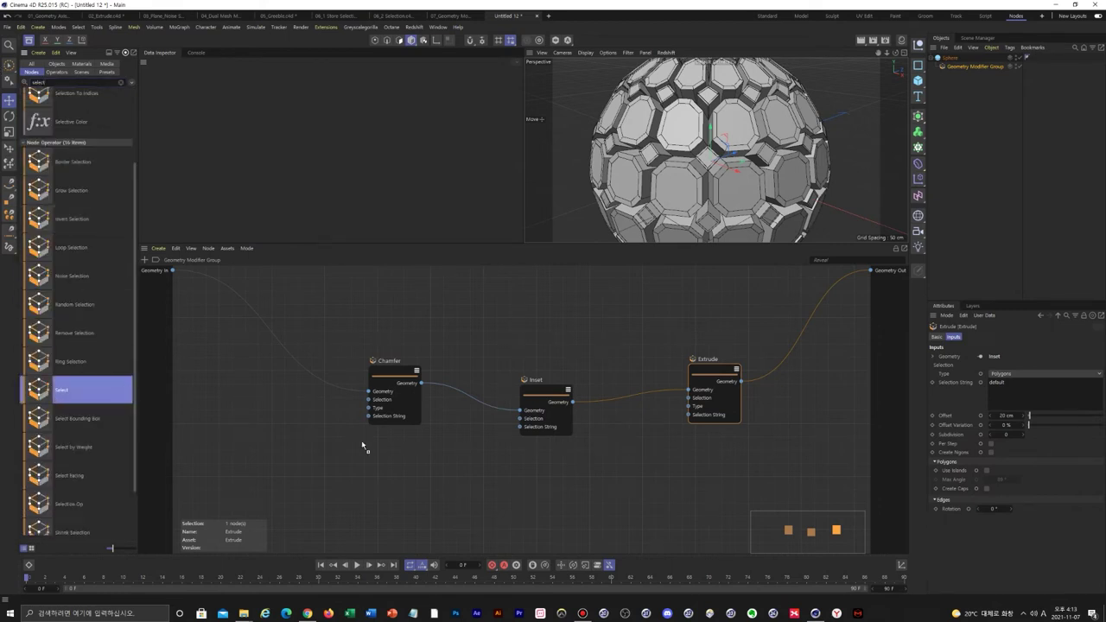
{"action": "left_click_drag", "start_coordinate": [465, 400], "coordinate": [468, 377]}
{"action": "left_click_drag", "start_coordinate": [544, 397], "coordinate": [592, 386]}
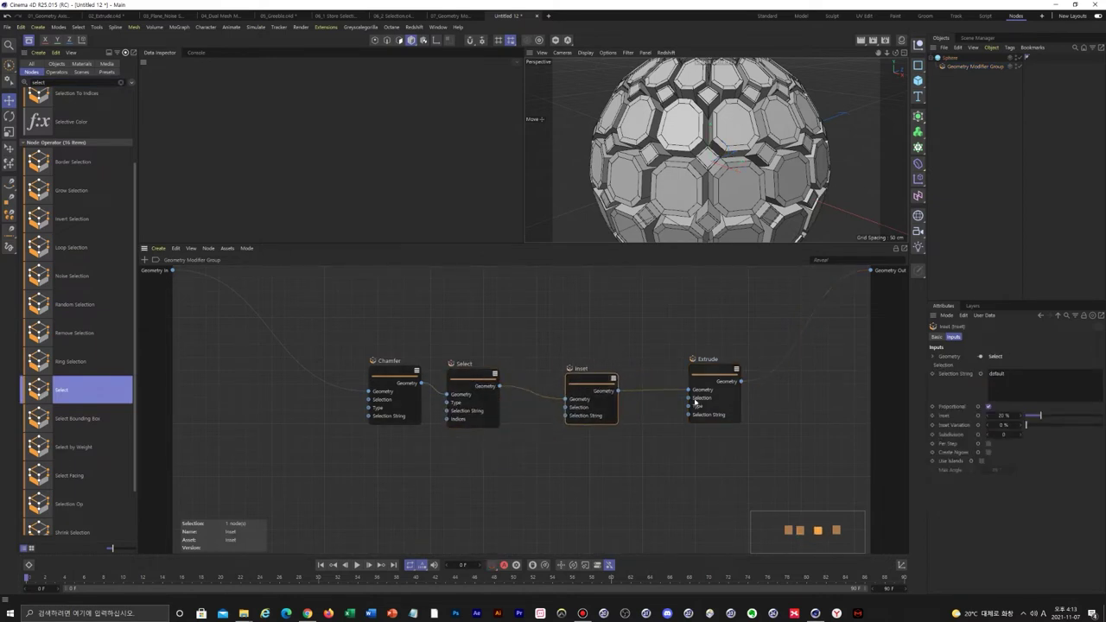
Search the node assets for "delete", insert the Delete node between Extrude and Geometry Out, and tidy the node spacing.
{"action": "left_click_drag", "start_coordinate": [65, 82], "coordinate": [10, 82]}
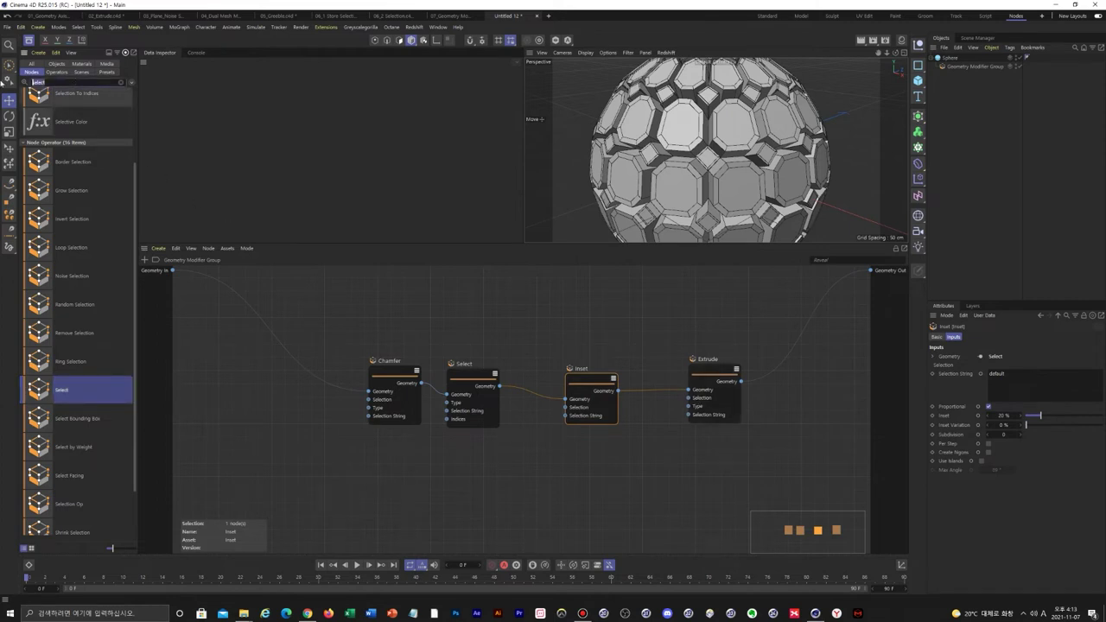
{"action": "type", "text": "deele"}
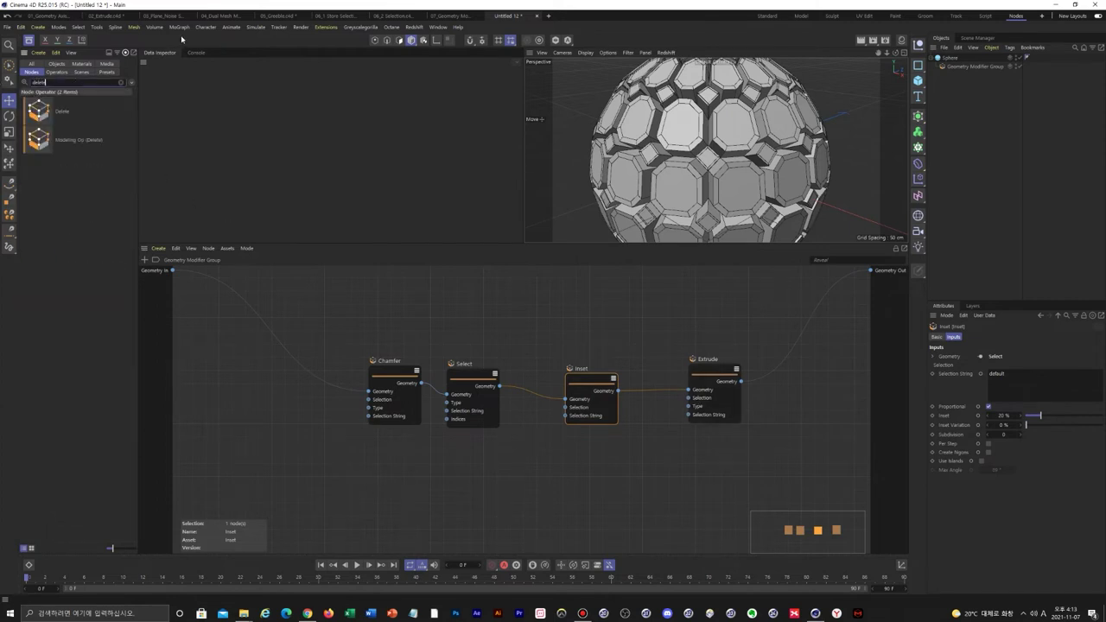
{"action": "left_click_drag", "start_coordinate": [42, 107], "coordinate": [815, 345]}
{"action": "left_click", "coordinate": [803, 340]}
{"action": "left_click_drag", "start_coordinate": [717, 373], "coordinate": [722, 370]}
{"action": "left_click_drag", "start_coordinate": [474, 379], "coordinate": [495, 381]}
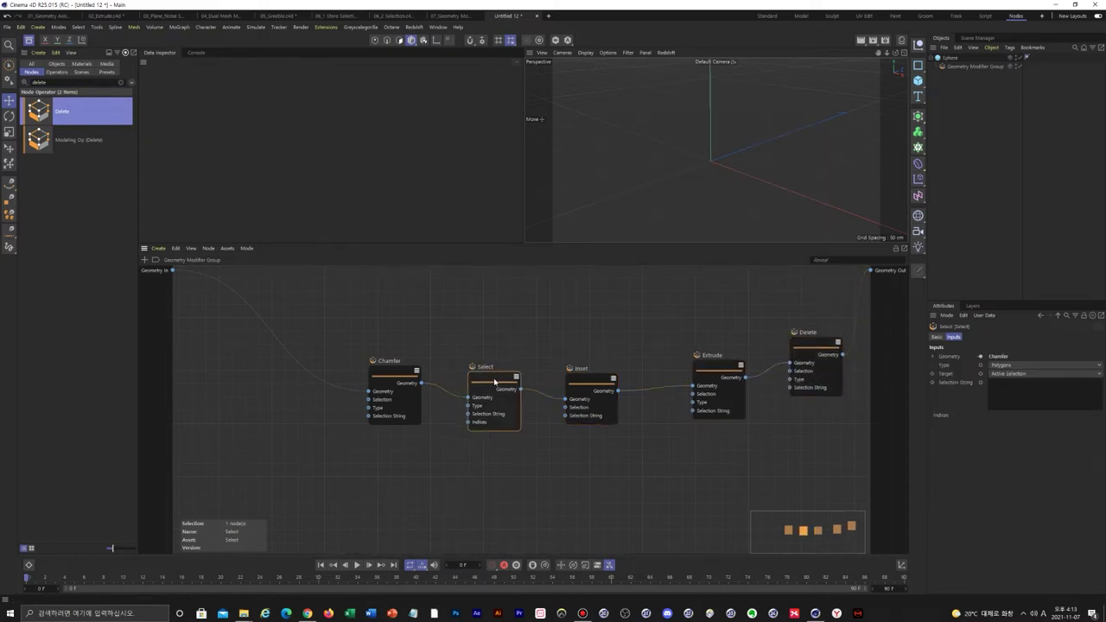
Set the Select node's Selection String to all and frame the sphere in the viewport.
{"action": "left_click", "coordinate": [1029, 388]}
{"action": "type", "text": "all"}
{"action": "key", "text": "Return"}
{"action": "scroll", "coordinate": [717, 127], "scroll_direction": "down", "scroll_amount": 10}
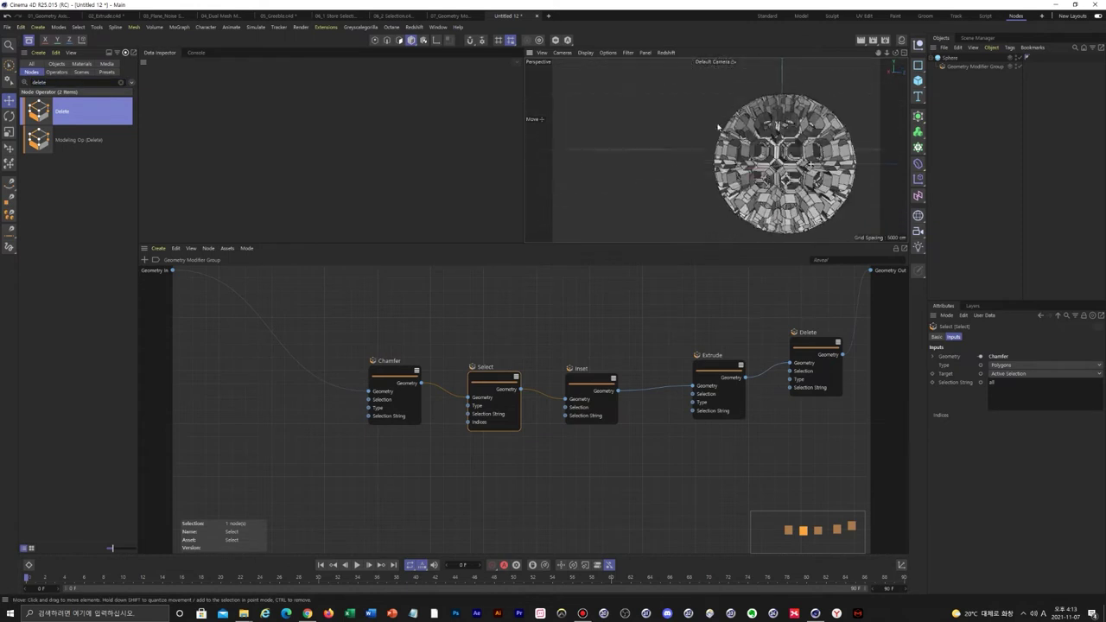
{"action": "key", "text": "h"}
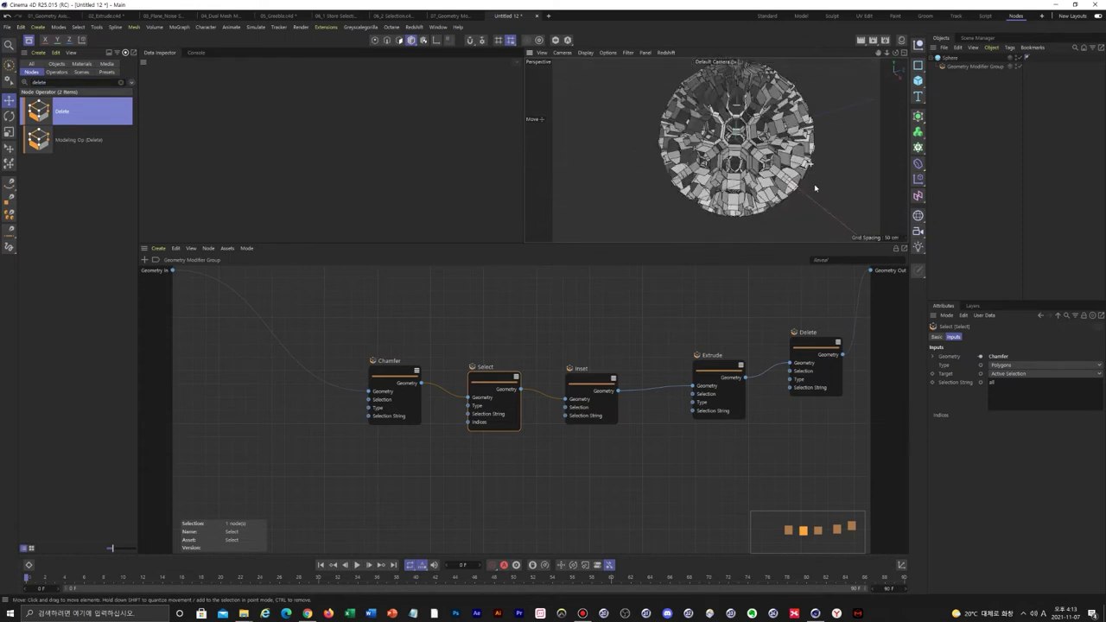
Set the Extrude node's Offset to -5 cm and view the sphere from another angle.
{"action": "left_click", "coordinate": [863, 405]}
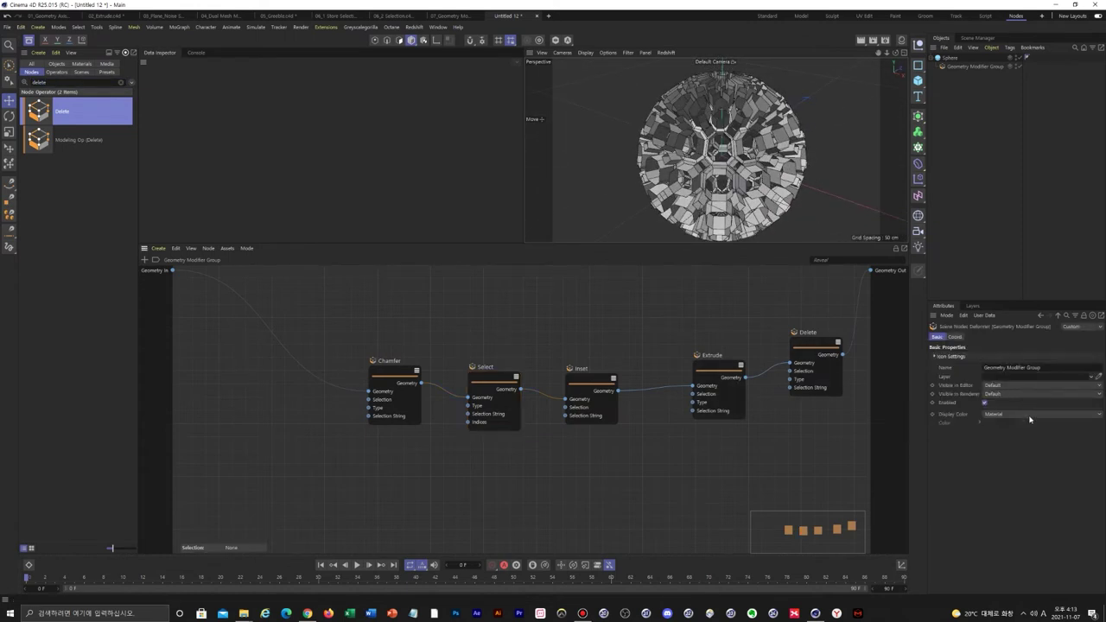
{"action": "left_click", "coordinate": [720, 373]}
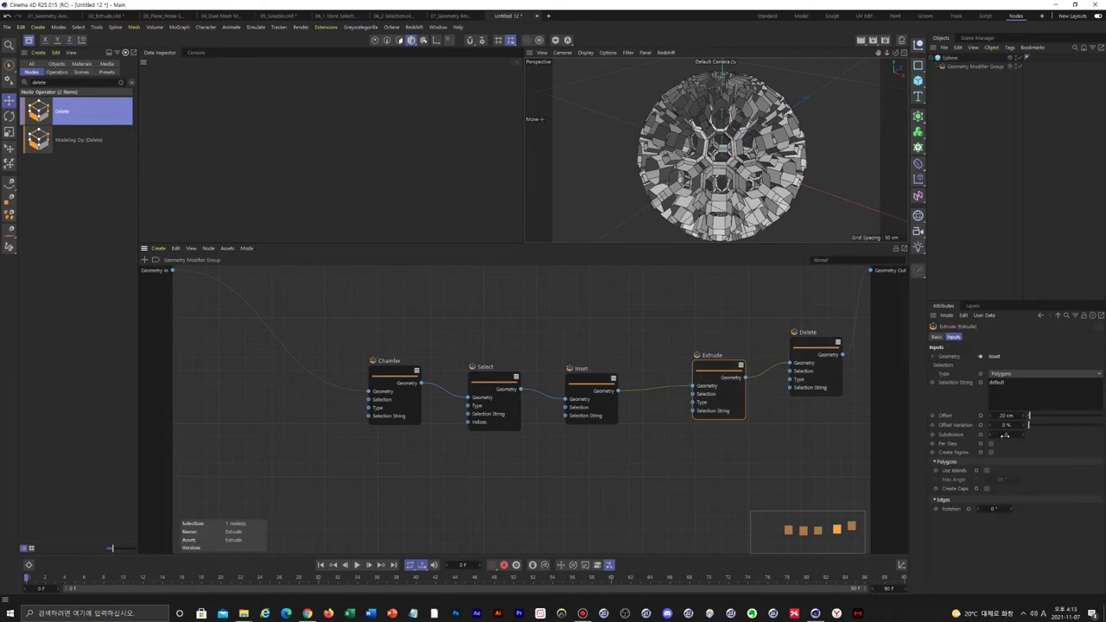
{"action": "mouse_move", "coordinate": [1028, 415]}
{"action": "left_mouse_down"}
{"action": "mouse_move", "coordinate": [1011, 415]}
{"action": "mouse_move", "coordinate": [1029, 416]}
{"action": "left_mouse_up"}
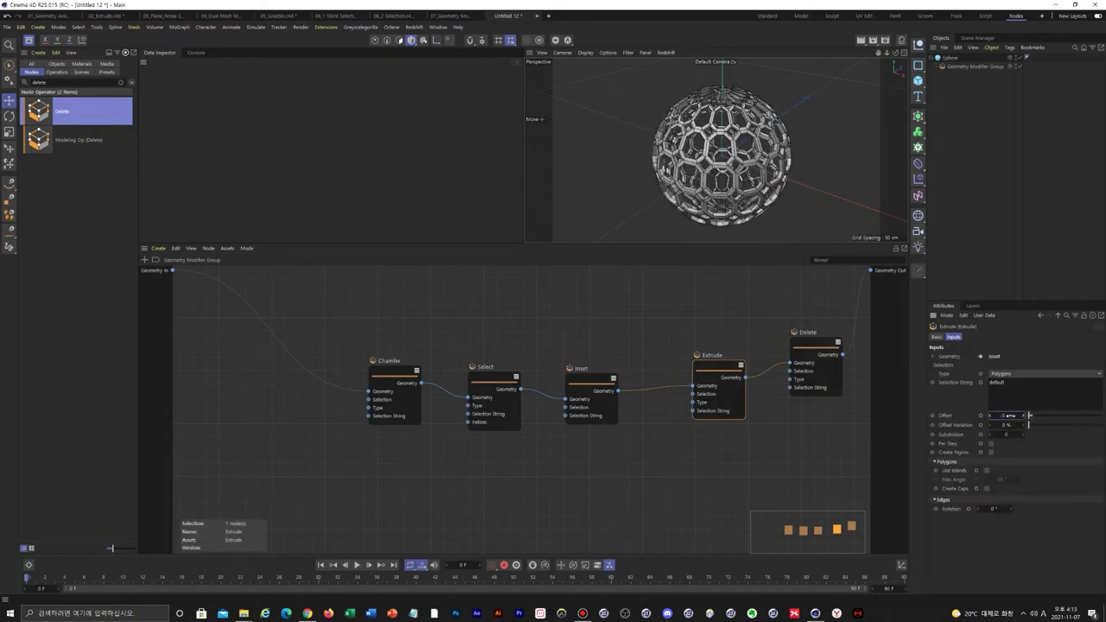
{"action": "left_click_drag", "start_coordinate": [765, 191], "coordinate": [741, 179], "text": "alt"}
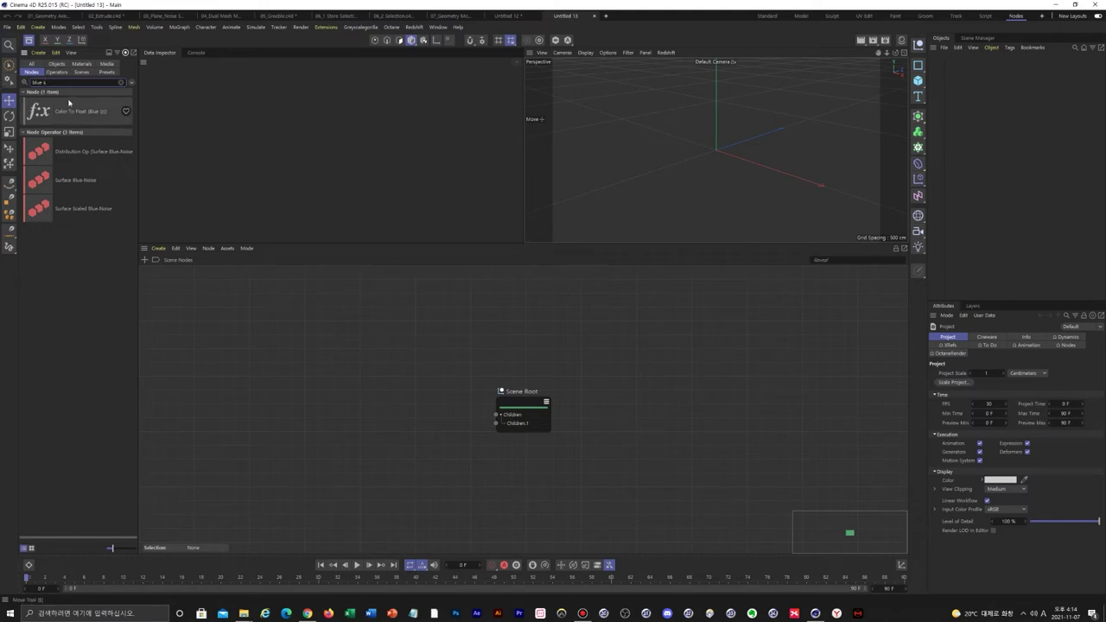
Search the node assets for "object group" and add an Object Group to the new scene's object list.
{"action": "left_click_drag", "start_coordinate": [47, 83], "coordinate": [1, 84]}
{"action": "type", "text": "object g"}
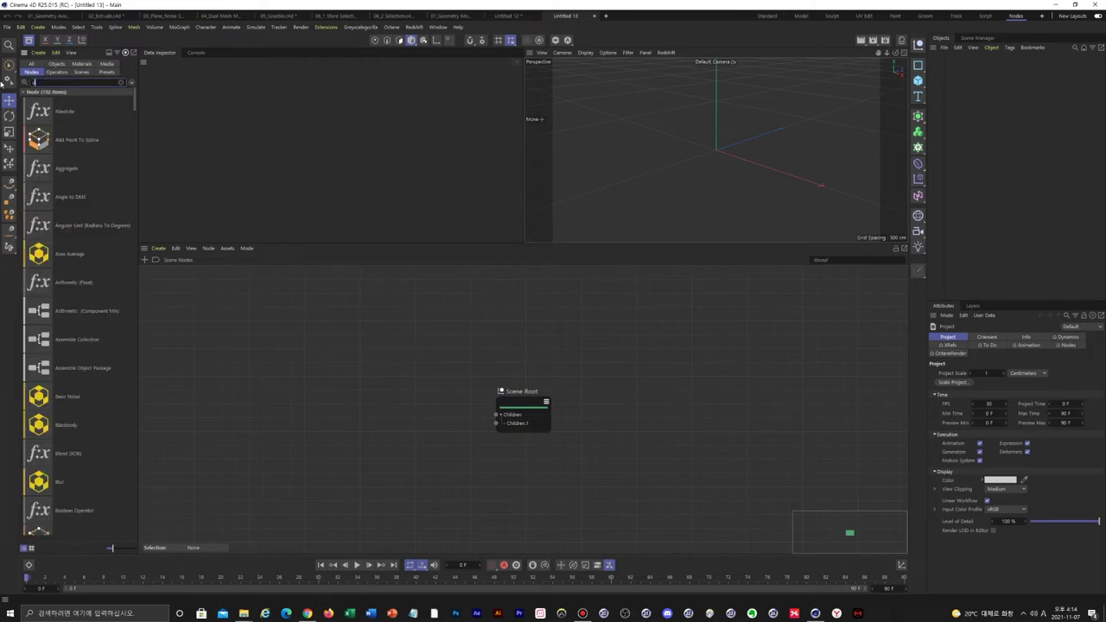
{"action": "type", "text": "roup"}
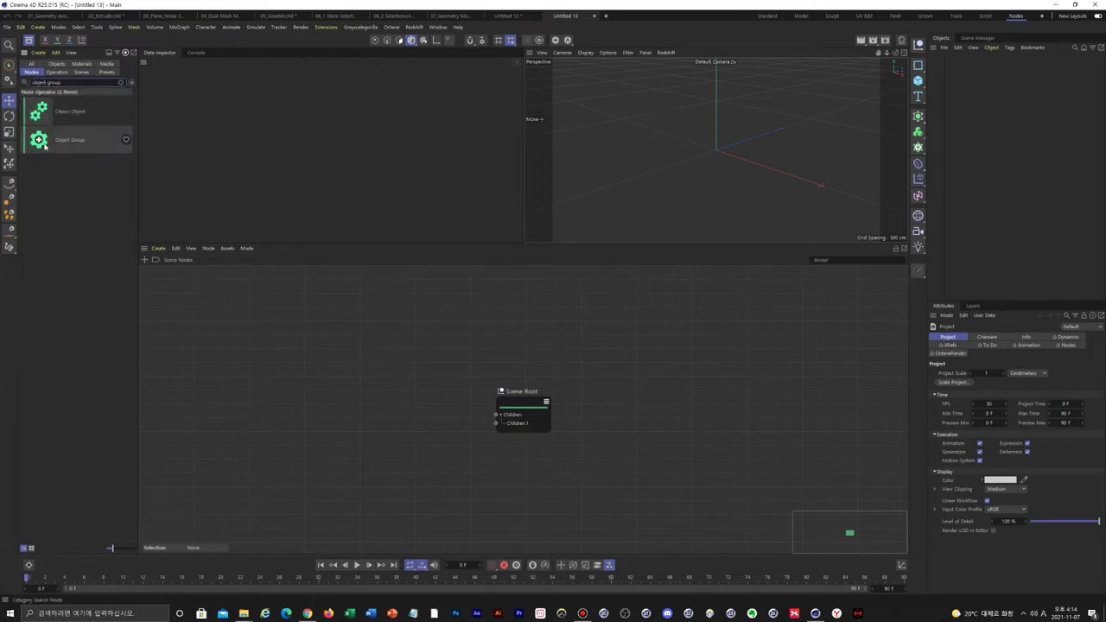
{"action": "left_click_drag", "start_coordinate": [43, 145], "coordinate": [955, 77]}
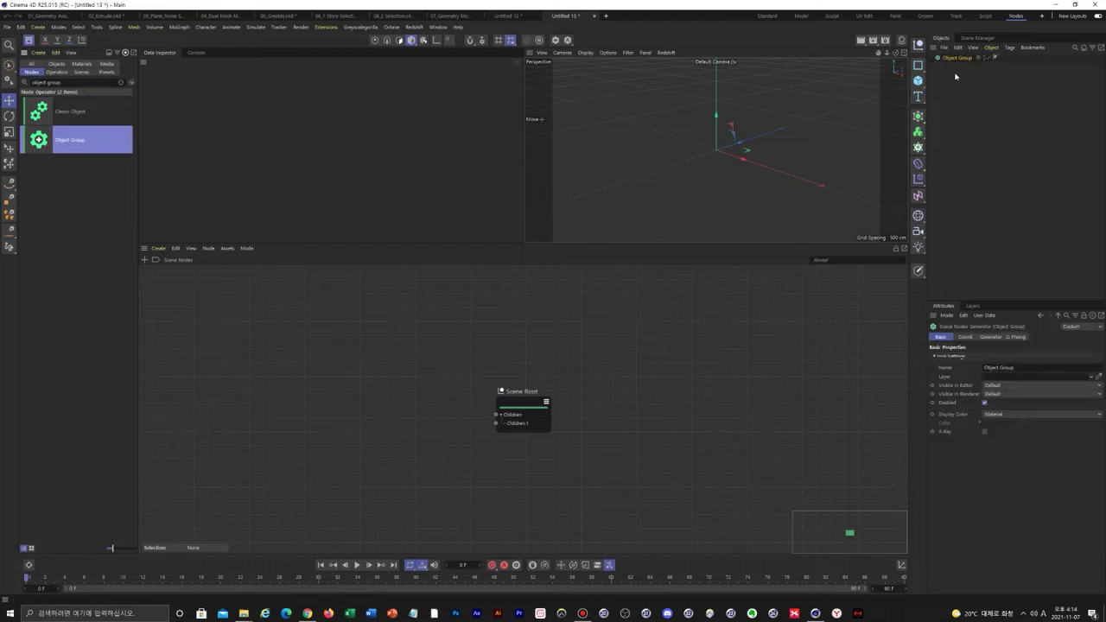
{"action": "left_click", "coordinate": [518, 18]}
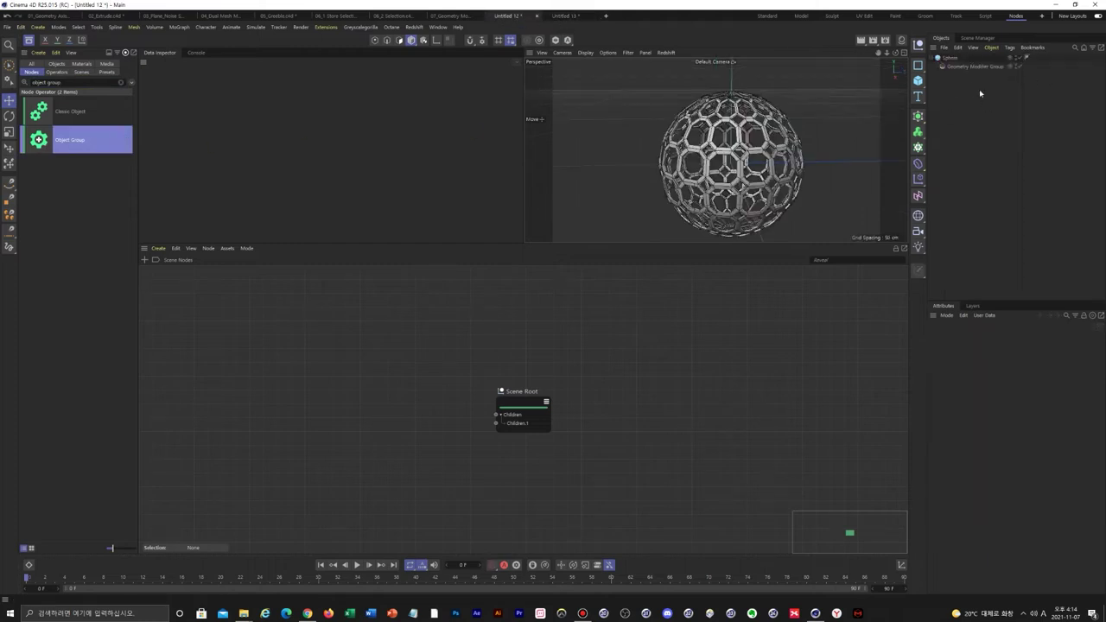
{"action": "left_click", "coordinate": [566, 17]}
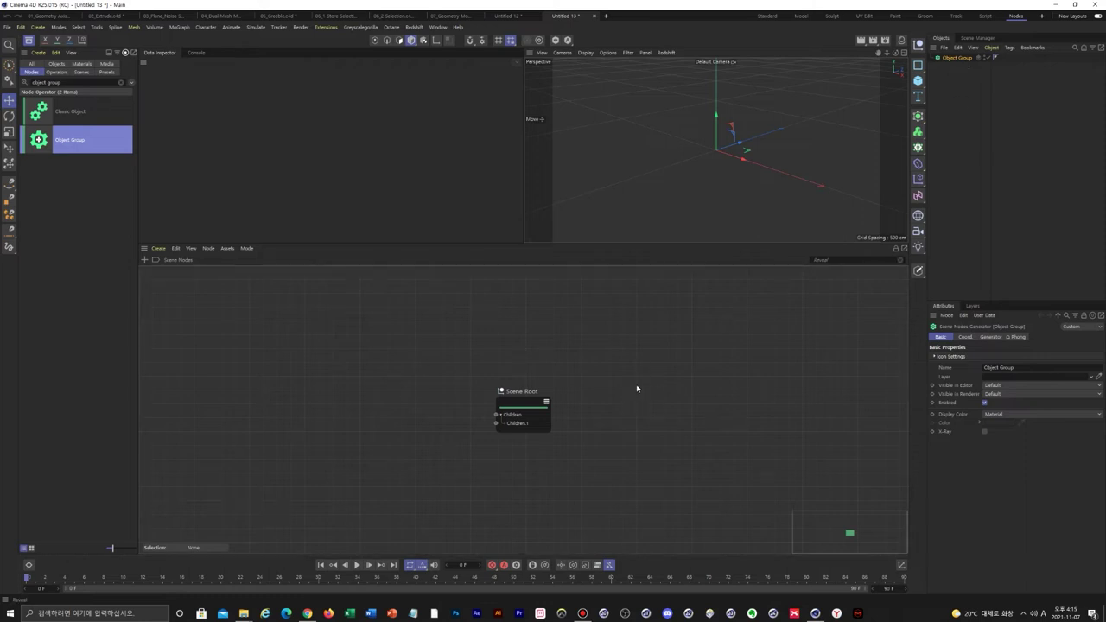
Open the Object Group's node graph, create a Plane object and bring it into the graph as a Classic Object node.
{"action": "double_click", "coordinate": [940, 58]}
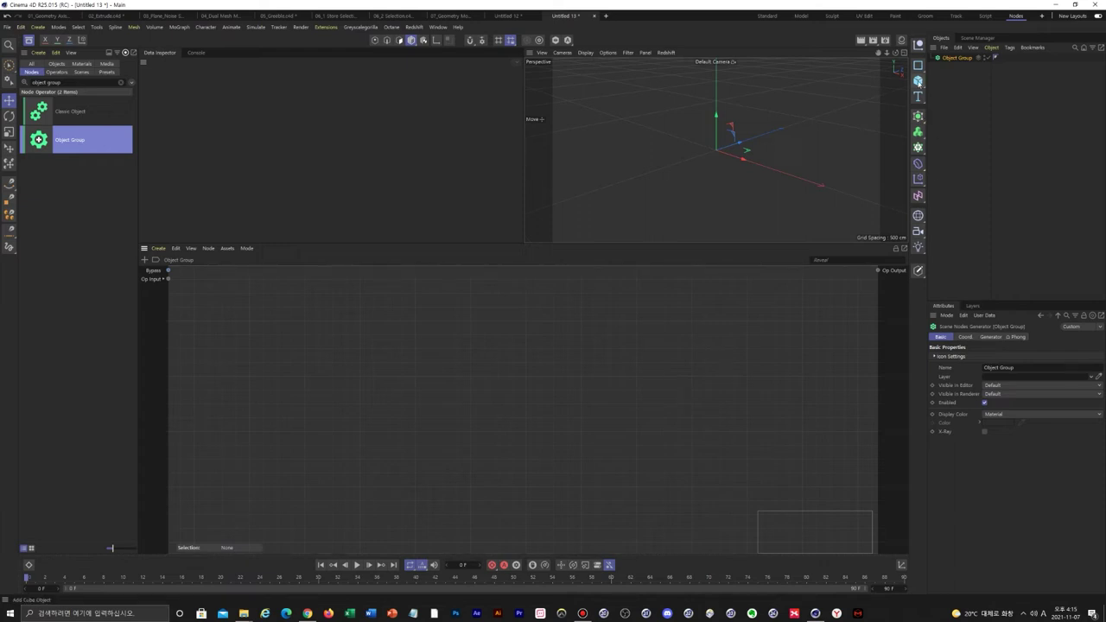
{"action": "left_click", "coordinate": [917, 80]}
{"action": "left_click", "coordinate": [953, 108]}
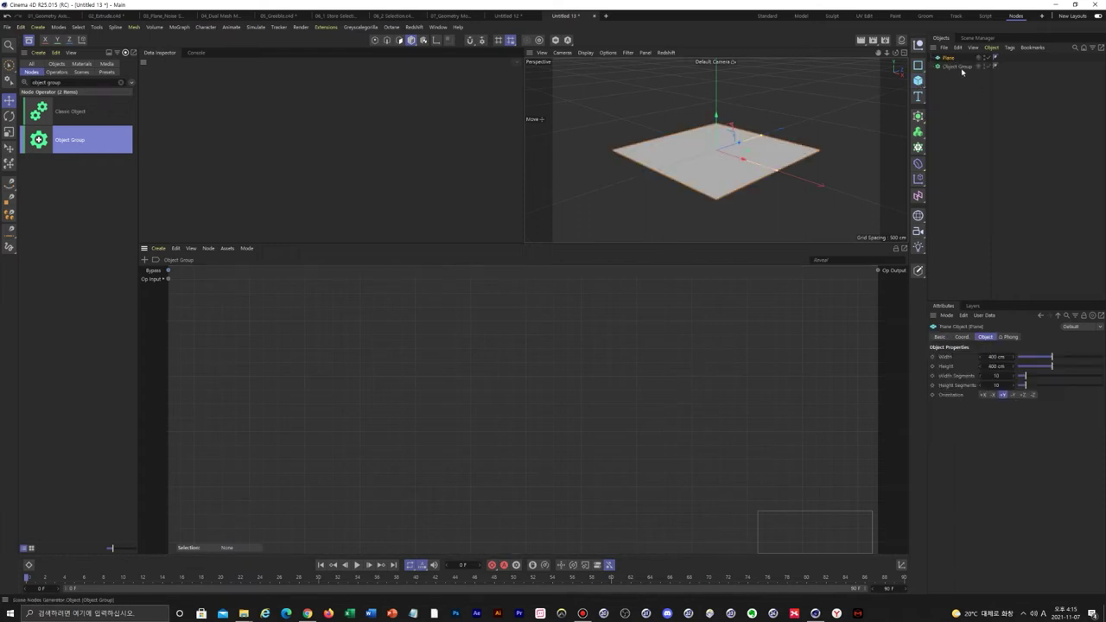
{"action": "left_click_drag", "start_coordinate": [945, 57], "coordinate": [305, 326]}
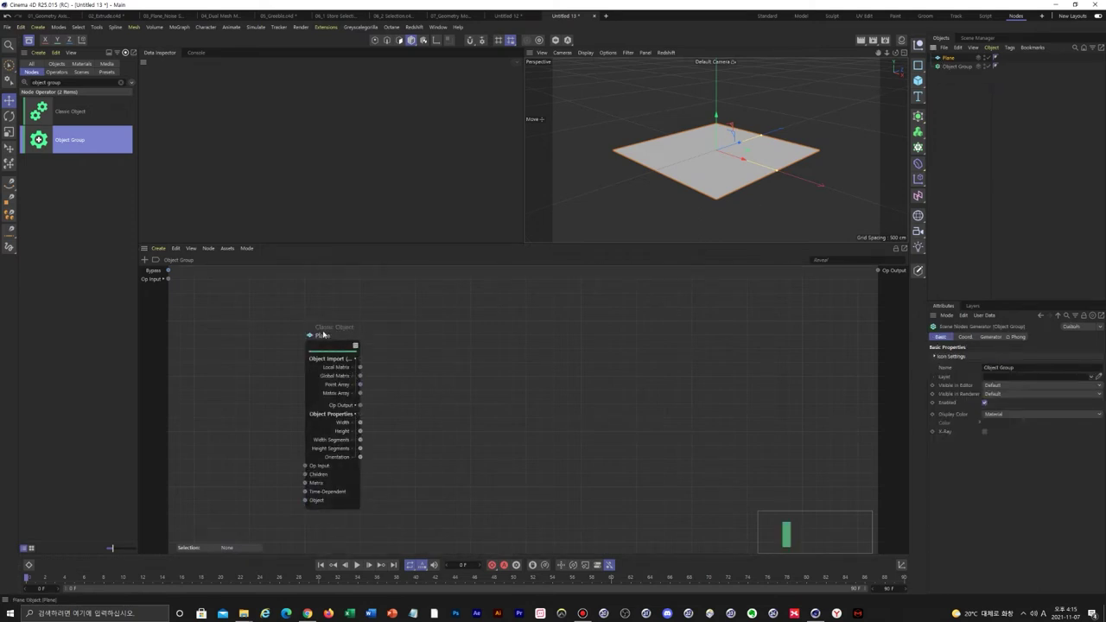
{"action": "mouse_move", "coordinate": [322, 336]}
{"action": "left_mouse_down"}
{"action": "mouse_move", "coordinate": [309, 325]}
{"action": "mouse_move", "coordinate": [338, 319]}
{"action": "left_mouse_up"}
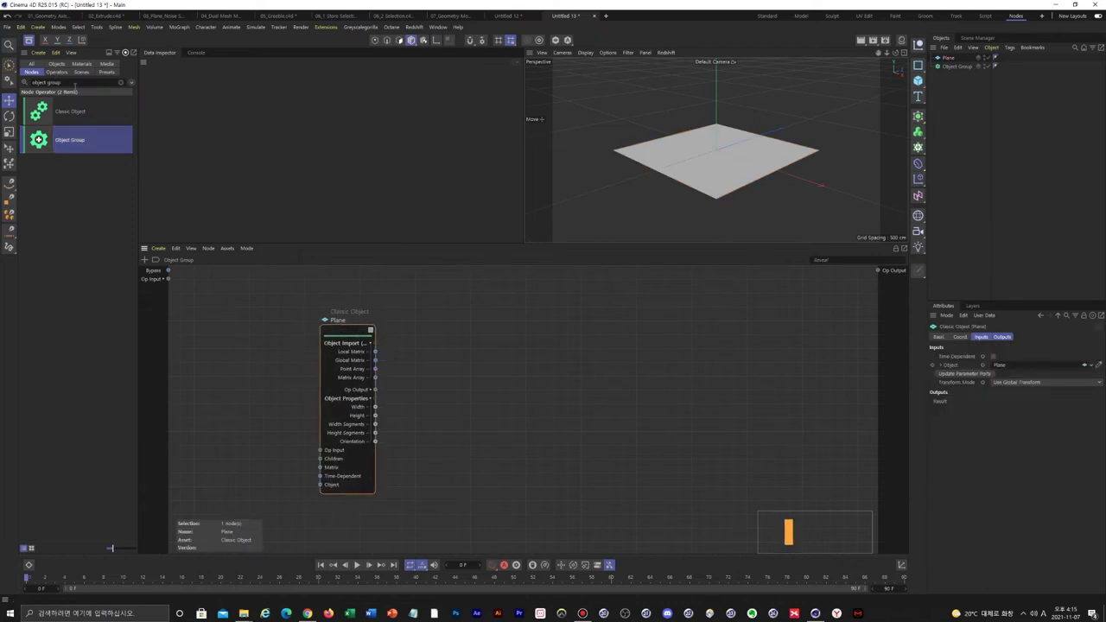
Search the node assets for "plane" and place the Mesh Primitive (Plane) and Plane nodes one above the other beside the Classic Object.
{"action": "left_click_drag", "start_coordinate": [75, 85], "coordinate": [2, 76]}
{"action": "type", "text": "plane"}
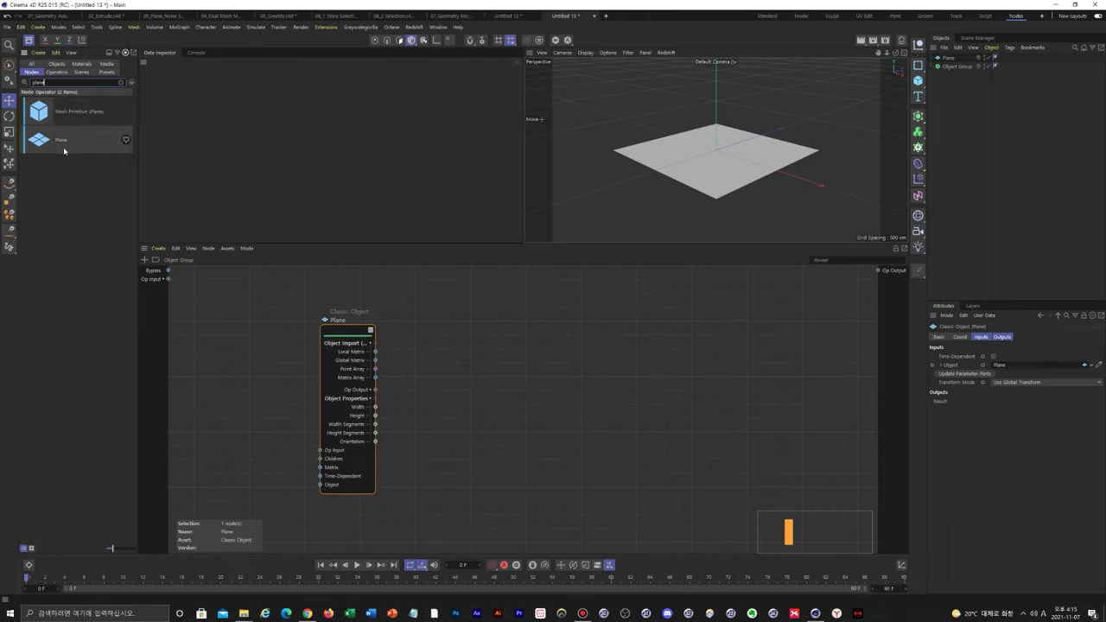
{"action": "left_click_drag", "start_coordinate": [48, 116], "coordinate": [425, 319]}
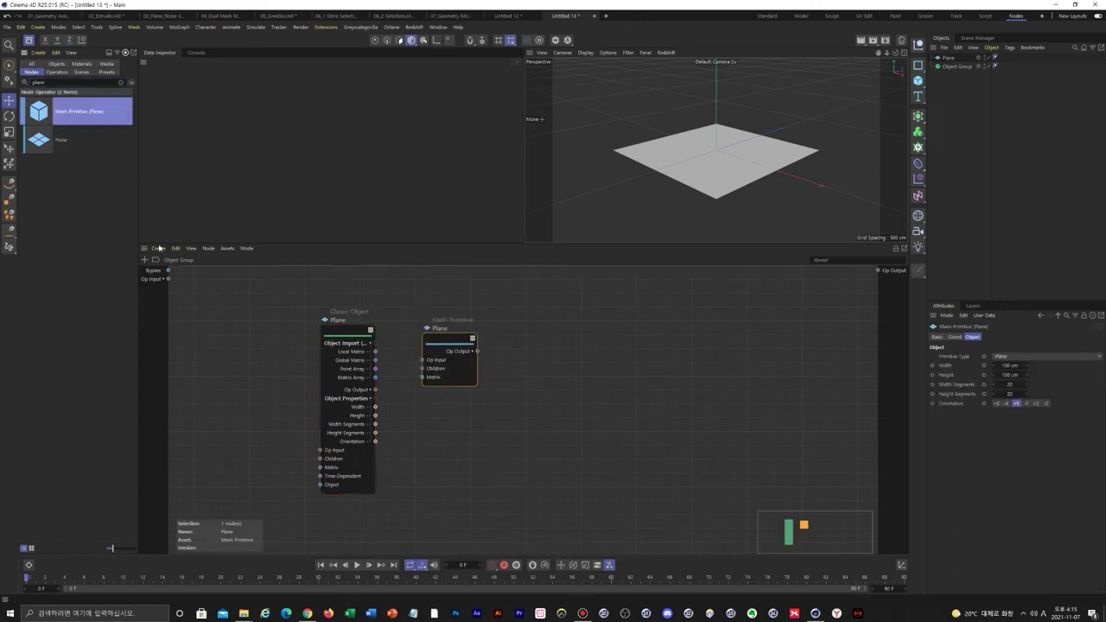
{"action": "left_click_drag", "start_coordinate": [44, 144], "coordinate": [439, 420]}
{"action": "left_click_drag", "start_coordinate": [451, 347], "coordinate": [451, 301]}
{"action": "left_click_drag", "start_coordinate": [442, 403], "coordinate": [437, 389]}
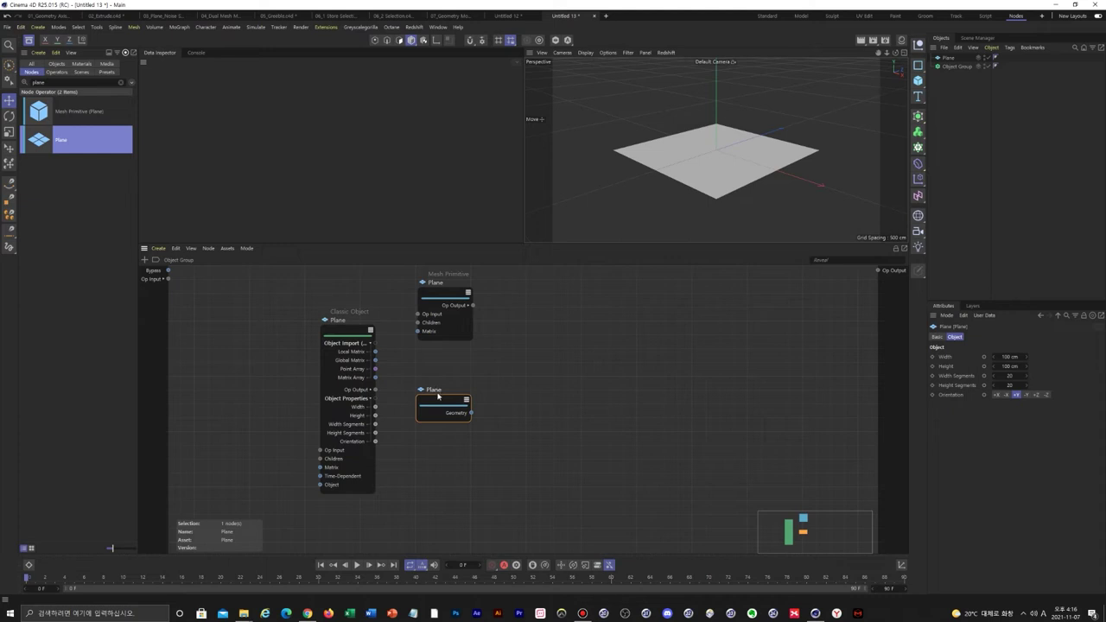
Select the plane in the viewport and switch the display to shading with segment lines.
{"action": "left_click", "coordinate": [757, 149]}
{"action": "key", "text": "n"}
{"action": "key", "text": "b"}
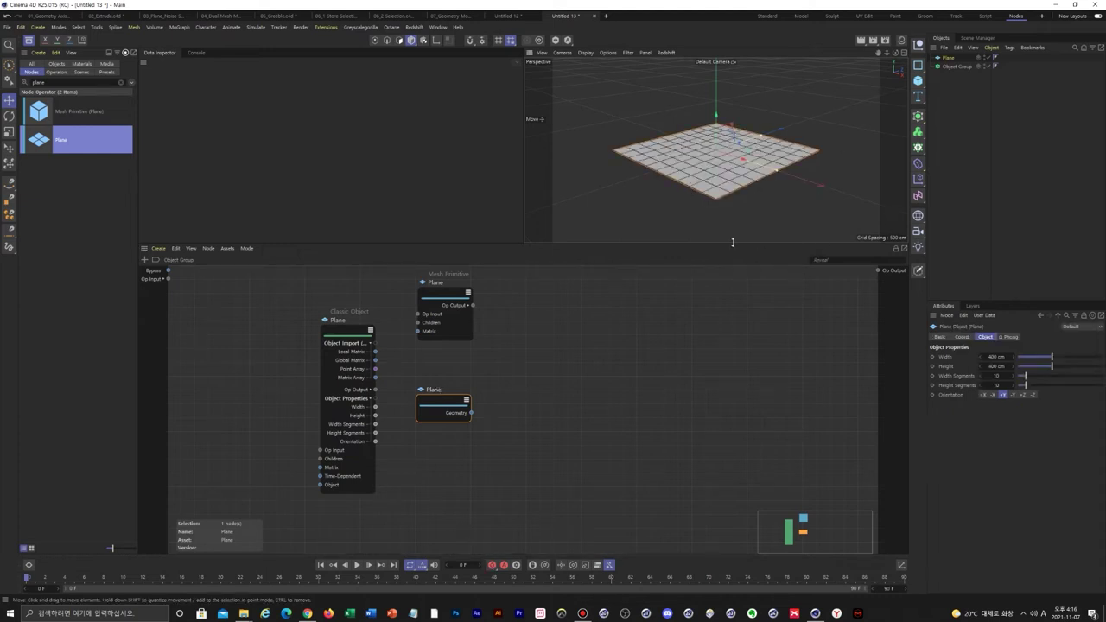
Search the node assets for "blue", add the Distribution Op (Surface Blue-Noise) node and set its Distribution Type to Surface Scaled Blue-Noise.
{"action": "left_click_drag", "start_coordinate": [75, 82], "coordinate": [12, 82]}
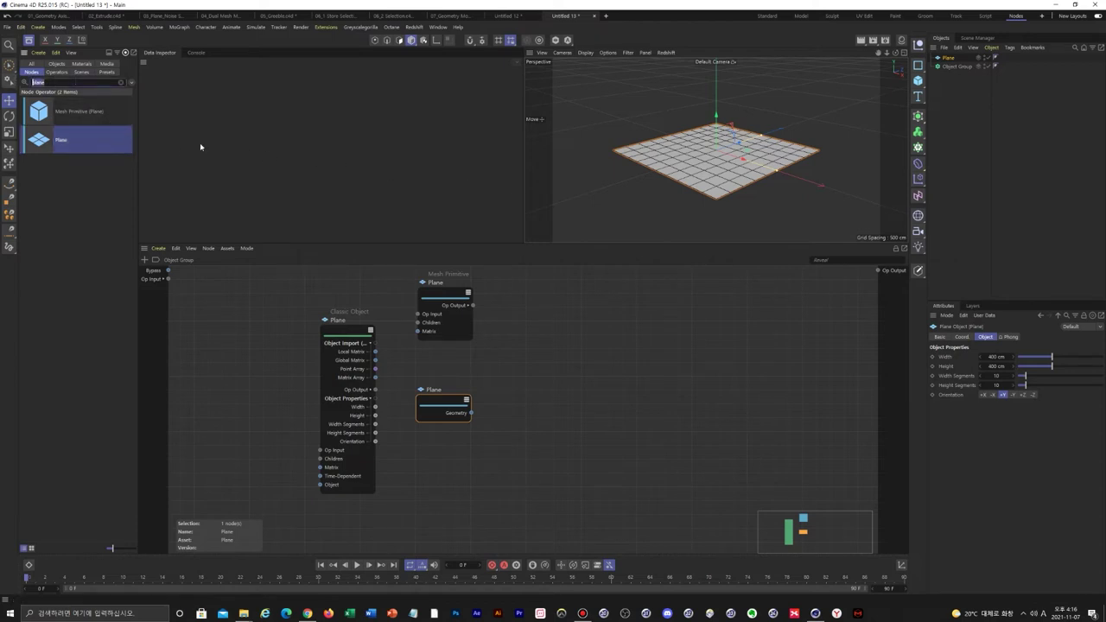
{"action": "type", "text": "blue"}
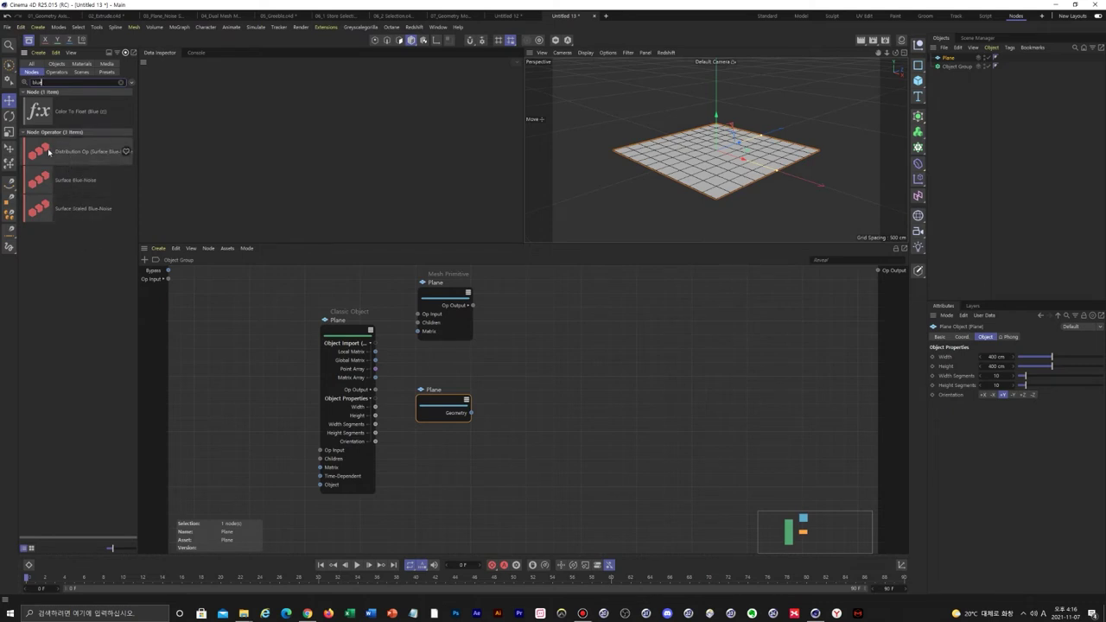
{"action": "left_click_drag", "start_coordinate": [45, 154], "coordinate": [536, 349]}
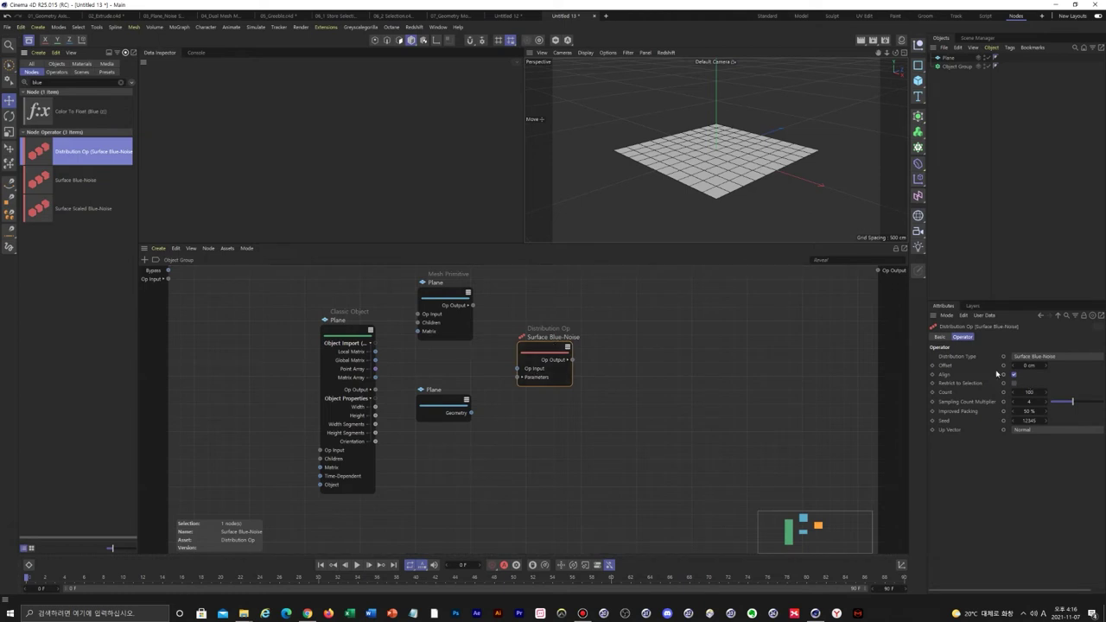
{"action": "left_click", "coordinate": [1058, 359]}
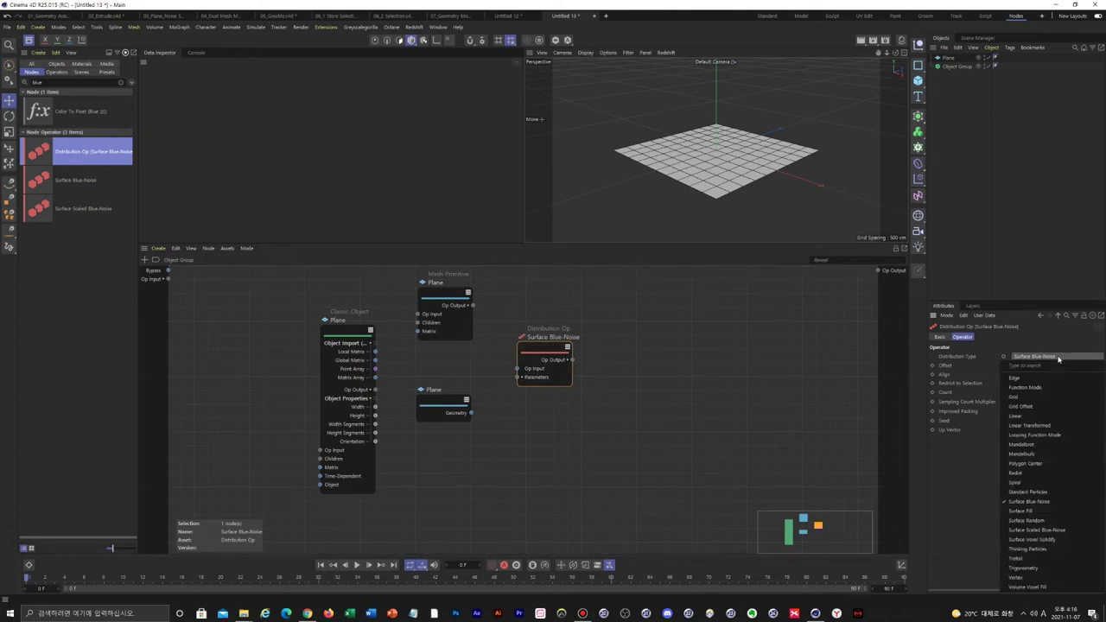
{"action": "left_click", "coordinate": [1070, 531]}
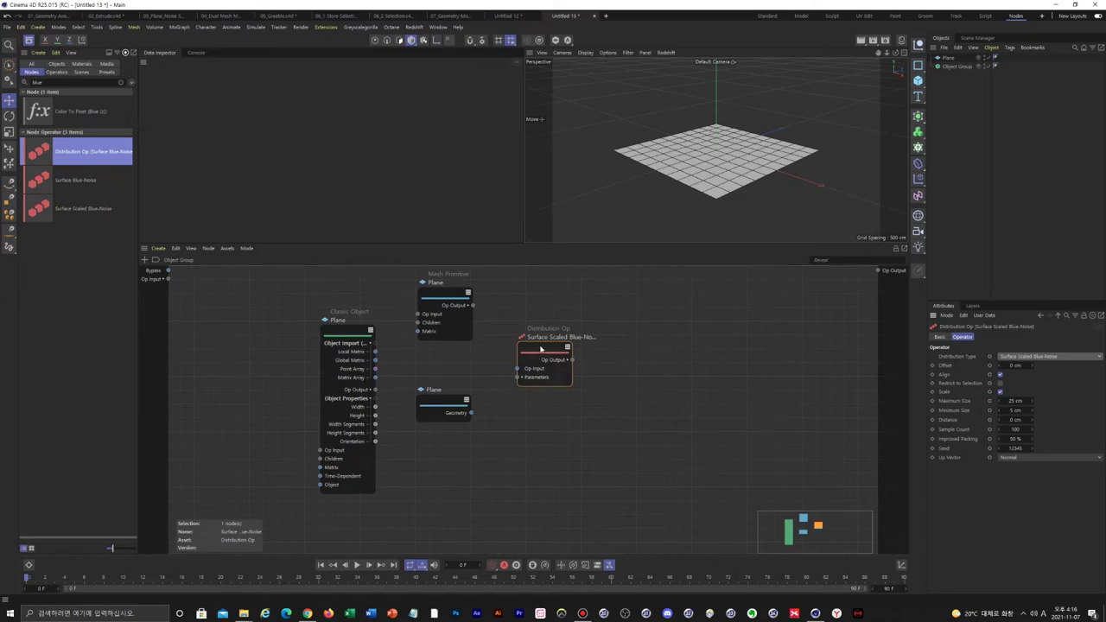
{"action": "left_click_drag", "start_coordinate": [543, 350], "coordinate": [547, 326]}
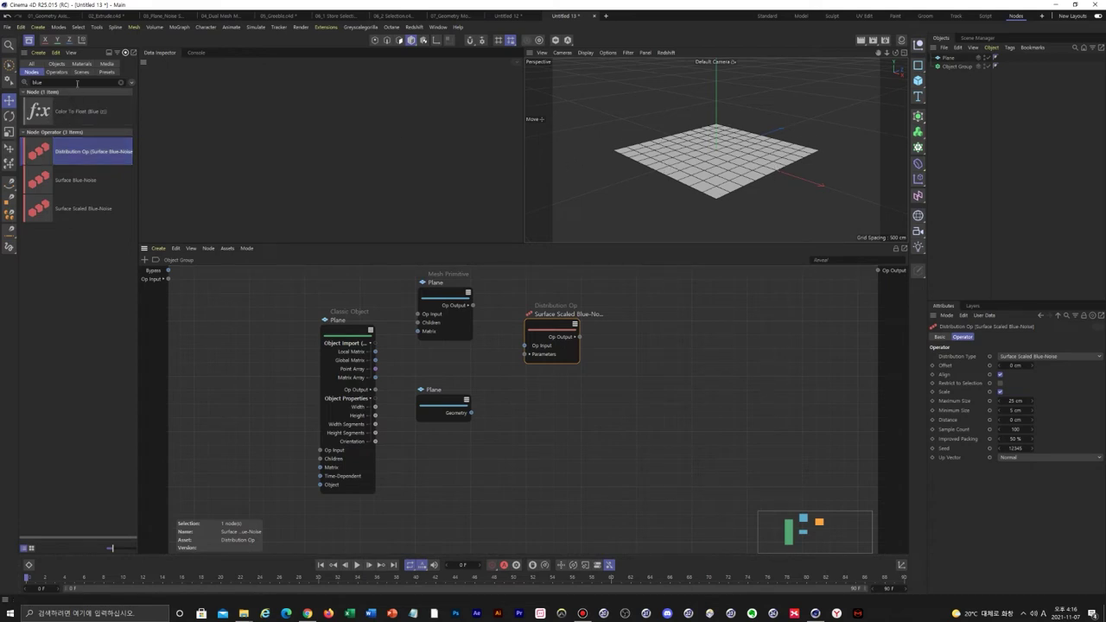
Search the node assets for "circle", add the Circle and Spline Primitive (Circle) nodes, and stack them beyond the Distribution Op.
{"action": "left_click_drag", "start_coordinate": [77, 83], "coordinate": [20, 83]}
{"action": "type", "text": "circle"}
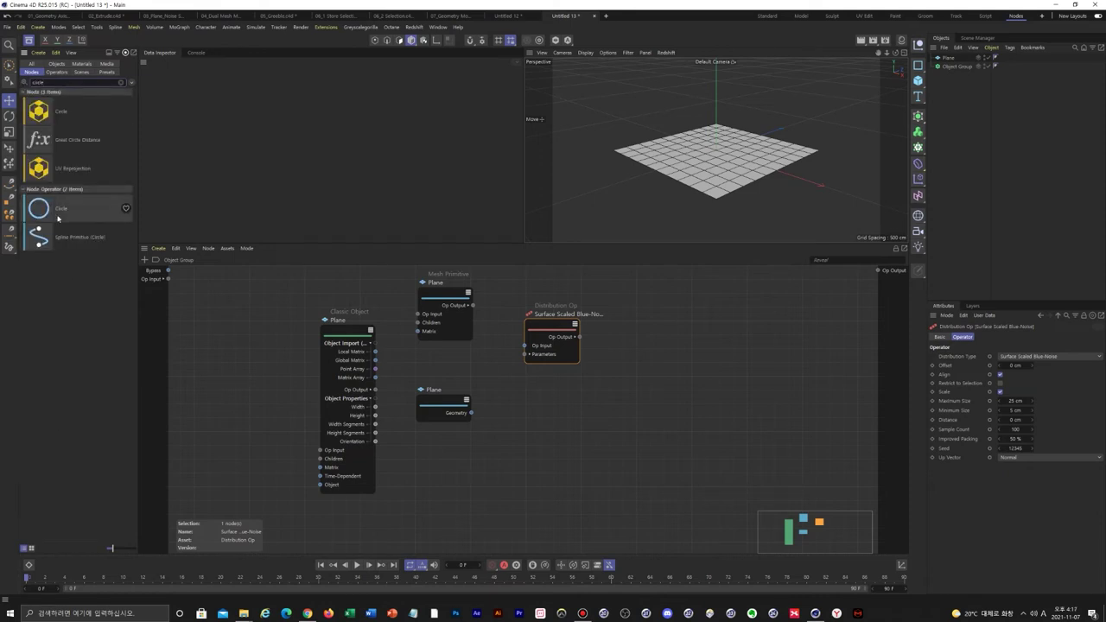
{"action": "left_click_drag", "start_coordinate": [61, 211], "coordinate": [691, 337]}
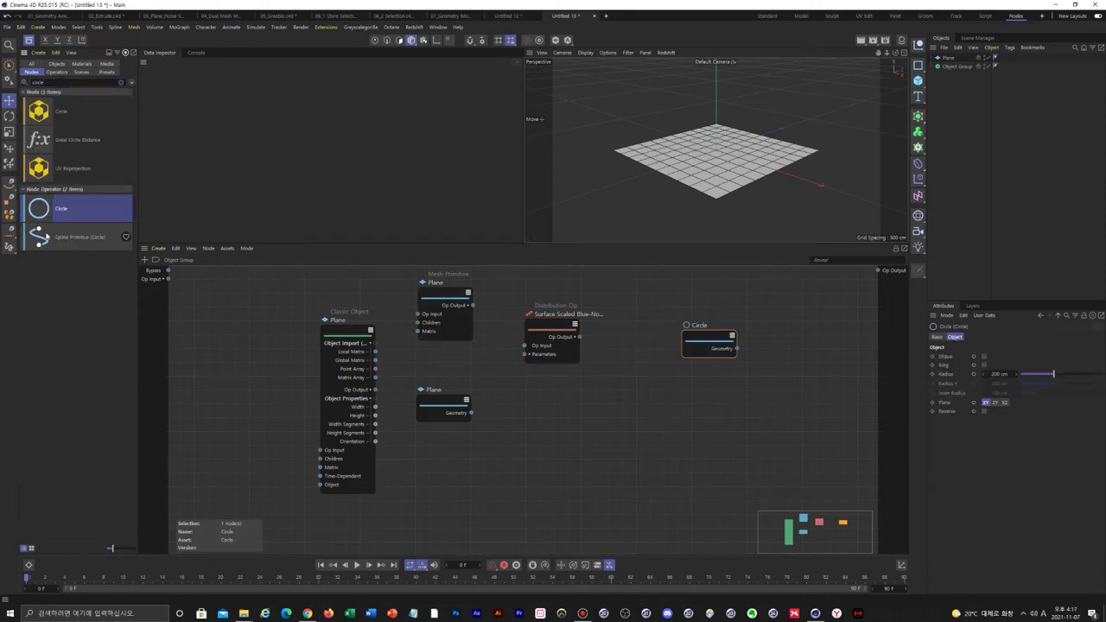
{"action": "left_click_drag", "start_coordinate": [701, 389], "coordinate": [701, 389]}
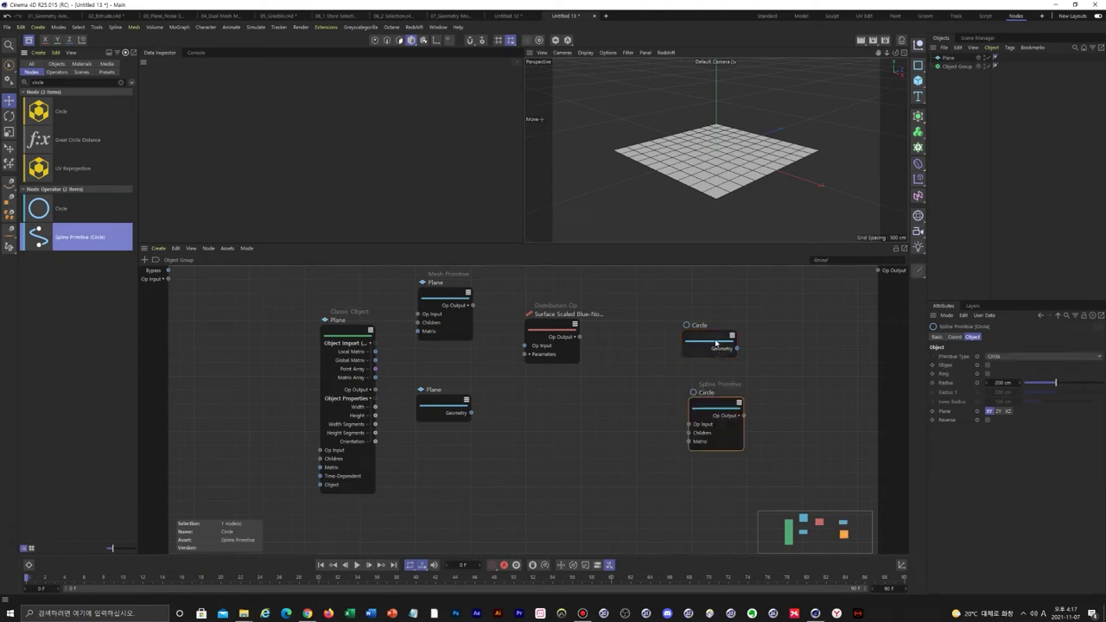
{"action": "left_click_drag", "start_coordinate": [717, 344], "coordinate": [710, 327]}
{"action": "left_click_drag", "start_coordinate": [717, 405], "coordinate": [707, 377]}
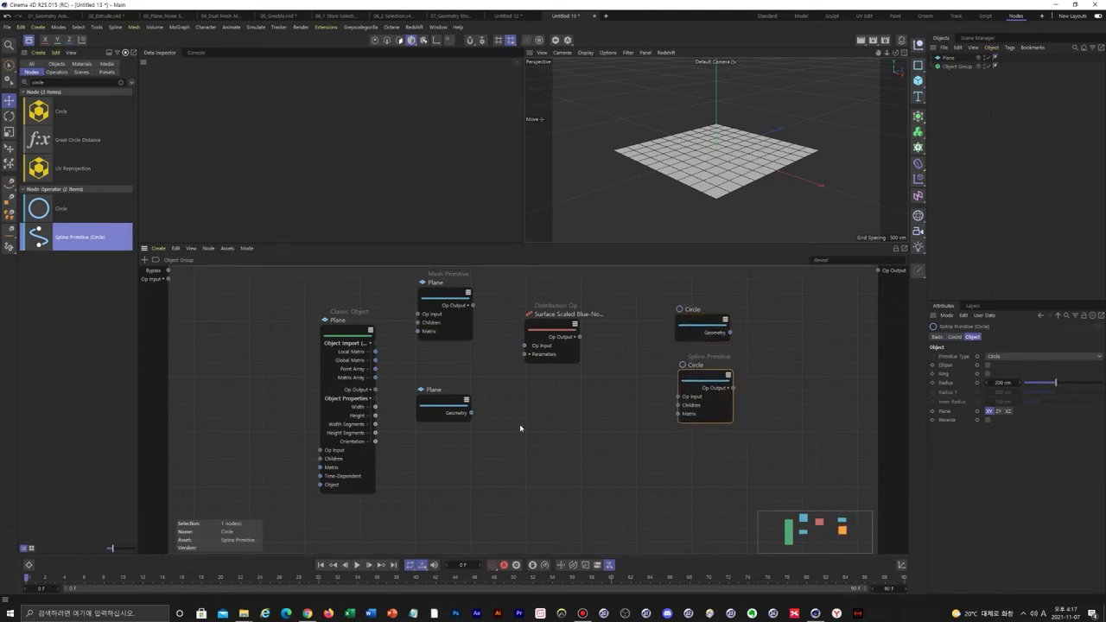
Expand the needed ports and connect the Classic Object Plane's Geometry output to the Distribution Op's Geometry parameter.
{"action": "left_click", "coordinate": [529, 355]}
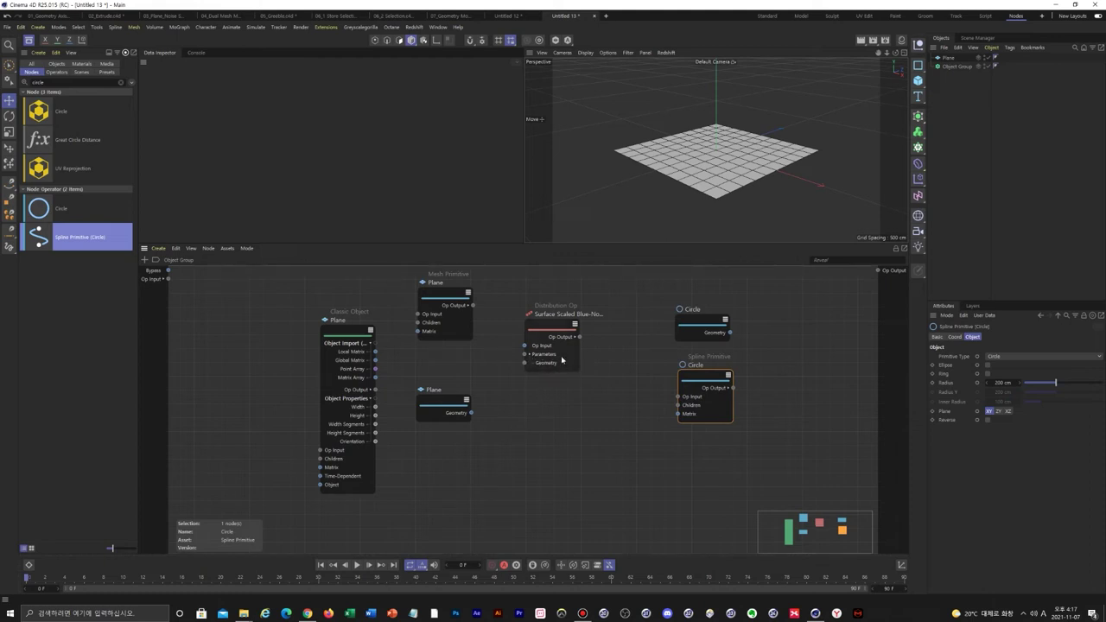
{"action": "left_click", "coordinate": [370, 389]}
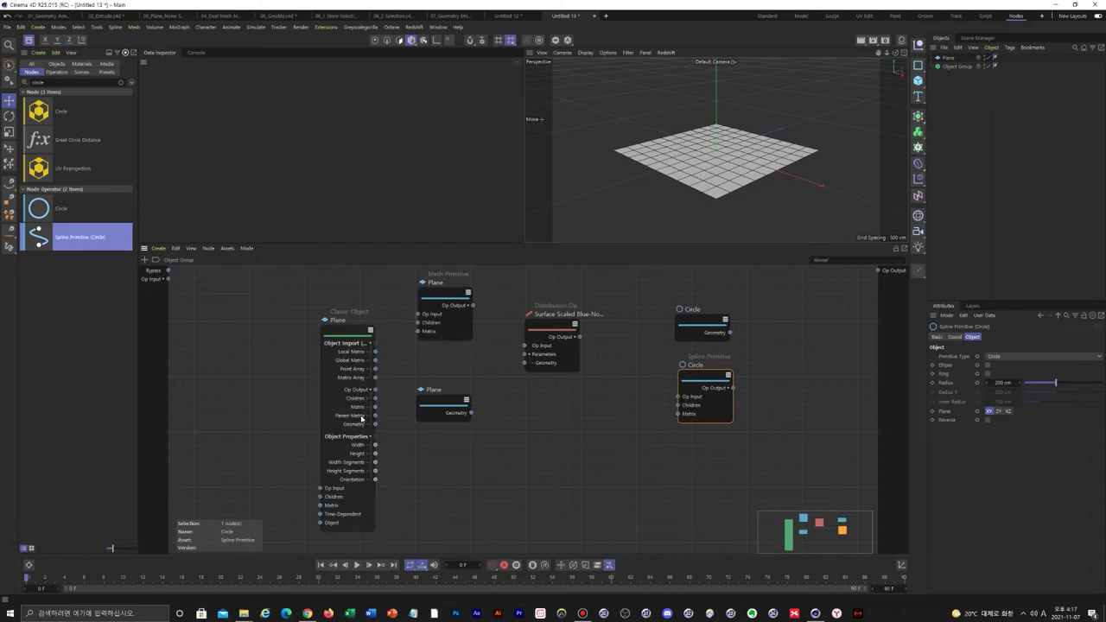
{"action": "left_click_drag", "start_coordinate": [375, 424], "coordinate": [525, 363]}
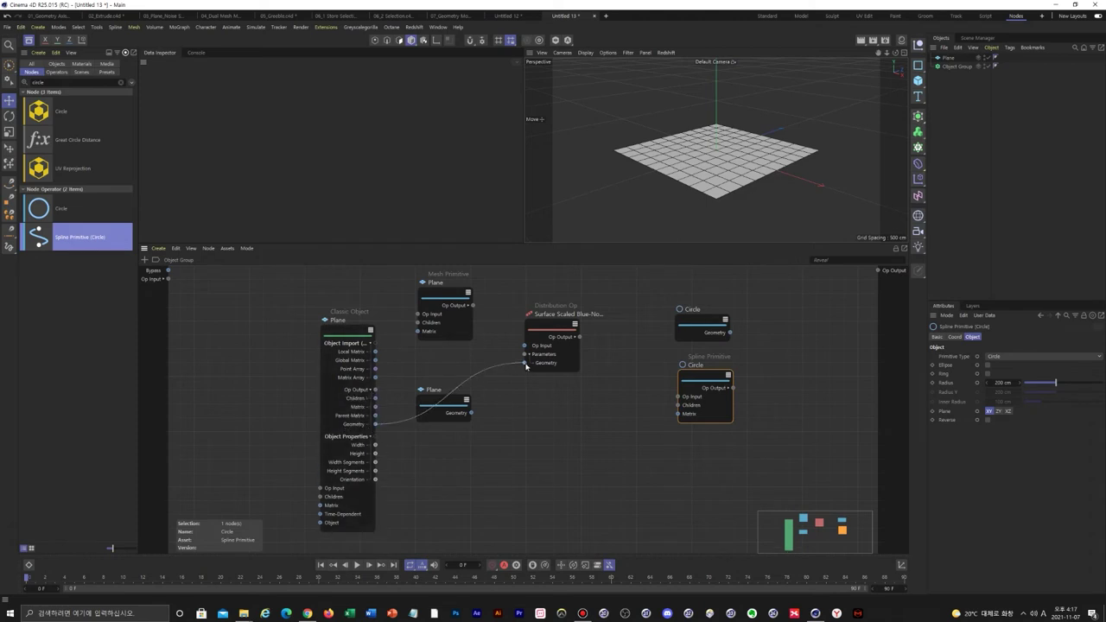
Connect the Distribution Op's Matrix output to the Spline Primitive Circle's Matrix input, and the Circle's Op Output to the group's Op Output.
{"action": "left_click", "coordinate": [577, 337]}
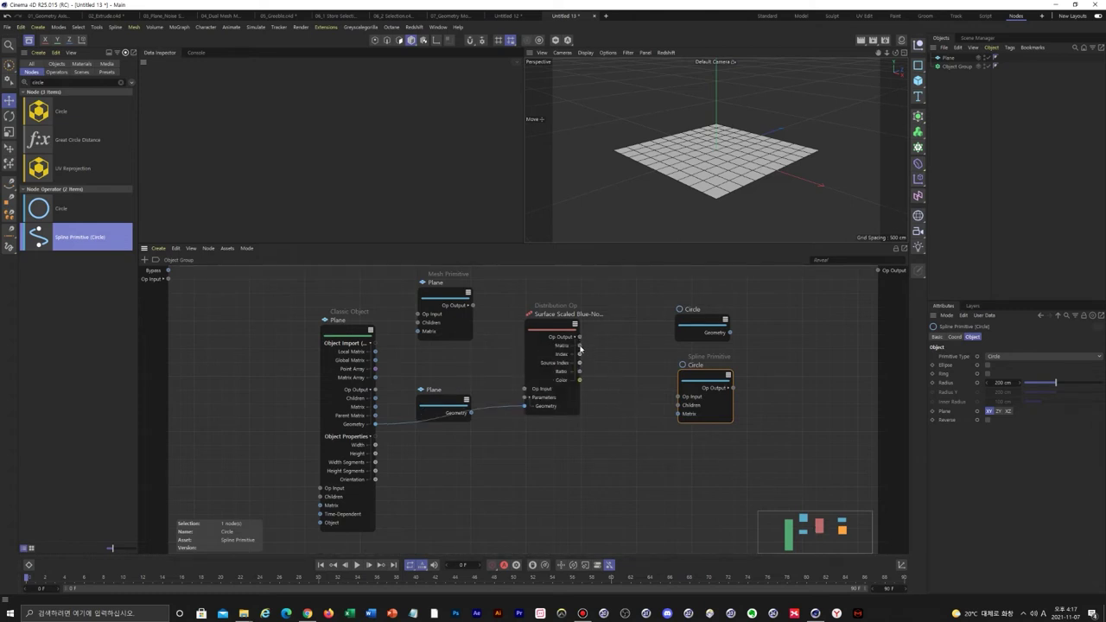
{"action": "left_click_drag", "start_coordinate": [579, 346], "coordinate": [604, 347]}
{"action": "left_click_drag", "start_coordinate": [671, 399], "coordinate": [677, 413]}
{"action": "left_click", "coordinate": [729, 388]}
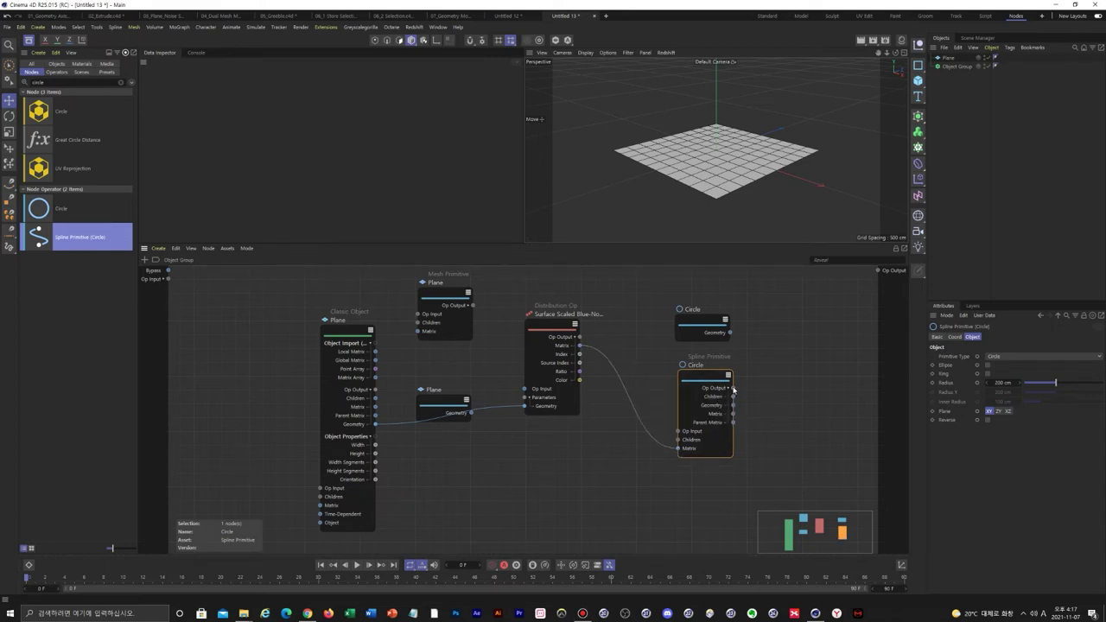
{"action": "left_click_drag", "start_coordinate": [733, 389], "coordinate": [879, 272]}
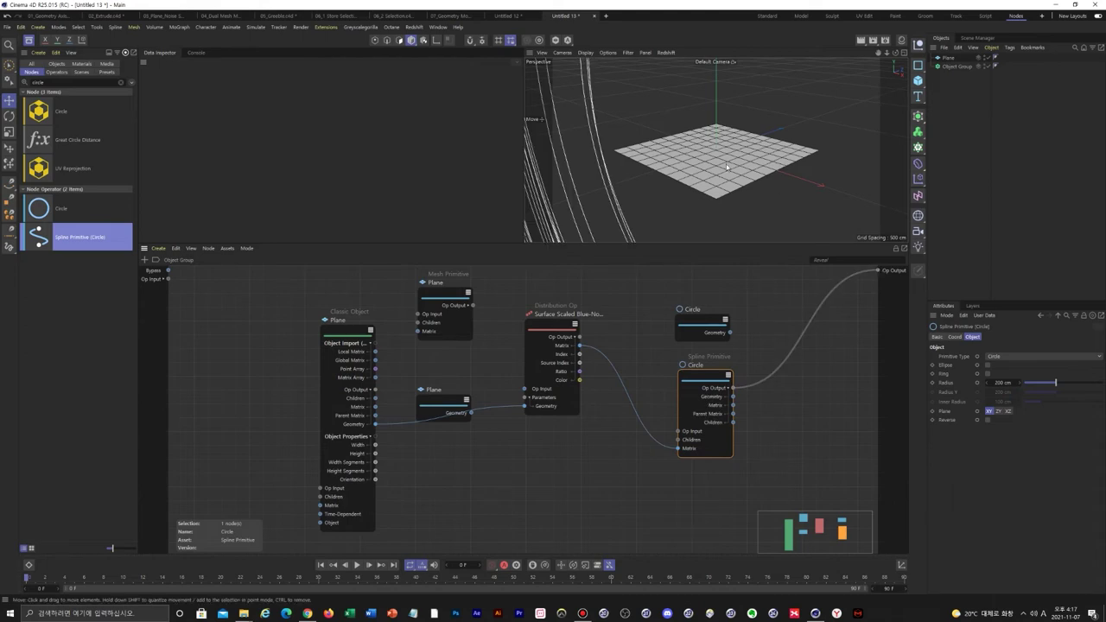
{"action": "scroll", "coordinate": [726, 164], "scroll_direction": "down", "scroll_amount": 12}
{"action": "scroll", "coordinate": [726, 163], "scroll_direction": "down", "scroll_amount": 3}
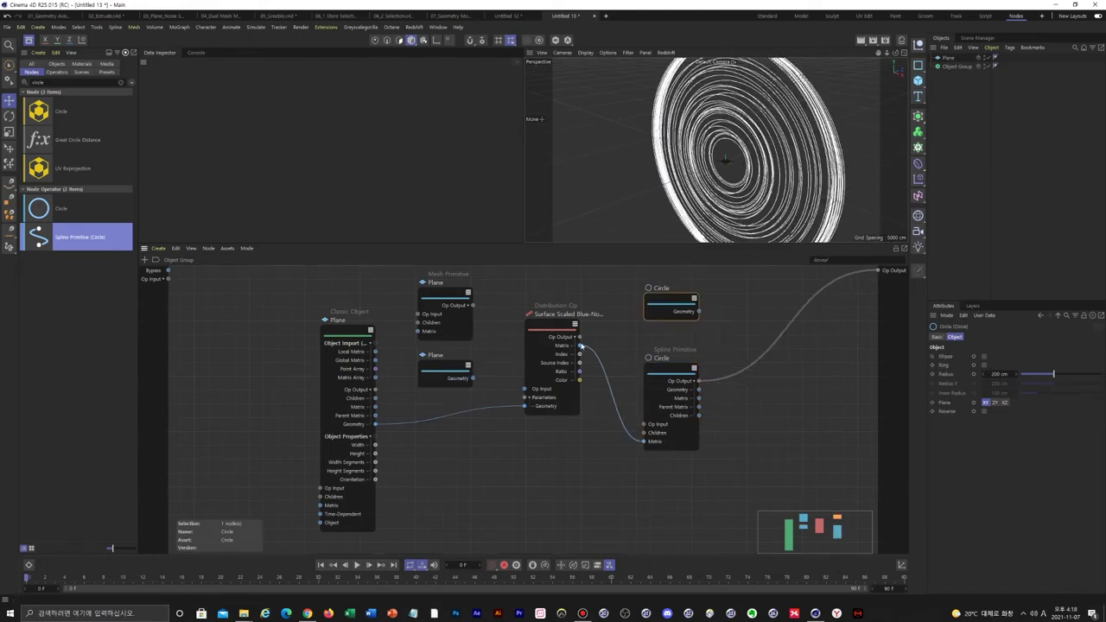
Try to link the Distribution Op's Matrix output to the standalone Circle node, and delete that Circle node.
{"action": "left_click_drag", "start_coordinate": [580, 345], "coordinate": [673, 299]}
{"action": "key", "text": "Delete"}
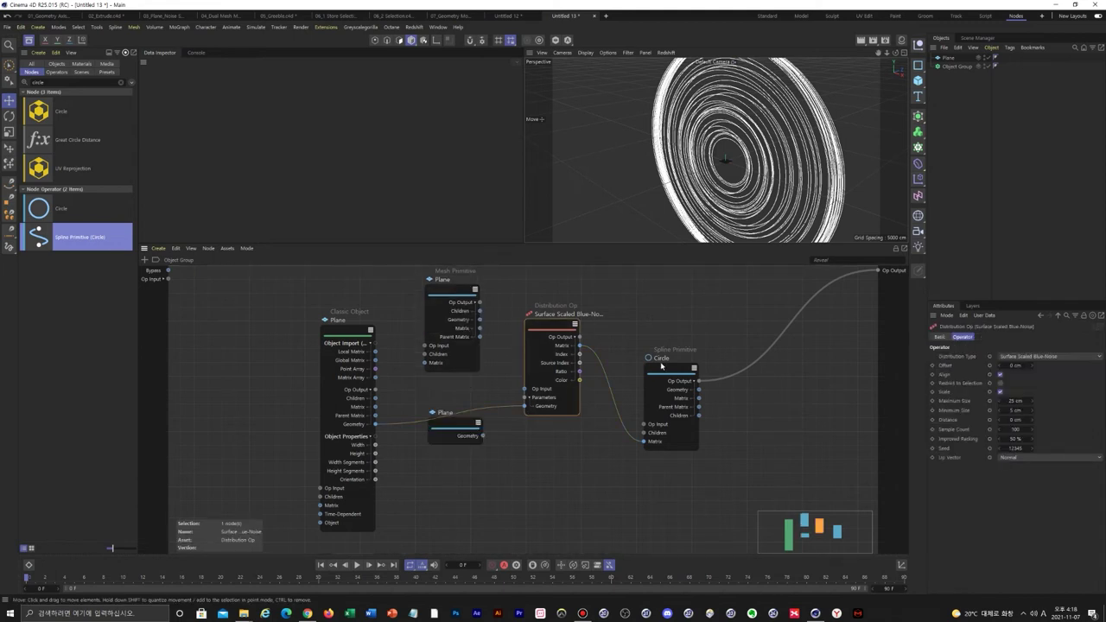
Set the Spline Primitive Circle's Radius to 1 cm and frame the plane with its distributed circles in the viewport.
{"action": "left_click", "coordinate": [661, 366]}
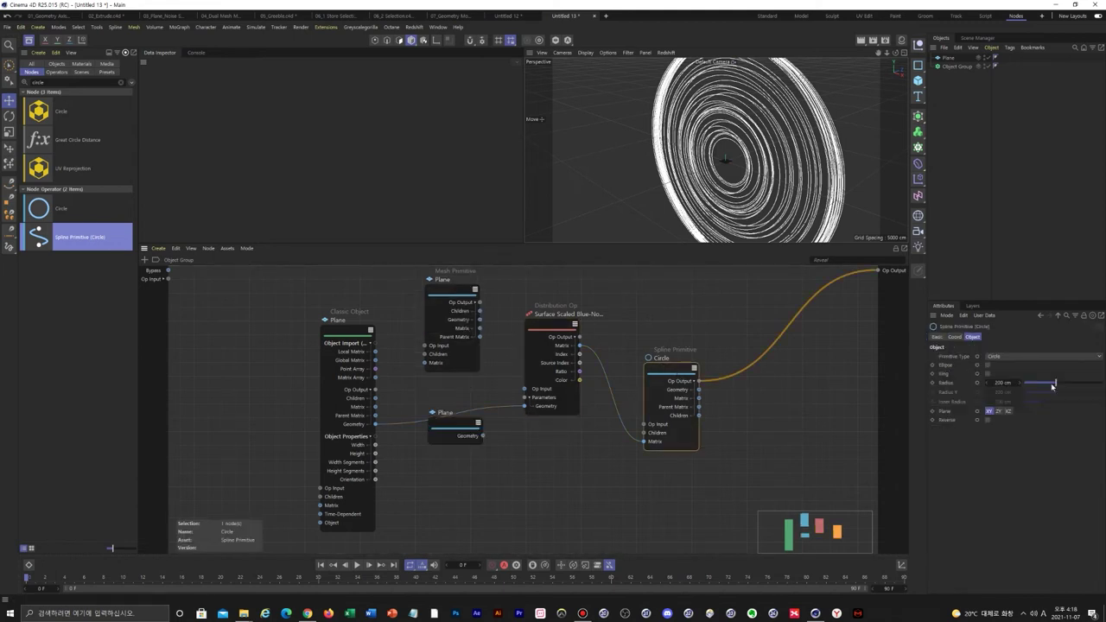
{"action": "left_click_drag", "start_coordinate": [1002, 382], "coordinate": [1002, 382]}
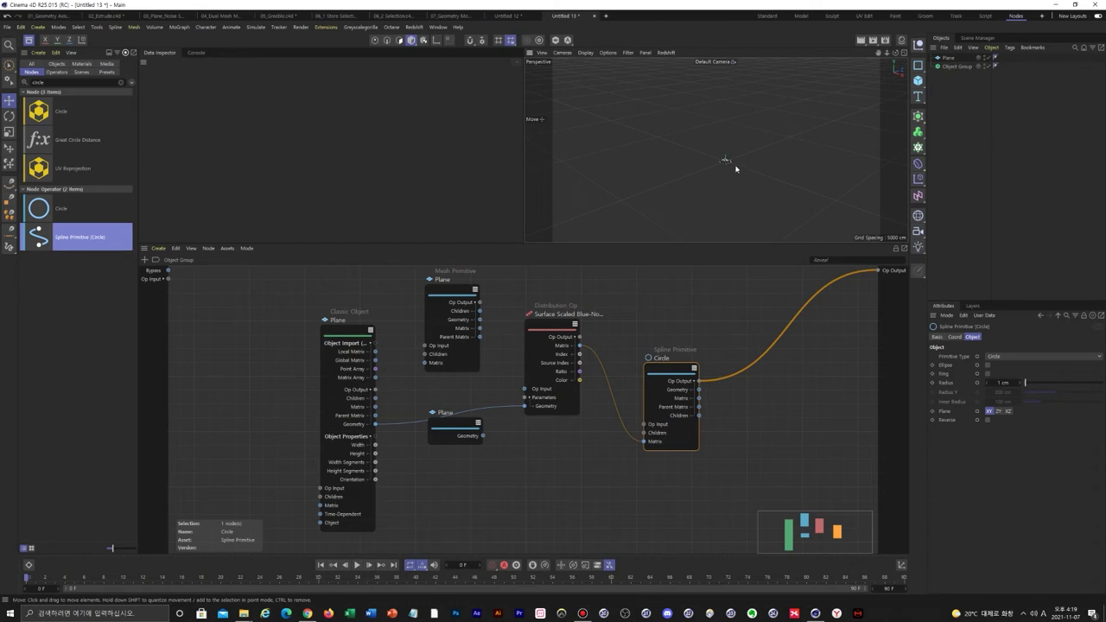
{"action": "mouse_move", "coordinate": [754, 168]}
{"action": "right_mouse_down", "text": "alt"}
{"action": "mouse_move", "coordinate": [879, 171]}
{"action": "mouse_move", "coordinate": [775, 207]}
{"action": "right_mouse_up", "text": "alt"}
{"action": "mouse_move", "coordinate": [775, 207]}
{"action": "left_mouse_down", "text": "alt"}
{"action": "mouse_move", "coordinate": [715, 149]}
{"action": "mouse_move", "coordinate": [775, 175]}
{"action": "left_mouse_up", "text": "alt"}
{"action": "middle_click_drag", "start_coordinate": [774, 176], "coordinate": [709, 167], "text": "alt"}
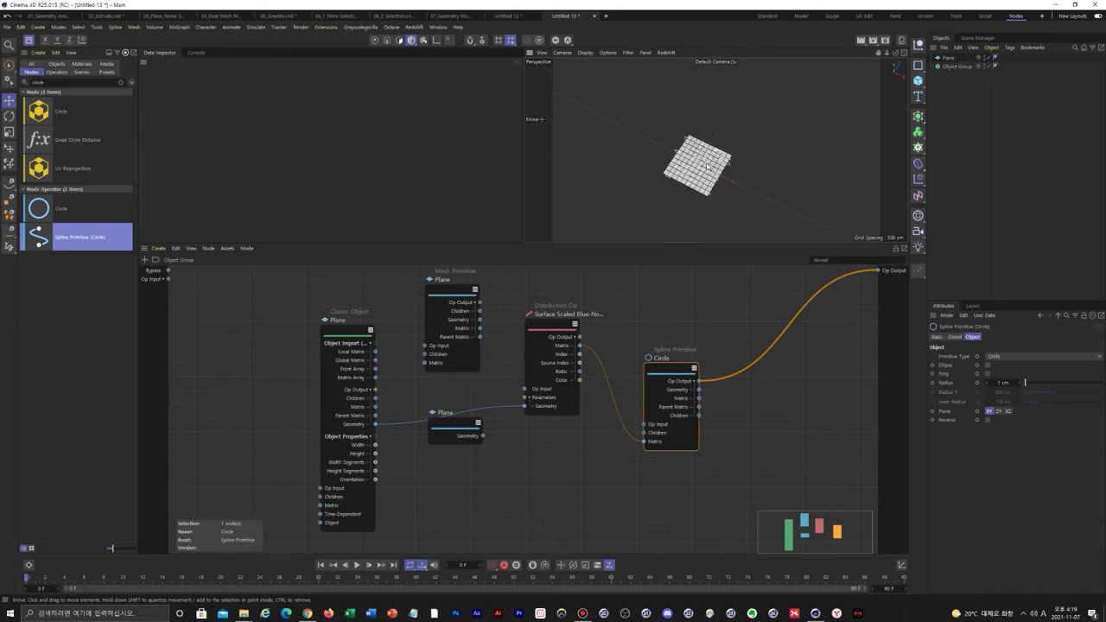
{"action": "right_click_drag", "start_coordinate": [678, 179], "coordinate": [729, 173], "text": "alt"}
{"action": "left_click_drag", "start_coordinate": [729, 172], "coordinate": [783, 162], "text": "alt"}
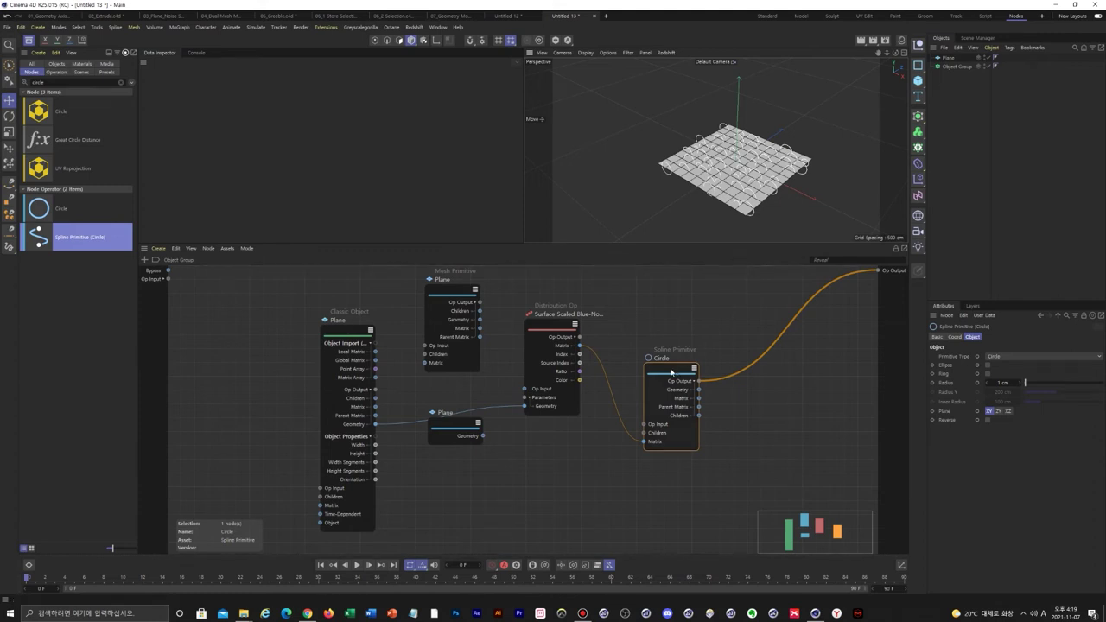
Connect the Mesh Primitive Plane's Geometry output to the Distribution Op's Geometry input, and compare its dimensions with the scene Plane object's.
{"action": "scroll", "coordinate": [763, 177], "scroll_direction": "up", "scroll_amount": 3}
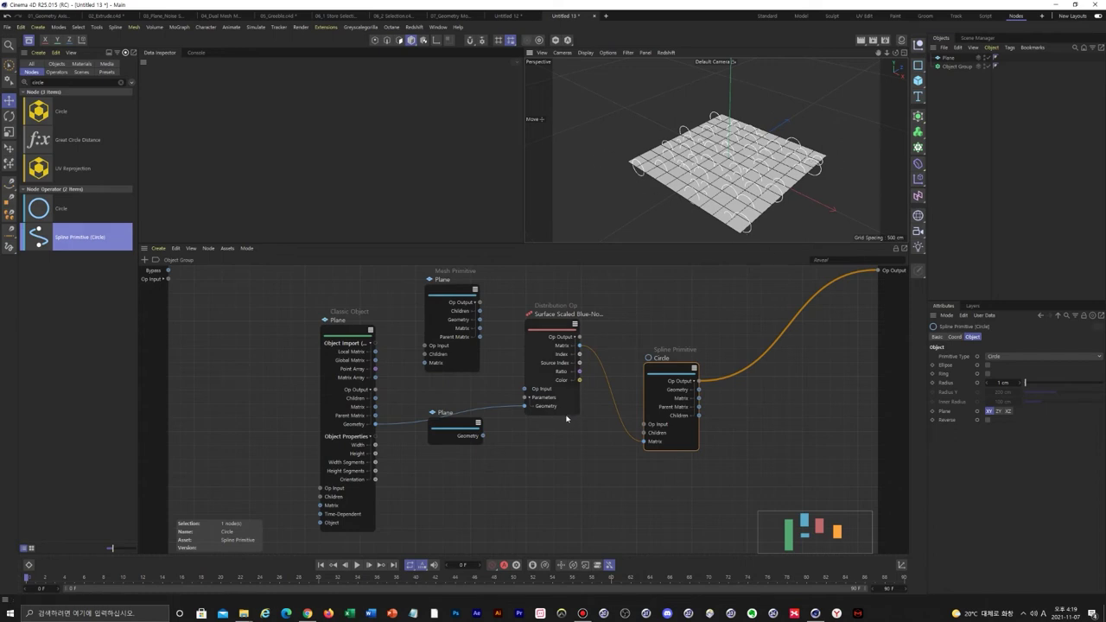
{"action": "left_click_drag", "start_coordinate": [524, 406], "coordinate": [479, 320]}
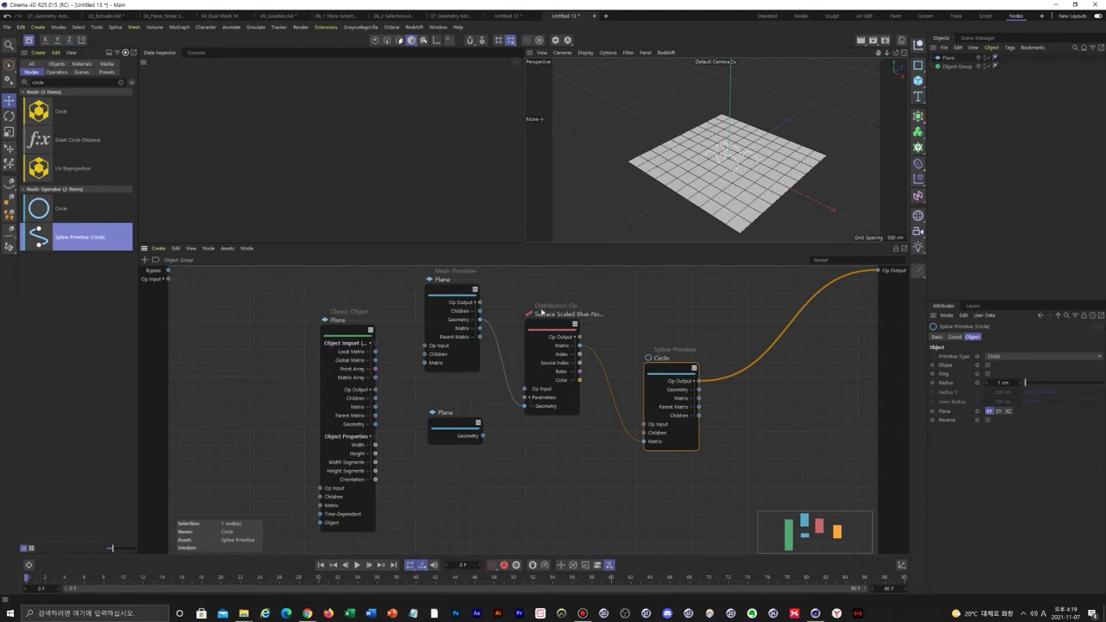
{"action": "left_click", "coordinate": [452, 291]}
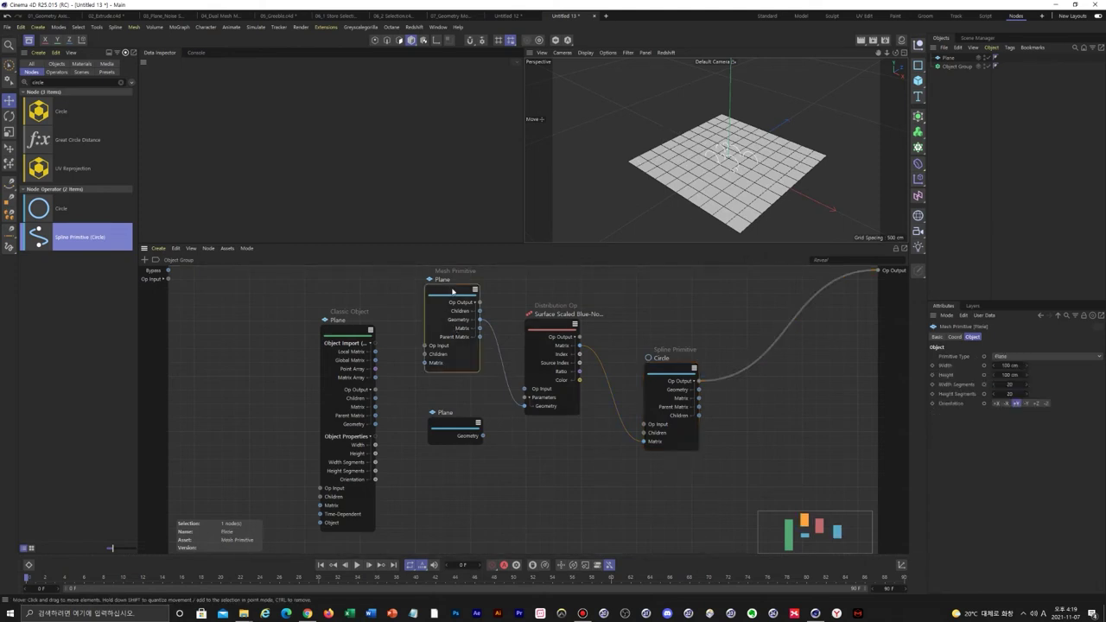
{"action": "left_click", "coordinate": [345, 334]}
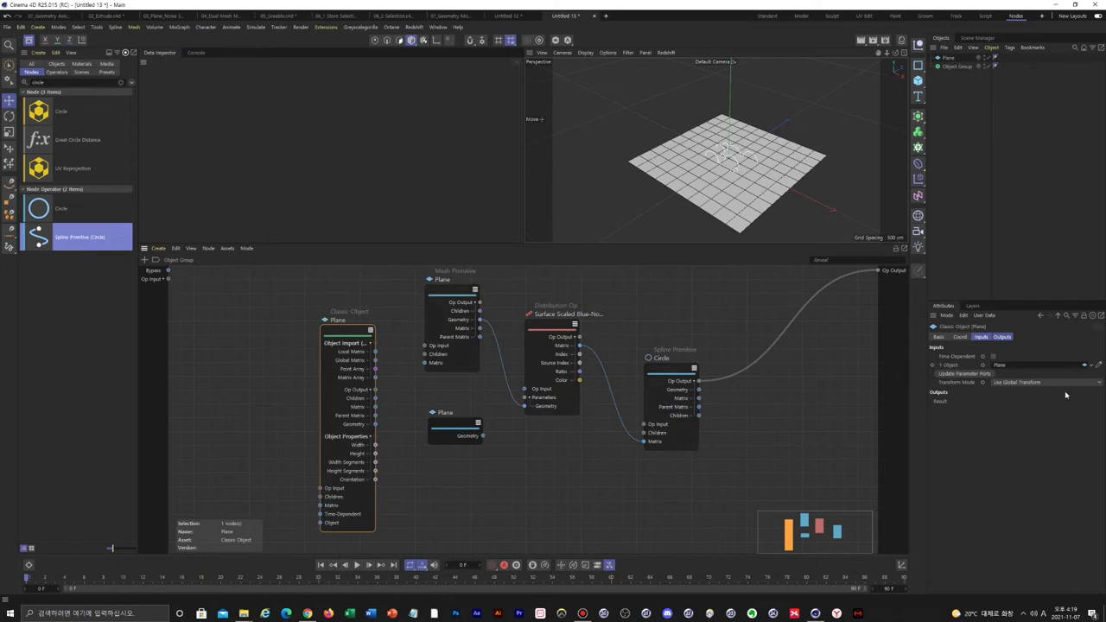
{"action": "left_click", "coordinate": [949, 57]}
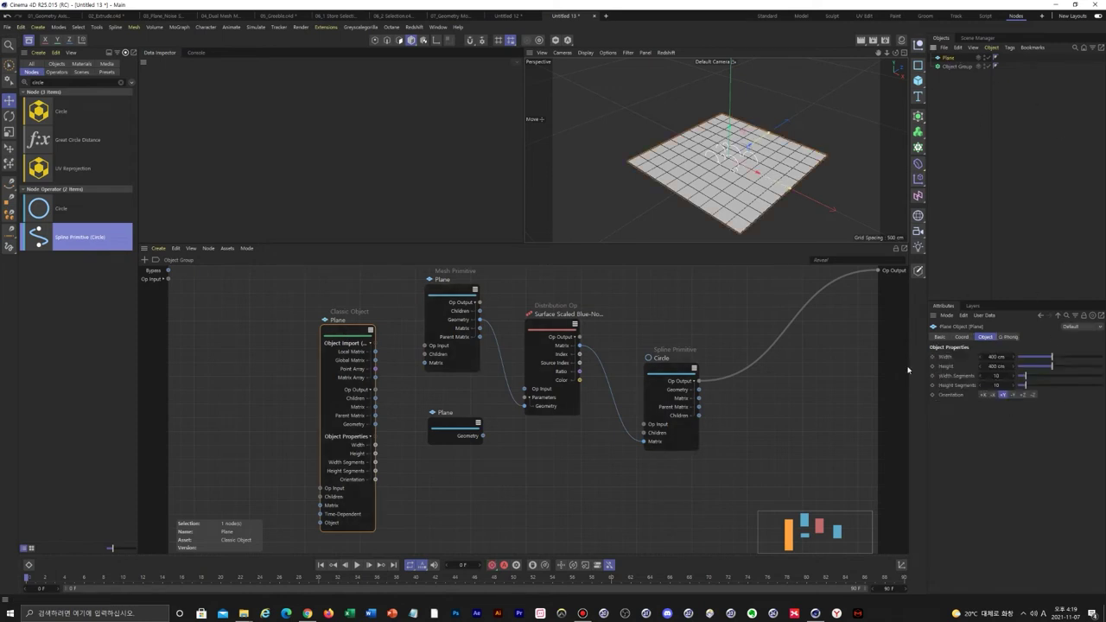
Set the Mesh Primitive Plane node's Width and Height to 400 cm.
{"action": "left_click", "coordinate": [457, 296]}
{"action": "double_click", "coordinate": [1015, 366]}
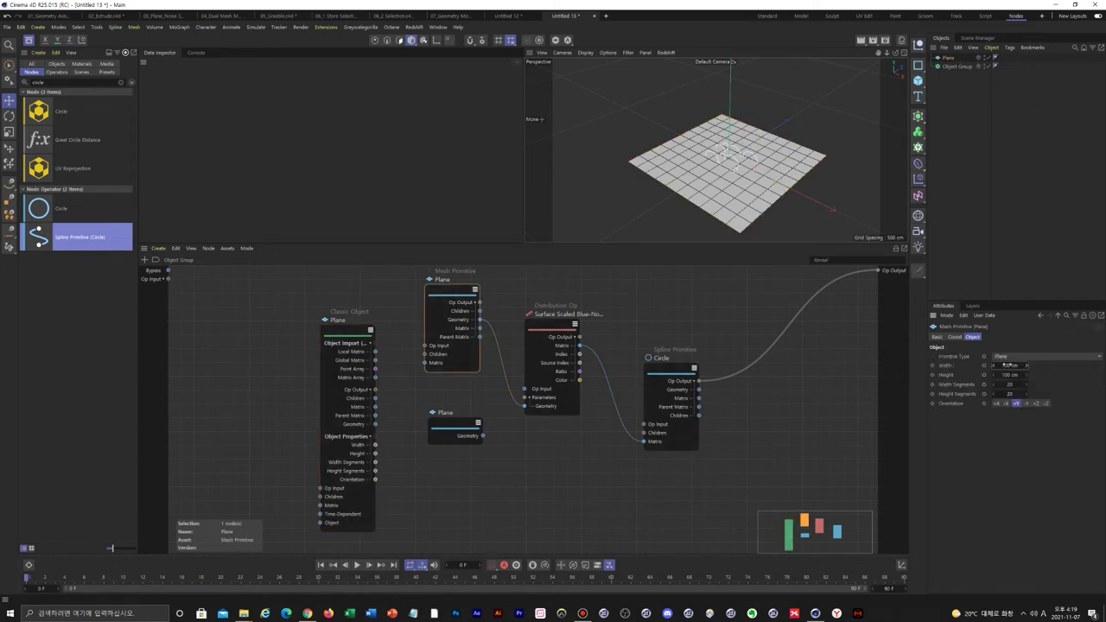
{"action": "type", "text": "400"}
{"action": "key", "text": "Tab"}
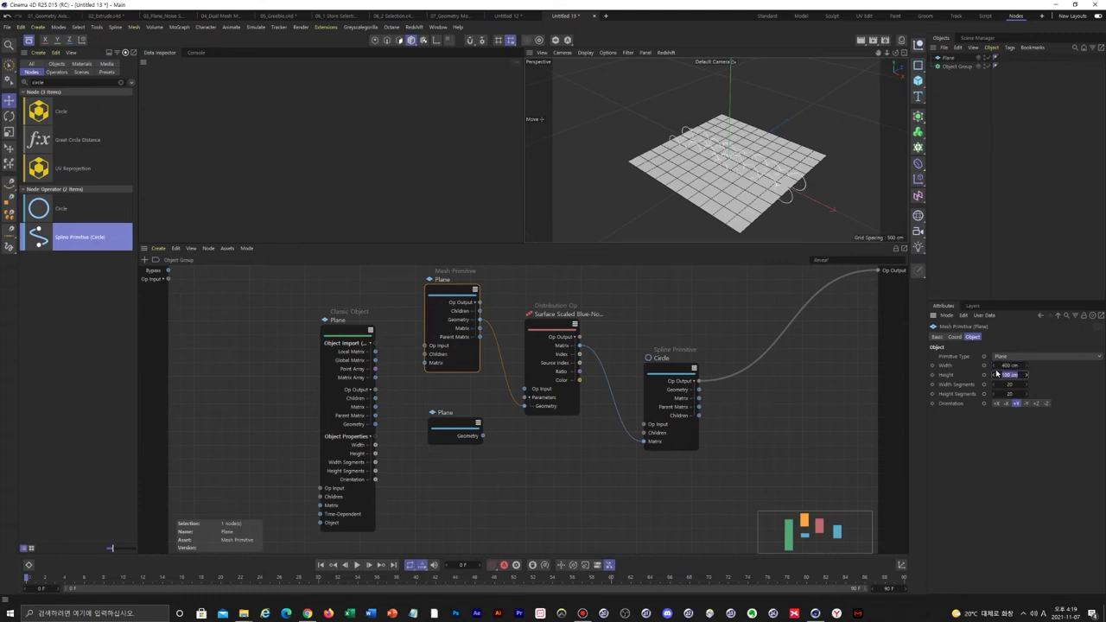
{"action": "type", "text": "400"}
{"action": "key", "text": "Return"}
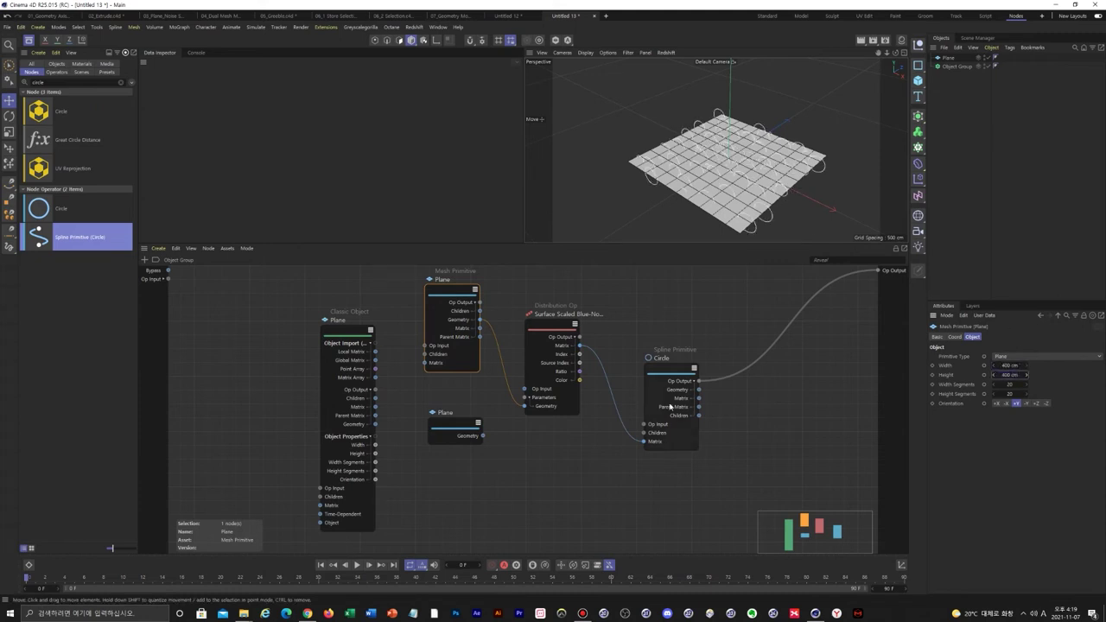
{"action": "left_click_drag", "start_coordinate": [429, 318], "coordinate": [428, 321]}
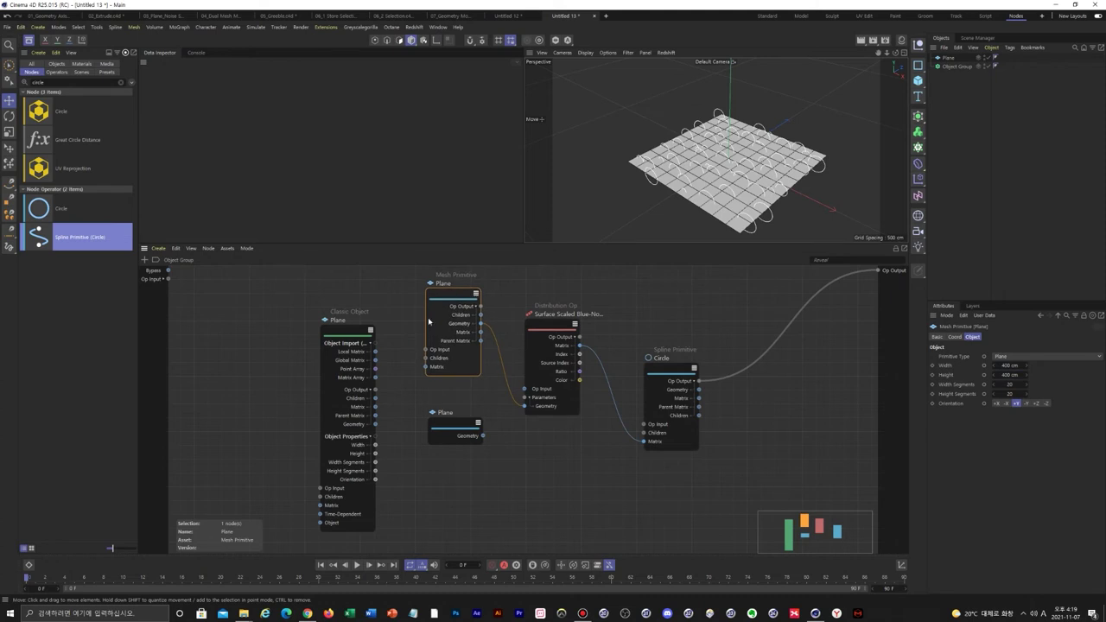
Connect the standalone Plane node's Geometry output to the Distribution Op's Geometry input, and set that node's Width and Height to 400 cm.
{"action": "left_click_drag", "start_coordinate": [459, 429], "coordinate": [524, 407]}
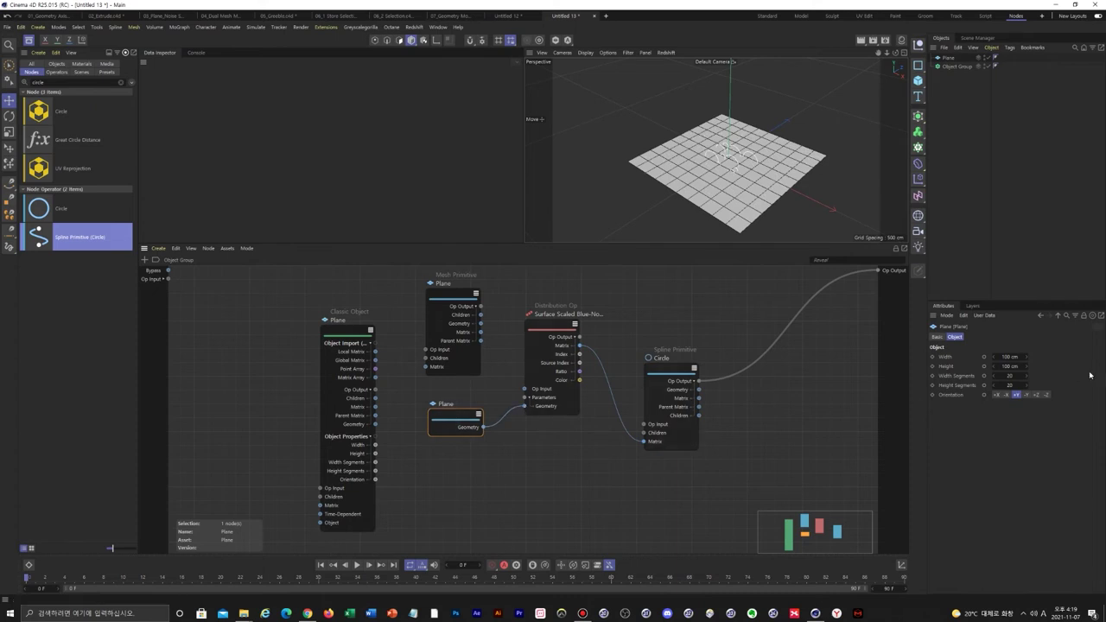
{"action": "key", "text": "Tab"}
{"action": "type", "text": "400"}
{"action": "key", "text": "Return"}
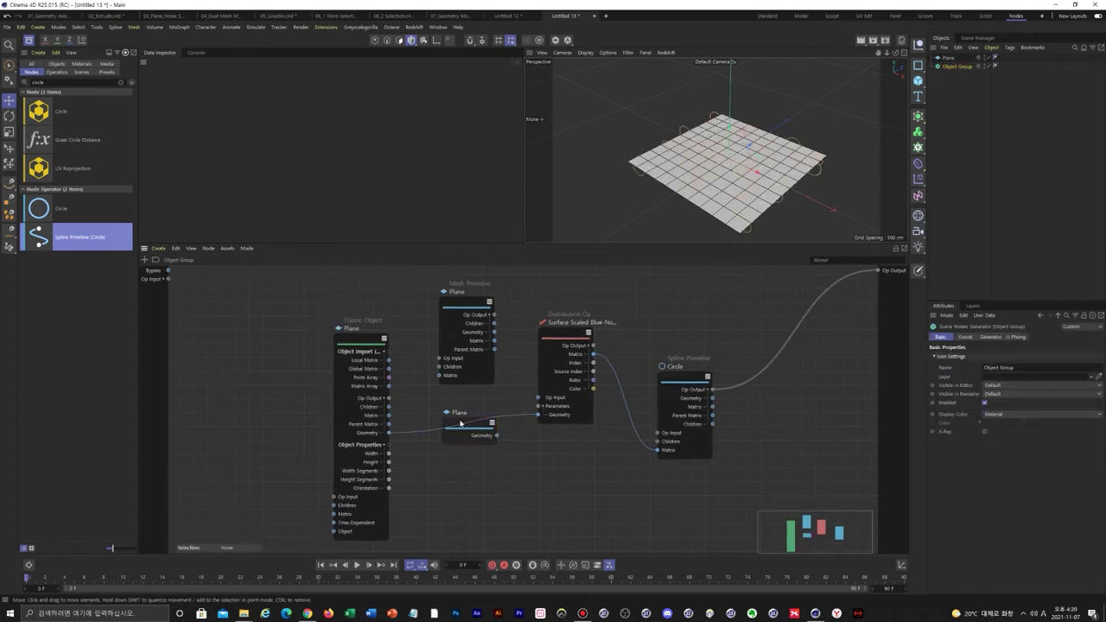
Place the standalone Plane node above and the Mesh Primitive Plane node below the Classic Object's Geometry connection.
{"action": "left_click_drag", "start_coordinate": [462, 422], "coordinate": [462, 395]}
{"action": "left_click", "coordinate": [467, 304]}
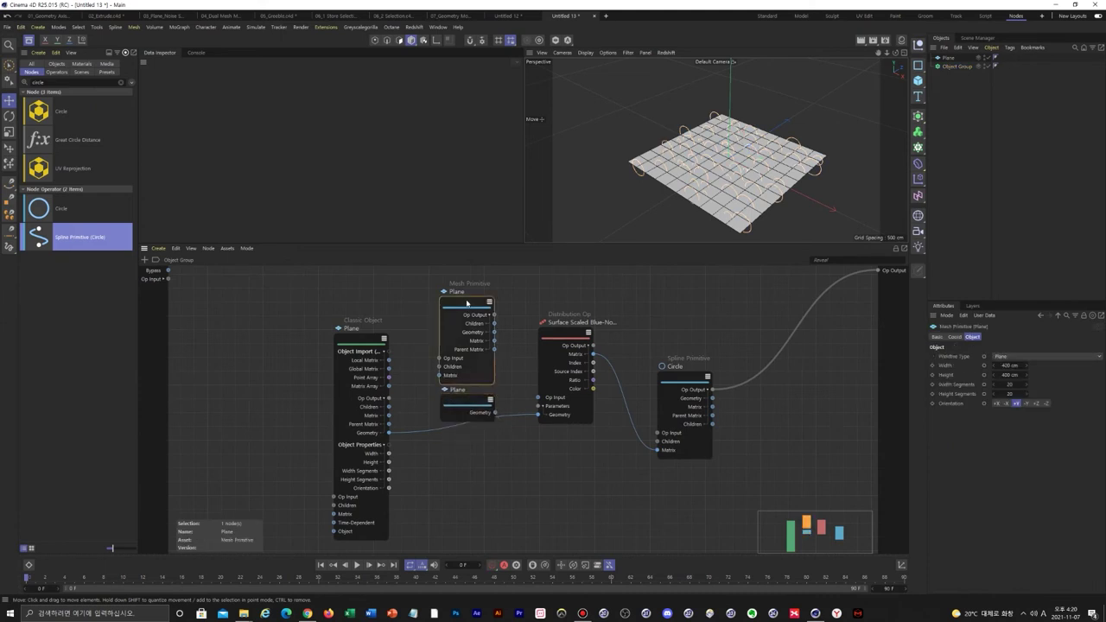
{"action": "left_click_drag", "start_coordinate": [466, 304], "coordinate": [469, 440]}
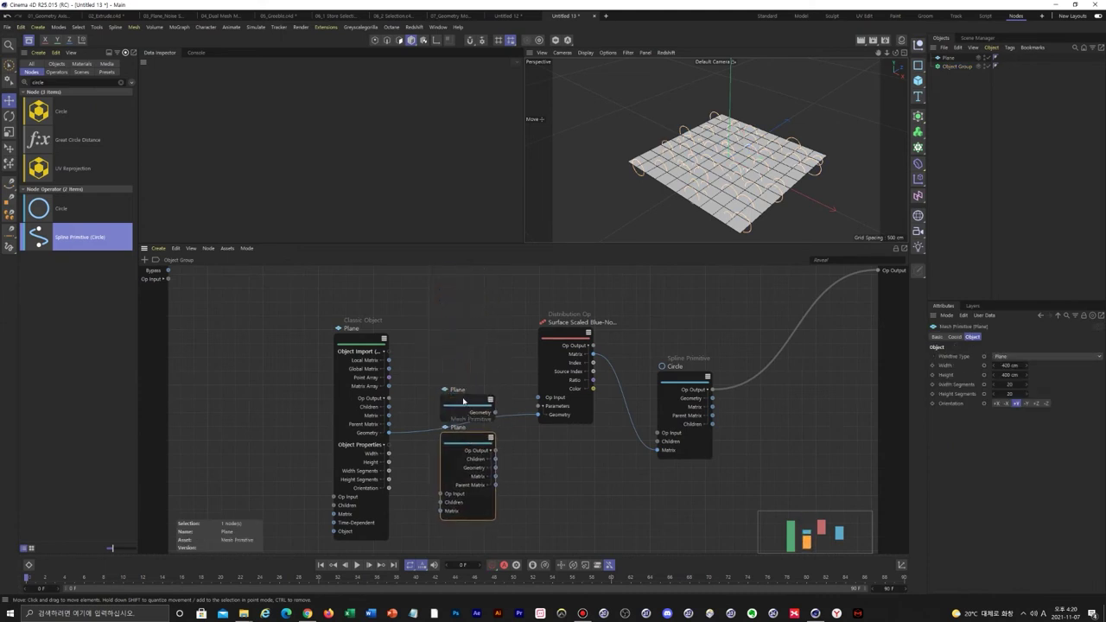
{"action": "left_click_drag", "start_coordinate": [464, 402], "coordinate": [461, 356]}
{"action": "left_click_drag", "start_coordinate": [466, 442], "coordinate": [471, 442]}
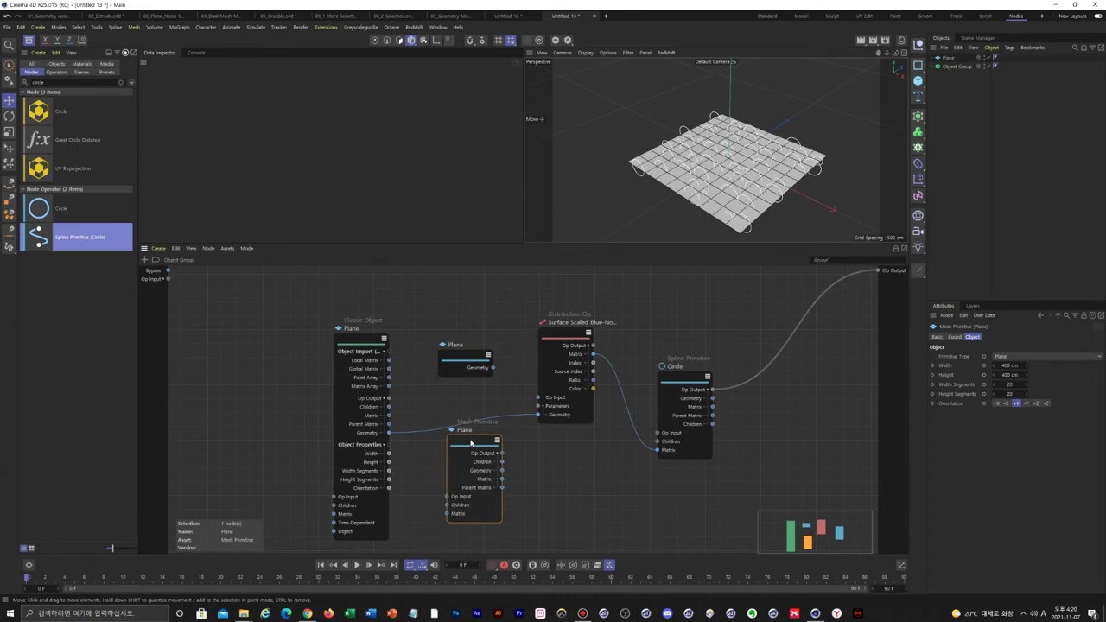
Widen the scene Plane object to about 600 cm and update the parameter ports of the Classic Object node that references it.
{"action": "left_click", "coordinate": [948, 57]}
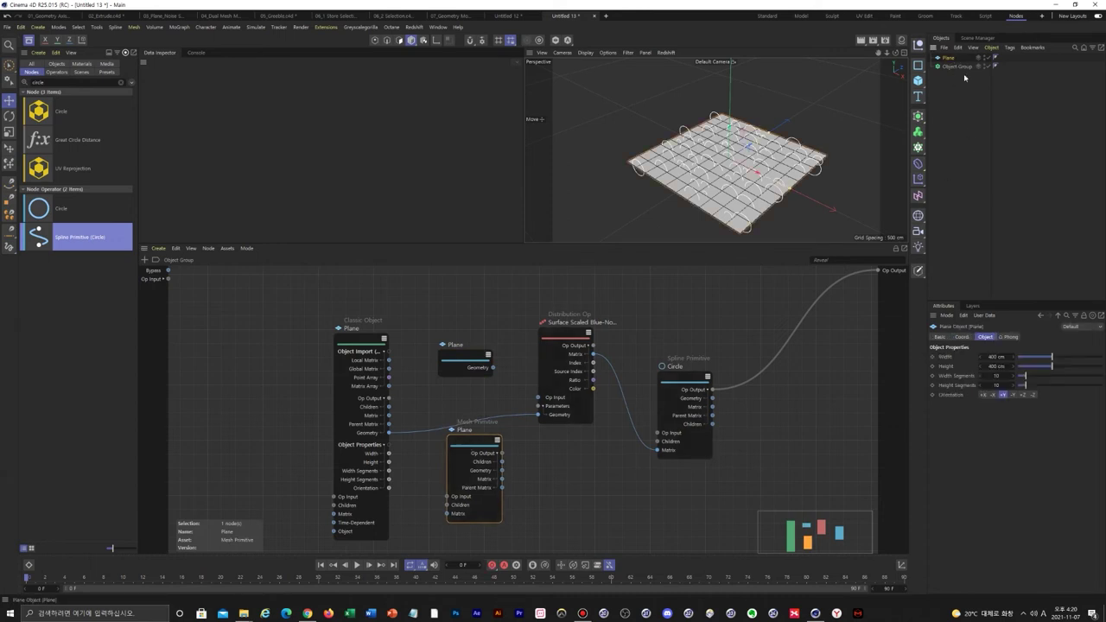
{"action": "left_click_drag", "start_coordinate": [1055, 356], "coordinate": [1071, 357]}
{"action": "left_click", "coordinate": [385, 386]}
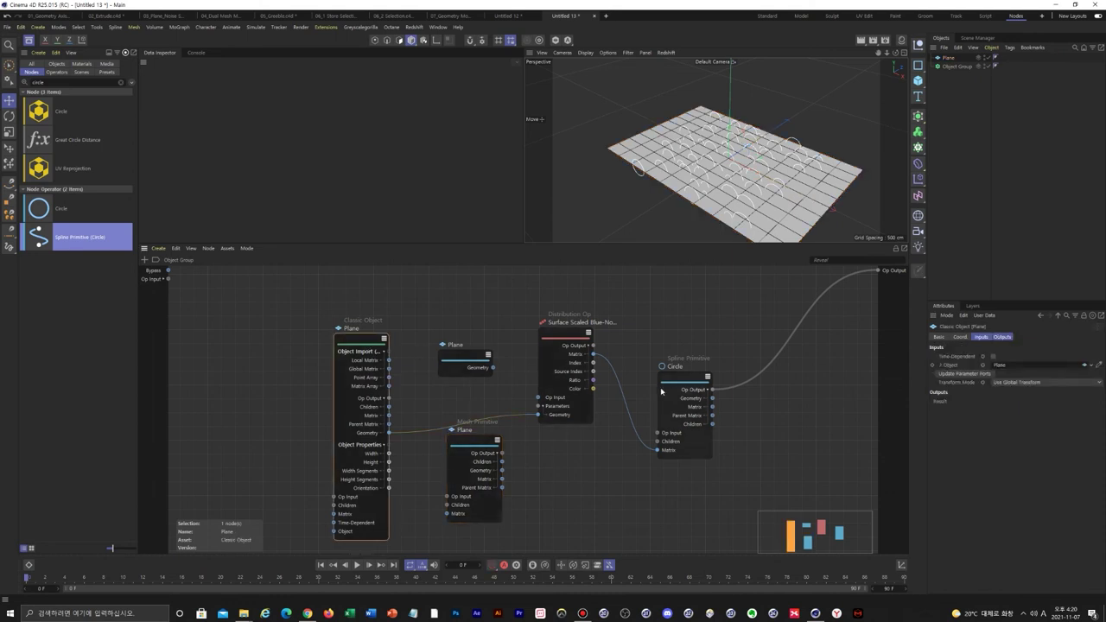
{"action": "left_click", "coordinate": [980, 375]}
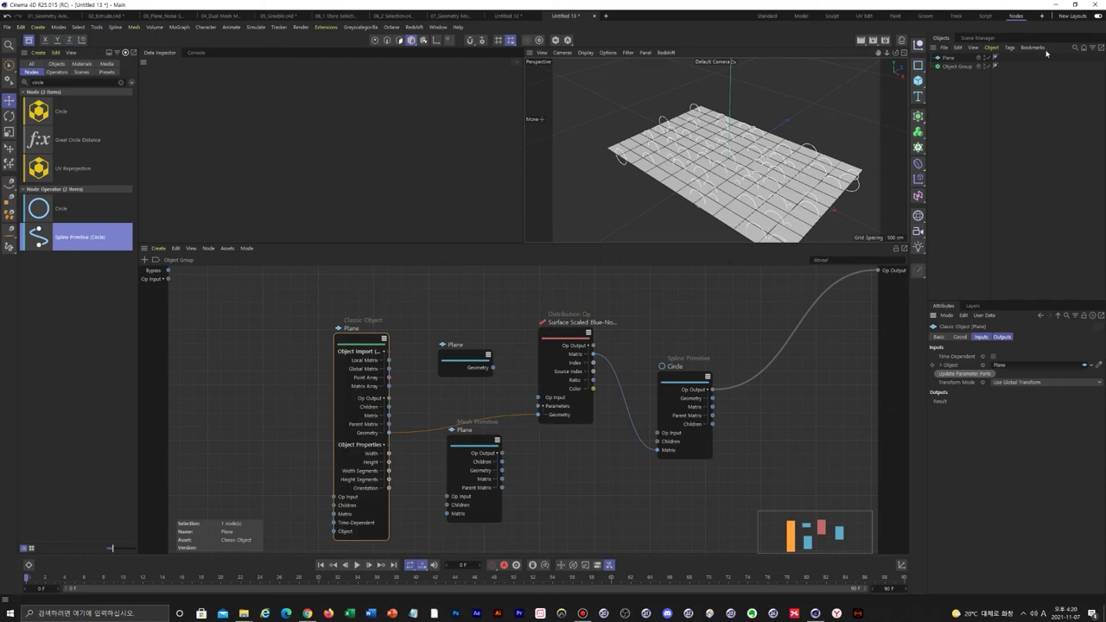
{"action": "left_click", "coordinate": [949, 57]}
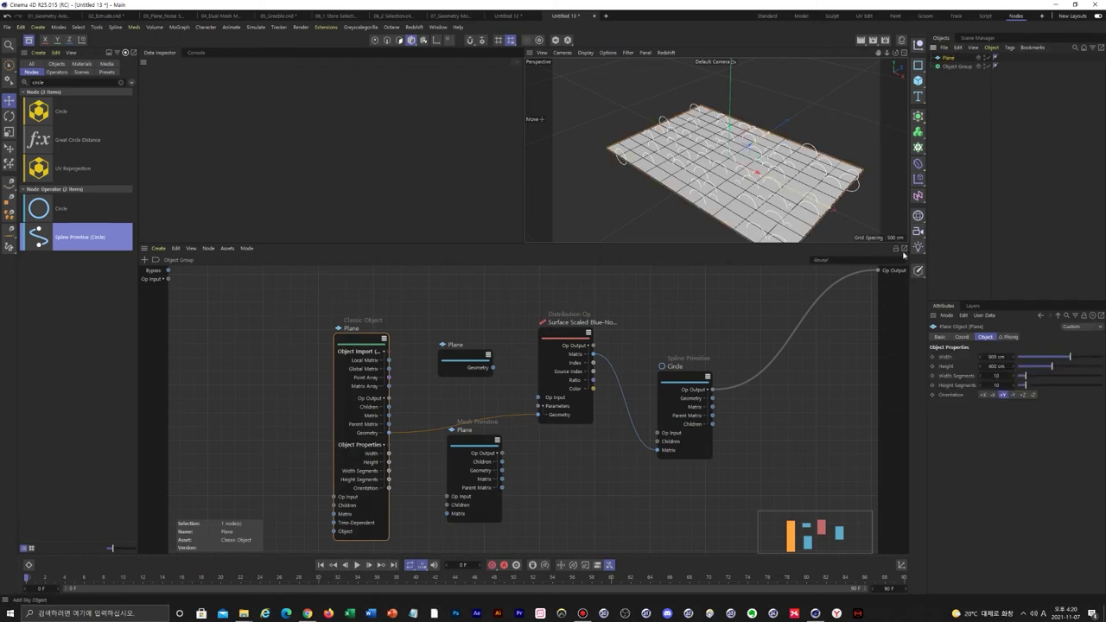
Delete the Mesh Primitive Plane and standalone Plane nodes, and move the Classic Object node closer to the Distribution Op.
{"action": "left_click", "coordinate": [500, 439]}
{"action": "key", "text": "Delete"}
{"action": "left_click", "coordinate": [461, 355]}
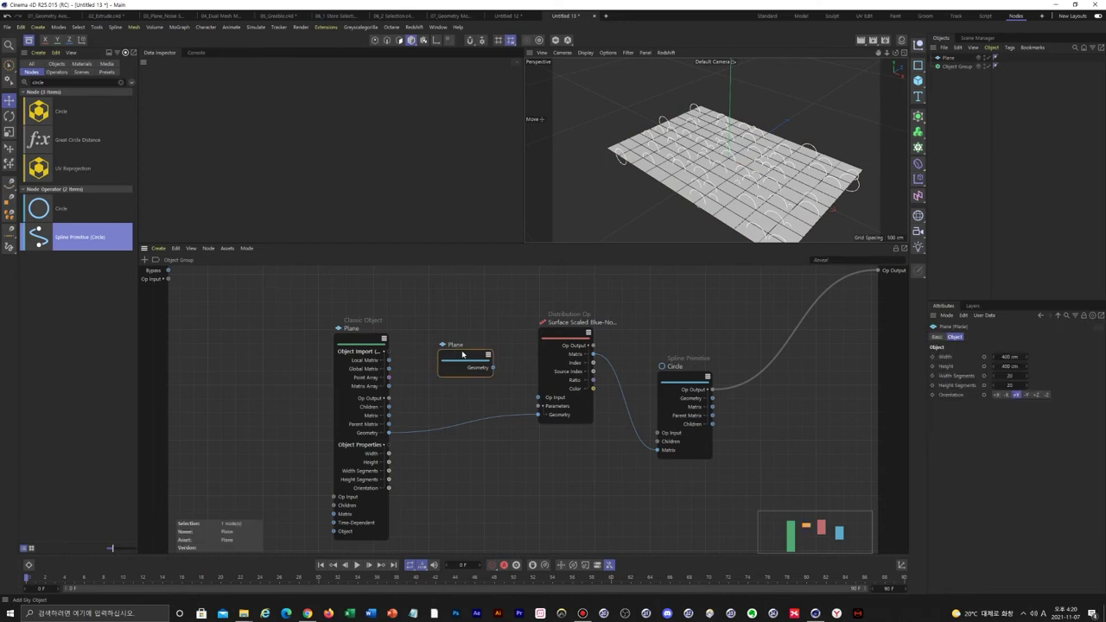
{"action": "key", "text": "Delete"}
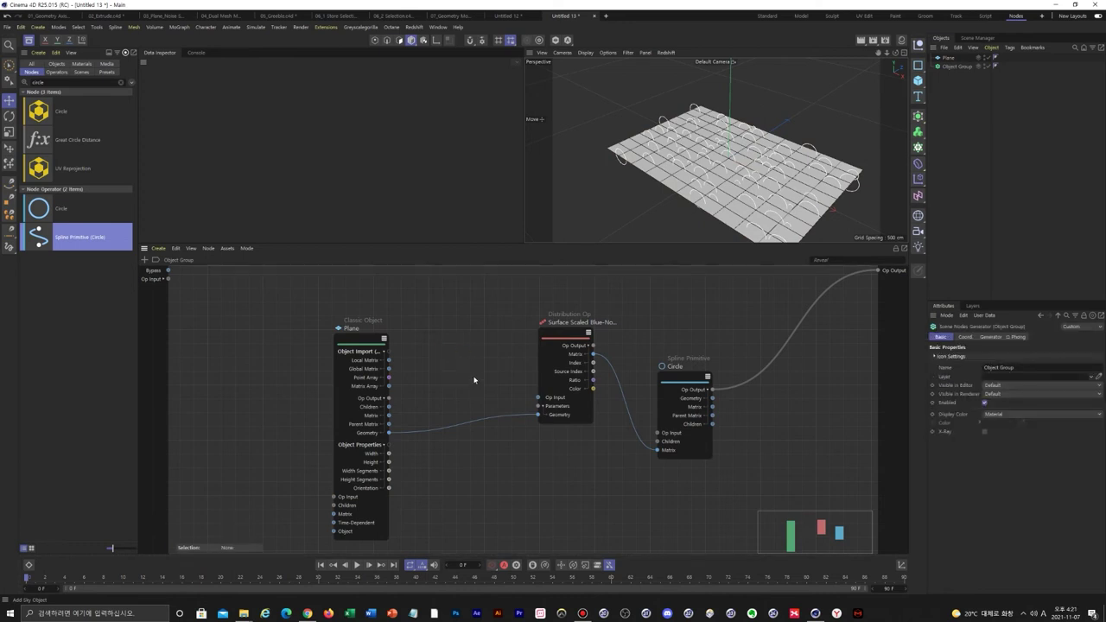
{"action": "left_click_drag", "start_coordinate": [377, 370], "coordinate": [439, 349]}
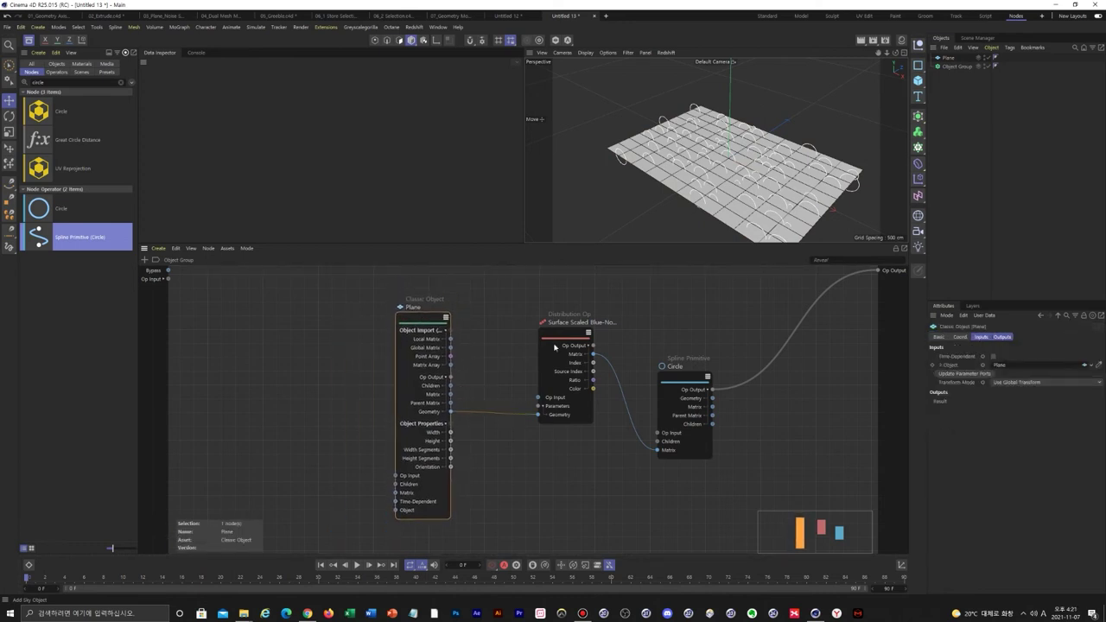
Set the Spline Primitive Circle's Plane orientation to XZ so the circles lie flat on the surface.
{"action": "left_click", "coordinate": [673, 372]}
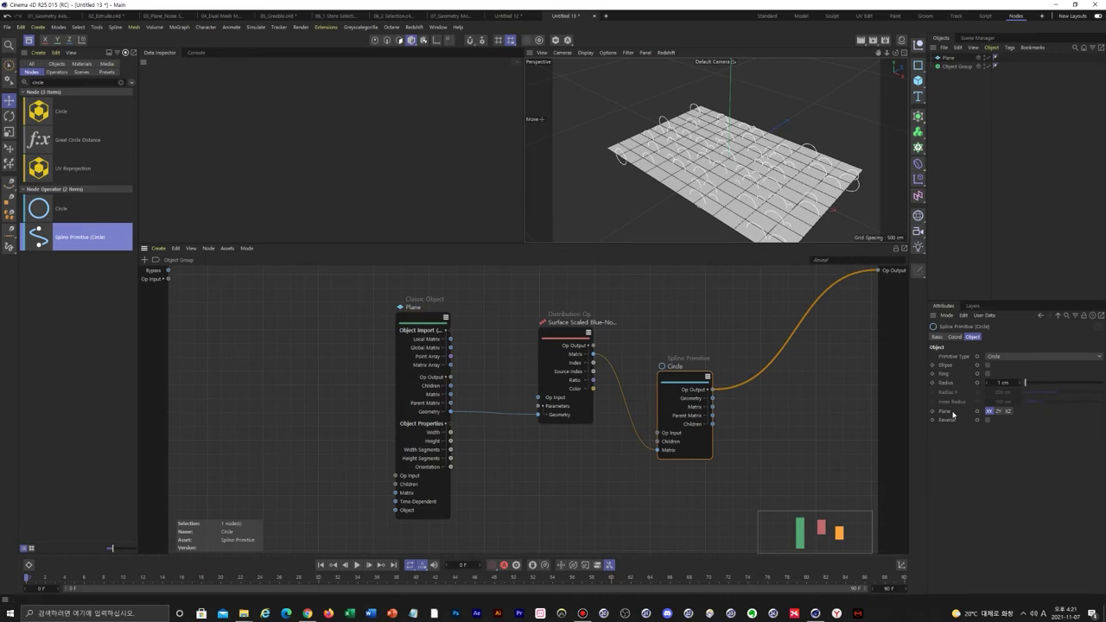
{"action": "left_click", "coordinate": [997, 411]}
{"action": "left_click", "coordinate": [1007, 411]}
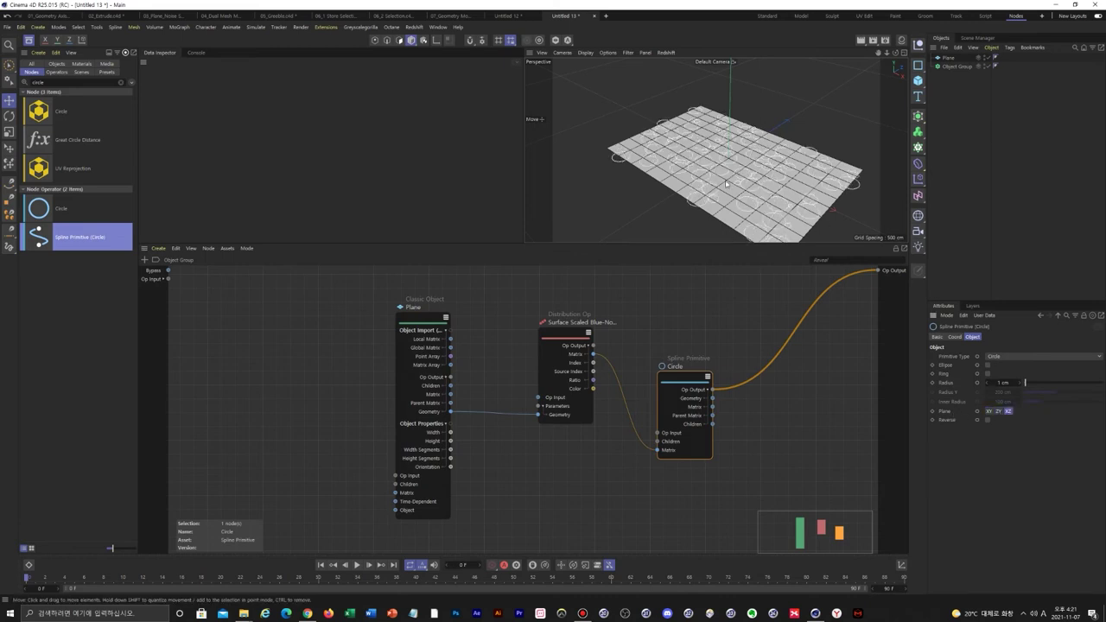
{"action": "left_click_drag", "start_coordinate": [737, 183], "coordinate": [754, 226], "text": "alt"}
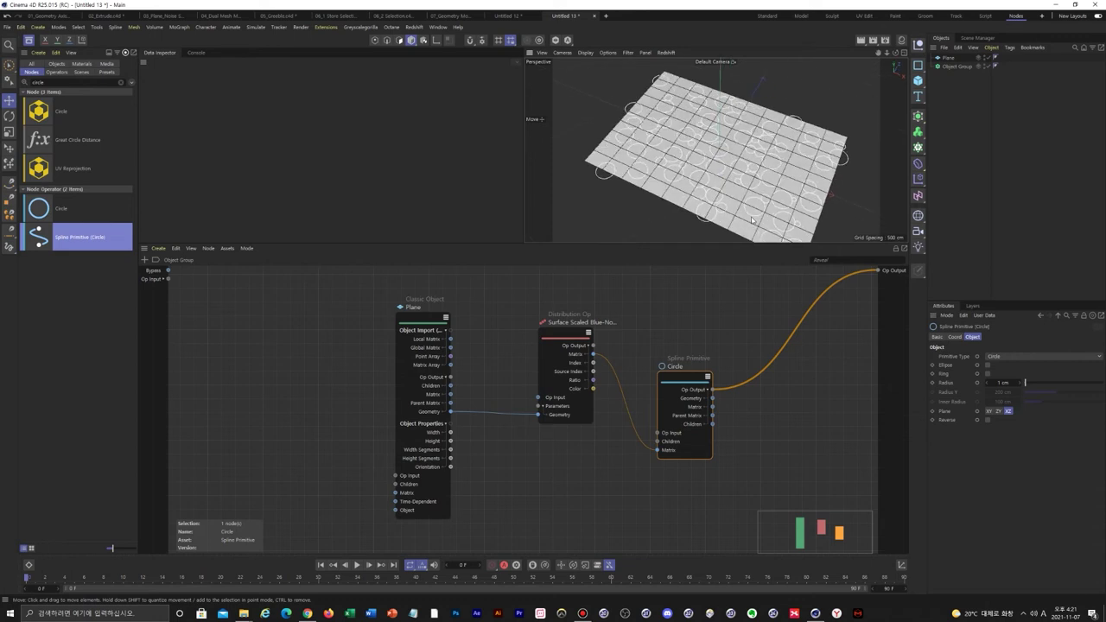
Set the Distribution Op's Maximum Size to about 61 cm and expose the parameter as a new input on the Object Group.
{"action": "left_click", "coordinate": [572, 331]}
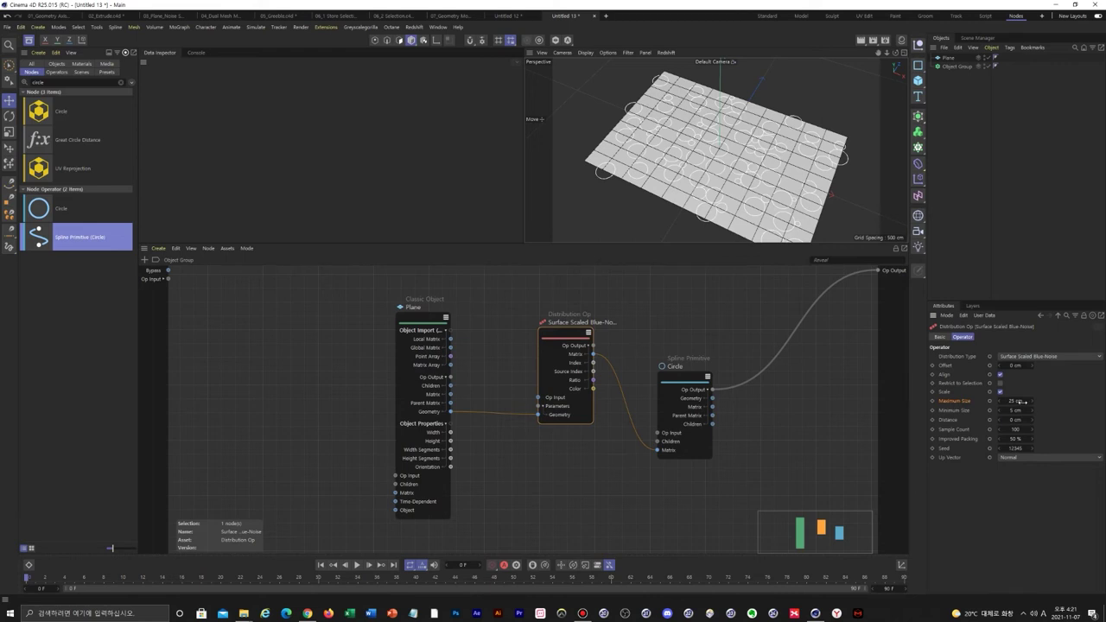
{"action": "left_click_drag", "start_coordinate": [1026, 405], "coordinate": [1043, 411]}
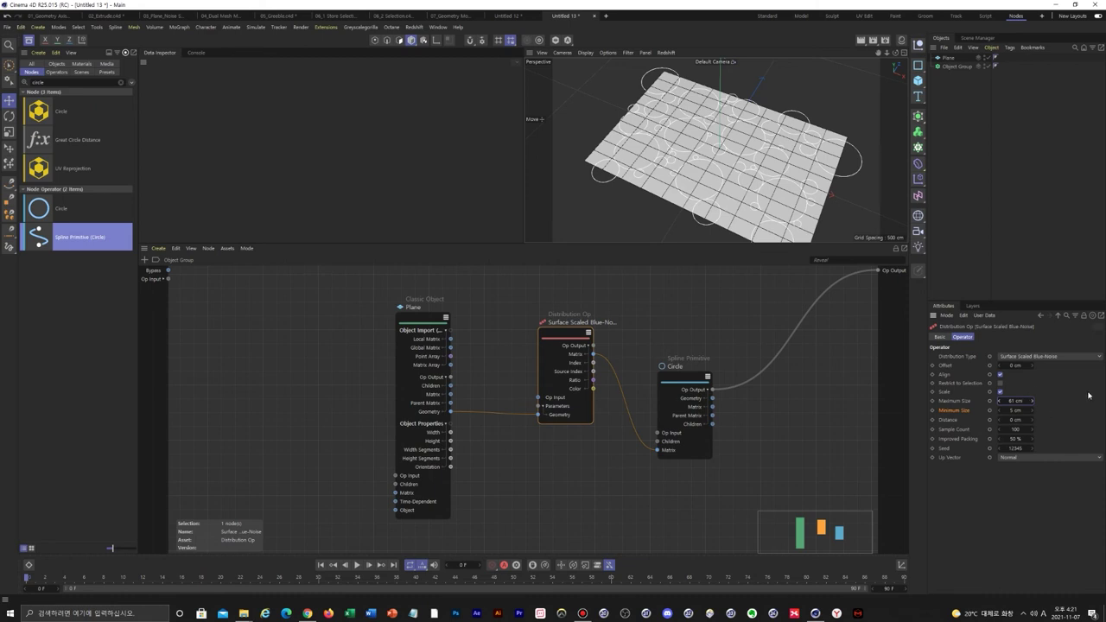
{"action": "right_click", "coordinate": [990, 402]}
{"action": "mouse_move", "coordinate": [1007, 424]}
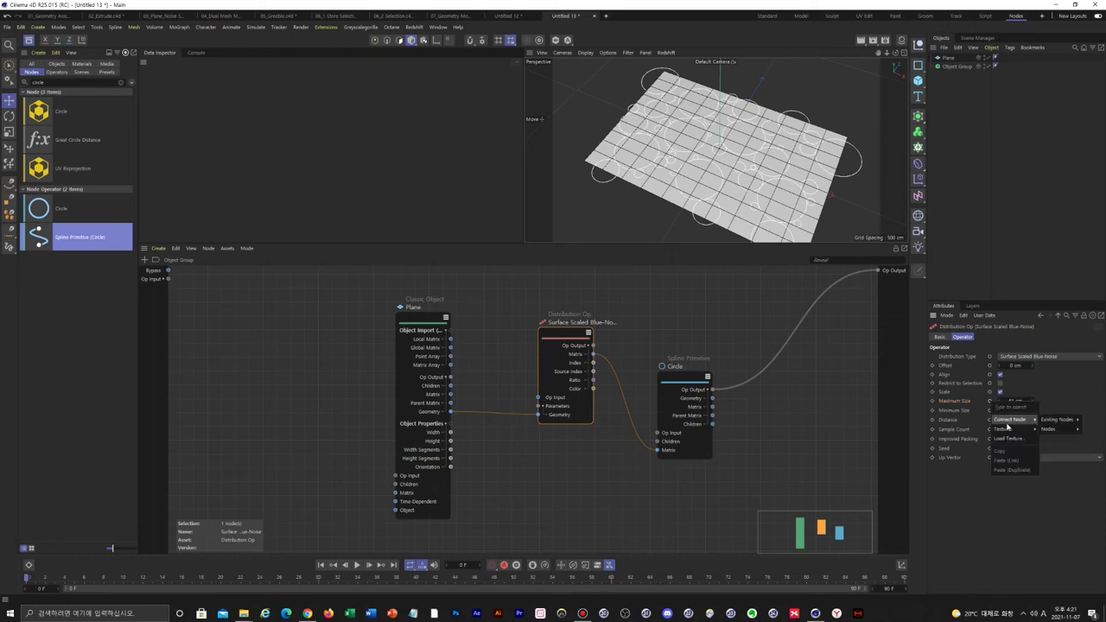
{"action": "mouse_move", "coordinate": [1070, 422]}
{"action": "mouse_move", "coordinate": [1100, 439]}
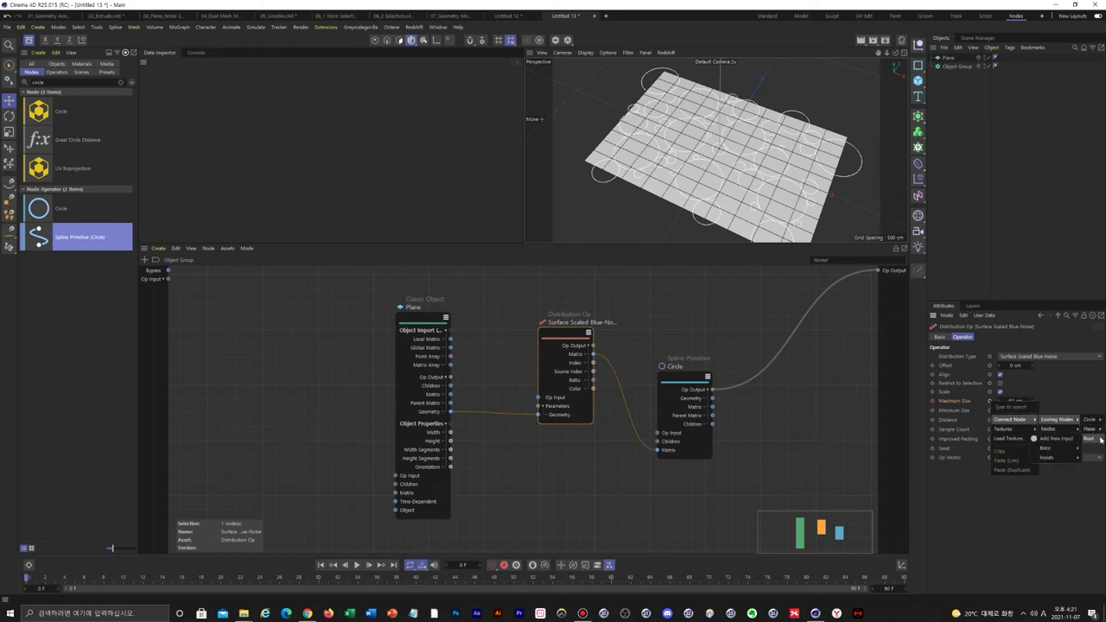
{"action": "left_click", "coordinate": [1058, 438]}
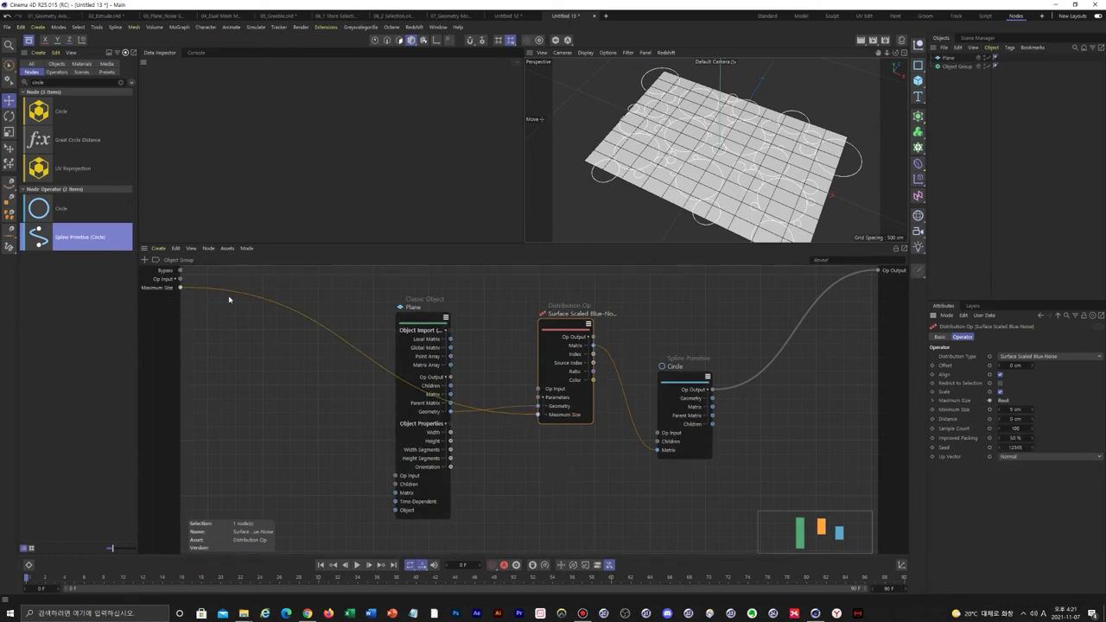
Set the Object Group's Maximum Size to 60 cm, and expose the Distribution Op's Minimum Size as a new group input.
{"action": "left_click", "coordinate": [961, 65]}
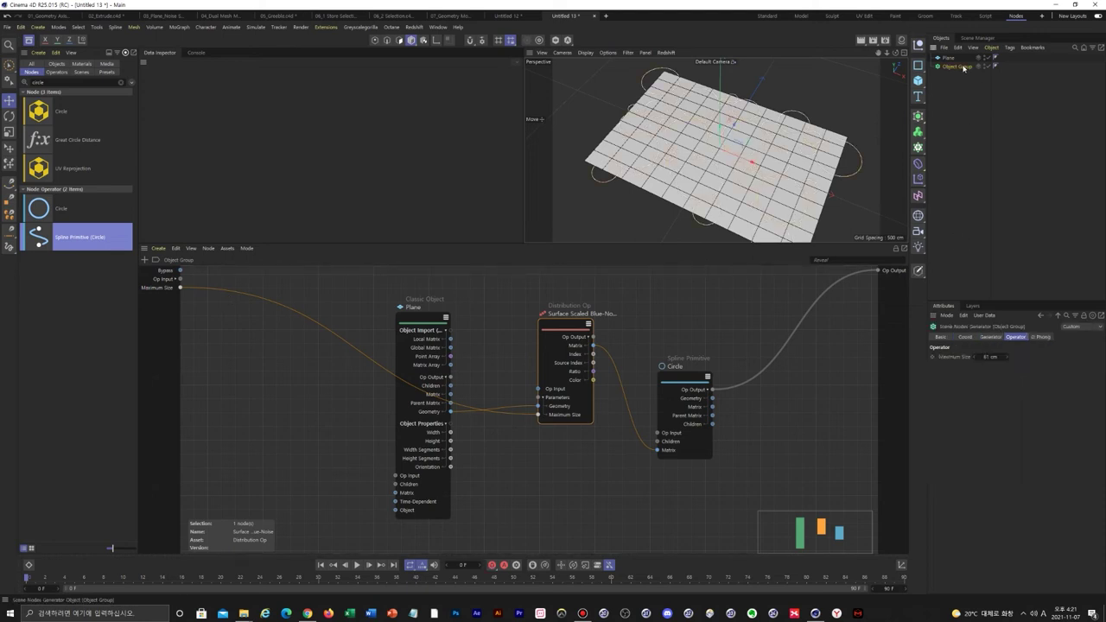
{"action": "left_click_drag", "start_coordinate": [988, 356], "coordinate": [989, 356]}
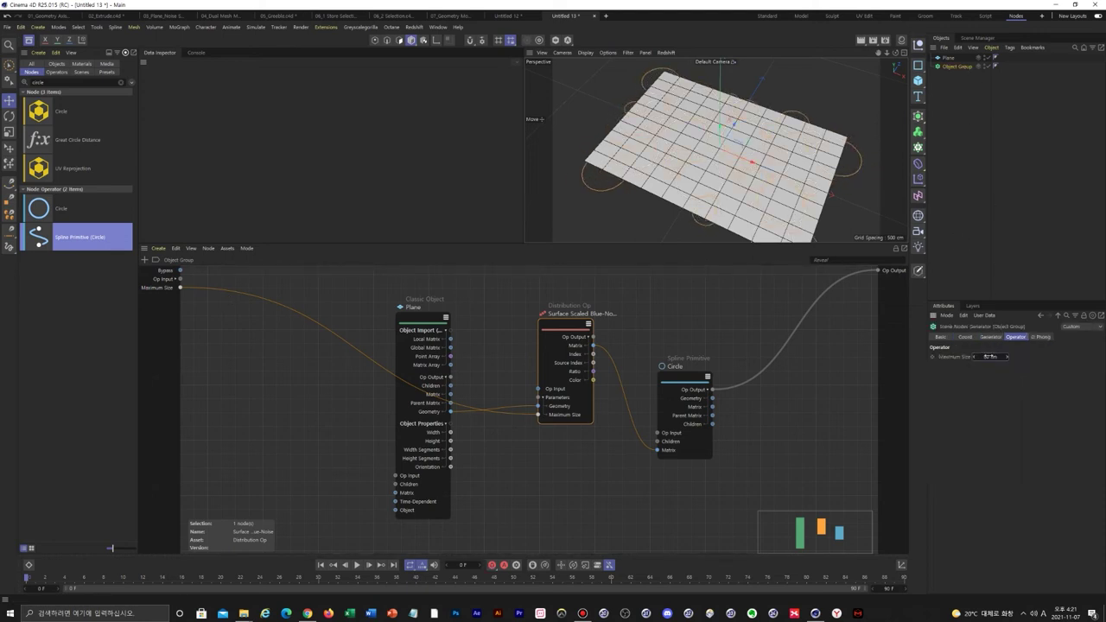
{"action": "left_click", "coordinate": [563, 328]}
{"action": "right_click", "coordinate": [989, 410]}
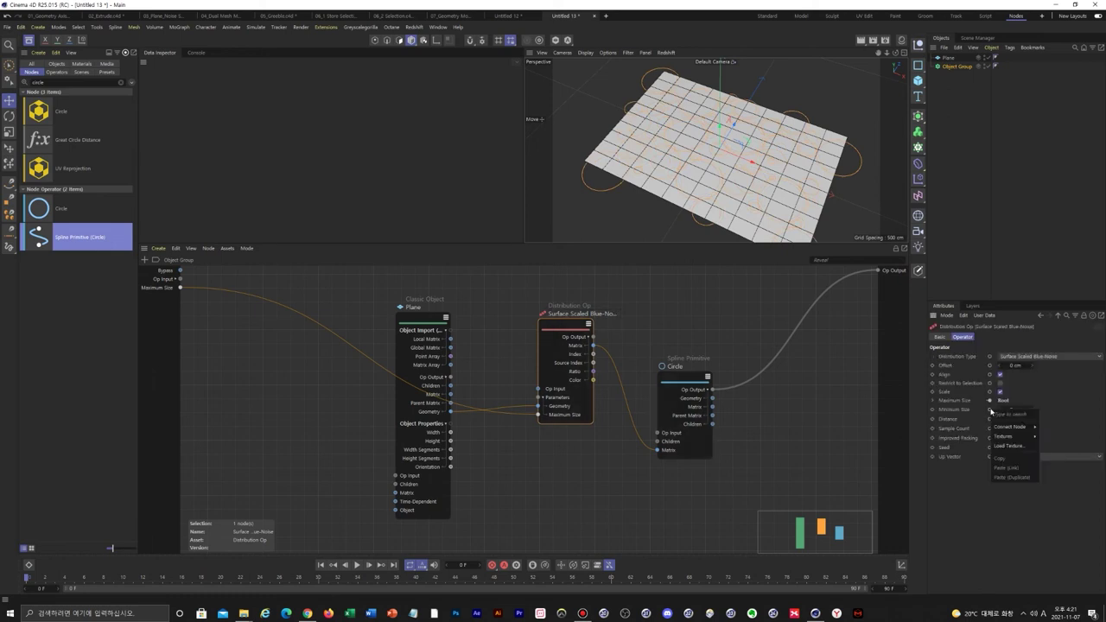
{"action": "mouse_move", "coordinate": [1025, 428]}
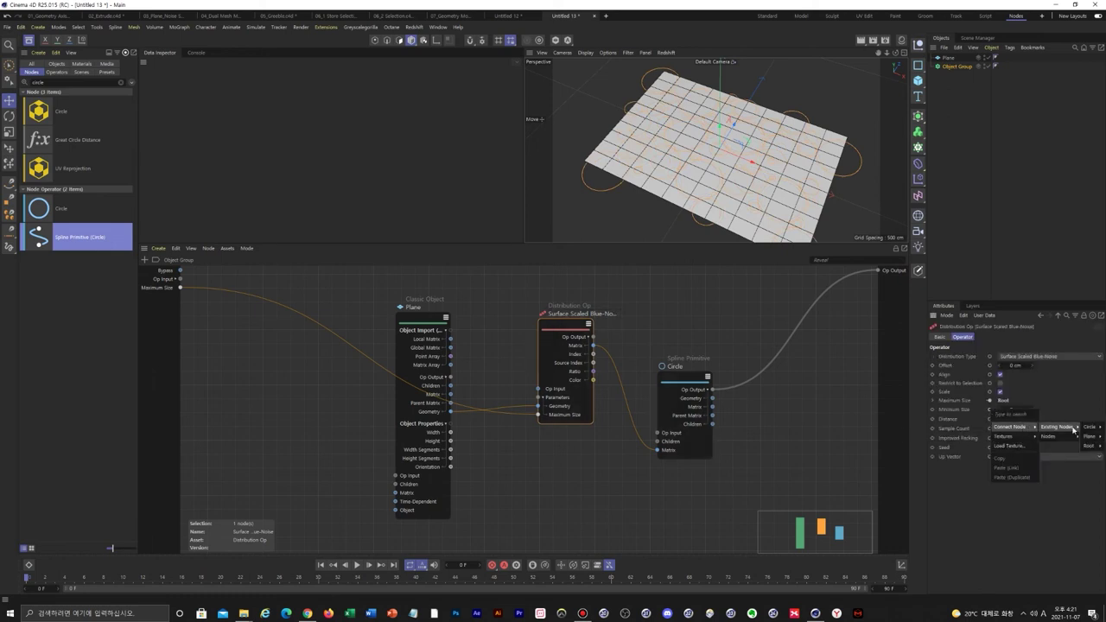
{"action": "left_click", "coordinate": [1063, 447]}
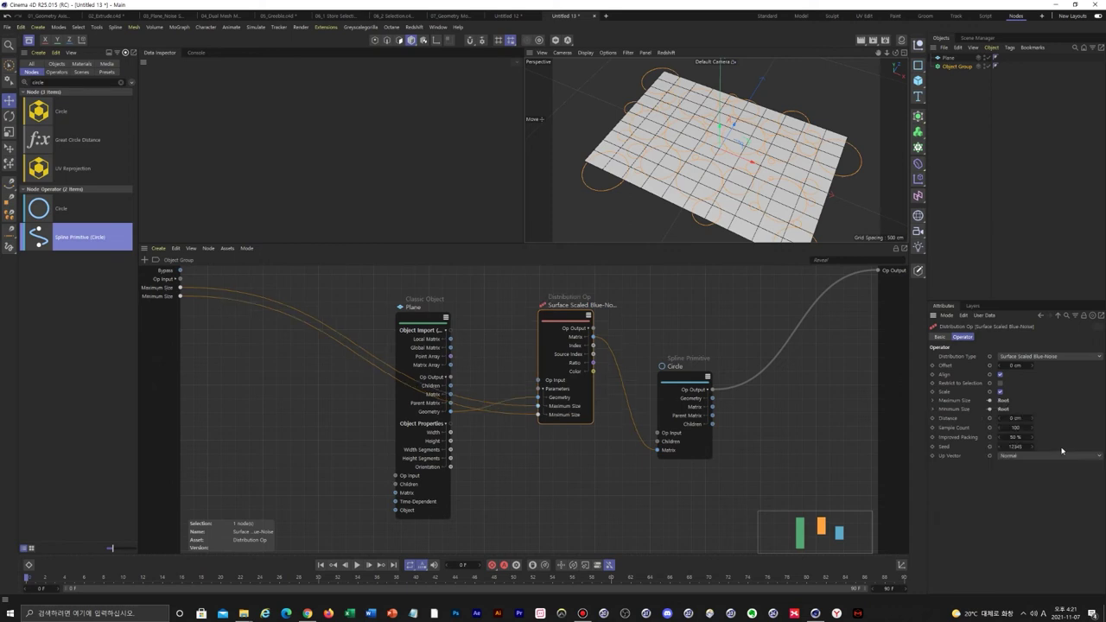
{"action": "left_click", "coordinate": [954, 67]}
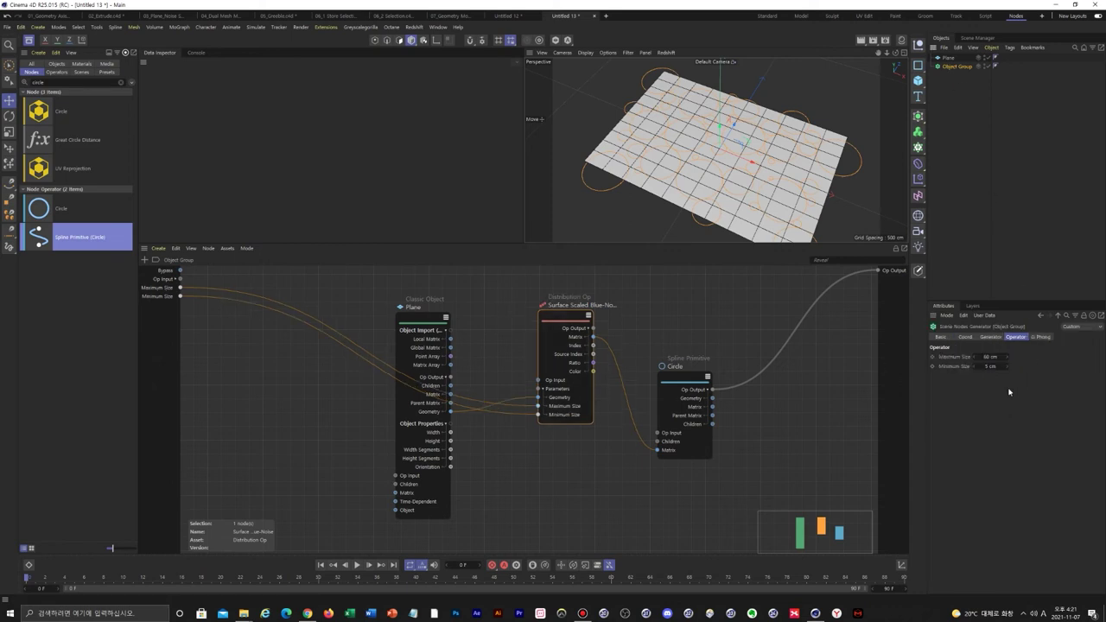
Raise the Object Group's Minimum Size slightly and hide the Plane object in the viewport.
{"action": "left_click_drag", "start_coordinate": [993, 366], "coordinate": [1000, 366]}
{"action": "left_click", "coordinate": [985, 58]}
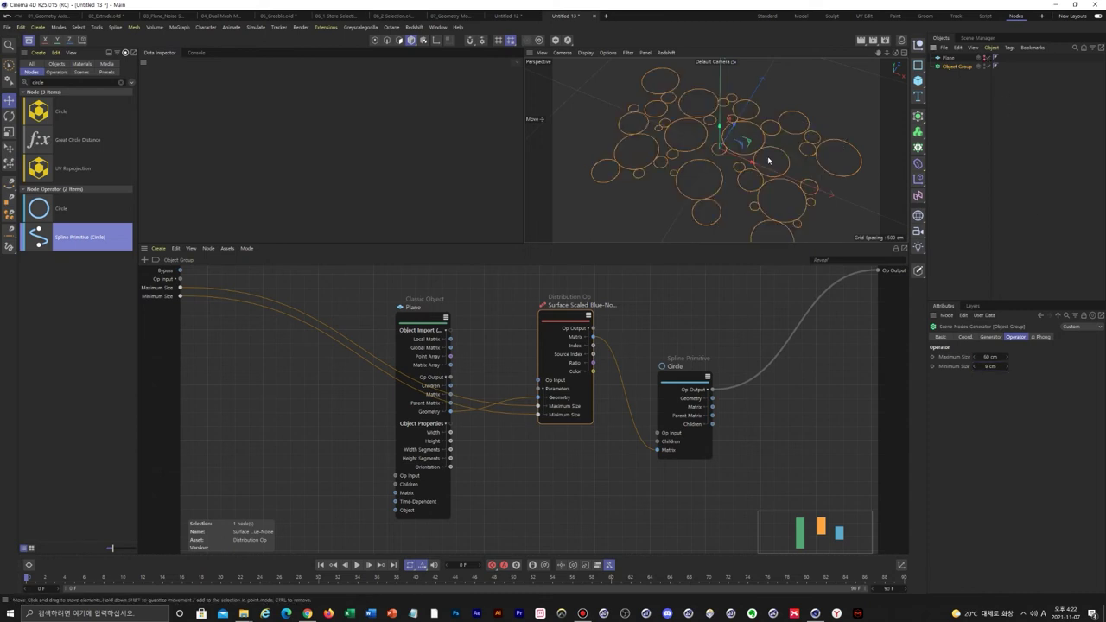
Create a new project and add an Object Group from the node assets to its object list.
{"action": "left_click", "coordinate": [605, 17]}
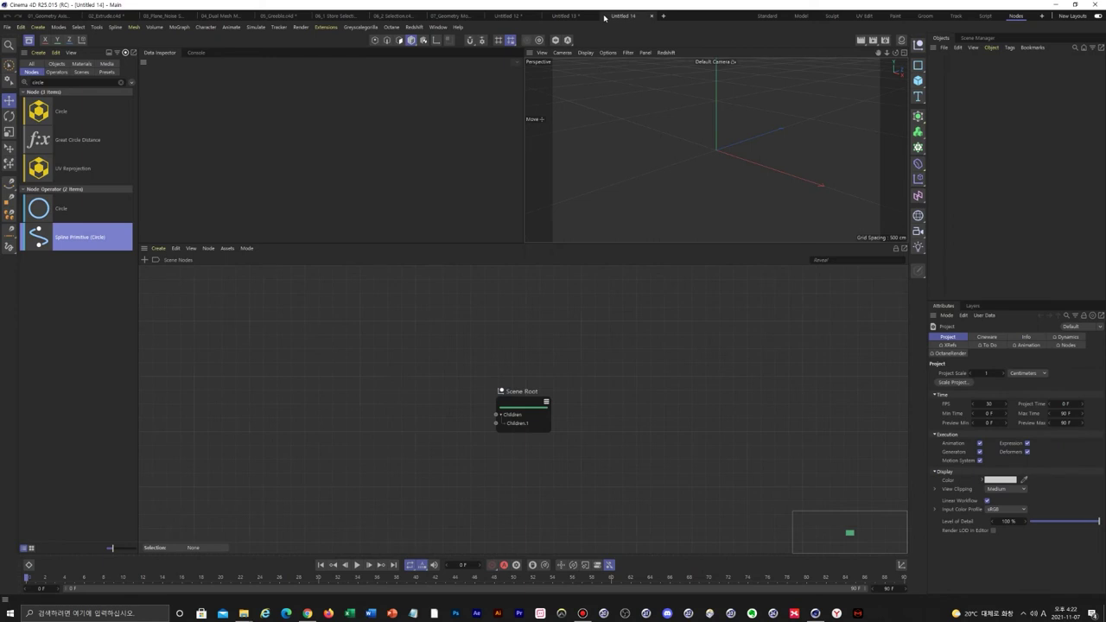
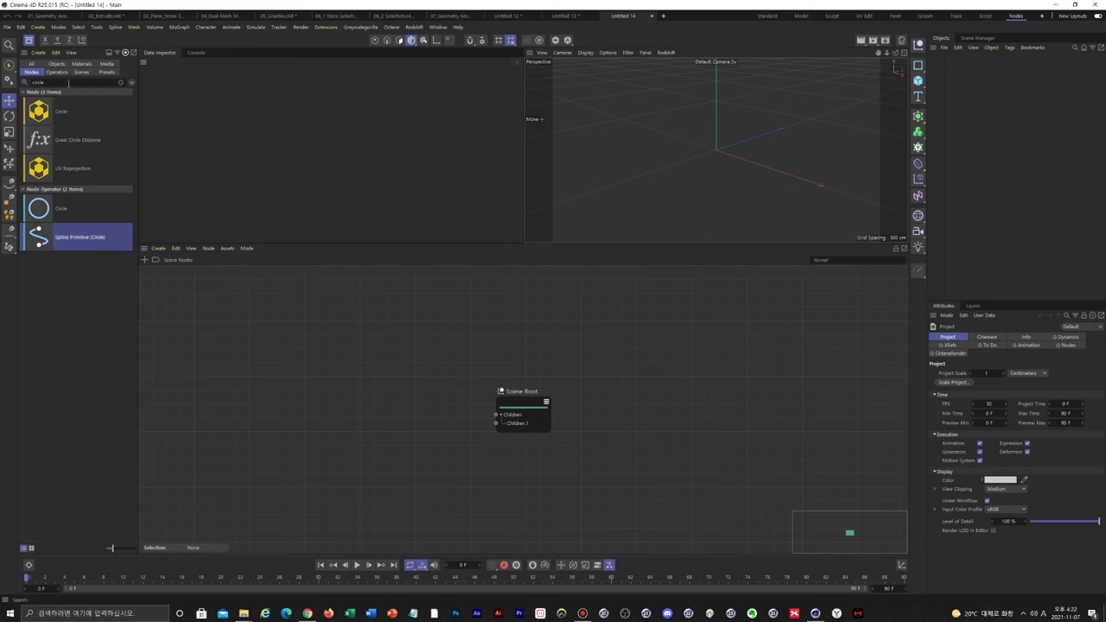
{"action": "double_click", "coordinate": [37, 82]}
{"action": "type", "text": "object"}
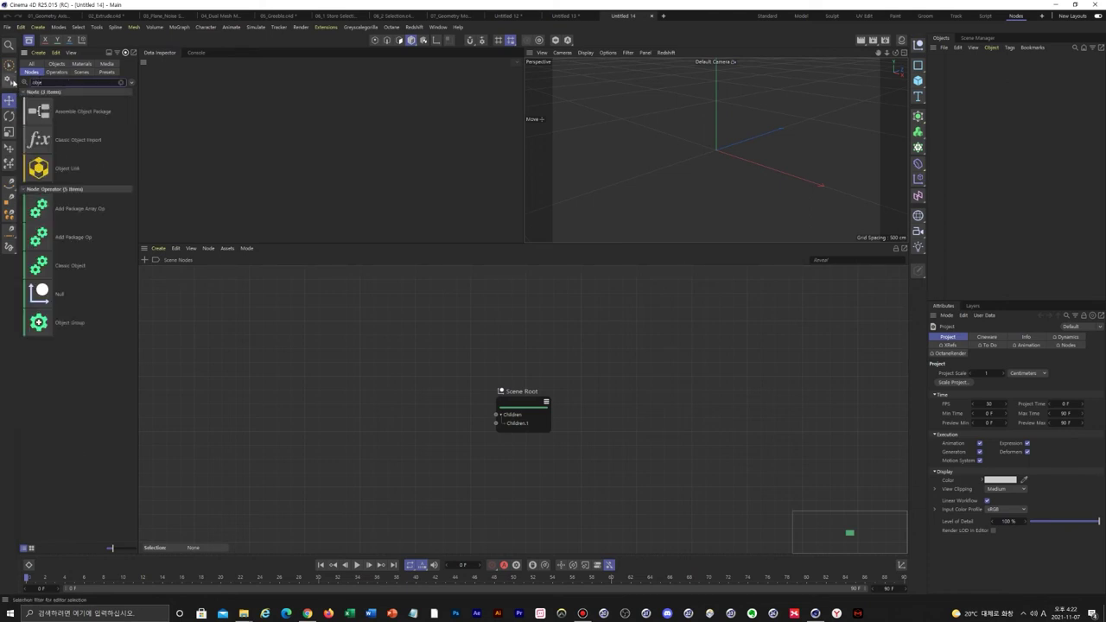
{"action": "left_click", "coordinate": [76, 322]}
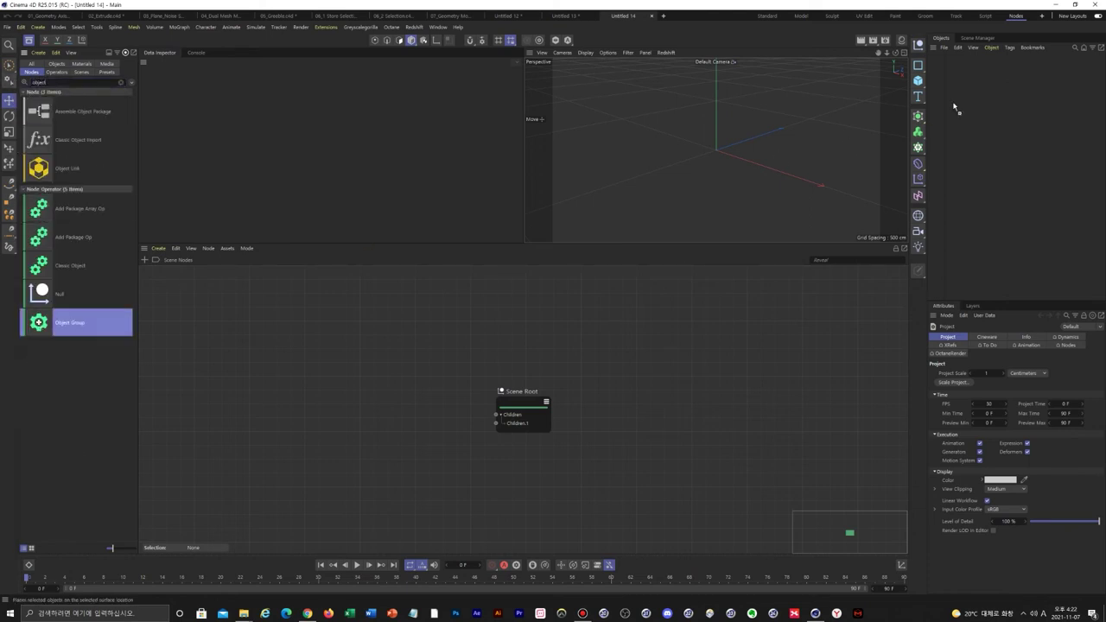
{"action": "left_click_drag", "start_coordinate": [967, 83], "coordinate": [967, 86]}
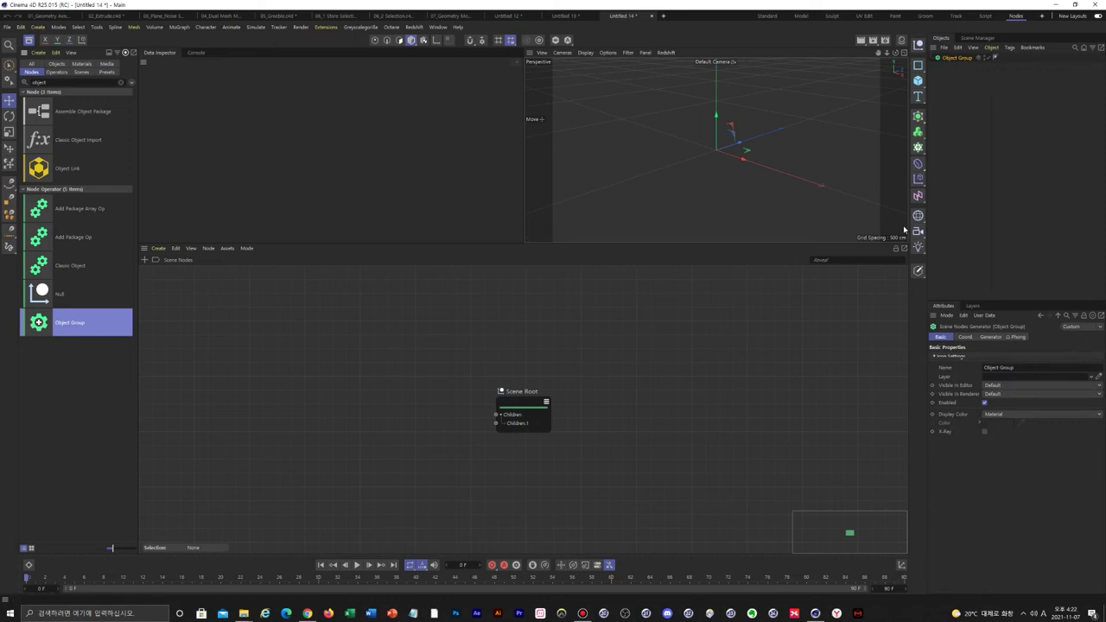
{"action": "key", "text": "ctrl+z"}
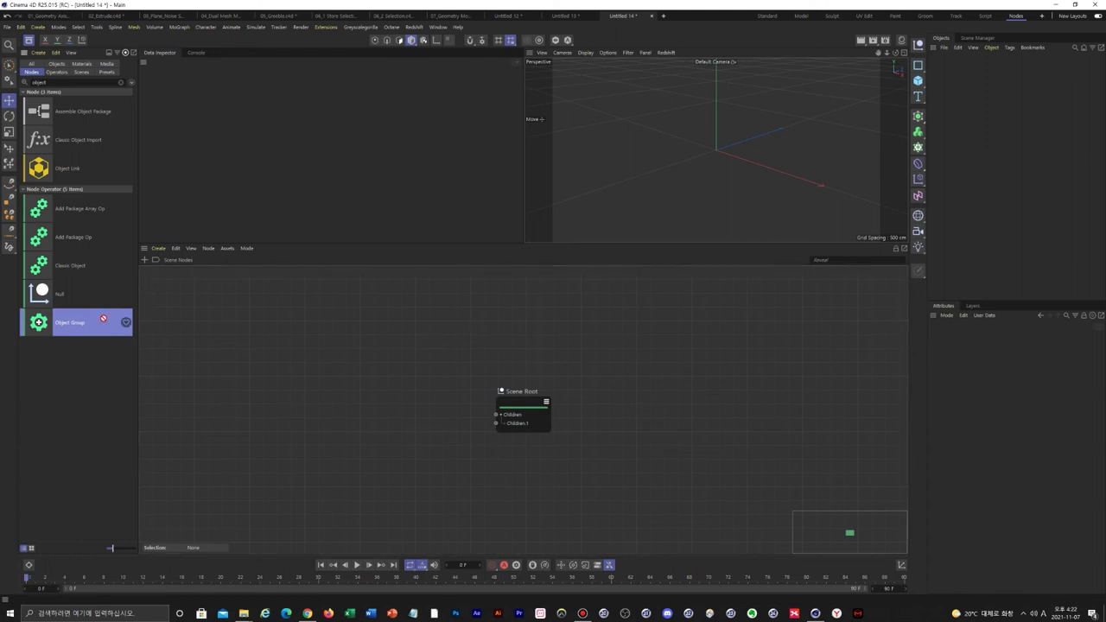
{"action": "left_click_drag", "start_coordinate": [101, 316], "coordinate": [953, 67]}
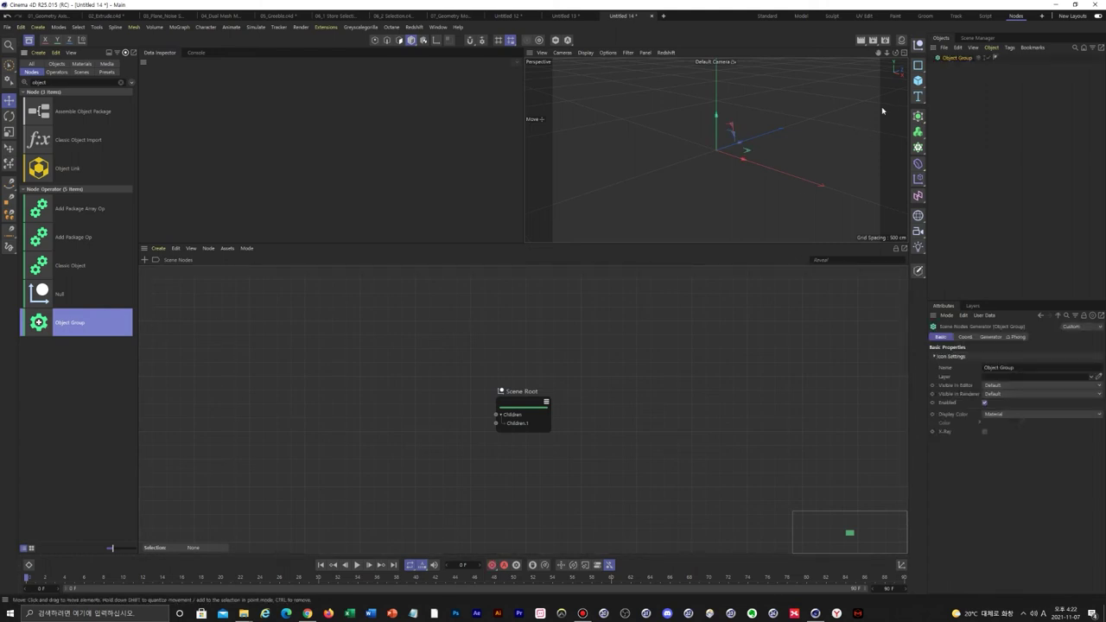
Open the Object Group's node graph and add a Text node to it.
{"action": "left_click", "coordinate": [940, 58]}
{"action": "double_click", "coordinate": [939, 58]}
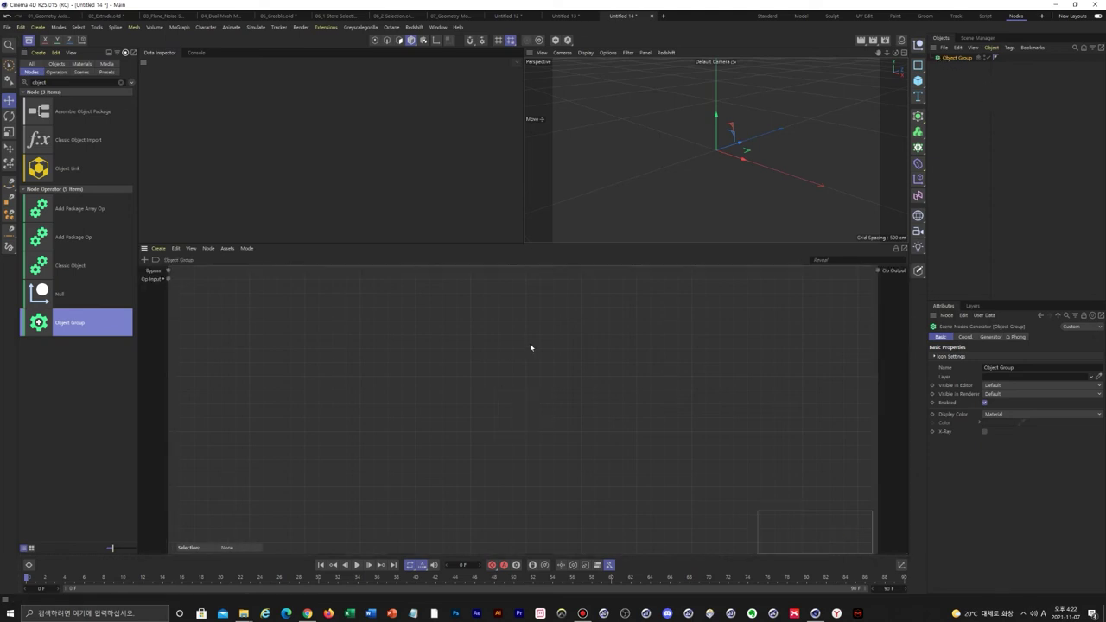
{"action": "double_click", "coordinate": [38, 82]}
{"action": "type", "text": "text"}
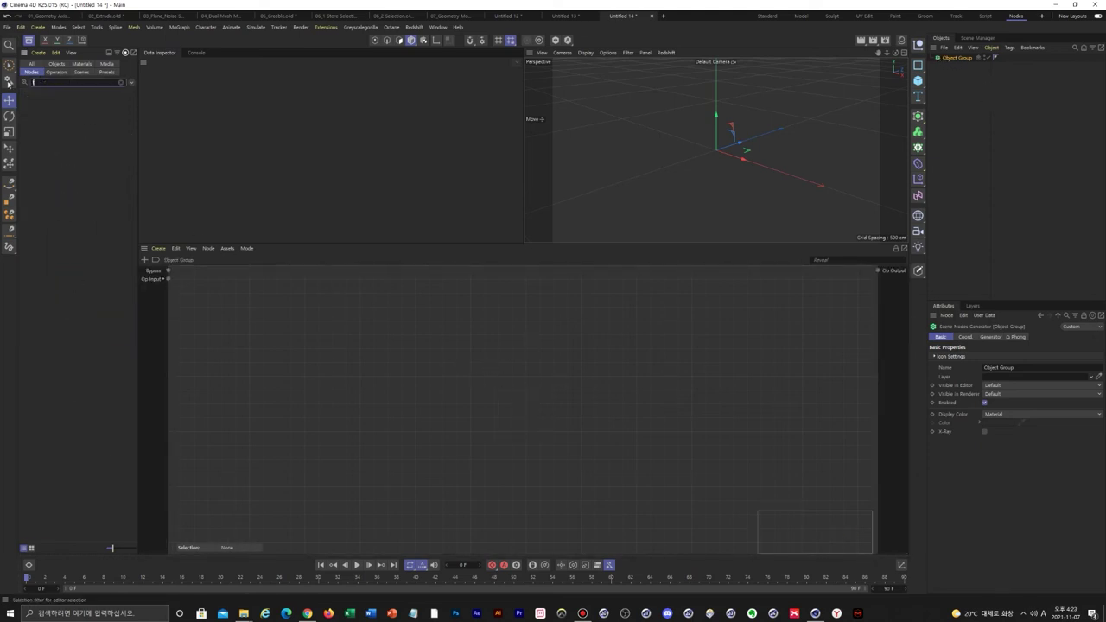
{"action": "scroll", "coordinate": [101, 390], "scroll_direction": "down", "scroll_amount": 1}
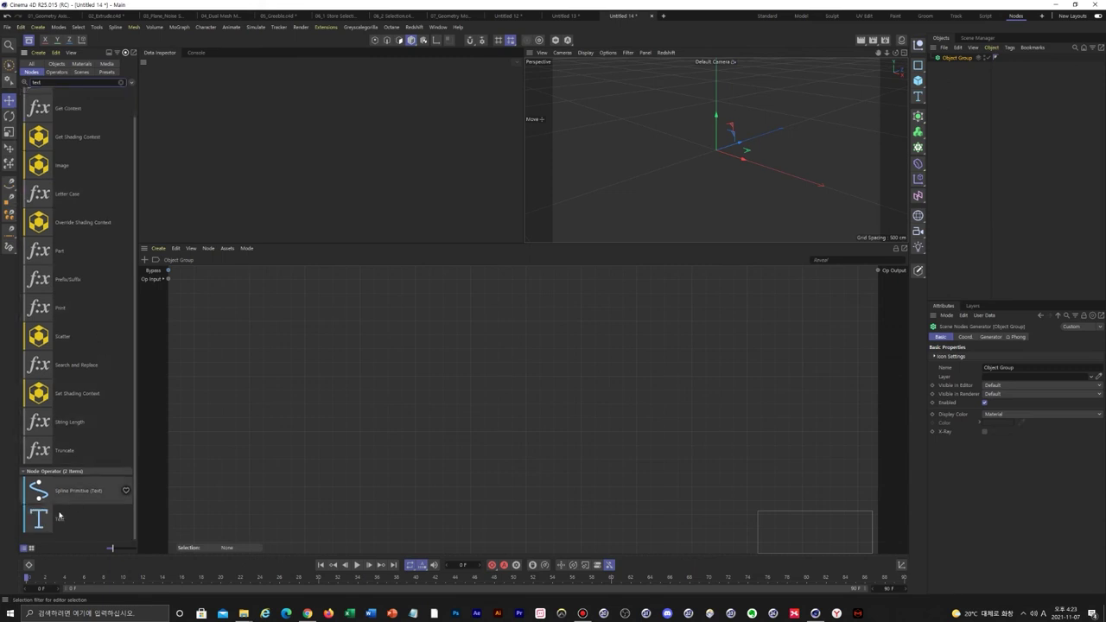
{"action": "left_click_drag", "start_coordinate": [78, 519], "coordinate": [373, 329]}
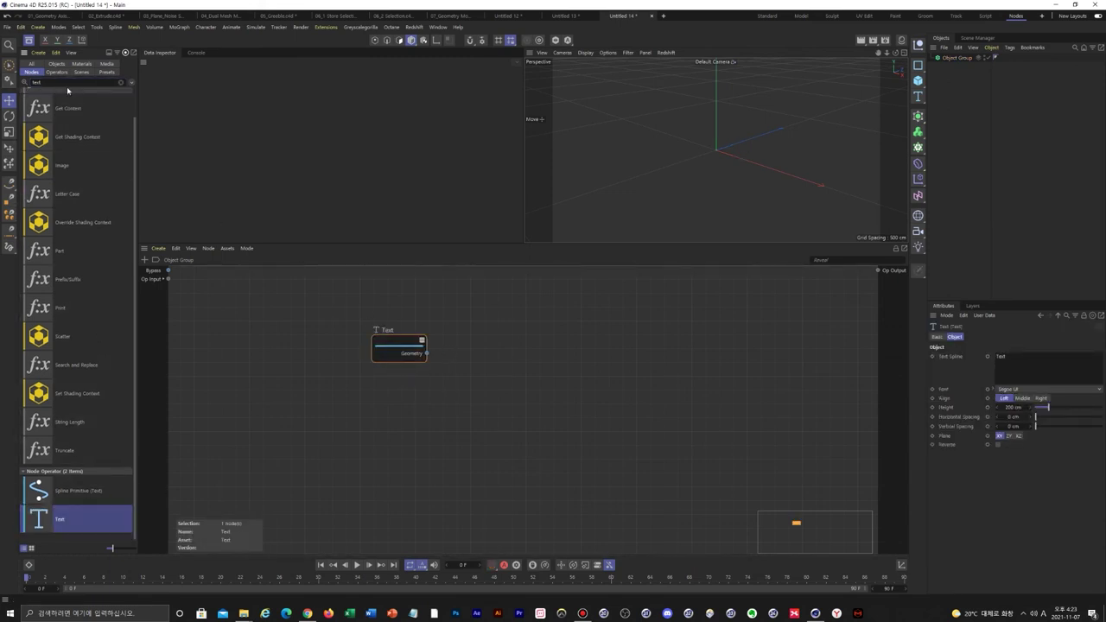
Add an Extrude Line node fed by the Text node's geometry, and line up the Spline Tessellation node between the two.
{"action": "left_click_drag", "start_coordinate": [67, 82], "coordinate": [2, 78]}
{"action": "type", "text": "e"}
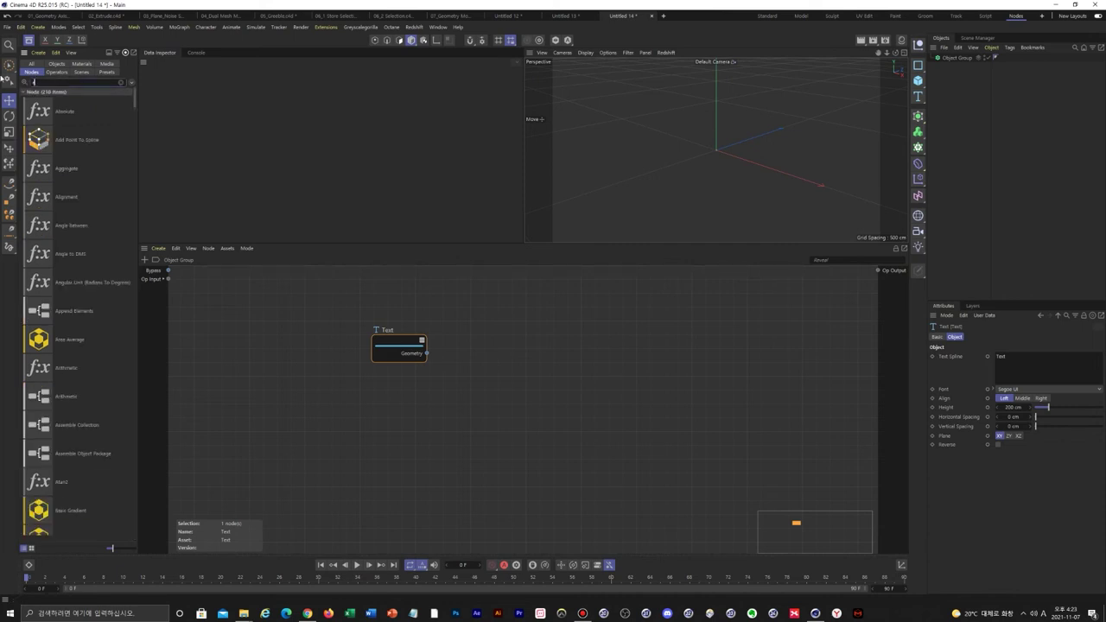
{"action": "type", "text": "extrud"}
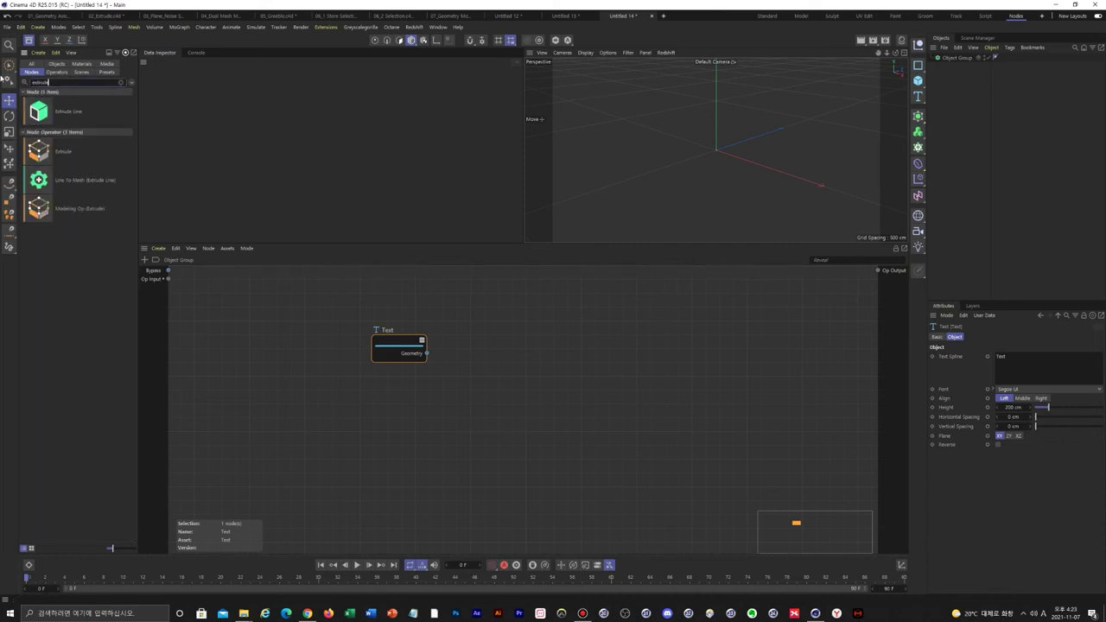
{"action": "type", "text": "e"}
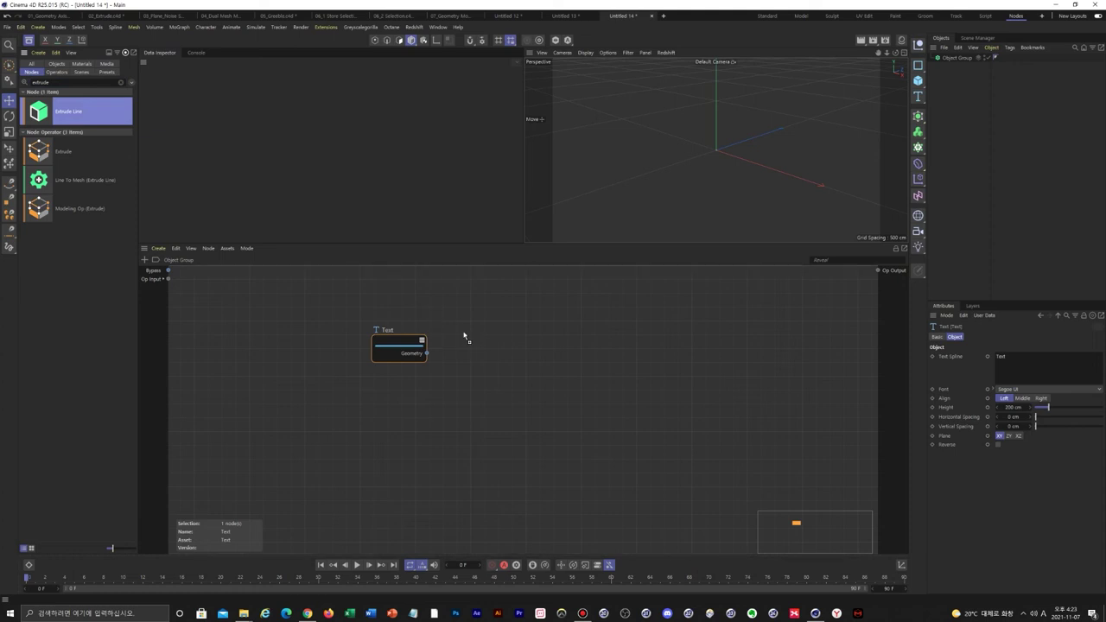
{"action": "key", "text": "Return"}
{"action": "left_click_drag", "start_coordinate": [427, 354], "coordinate": [607, 343]}
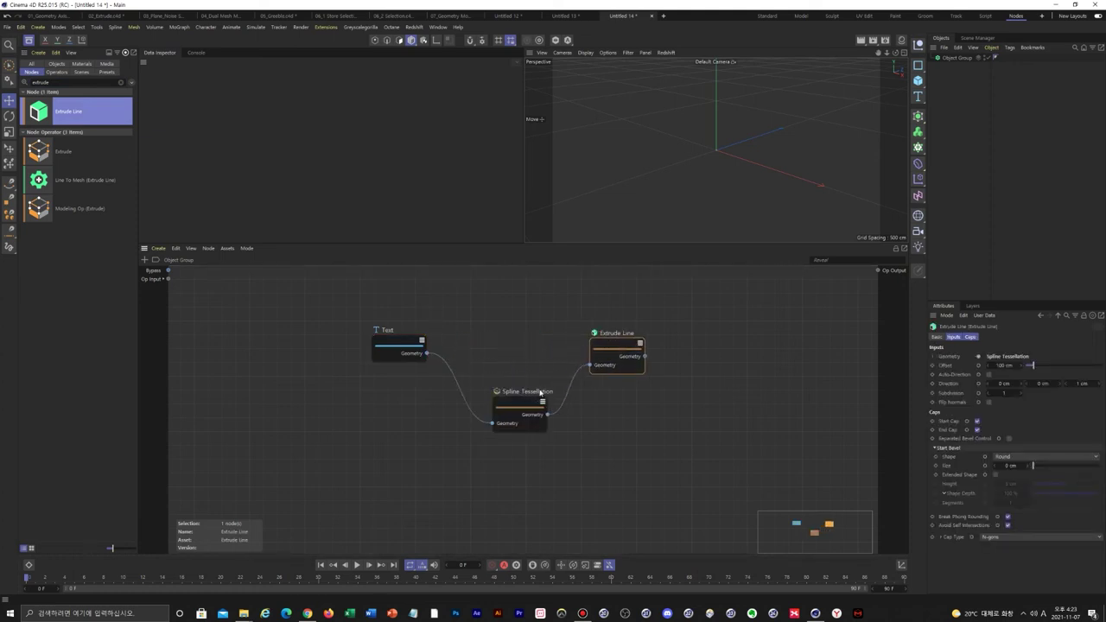
{"action": "left_click_drag", "start_coordinate": [540, 393], "coordinate": [529, 327]}
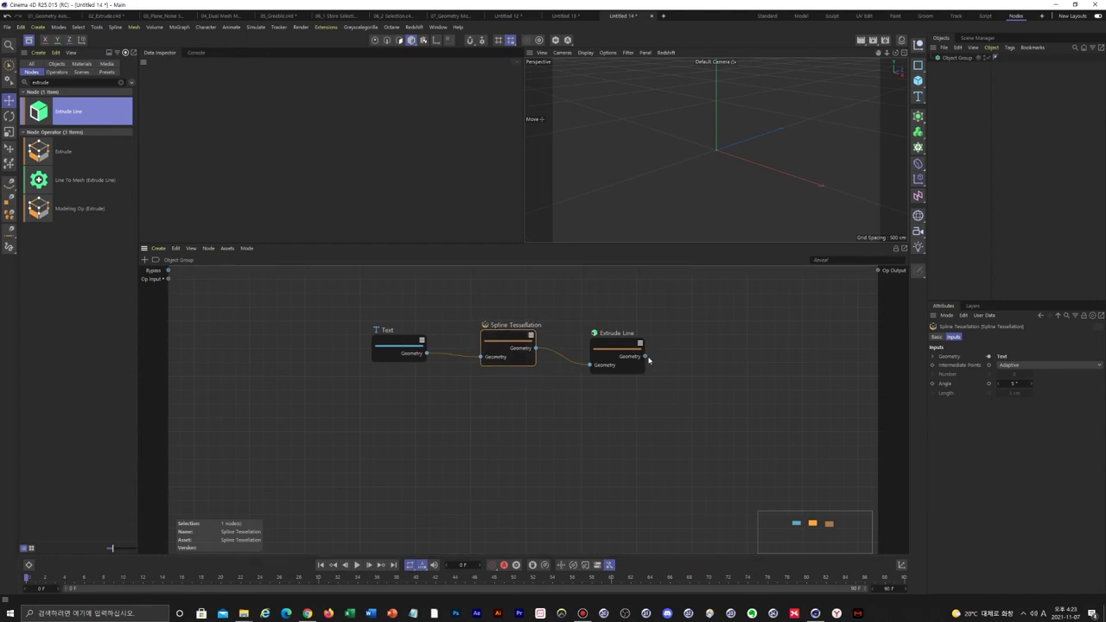
Add a Geometry Op node and route the Extrude Line geometry through it to the group's Op Output.
{"action": "left_click_drag", "start_coordinate": [645, 357], "coordinate": [876, 269]}
{"action": "left_click_drag", "start_coordinate": [53, 82], "coordinate": [3, 91]}
{"action": "type", "text": "vgeom"}
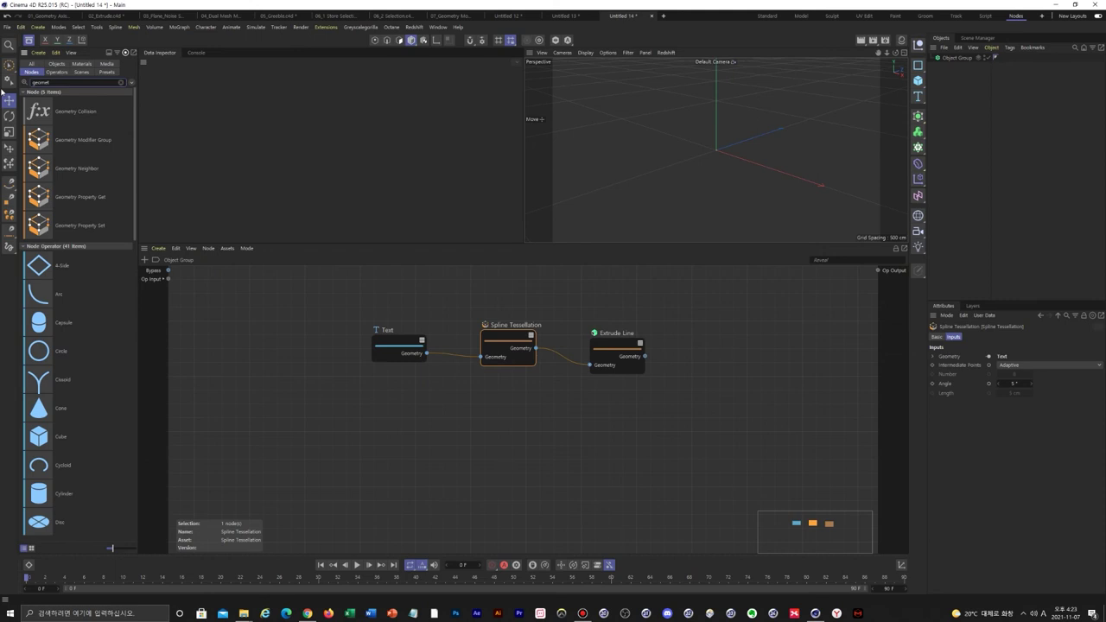
{"action": "type", "text": "etry op"}
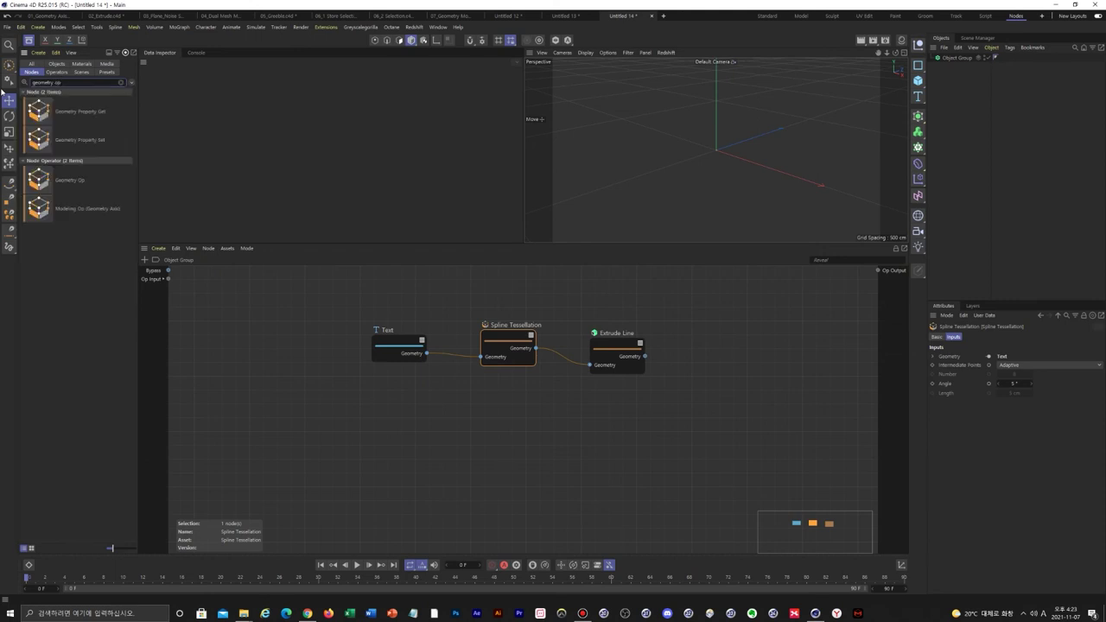
{"action": "left_click_drag", "start_coordinate": [50, 183], "coordinate": [686, 320]}
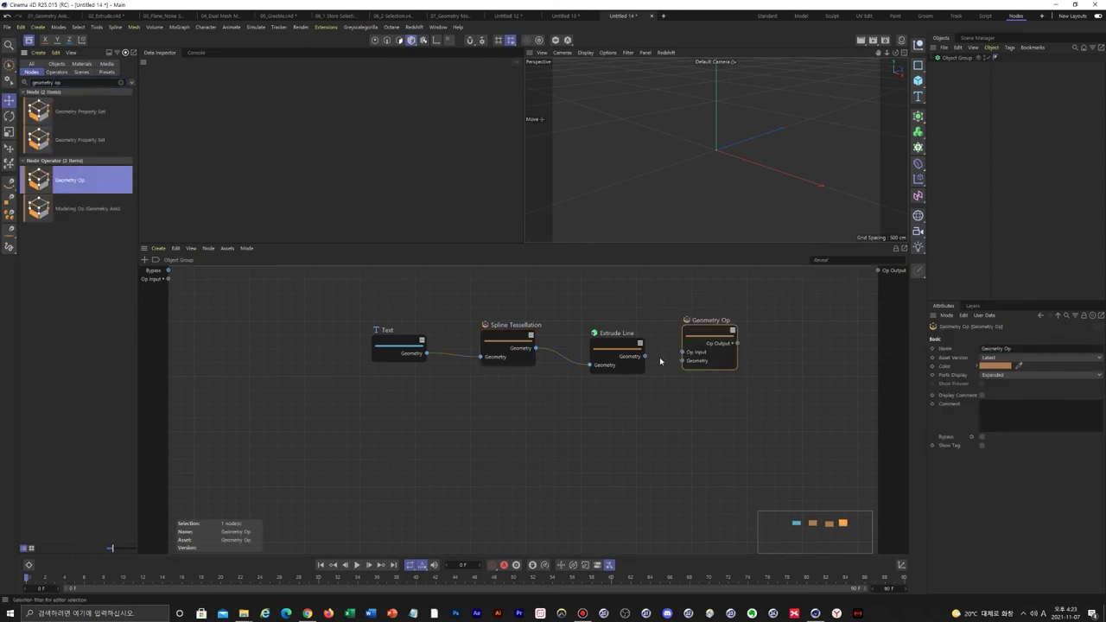
{"action": "left_click_drag", "start_coordinate": [646, 358], "coordinate": [878, 273]}
Switch the viewport display to Gouraud Shading (Lines) and reframe the extruded text.
{"action": "left_click", "coordinate": [793, 168]}
{"action": "key", "text": "n"}
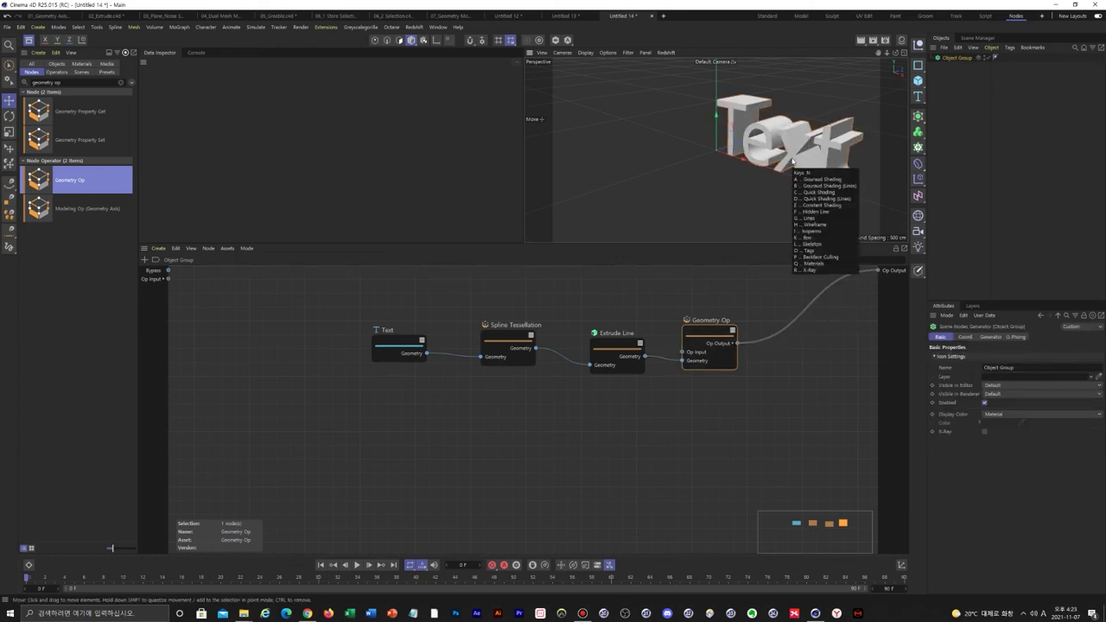
{"action": "key", "text": "b"}
{"action": "left_click_drag", "start_coordinate": [748, 205], "coordinate": [693, 173]}
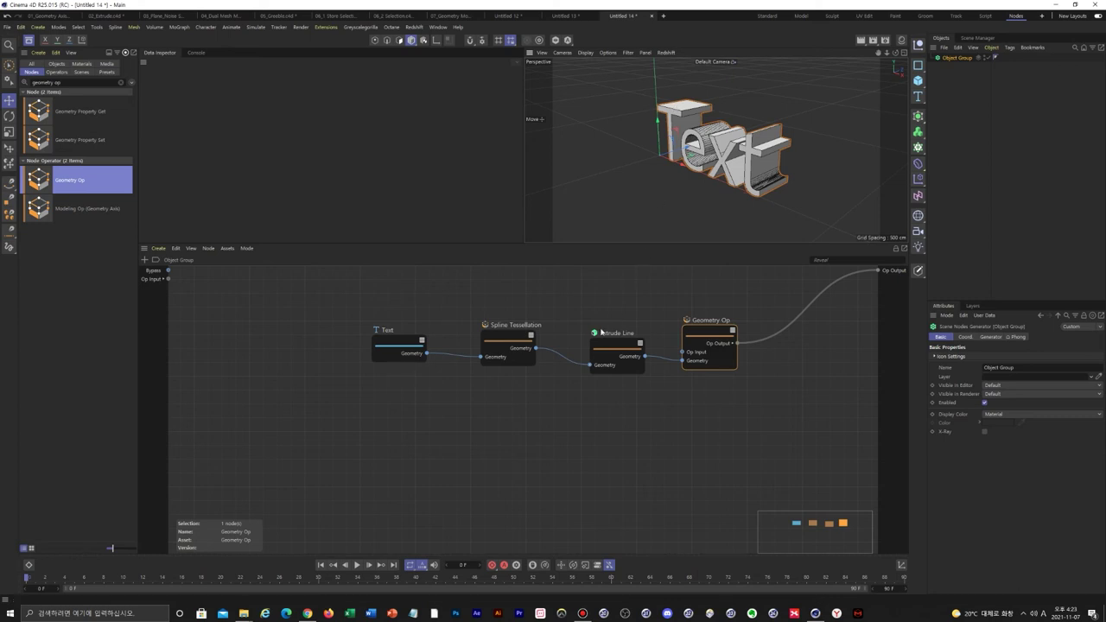
Set the Text node's font to Showcard Gothic and its text to R25.
{"action": "left_click", "coordinate": [402, 328]}
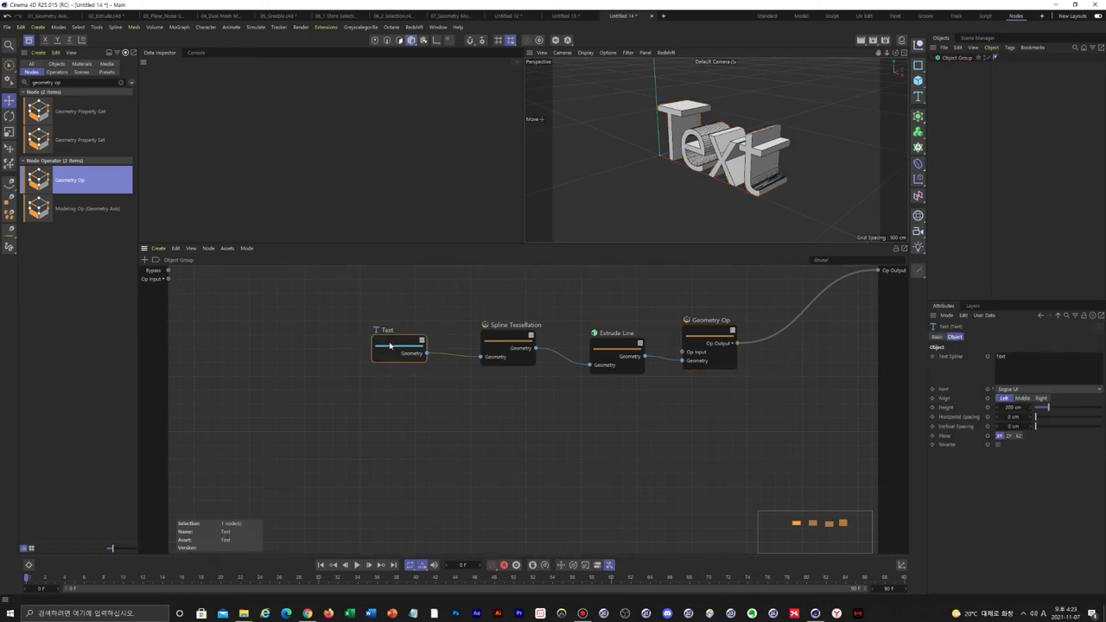
{"action": "left_click", "coordinate": [1064, 390]}
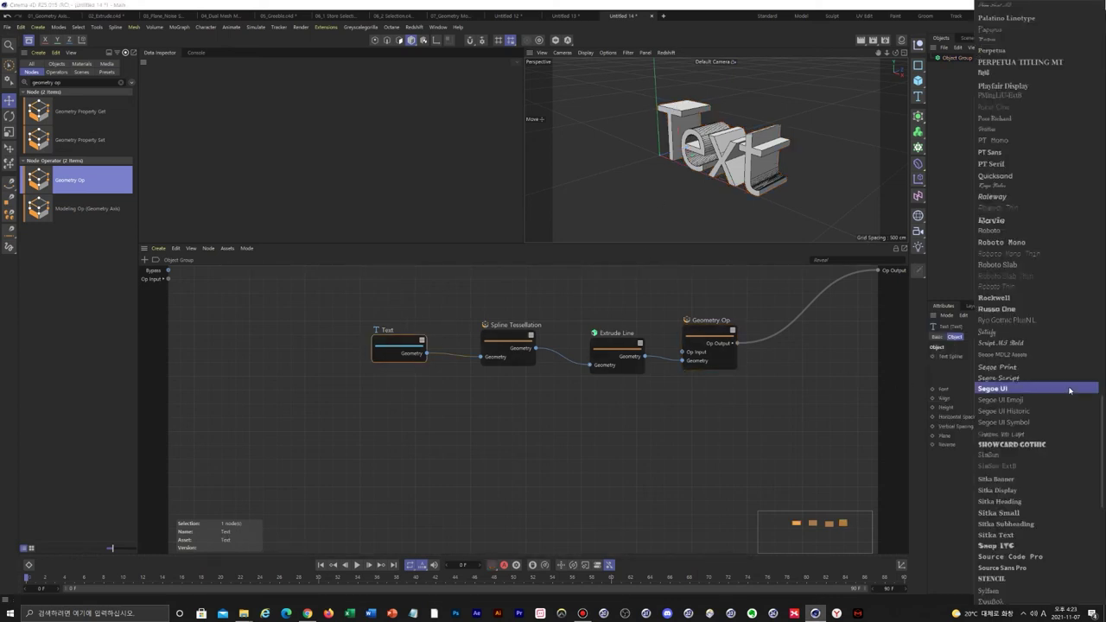
{"action": "left_click", "coordinate": [1058, 444]}
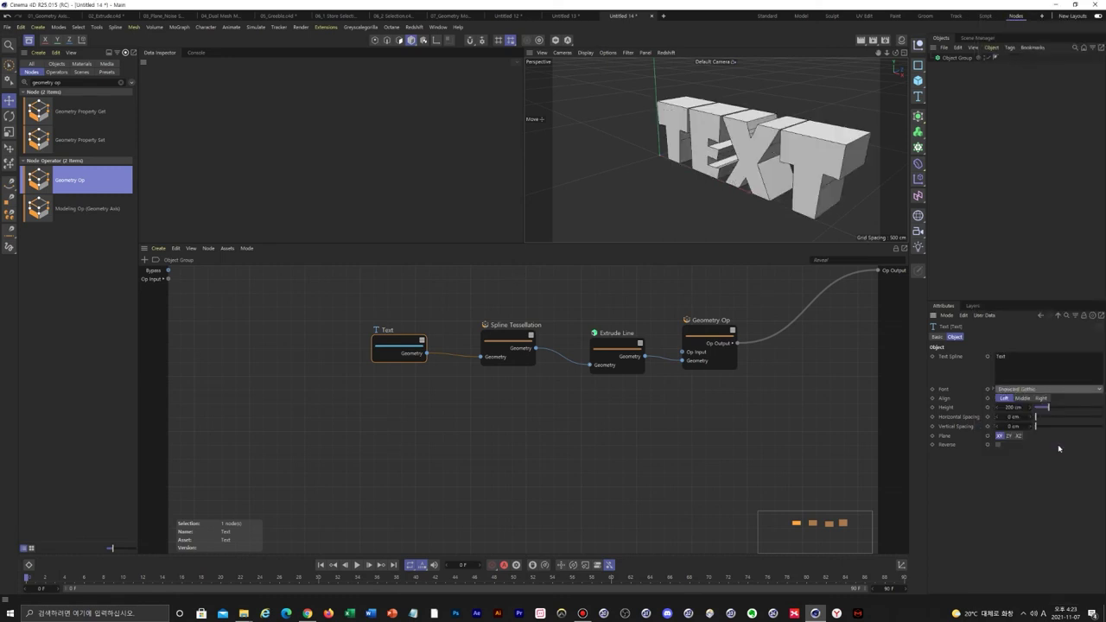
{"action": "double_click", "coordinate": [1028, 362]}
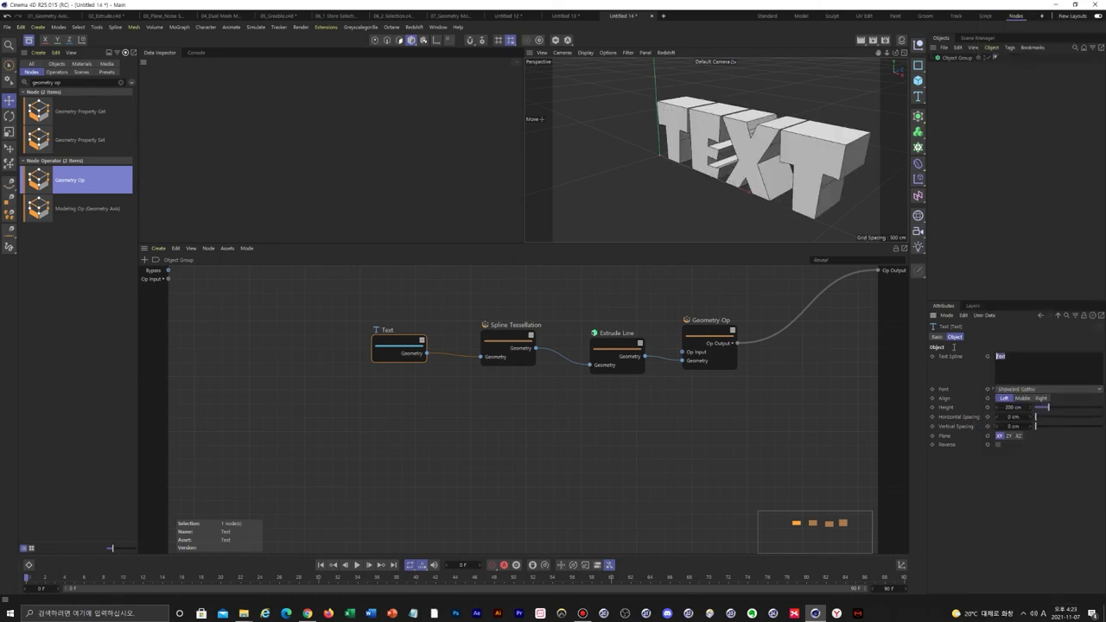
{"action": "type", "text": "K"}
{"action": "type", "text": "25"}
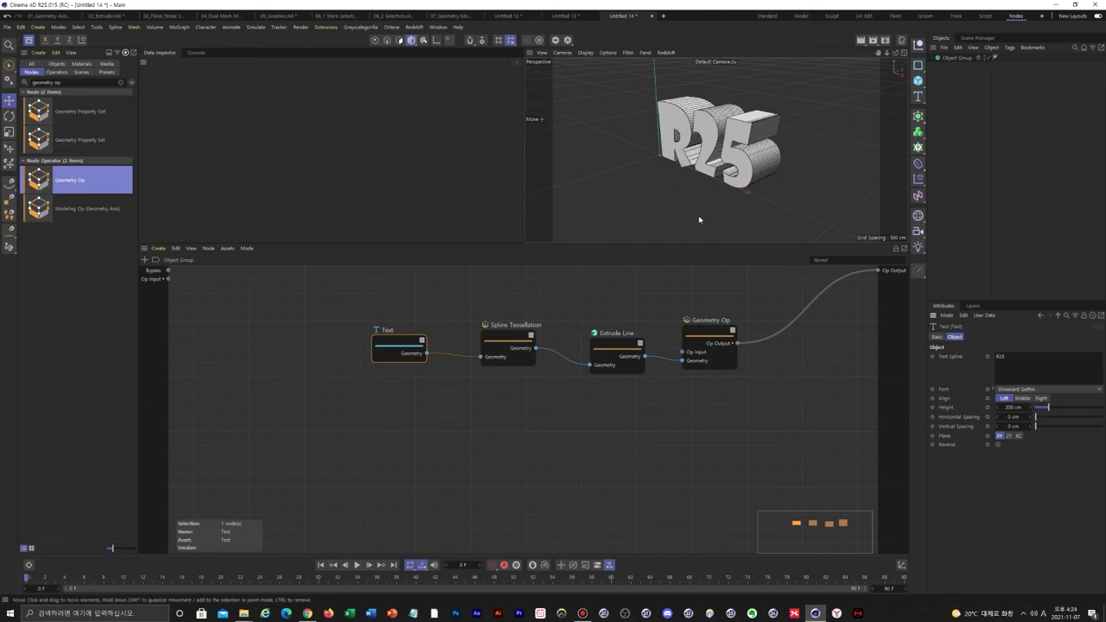
Add a Surface Scaled Blue-Noise node and connect the Extrude Line geometry to its Geometry input.
{"action": "left_click_drag", "start_coordinate": [626, 349], "coordinate": [614, 346]}
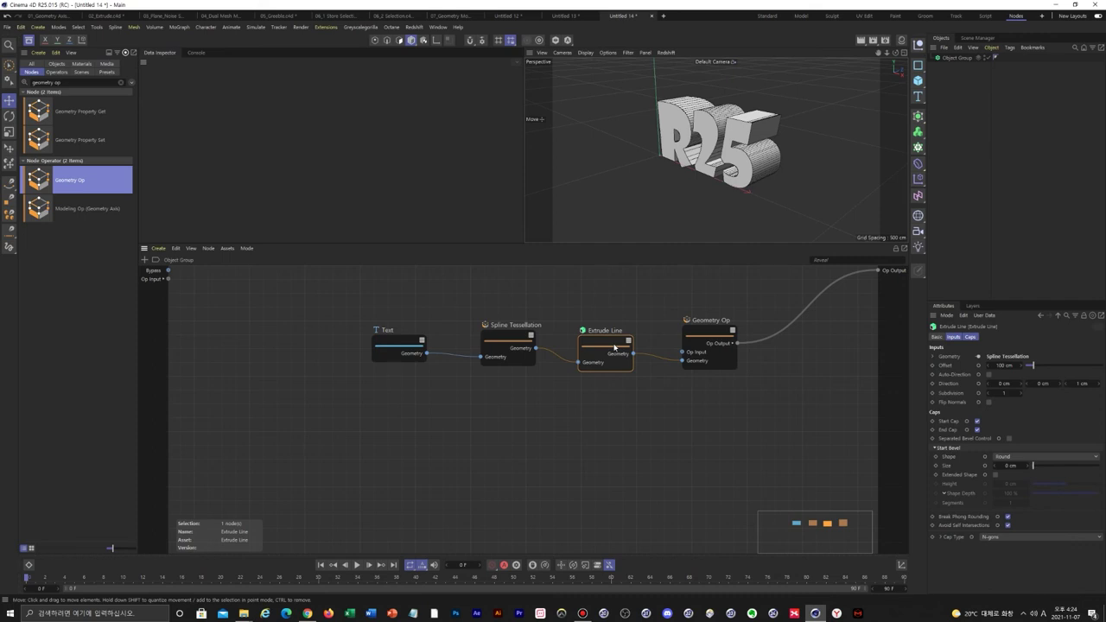
{"action": "left_click_drag", "start_coordinate": [69, 82], "coordinate": [8, 81]}
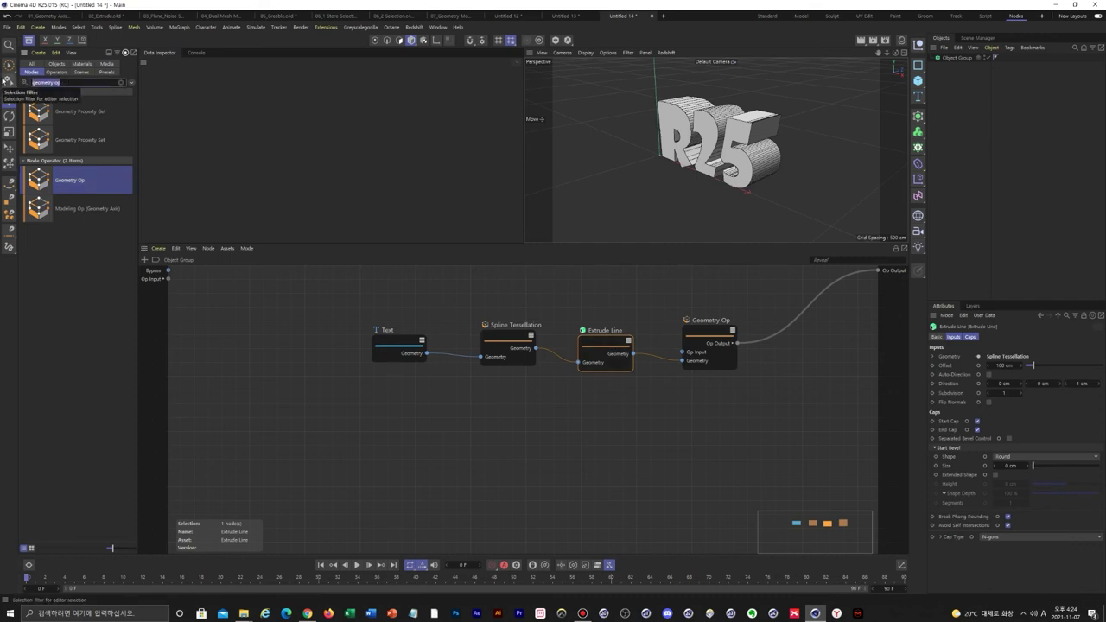
{"action": "type", "text": "blue"}
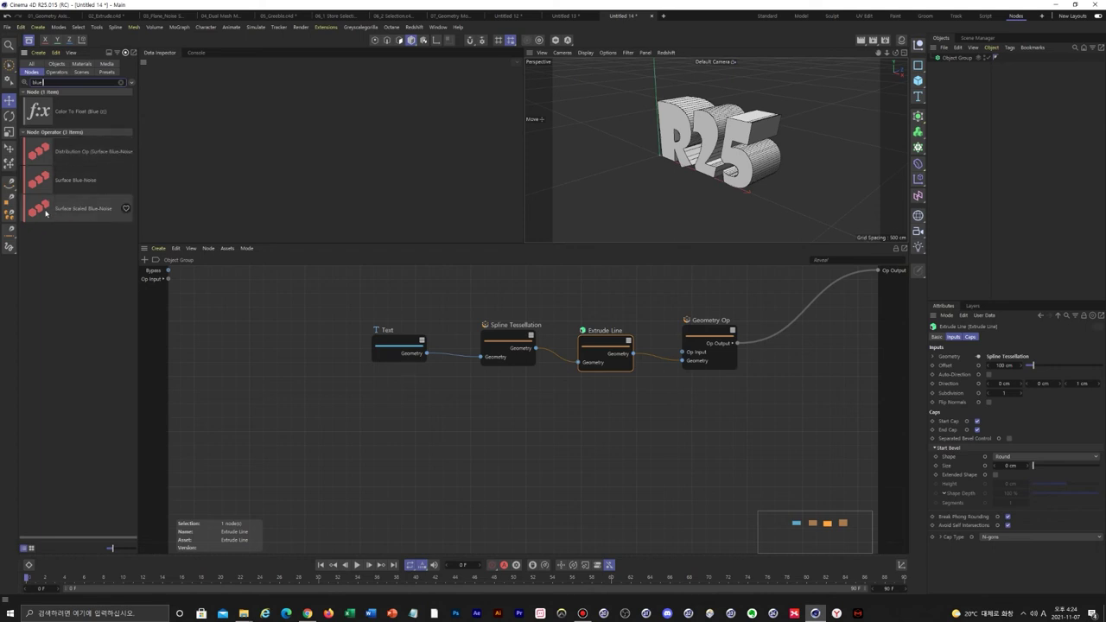
{"action": "left_click_drag", "start_coordinate": [46, 213], "coordinate": [677, 412]}
{"action": "left_click_drag", "start_coordinate": [633, 354], "coordinate": [649, 422]}
Disconnect the Geometry Op from Extrude Line and move the Surface Scaled Blue-Noise node up between the two.
{"action": "left_click_drag", "start_coordinate": [712, 335], "coordinate": [814, 308]}
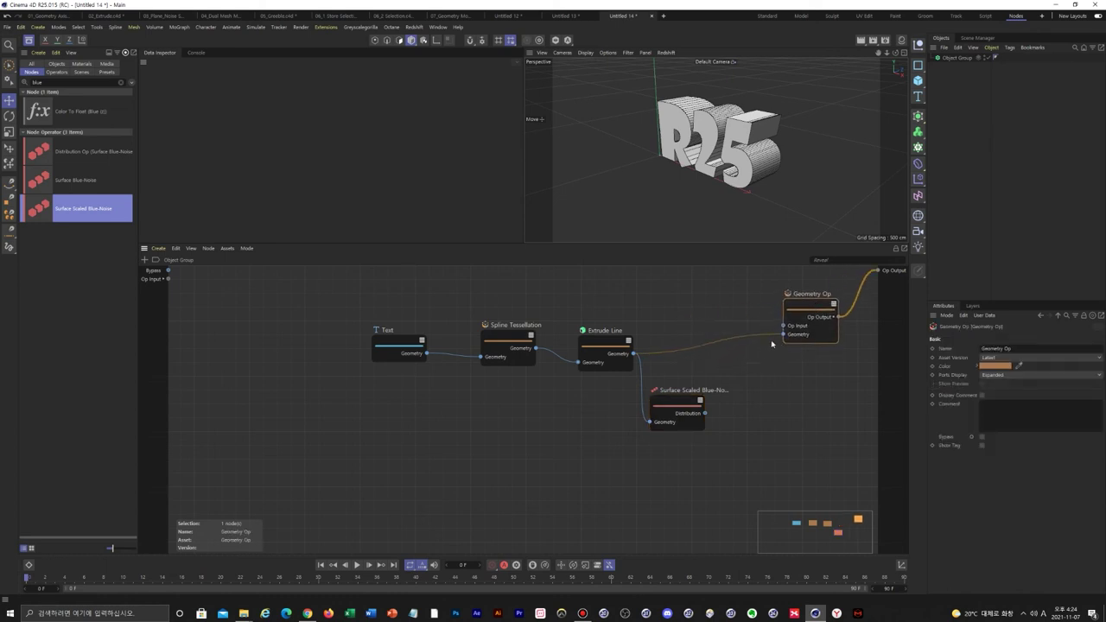
{"action": "double_click", "coordinate": [768, 336]}
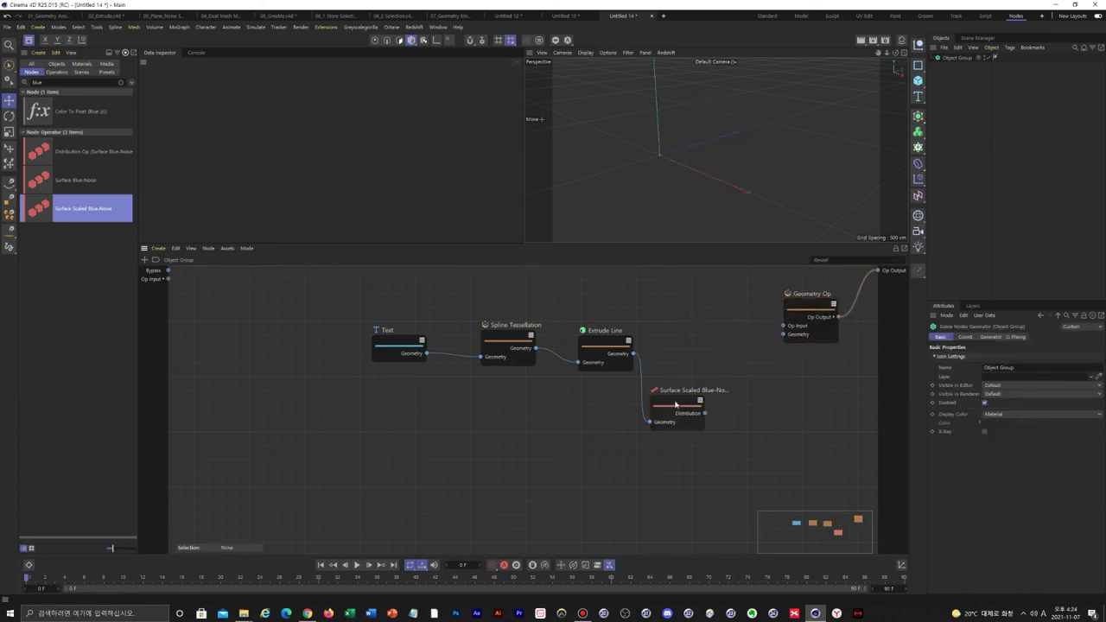
{"action": "left_click_drag", "start_coordinate": [677, 405], "coordinate": [687, 303]}
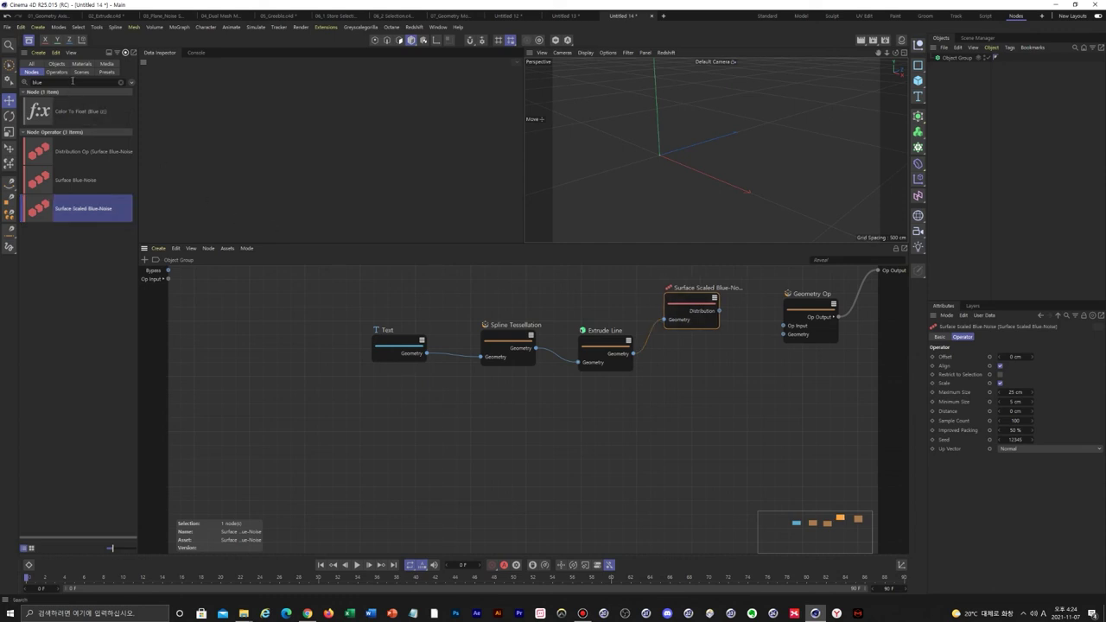
Add an Iterate Collection node and connect the Surface Scaled Blue-Noise distribution to its Collection input.
{"action": "left_click_drag", "start_coordinate": [55, 83], "coordinate": [2, 74]}
{"action": "type", "text": "ite"}
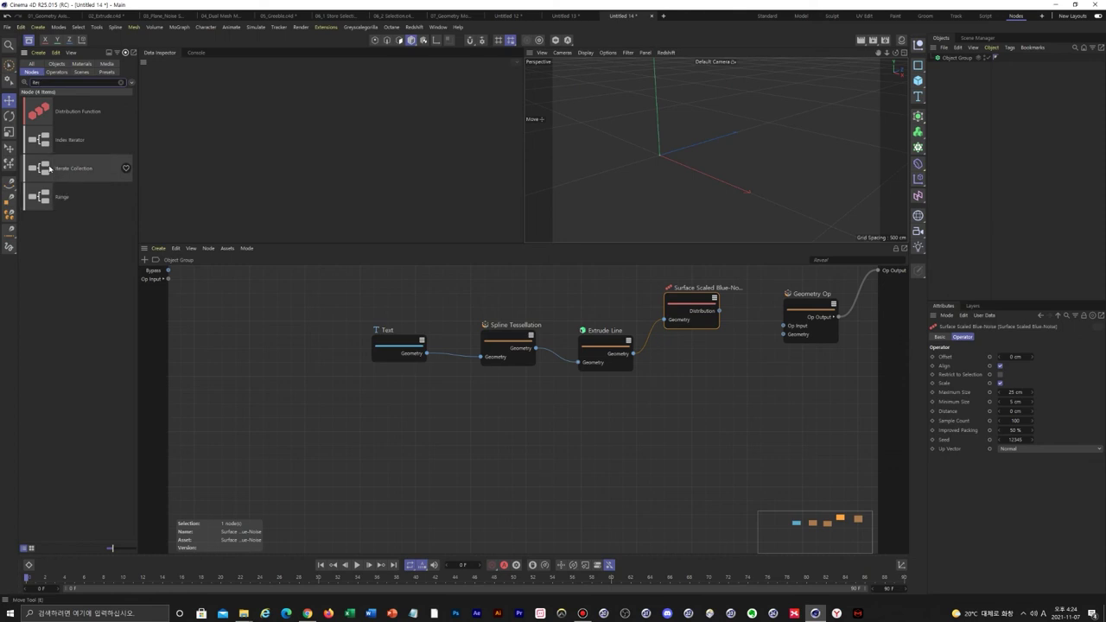
{"action": "left_click_drag", "start_coordinate": [86, 168], "coordinate": [758, 361]}
{"action": "left_click_drag", "start_coordinate": [719, 310], "coordinate": [746, 377]}
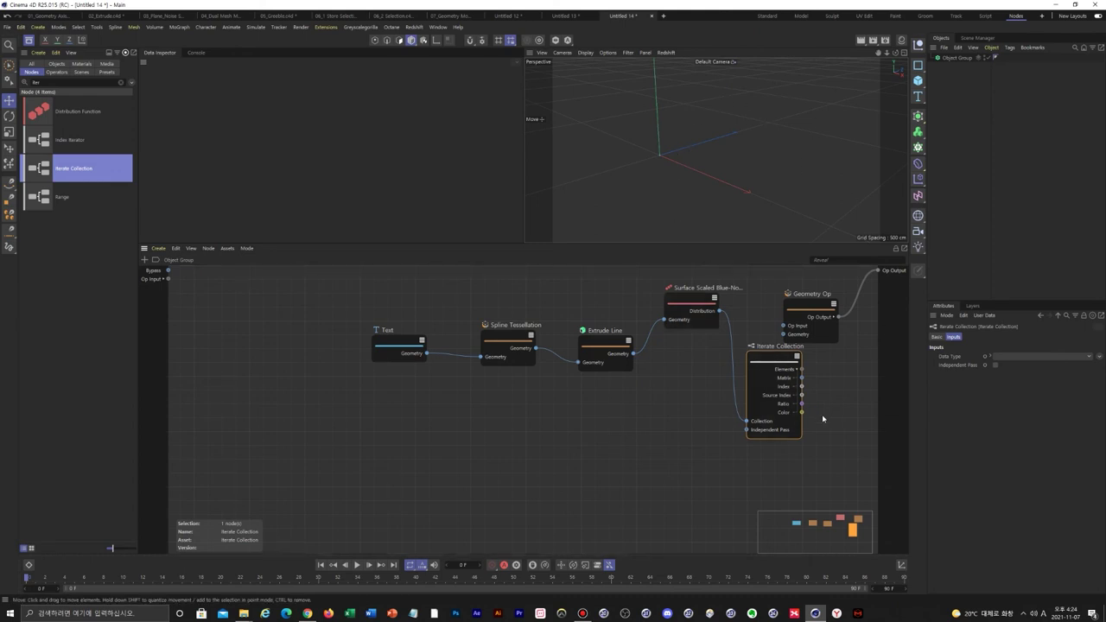
Move the Iterate Collection node down and add a Sphere node above the Surface Scaled Blue-Noise node.
{"action": "left_click_drag", "start_coordinate": [788, 368], "coordinate": [788, 377]}
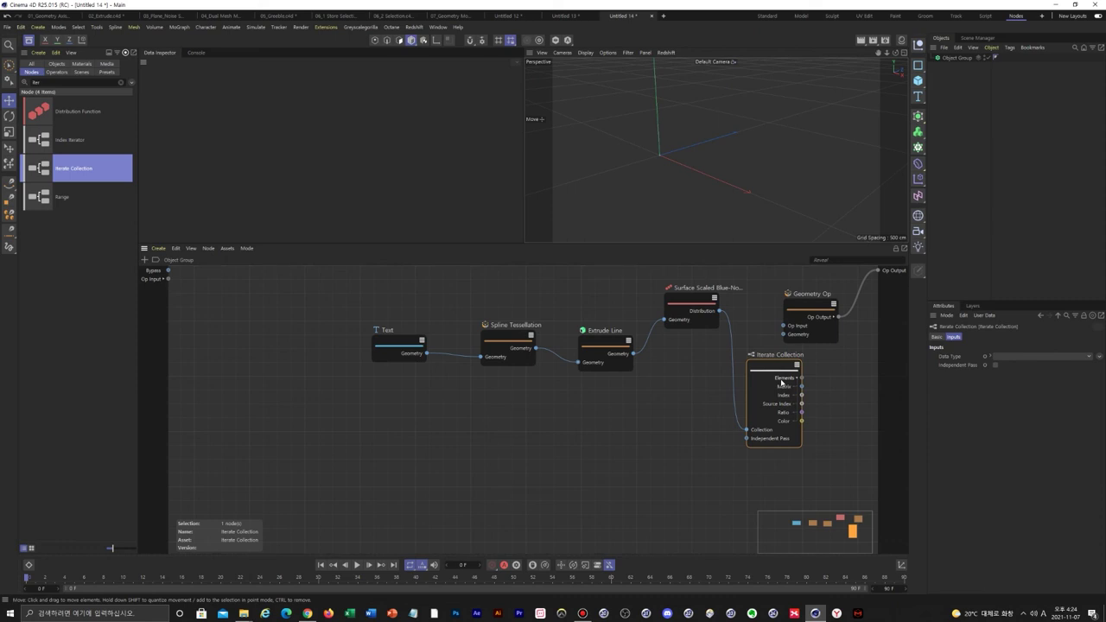
{"action": "left_click_drag", "start_coordinate": [775, 371], "coordinate": [758, 397]}
{"action": "double_click", "coordinate": [87, 83]}
{"action": "type", "text": "sphe"}
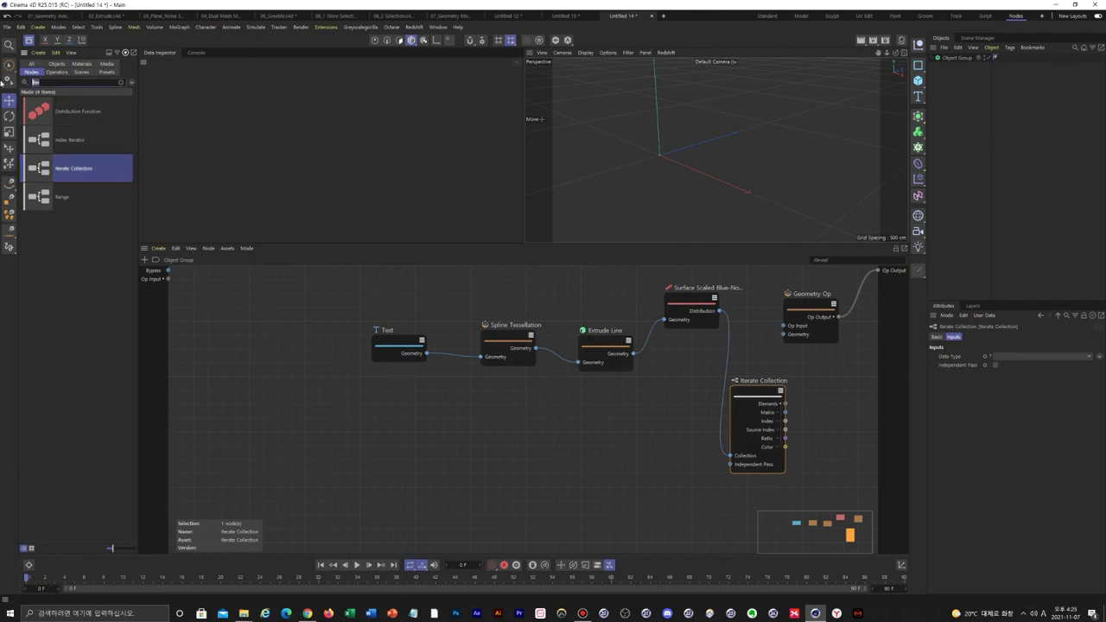
{"action": "type", "text": "re"}
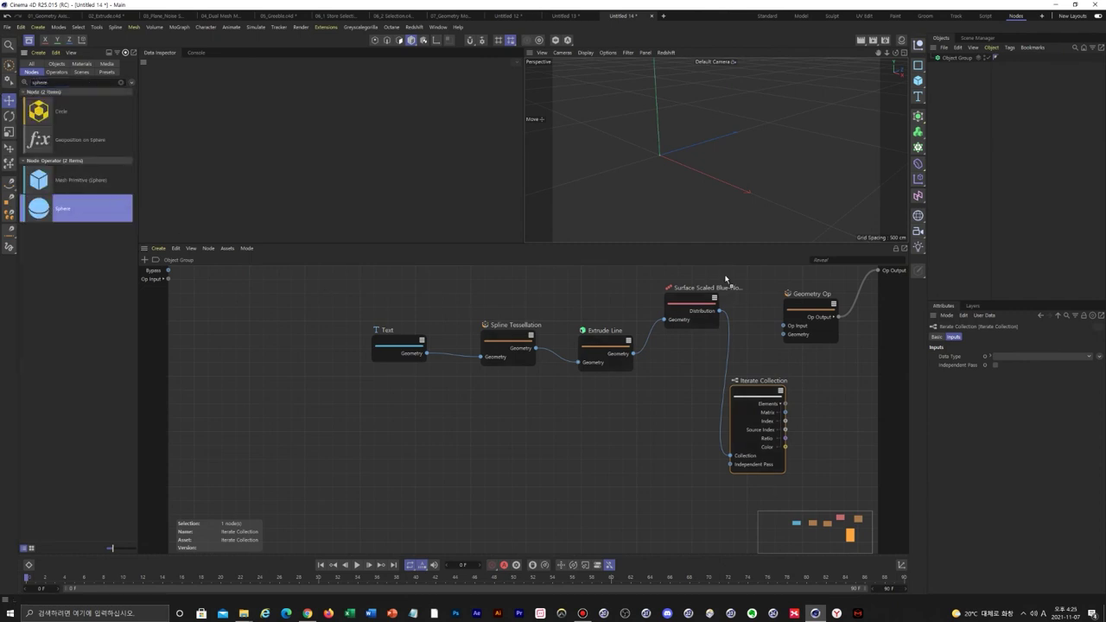
{"action": "left_click_drag", "start_coordinate": [725, 278], "coordinate": [724, 279]}
{"action": "middle_click_drag", "start_coordinate": [694, 287], "coordinate": [610, 364]}
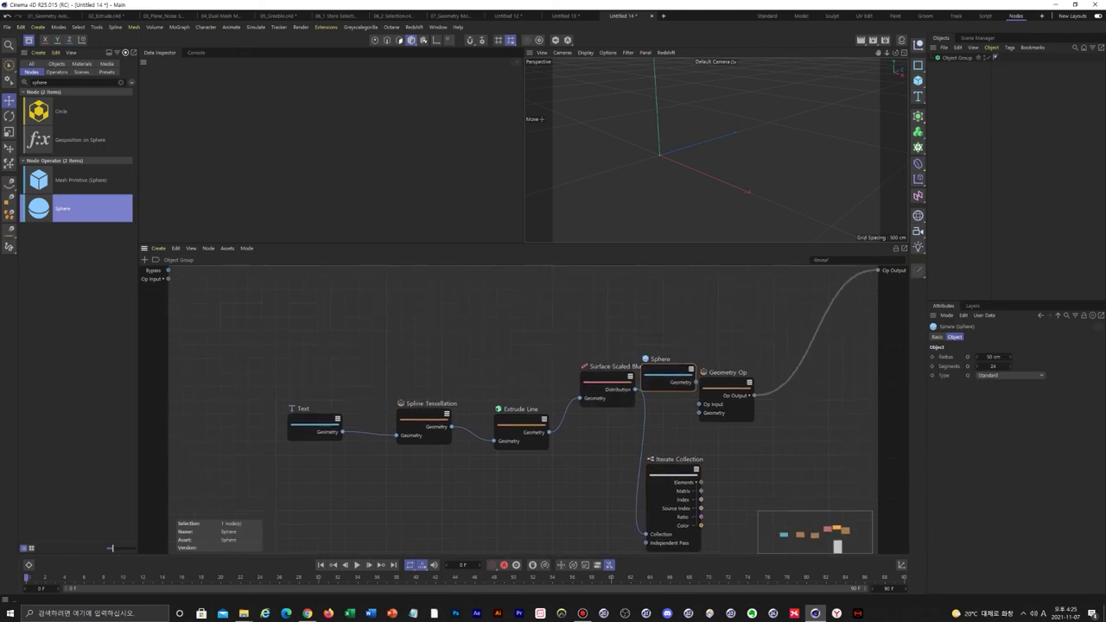
{"action": "left_click_drag", "start_coordinate": [664, 374], "coordinate": [595, 319]}
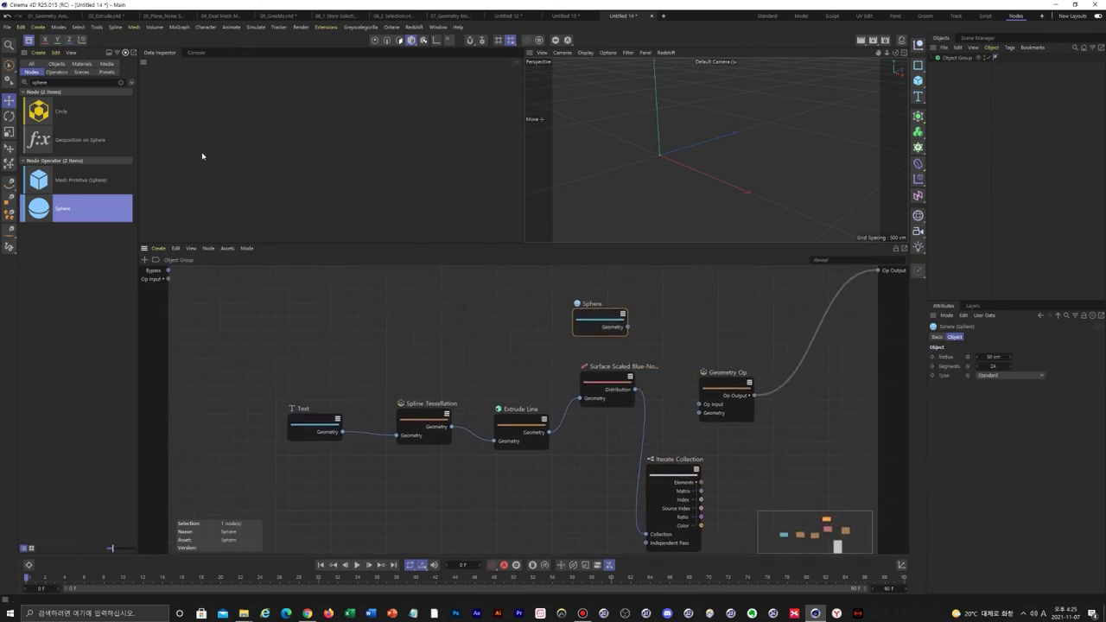
Disconnect the Geometry Op from the group's Op Output and connect the Sphere geometry to its Geometry input, placing both nodes side by side.
{"action": "left_click_drag", "start_coordinate": [93, 82], "coordinate": [1, 76]}
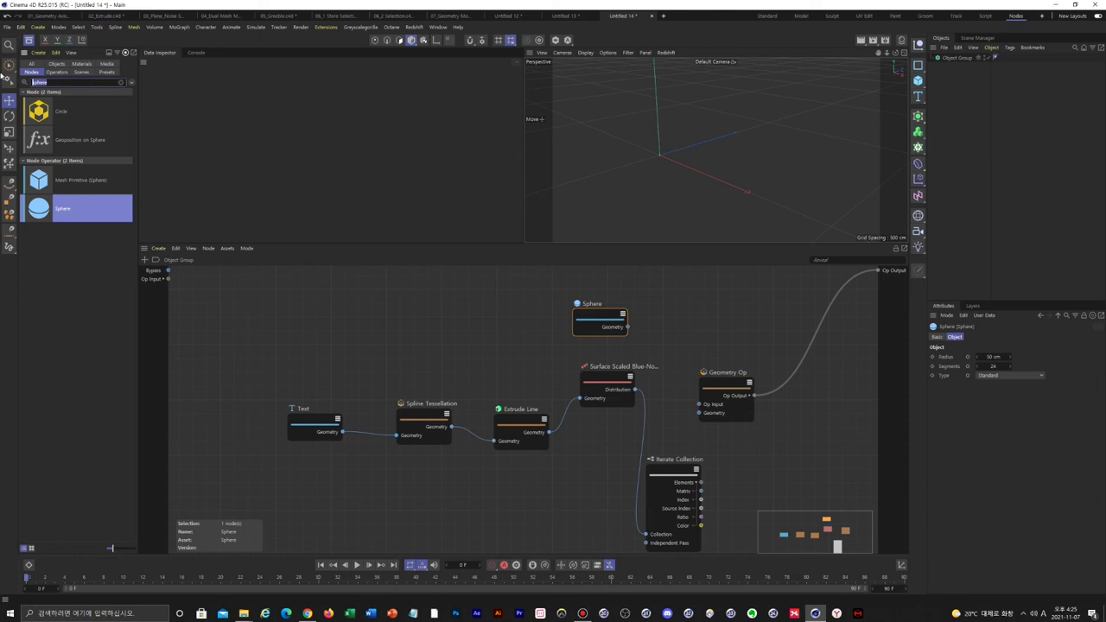
{"action": "key", "text": "BackSpace"}
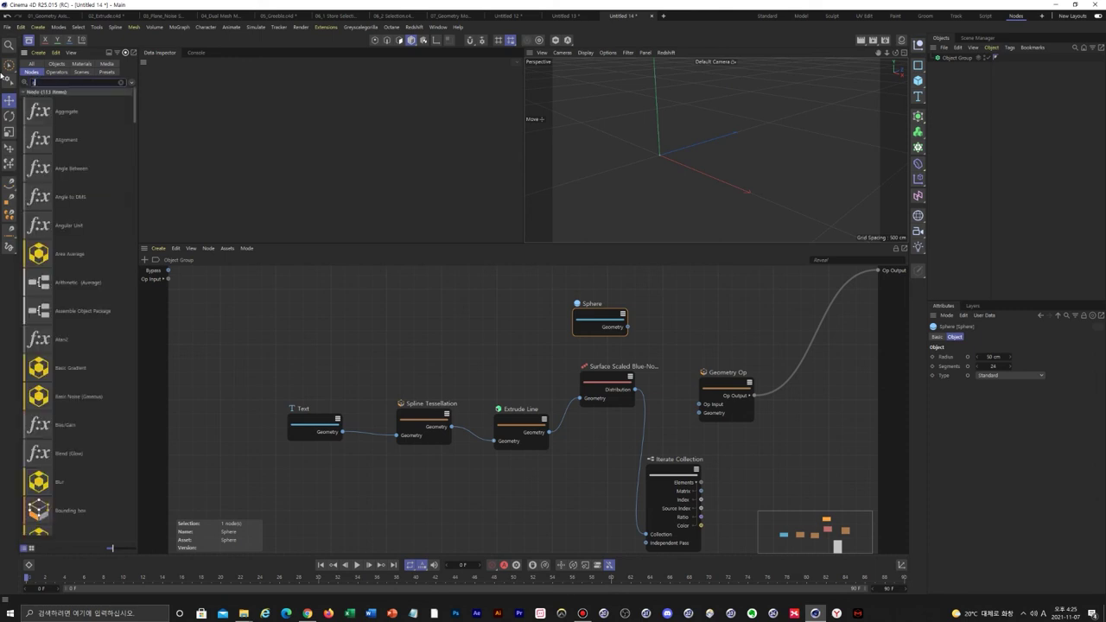
{"action": "left_click", "coordinate": [807, 357]}
{"action": "key", "text": "Delete"}
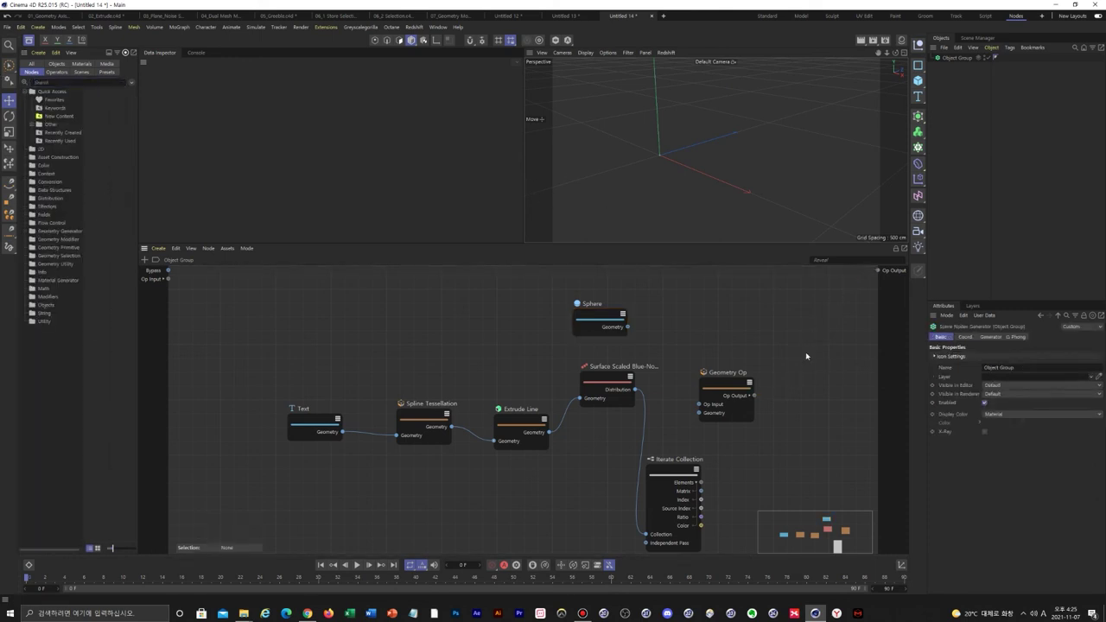
{"action": "left_click_drag", "start_coordinate": [734, 389], "coordinate": [628, 327]}
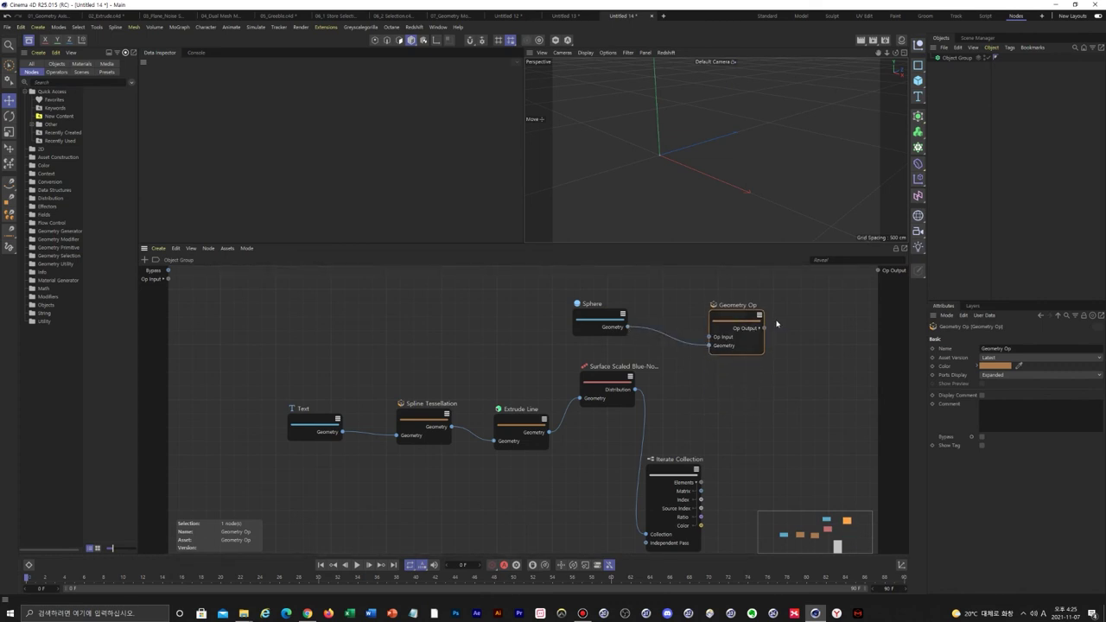
{"action": "left_click_drag", "start_coordinate": [745, 337], "coordinate": [696, 323]}
{"action": "left_click_drag", "start_coordinate": [593, 324], "coordinate": [566, 315]}
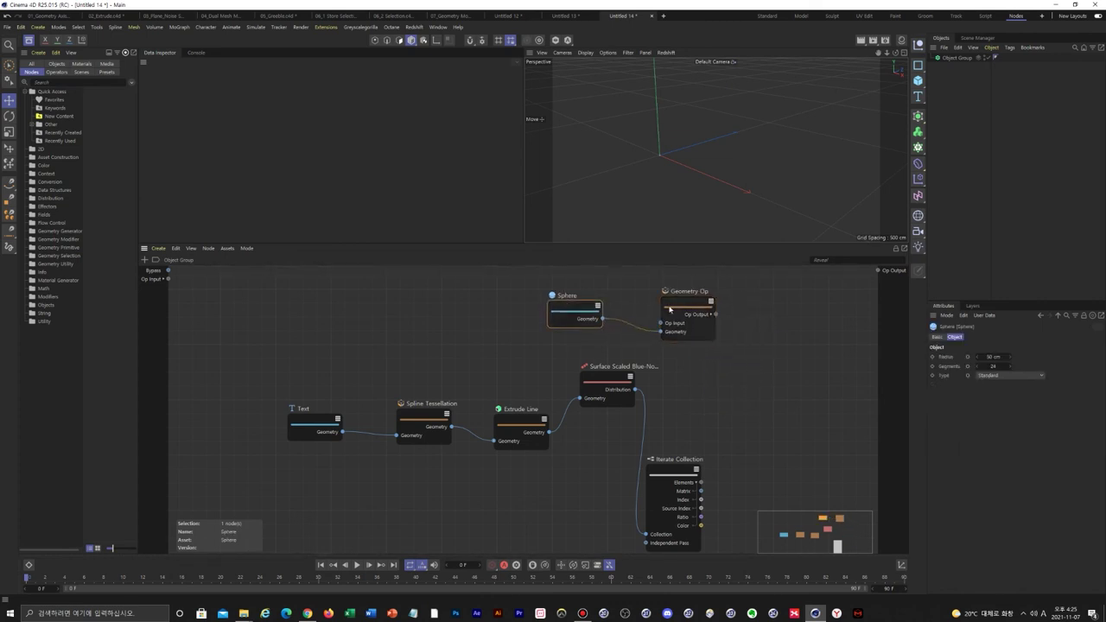
{"action": "left_click_drag", "start_coordinate": [700, 330], "coordinate": [667, 326]}
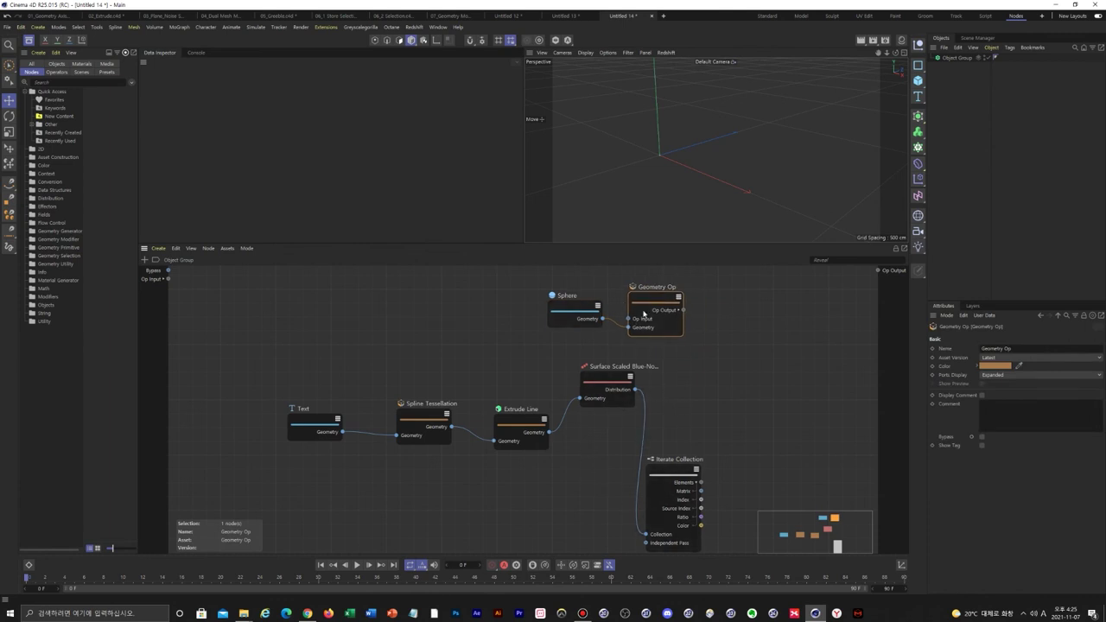
Add a Matrix Op between Geometry Op and the group's Op Output, with its Matrix input fed by the Iterate Collection Matrix.
{"action": "left_click", "coordinate": [117, 82]}
{"action": "type", "text": "mat"}
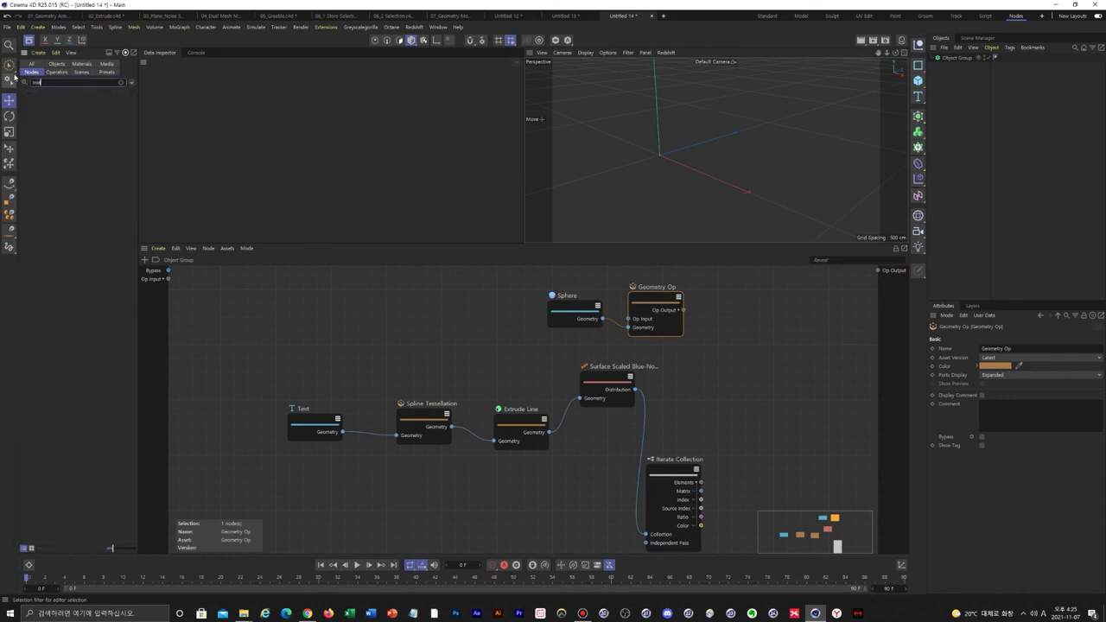
{"action": "type", "text": "trix"}
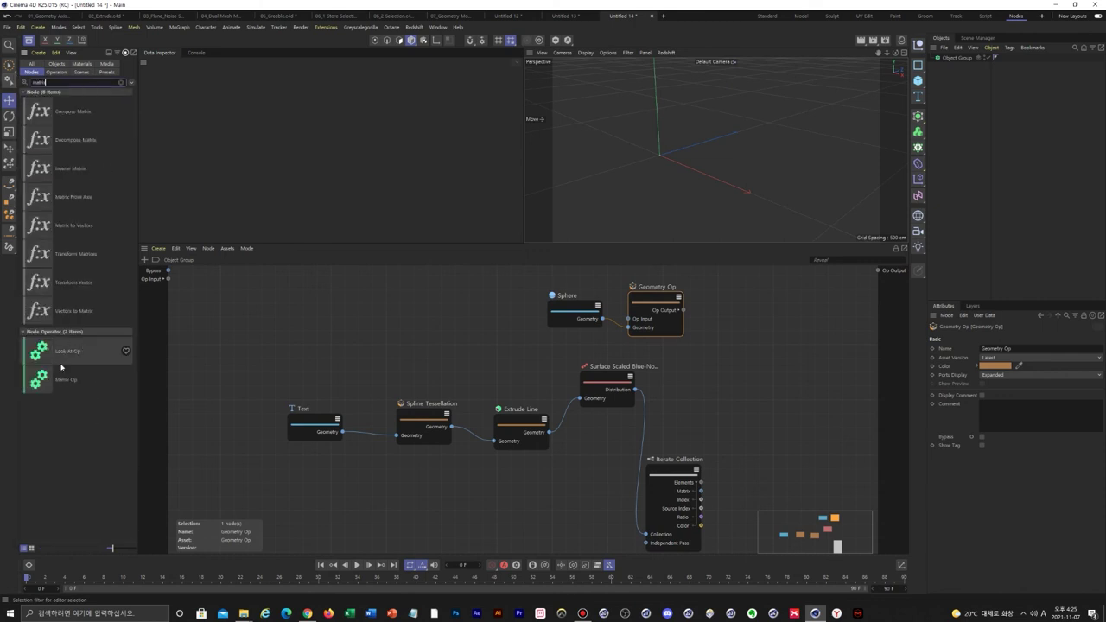
{"action": "left_click_drag", "start_coordinate": [61, 378], "coordinate": [725, 352]}
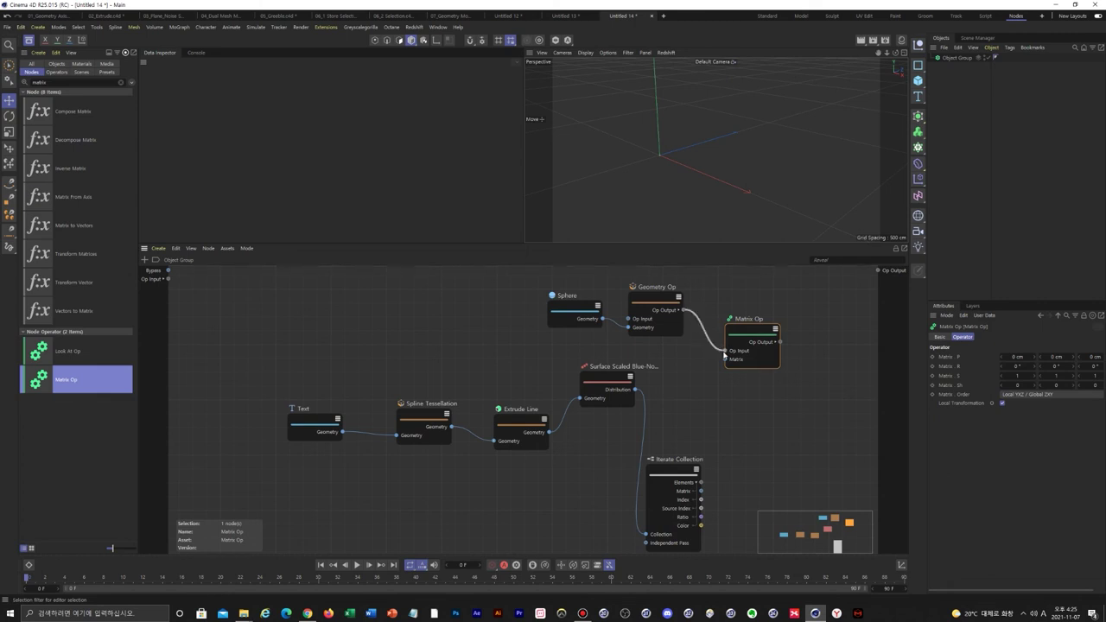
{"action": "left_click_drag", "start_coordinate": [701, 490], "coordinate": [878, 270]}
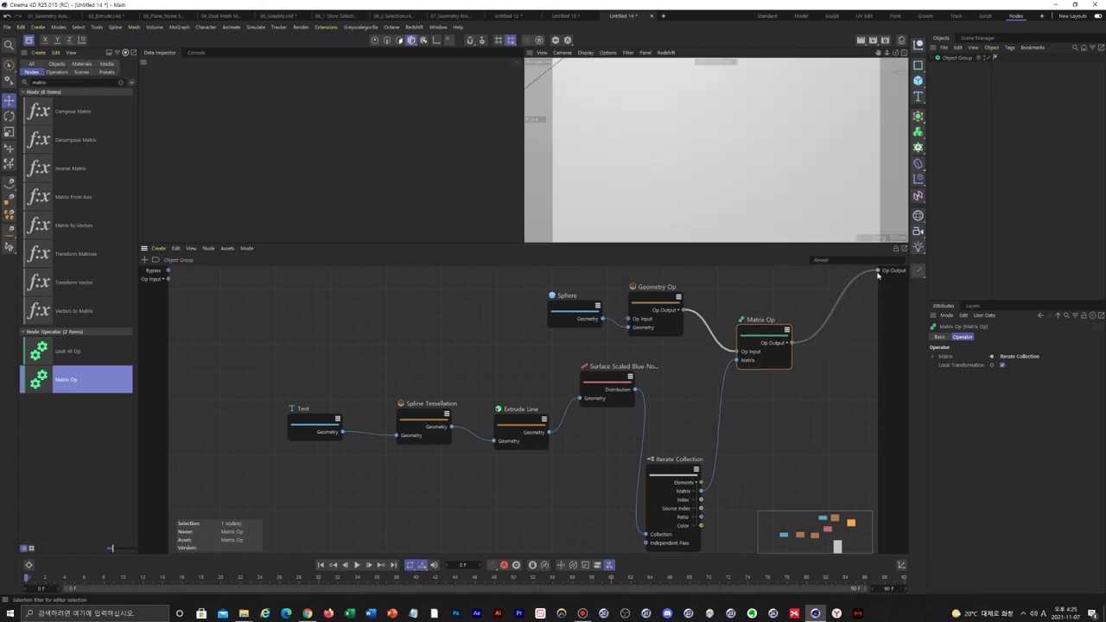
Set the Sphere node's radius to 1 cm.
{"action": "left_click", "coordinate": [577, 309]}
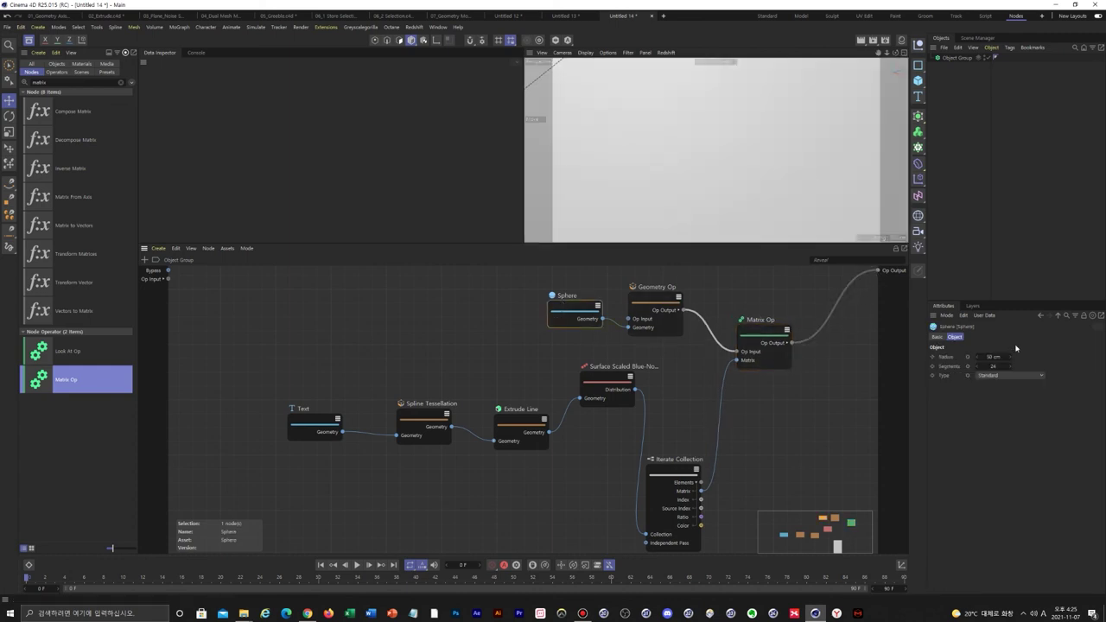
{"action": "double_click", "coordinate": [989, 357]}
{"action": "type", "text": "1"}
{"action": "key", "text": "Return"}
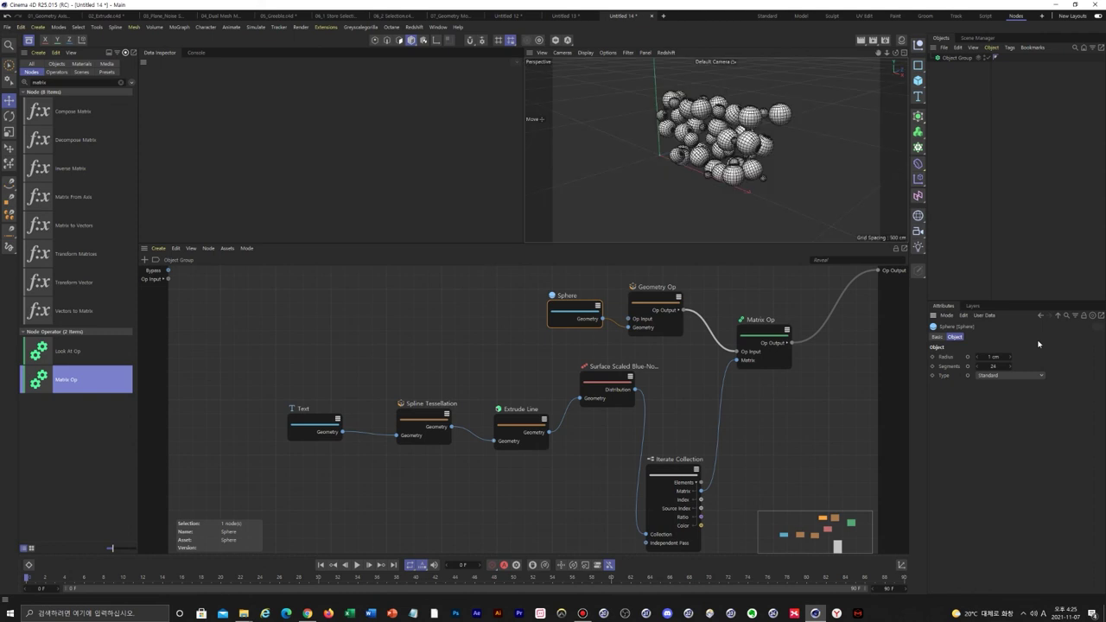
{"action": "mouse_move", "coordinate": [699, 190]}
{"action": "left_mouse_down", "text": "alt"}
{"action": "mouse_move", "coordinate": [721, 194]}
{"action": "mouse_move", "coordinate": [701, 198]}
{"action": "mouse_move", "coordinate": [711, 198]}
{"action": "left_mouse_up", "text": "alt"}
{"action": "left_click", "coordinate": [764, 334]}
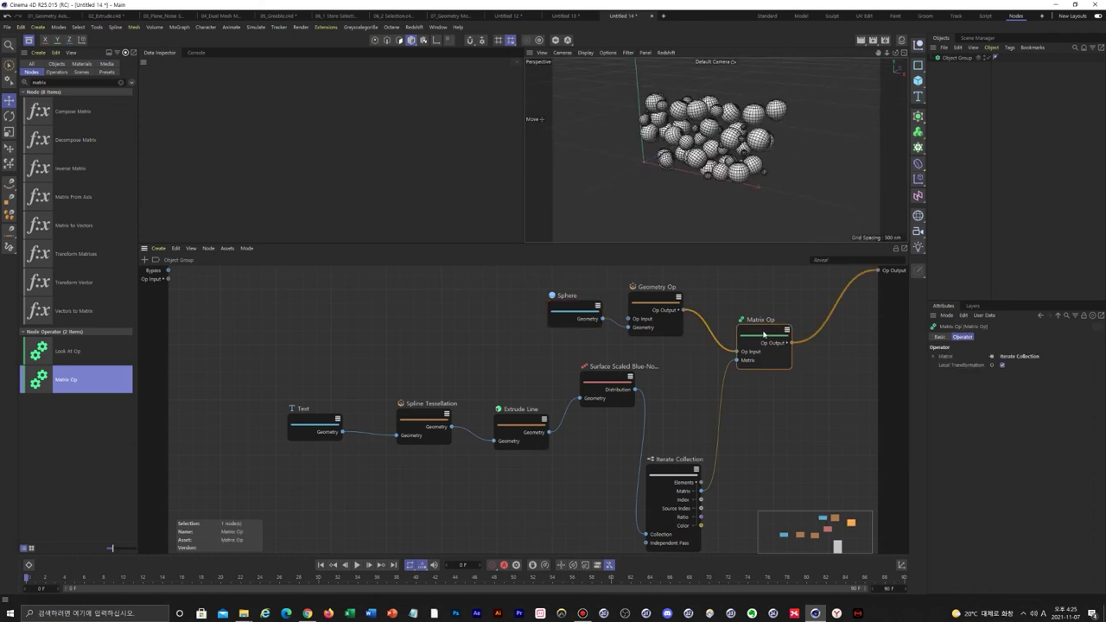
{"action": "left_click_drag", "start_coordinate": [764, 334], "coordinate": [764, 336]}
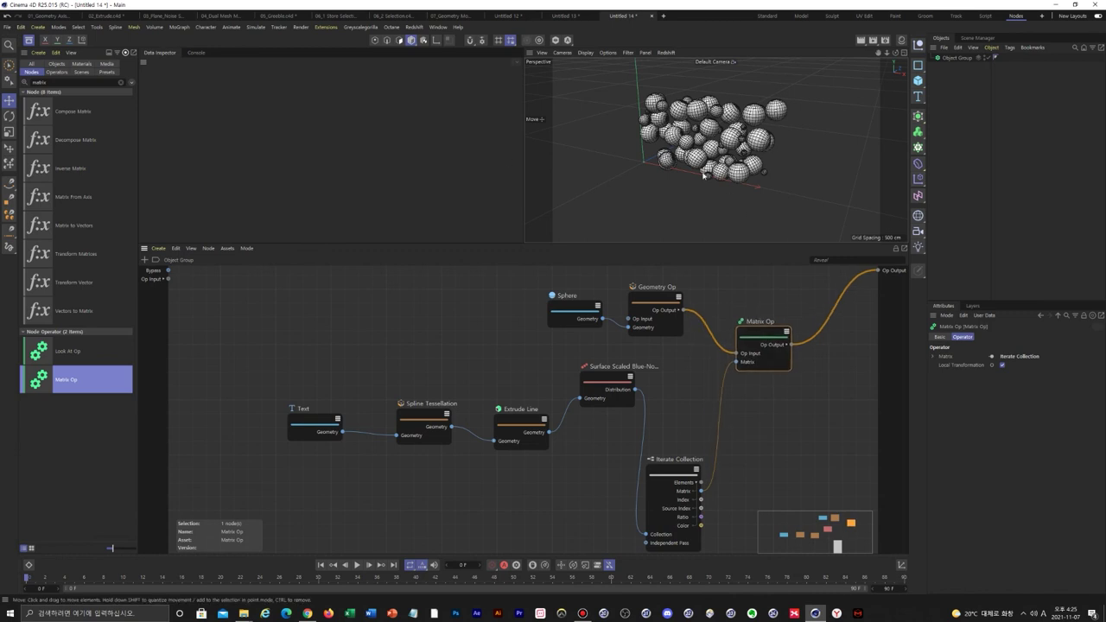
Insert a Color Op node between Matrix Op and the group's Op Output, and tidy the placement of both operator nodes.
{"action": "left_click_drag", "start_coordinate": [72, 84], "coordinate": [17, 81]}
{"action": "type", "text": "col"}
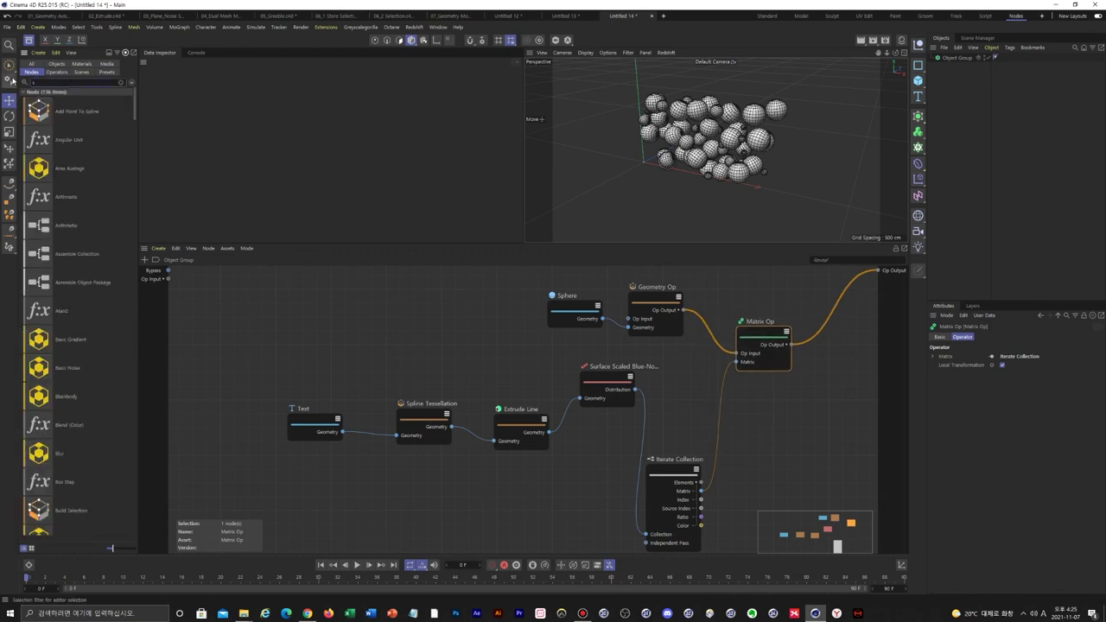
{"action": "type", "text": "or"}
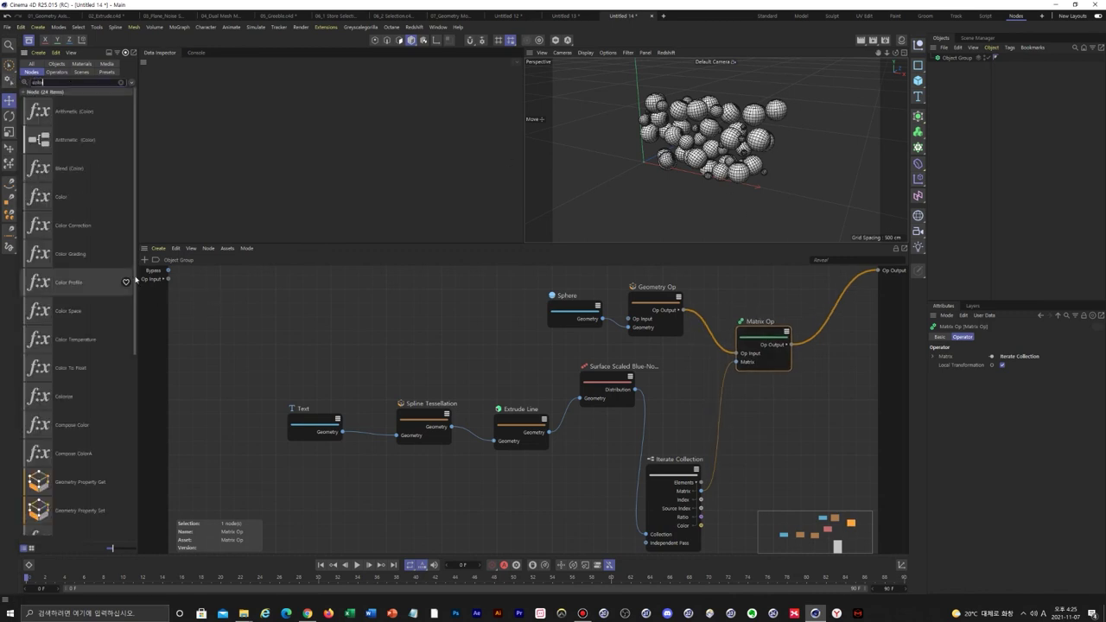
{"action": "type", "text": " op"}
{"action": "left_click_drag", "start_coordinate": [49, 320], "coordinate": [824, 317]}
{"action": "left_click_drag", "start_coordinate": [758, 332], "coordinate": [744, 321]}
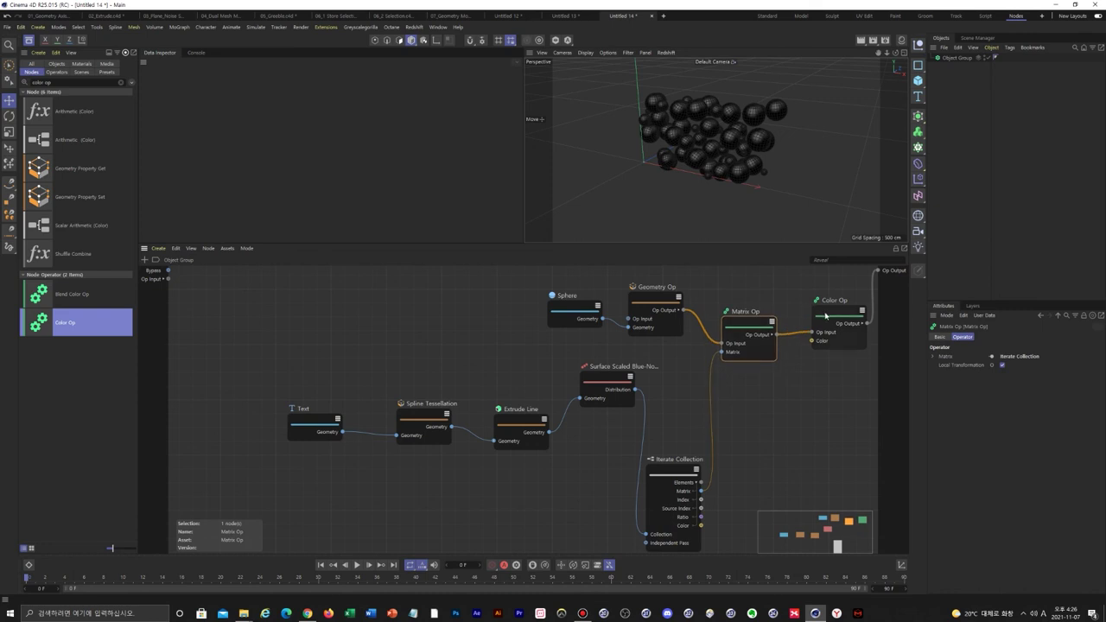
{"action": "left_click_drag", "start_coordinate": [825, 316], "coordinate": [810, 305]}
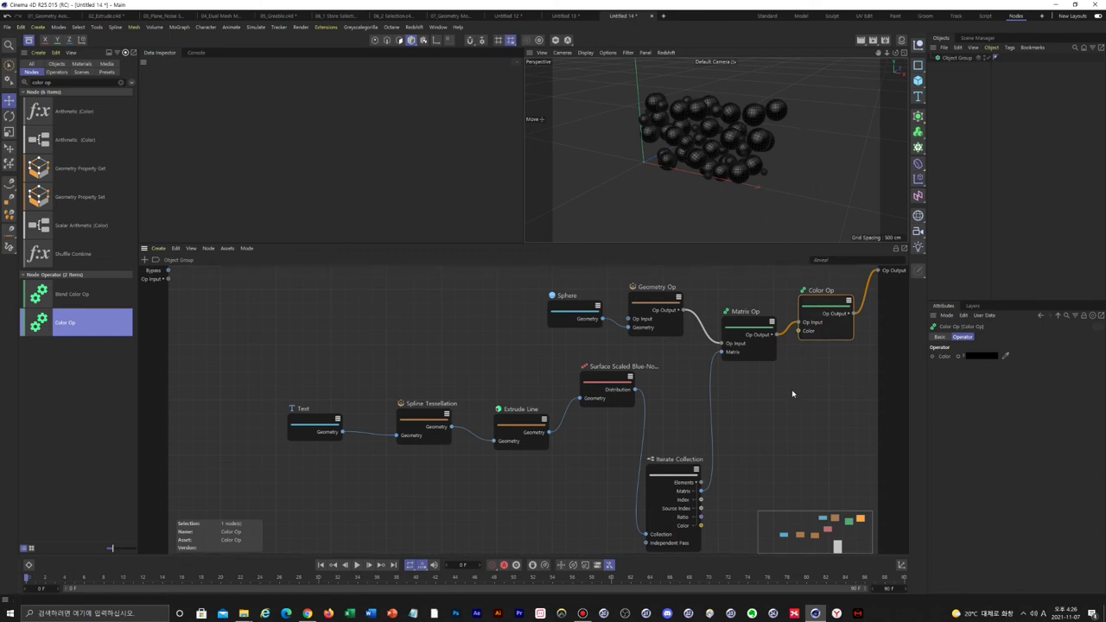
Add a Hash node, connecting the Iterate Collection Index to its Salt and its Color output to the Color Op's Color input.
{"action": "double_click", "coordinate": [669, 469]}
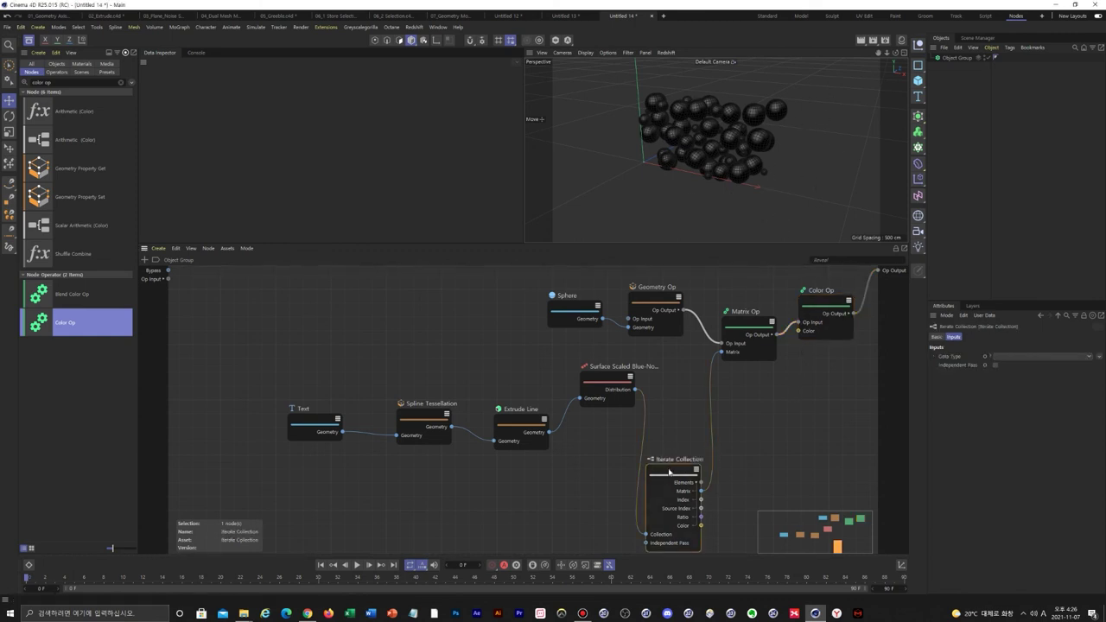
{"action": "left_click_drag", "start_coordinate": [669, 469], "coordinate": [682, 443]}
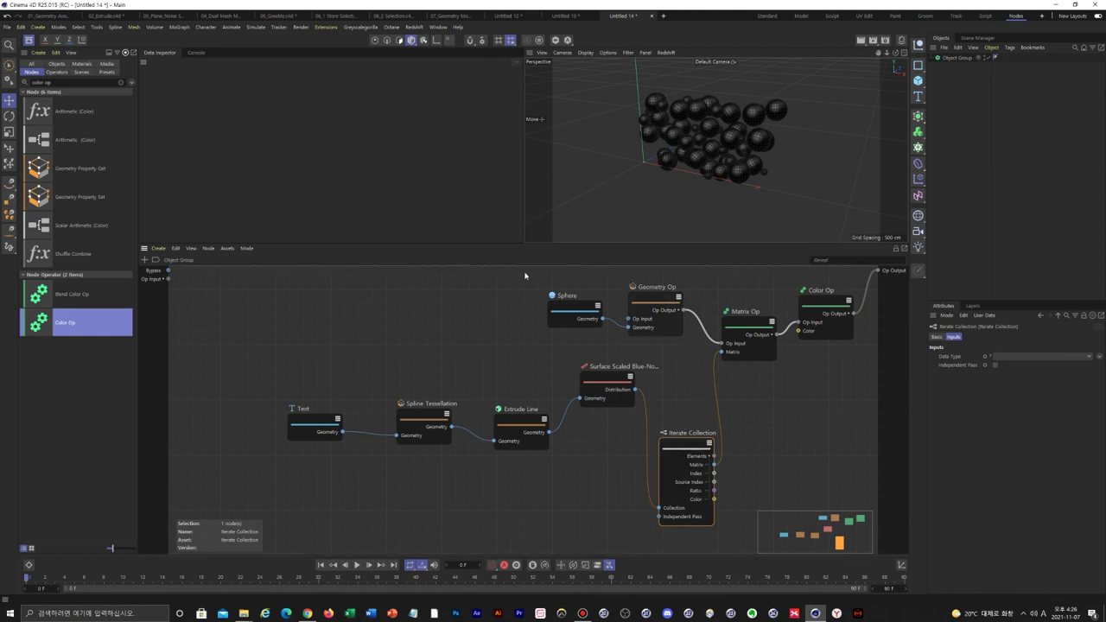
{"action": "left_click_drag", "start_coordinate": [66, 83], "coordinate": [7, 83]}
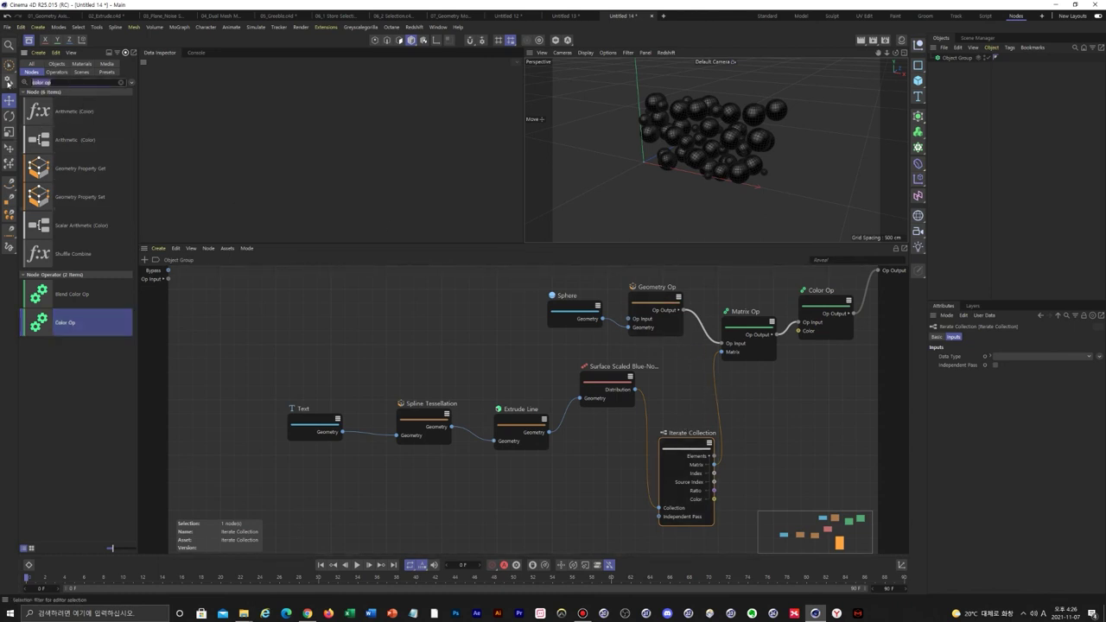
{"action": "type", "text": "has"}
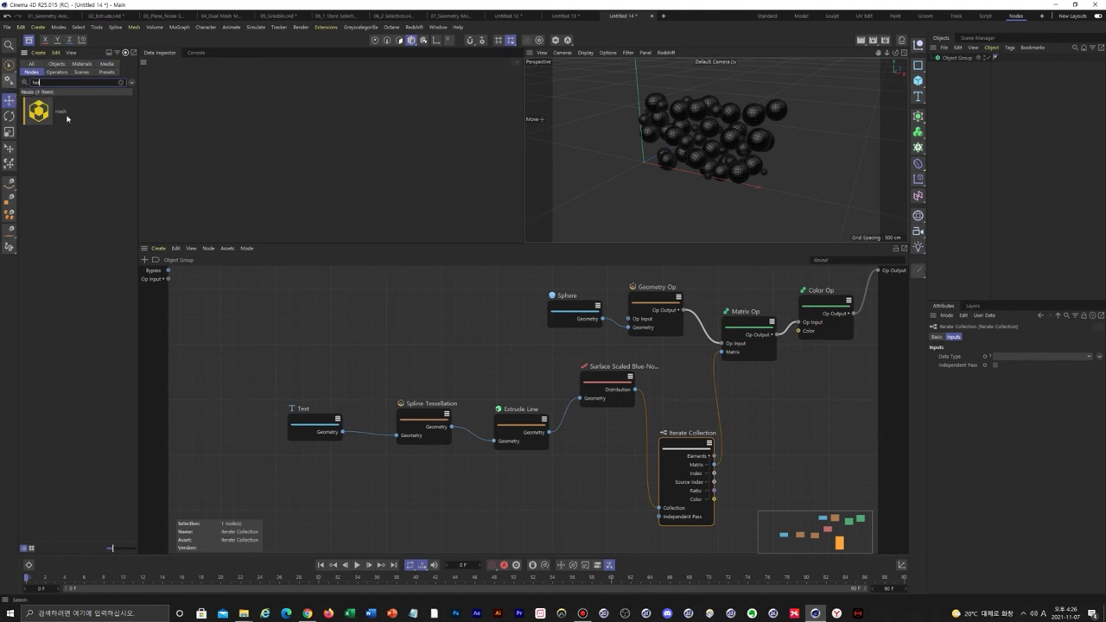
{"action": "left_click_drag", "start_coordinate": [66, 119], "coordinate": [787, 386]}
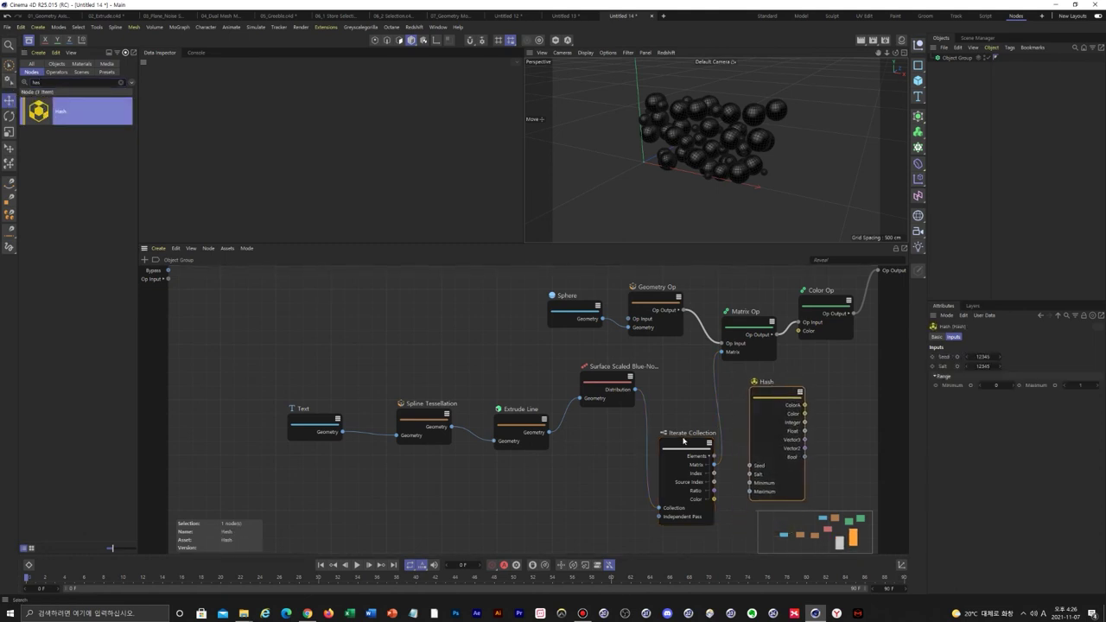
{"action": "left_click_drag", "start_coordinate": [681, 445], "coordinate": [749, 474]}
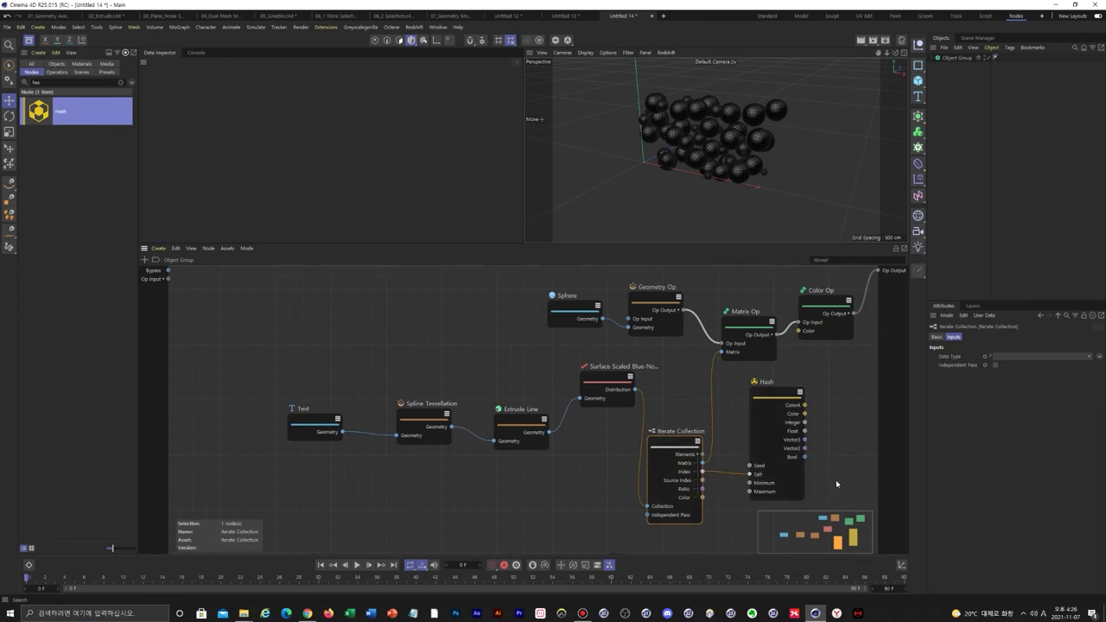
{"action": "left_click_drag", "start_coordinate": [804, 415], "coordinate": [798, 331]}
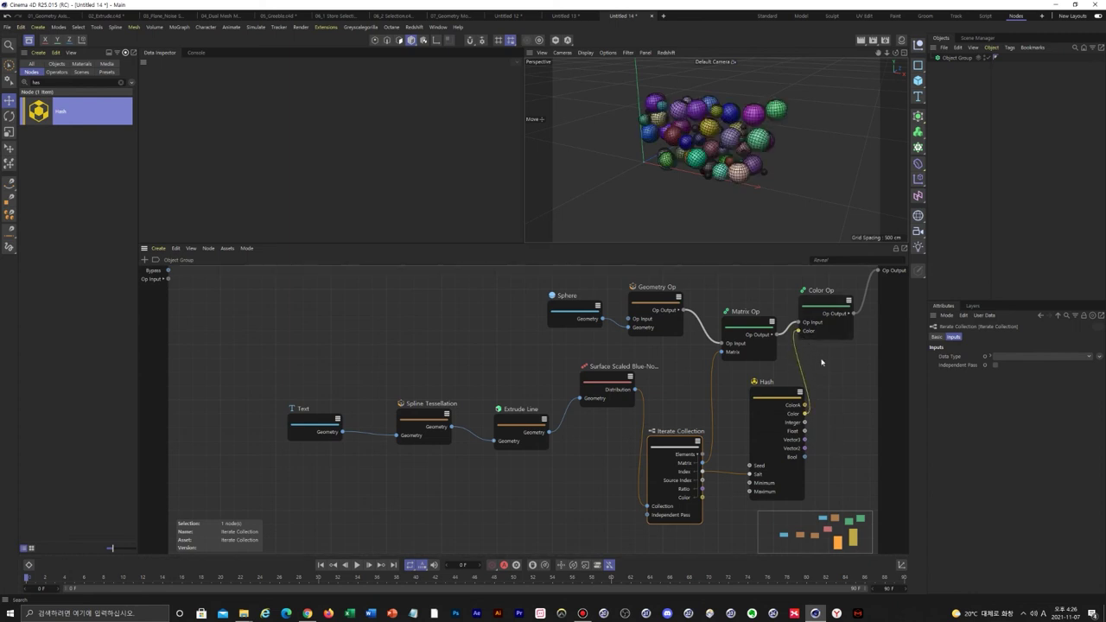
{"action": "left_click_drag", "start_coordinate": [679, 442], "coordinate": [673, 442]}
{"action": "left_click", "coordinate": [762, 392]}
{"action": "left_click_drag", "start_coordinate": [747, 398], "coordinate": [752, 416]}
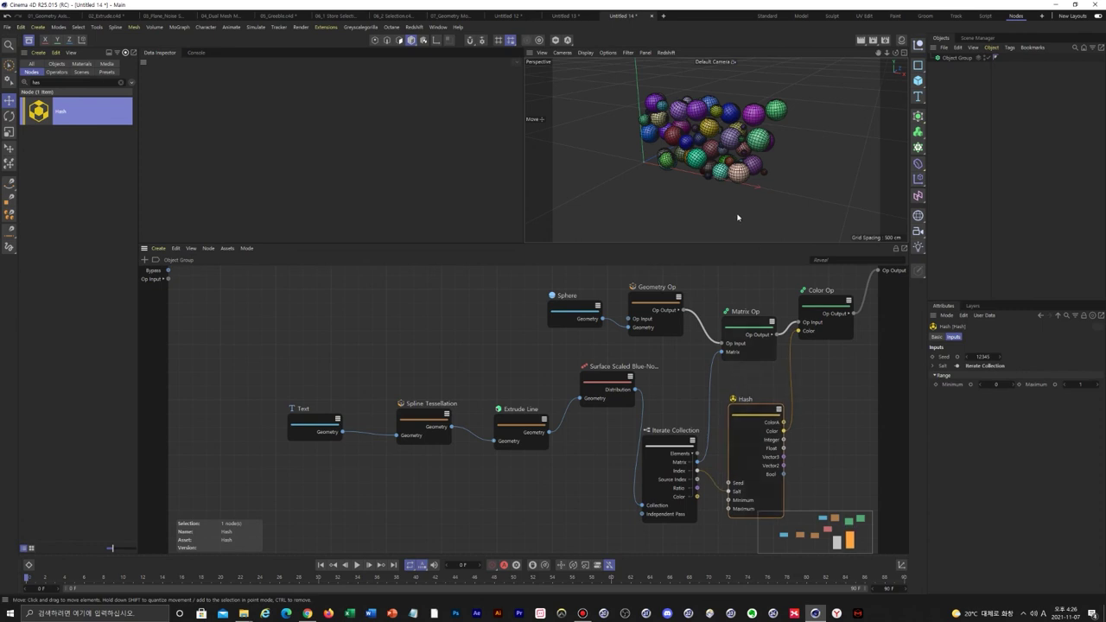
Insert a Blend node between Hash and Color Op, feeding Hash's Color into Background and the blended Color into Color Op.
{"action": "double_click", "coordinate": [39, 82]}
{"action": "key", "text": "BackSpace"}
{"action": "type", "text": "ble"}
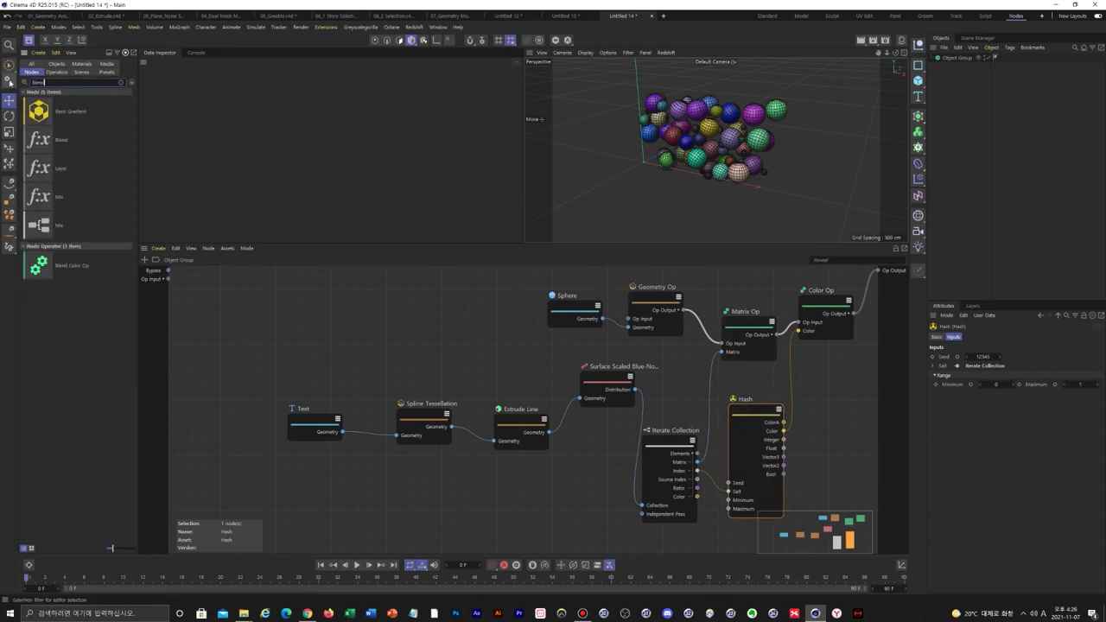
{"action": "type", "text": "nd"}
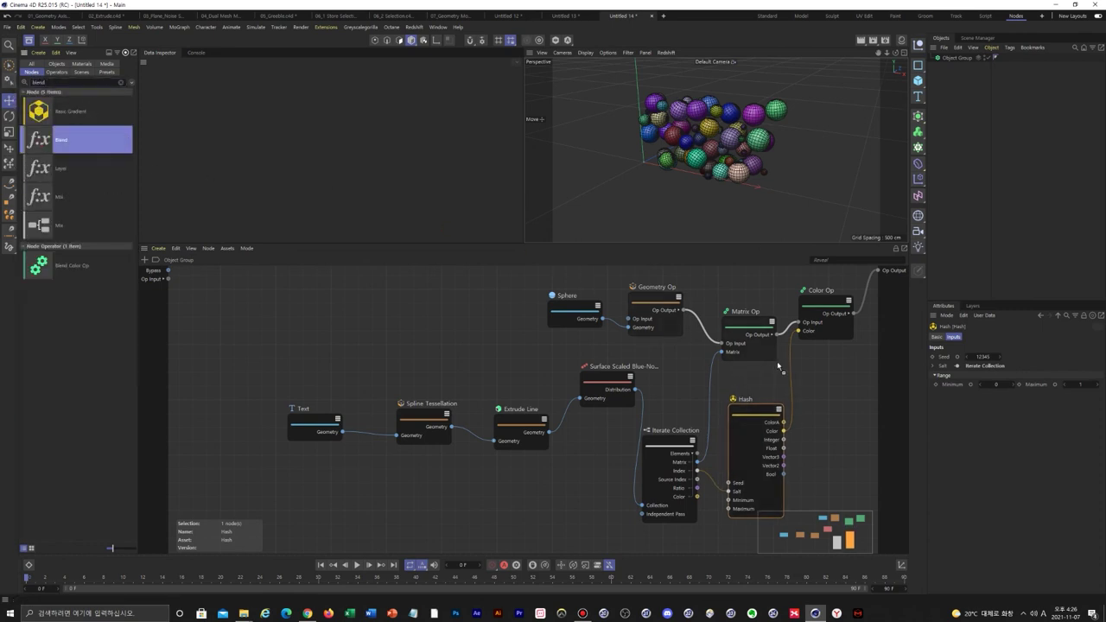
{"action": "left_click_drag", "start_coordinate": [789, 369], "coordinate": [833, 386]}
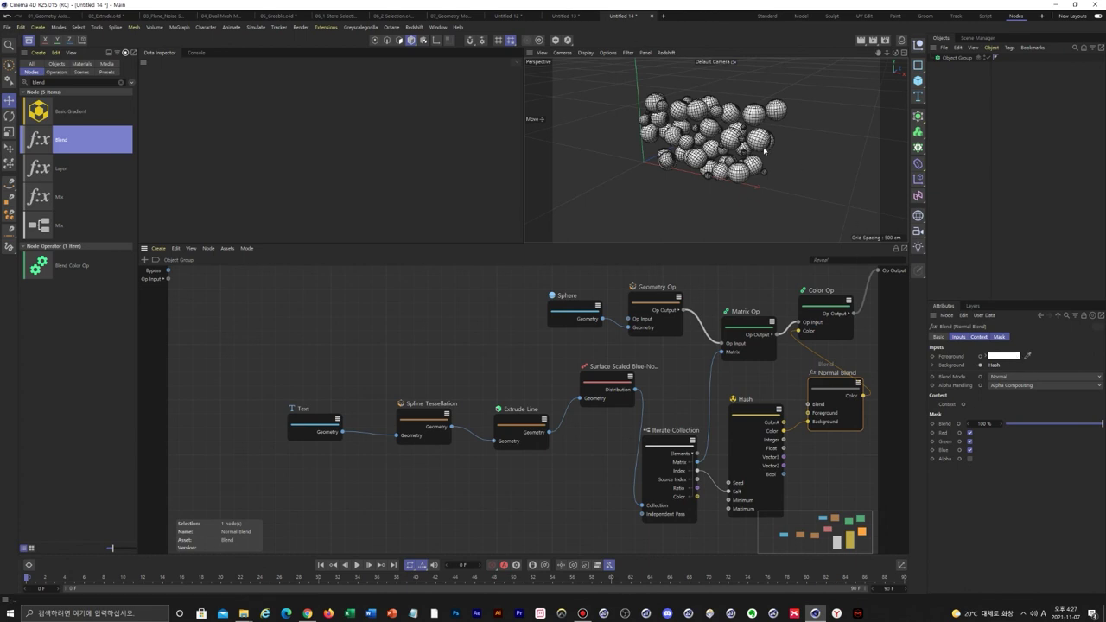
Set the Blend node's foreground to a fully saturated purple with hue 281° and its blend mode to Multiply.
{"action": "left_click", "coordinate": [1013, 357]}
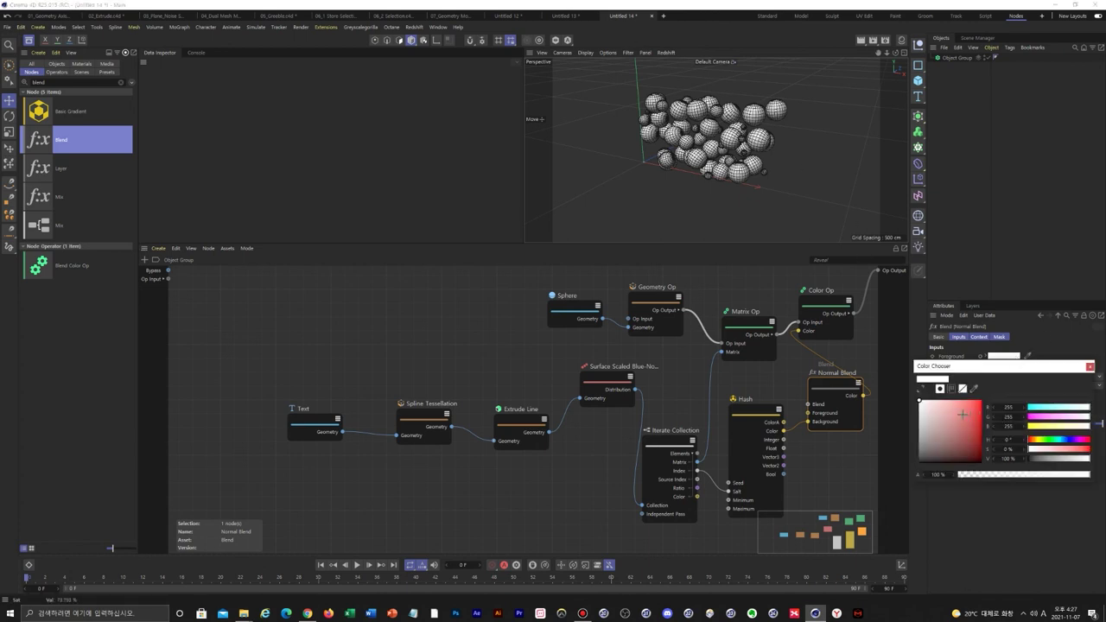
{"action": "left_click", "coordinate": [1076, 441]}
{"action": "left_click_drag", "start_coordinate": [954, 413], "coordinate": [982, 399]}
{"action": "left_click", "coordinate": [1090, 367]}
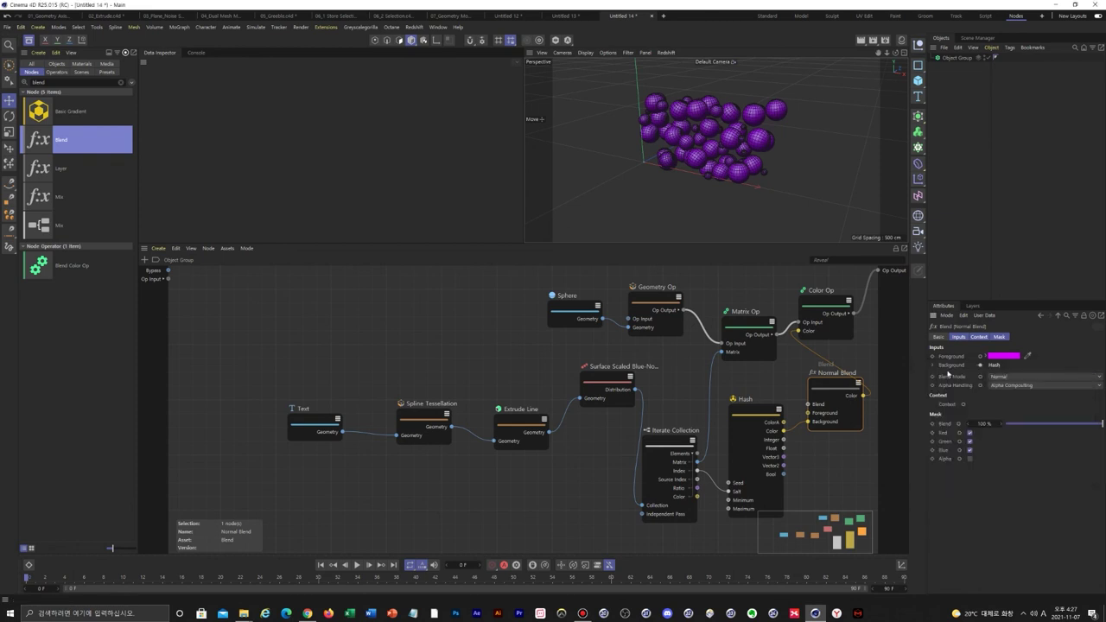
{"action": "left_click", "coordinate": [1038, 378]}
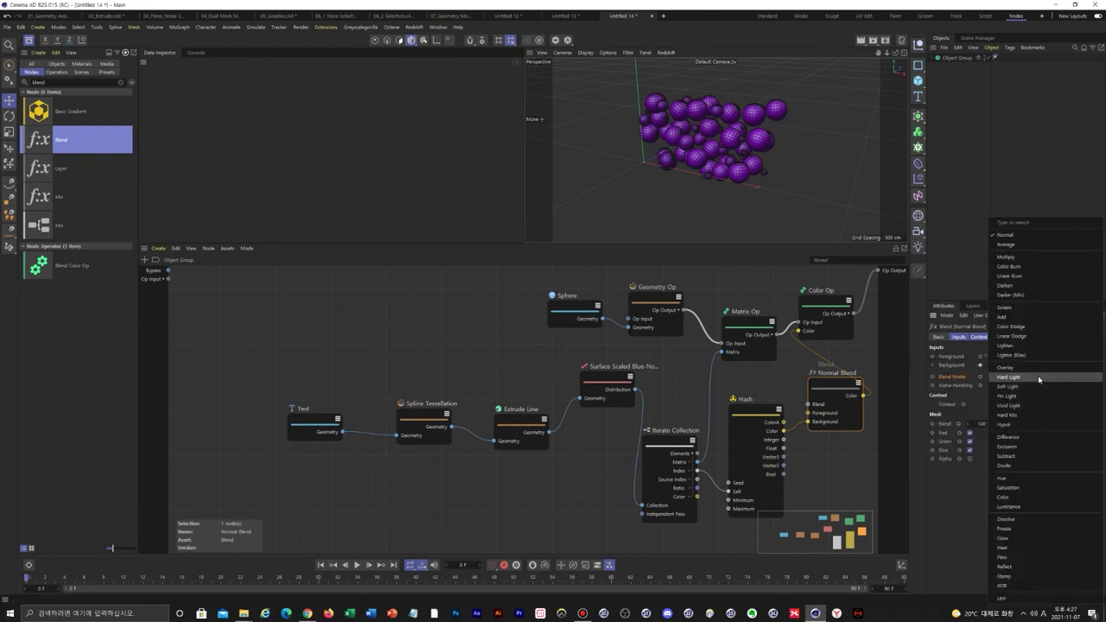
{"action": "left_click", "coordinate": [1034, 259]}
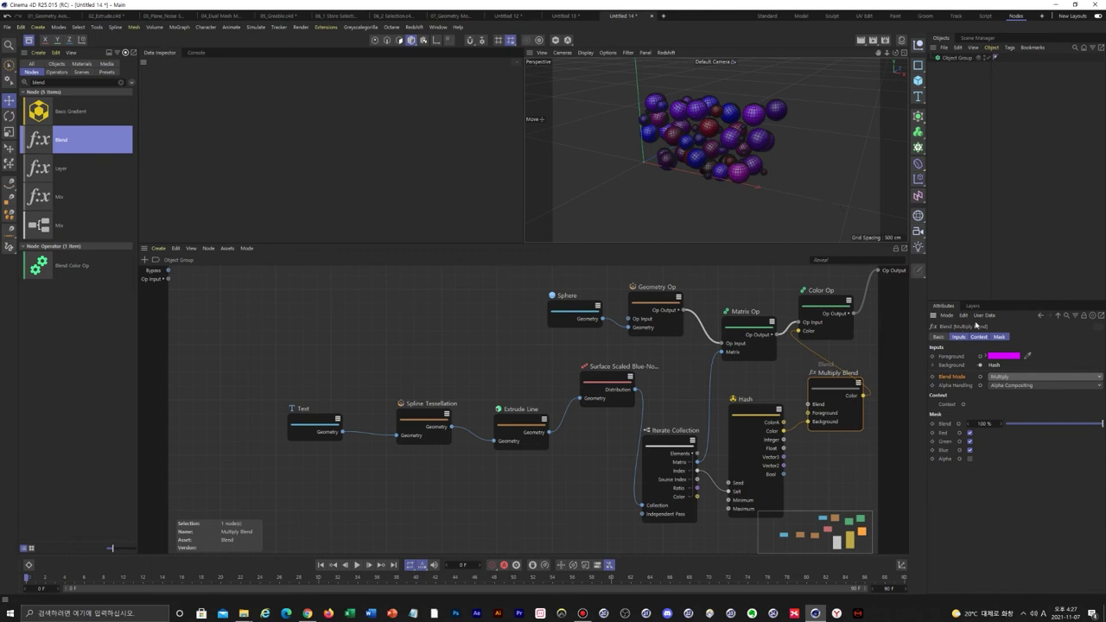
Change the Blend node's foreground to a darker blue-violet with hue 261°, saturation about 96% and brightness about 74%.
{"action": "left_click", "coordinate": [1012, 355]}
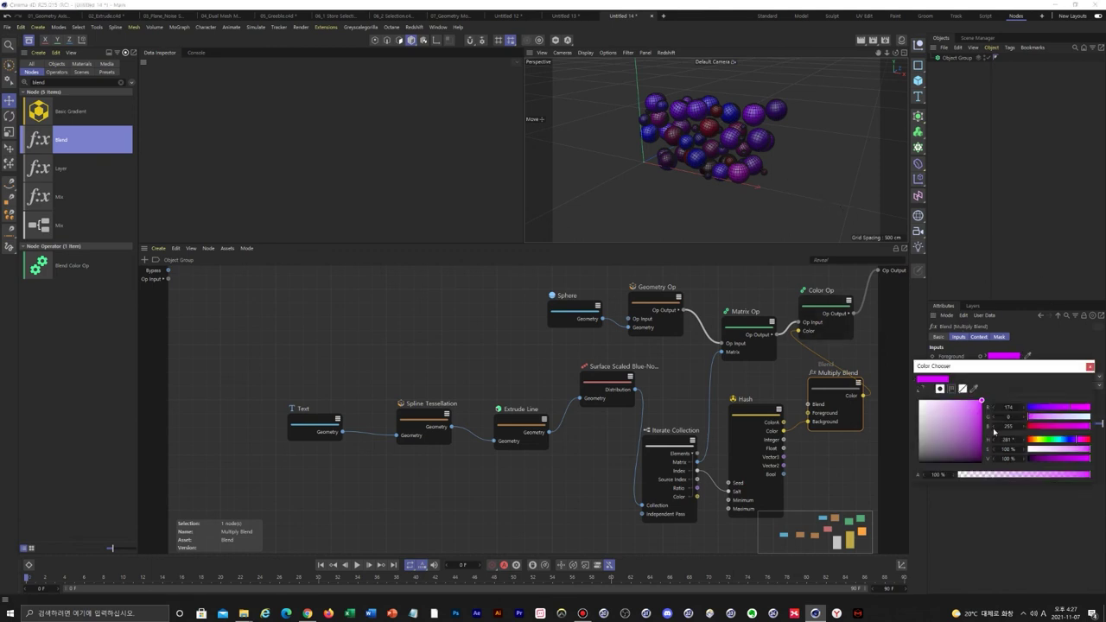
{"action": "mouse_move", "coordinate": [981, 417]}
{"action": "left_mouse_down"}
{"action": "mouse_move", "coordinate": [982, 432]}
{"action": "mouse_move", "coordinate": [979, 416]}
{"action": "left_mouse_up"}
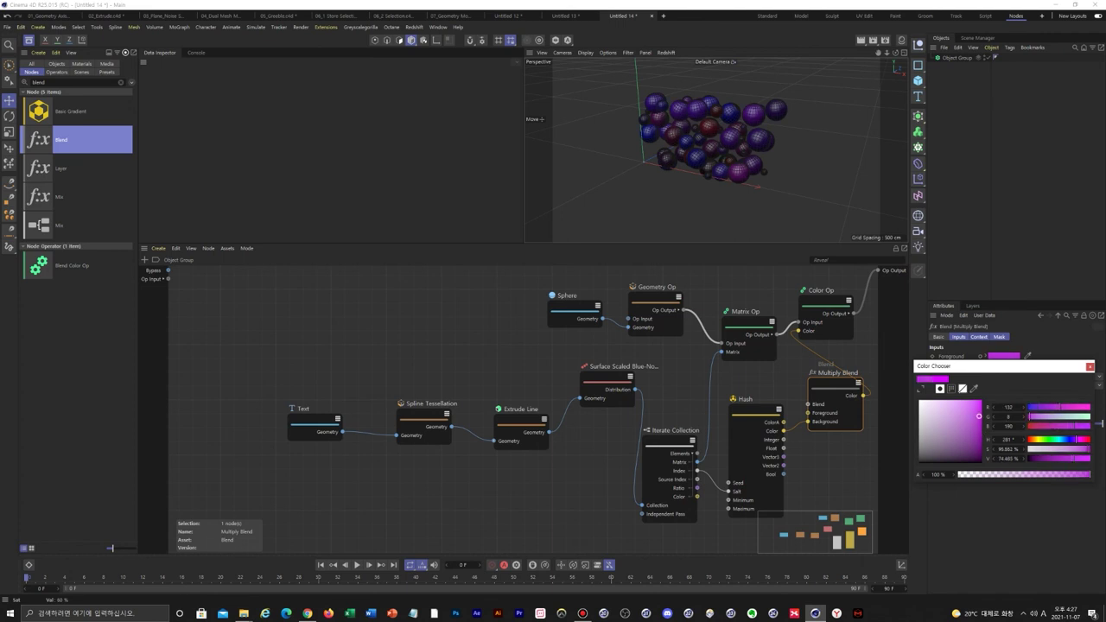
{"action": "mouse_move", "coordinate": [1077, 439]}
{"action": "left_mouse_down"}
{"action": "mouse_move", "coordinate": [1028, 441]}
{"action": "mouse_move", "coordinate": [1073, 440]}
{"action": "left_mouse_up"}
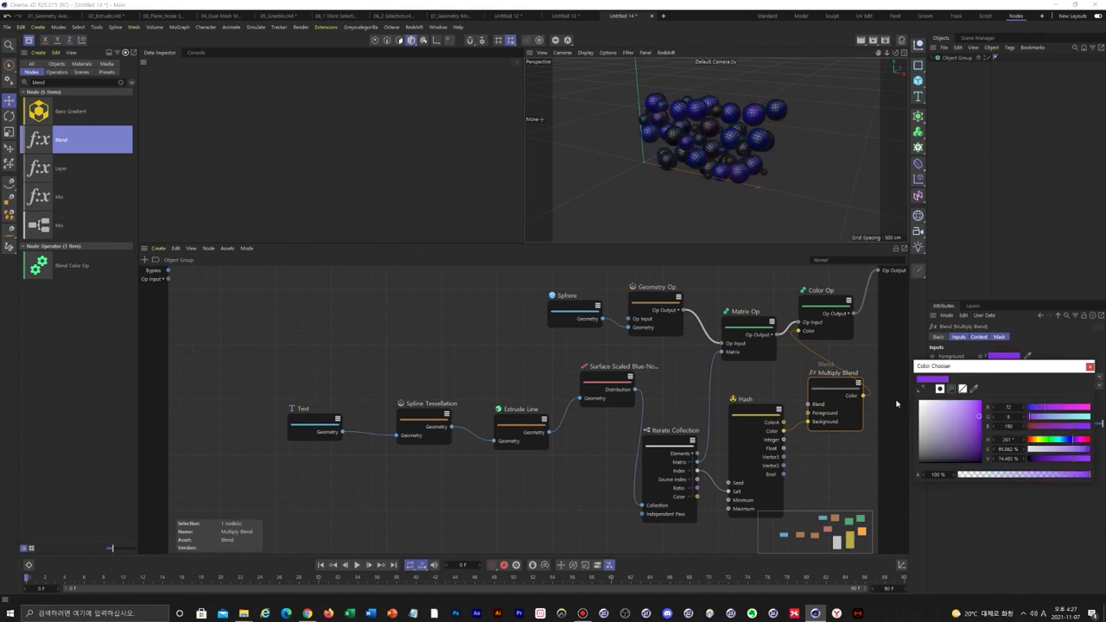
{"action": "left_click", "coordinate": [1089, 367]}
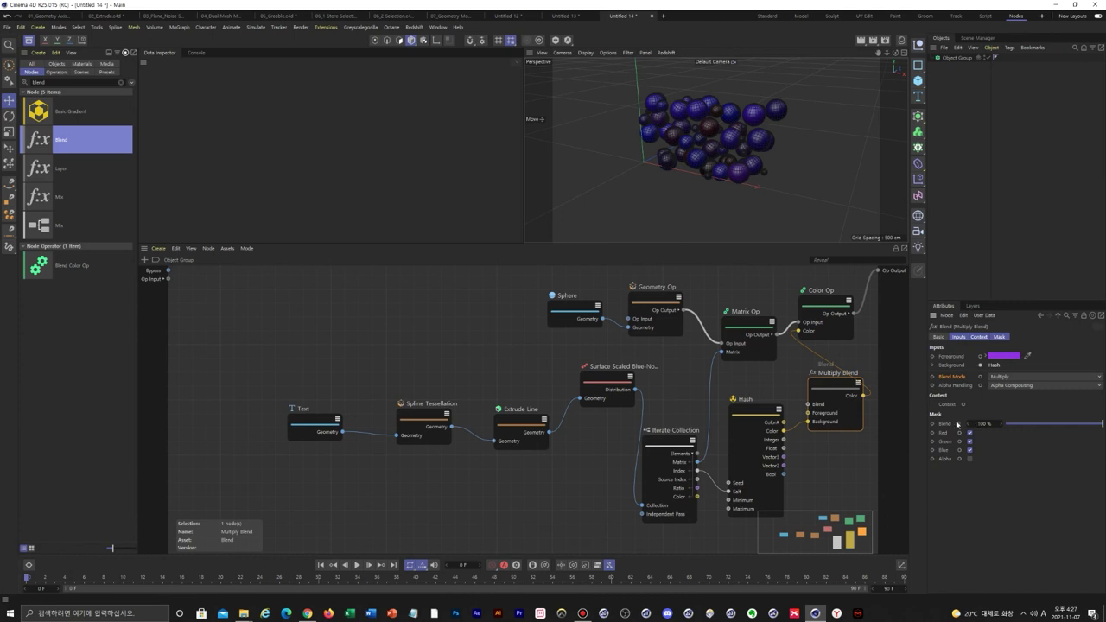